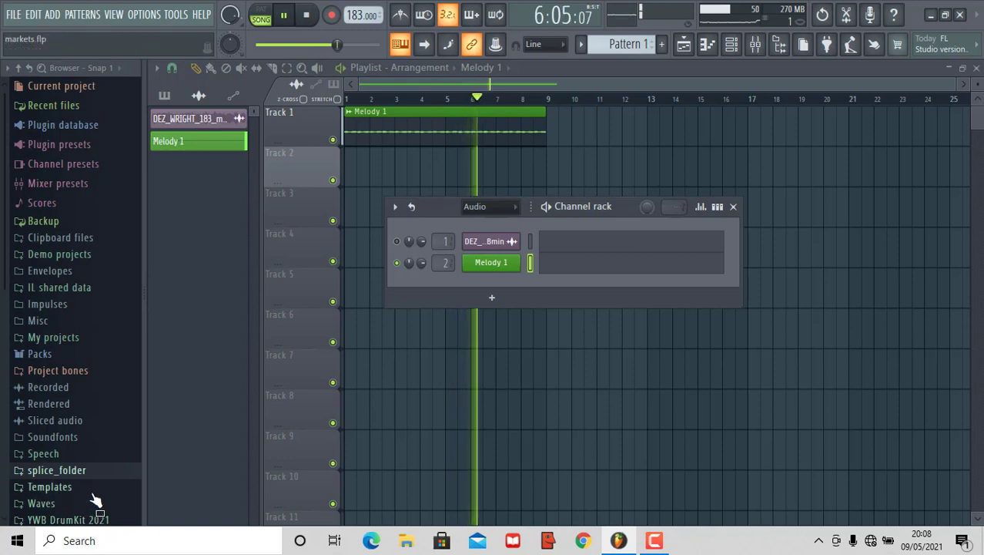
Add the Wave Snare sample from the Snares folder of YWB DrumKit 2021 to the channel rack.
left_click(91, 520)
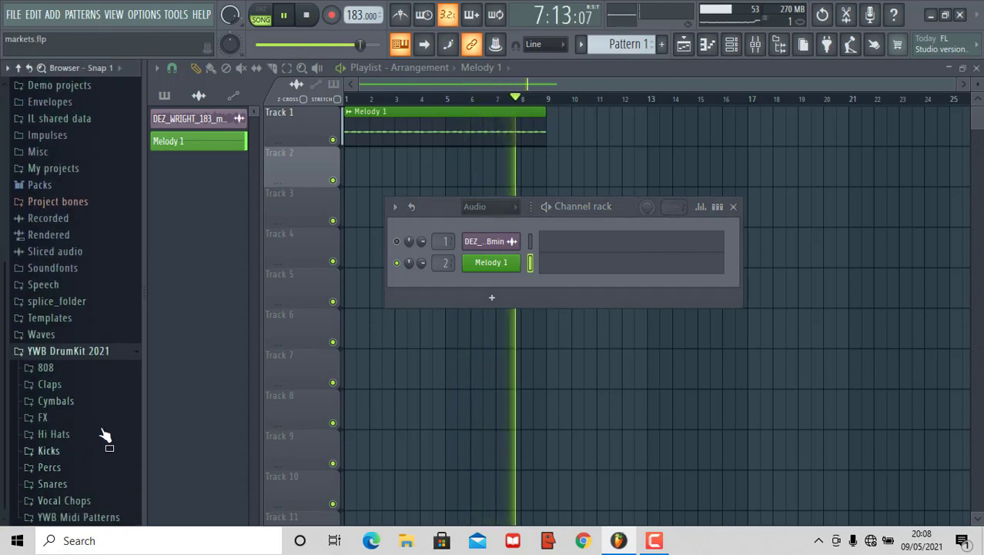
left_click(74, 434)
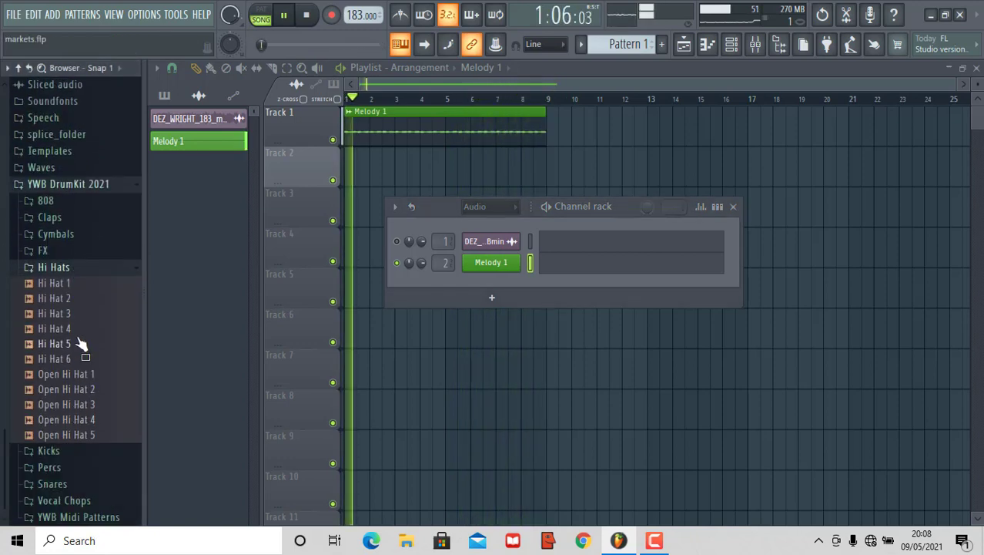
left_click(80, 266)
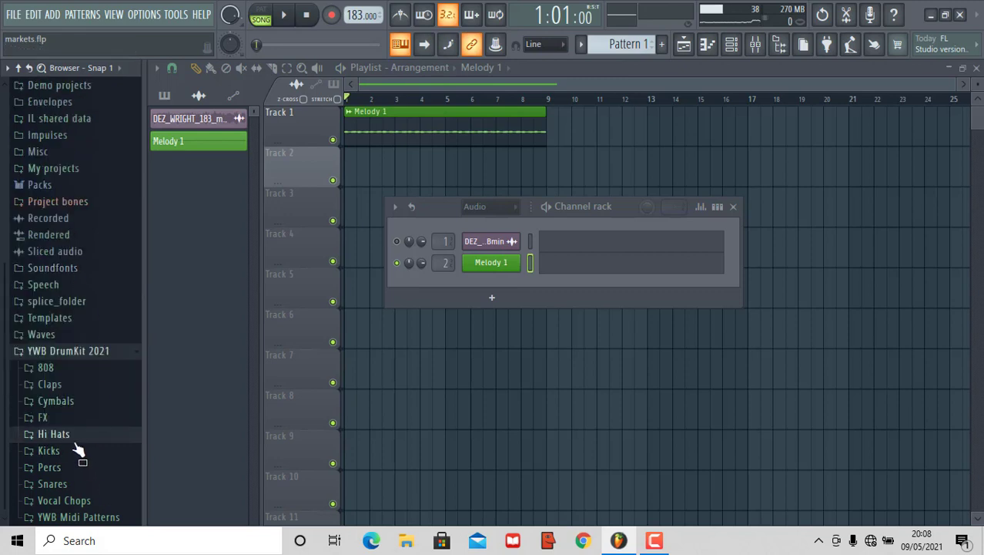
left_click(78, 486)
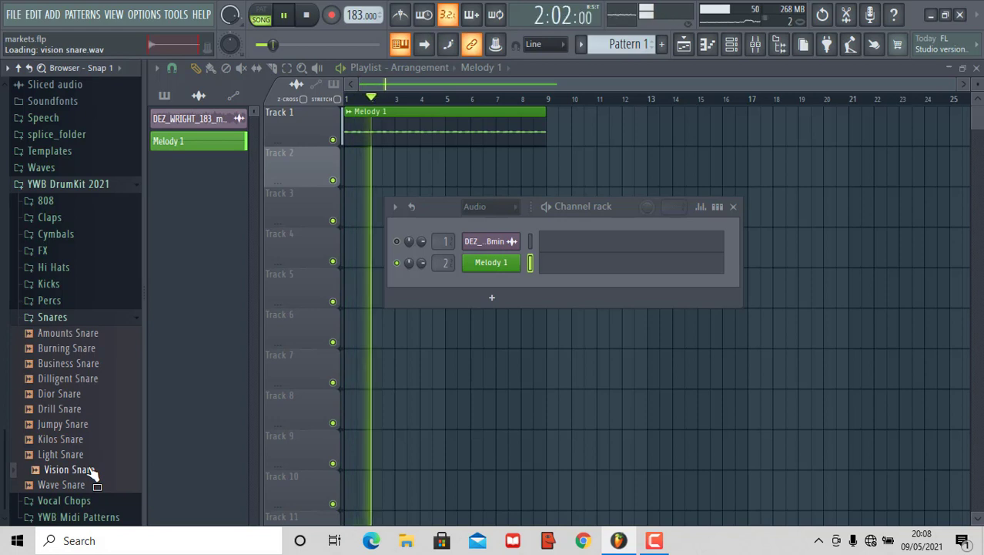
left_click(92, 455)
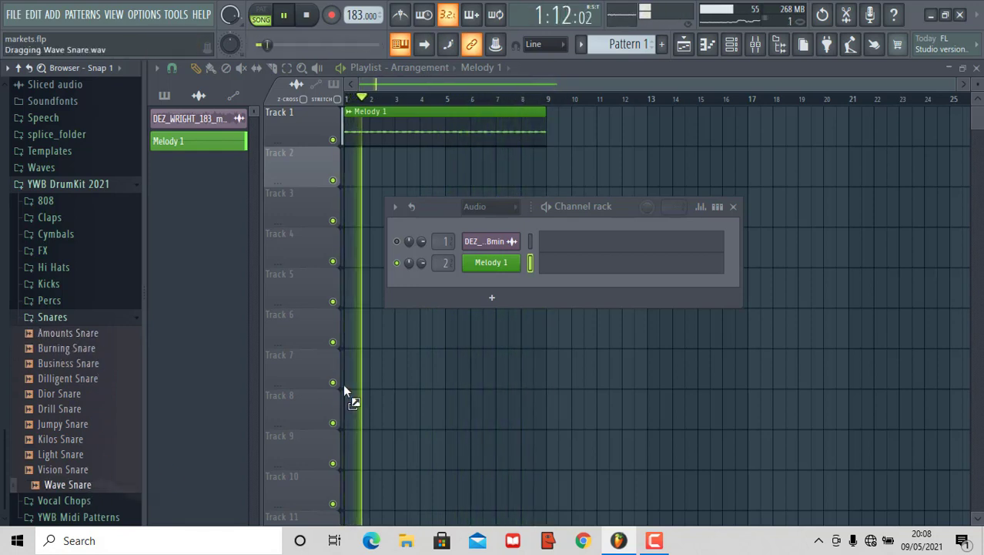
left_click_drag(344, 391, 497, 279)
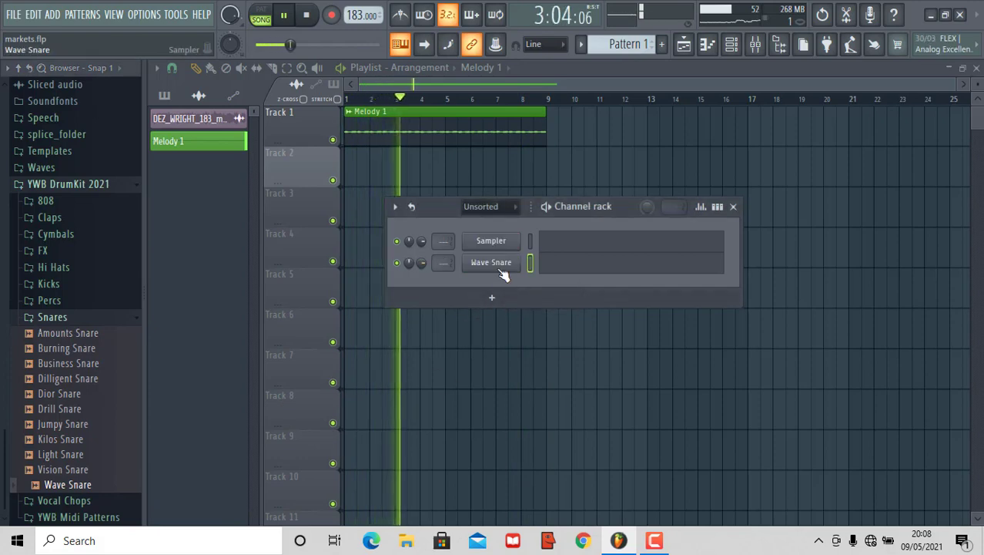
Place a Pattern 1 clip on Track 2 of the playlist and extend it to the end of the Melody 1 clip.
left_click(491, 263)
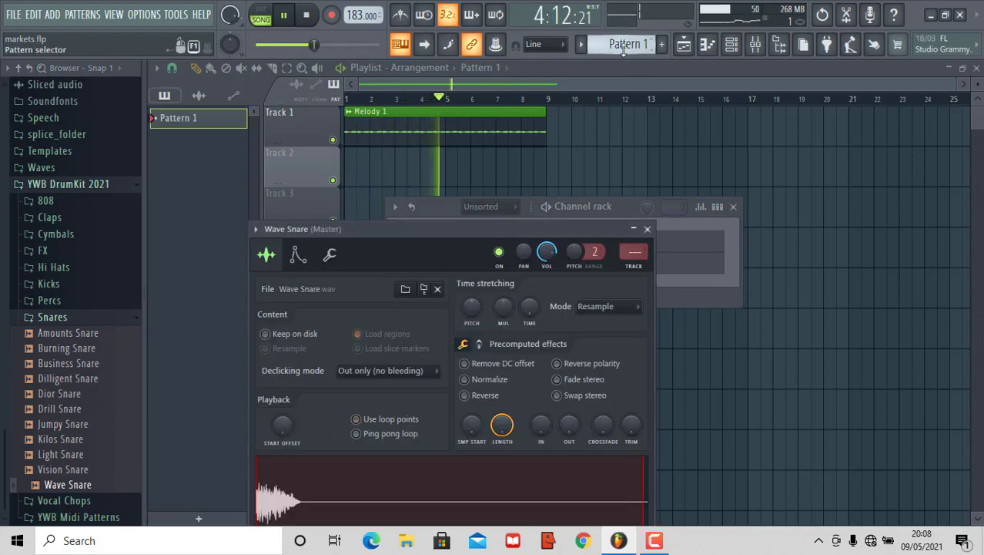
left_click(591, 170)
left_click_drag(366, 171, 546, 166)
left_click(732, 46)
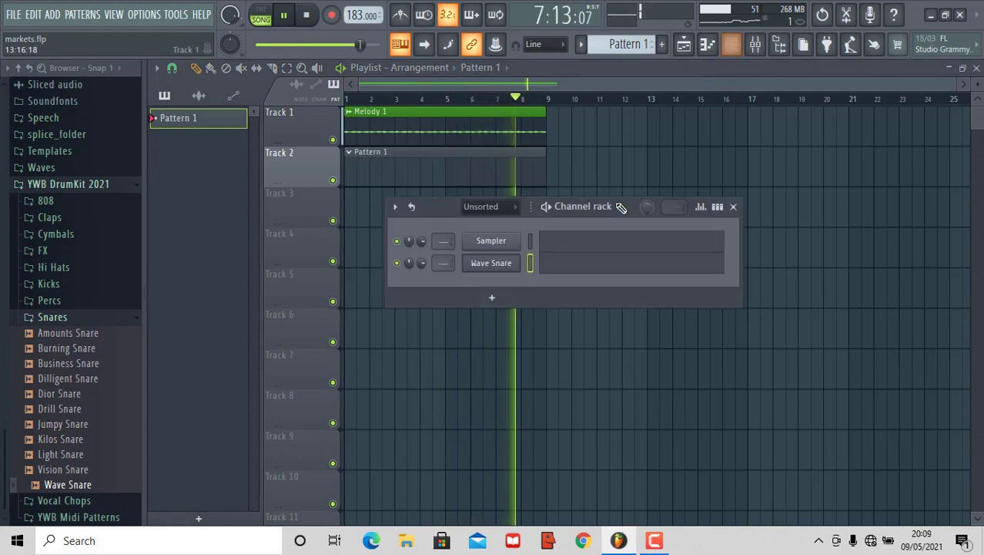
Place a C5 note halfway through bar 1 in Wave Snare's piano roll.
left_click(557, 263)
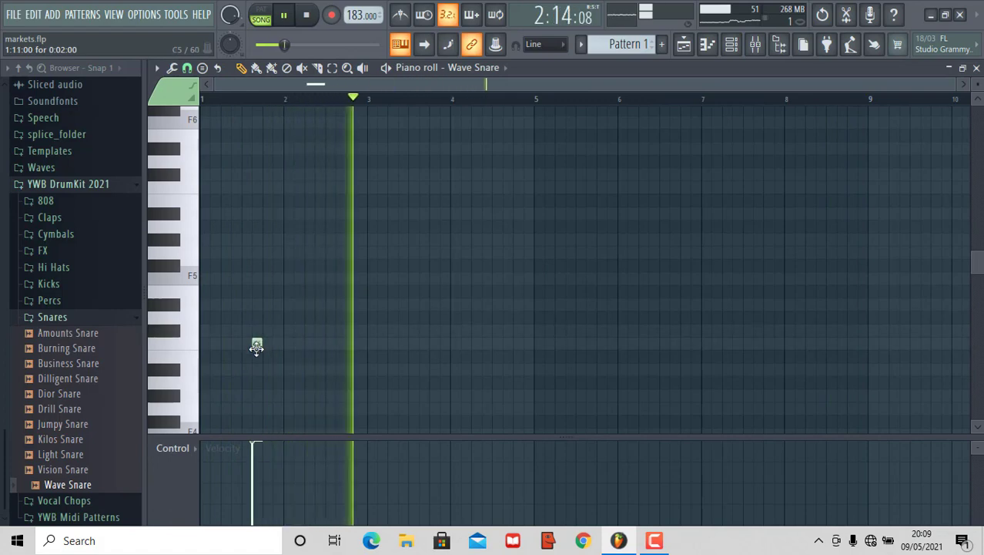
key("space")
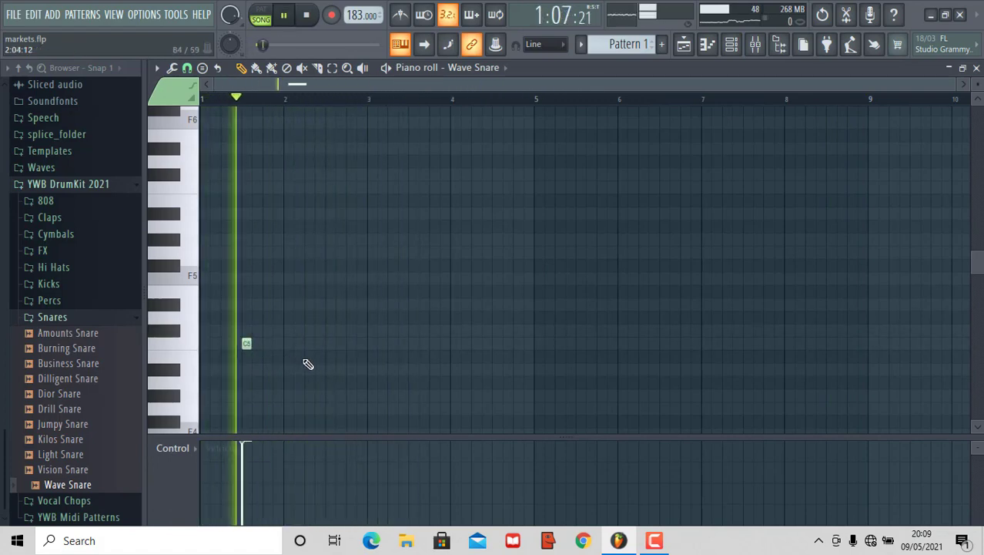
Route Wave Snare to mixer track 3 and lower that track's volume to about 64%.
left_click(731, 44)
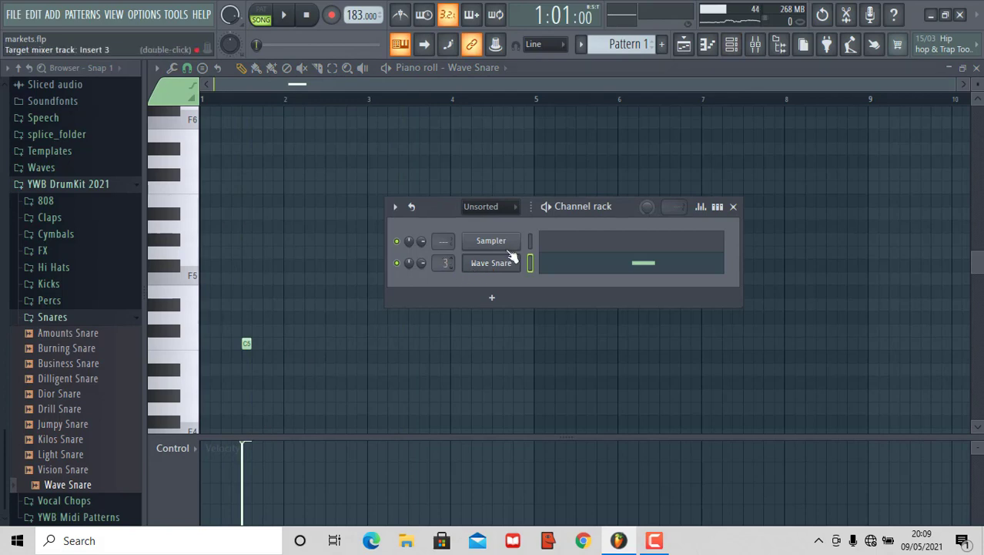
left_click(756, 46)
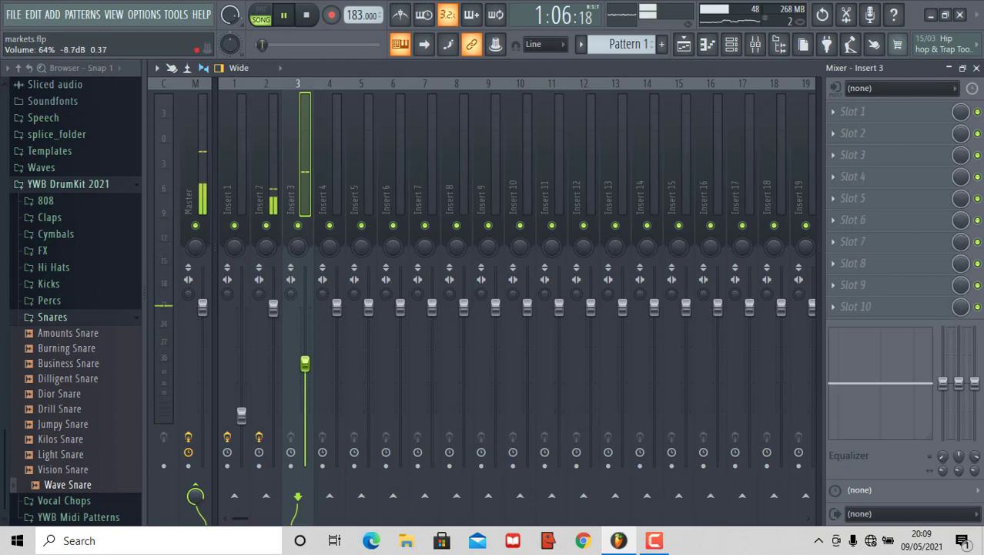
Add a C5 snare note halfway through each of bars 2 to 8 in Wave Snare's piano roll.
left_click(733, 47)
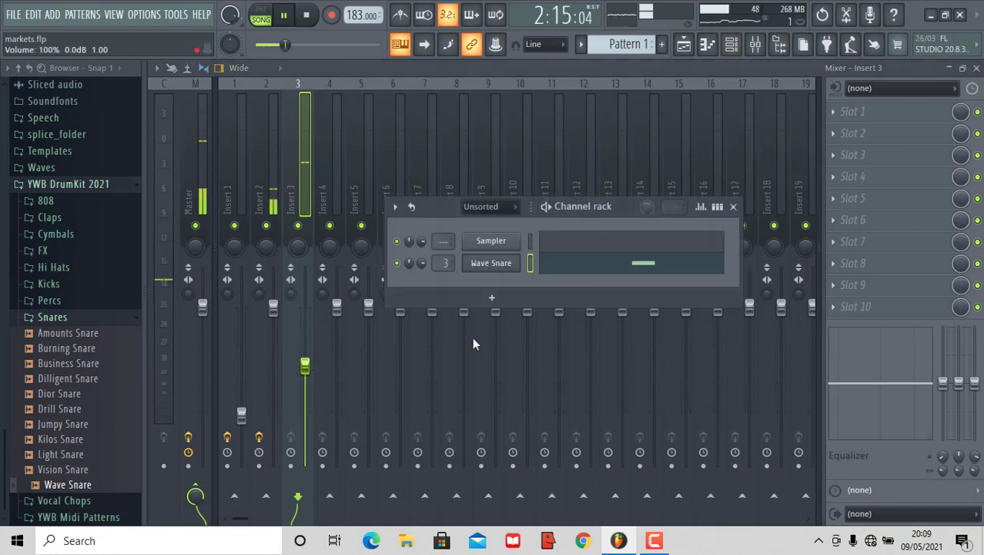
left_click(578, 268)
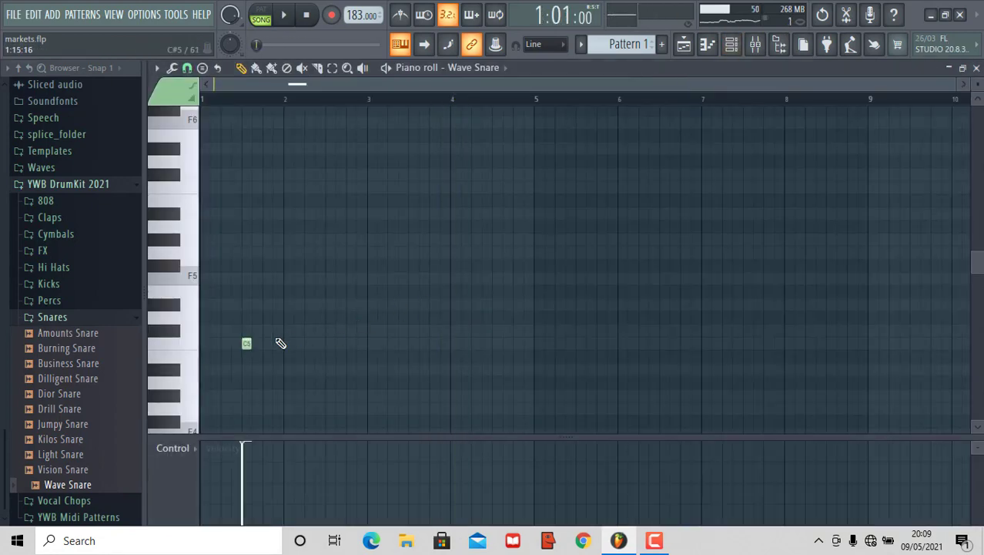
left_click(332, 343)
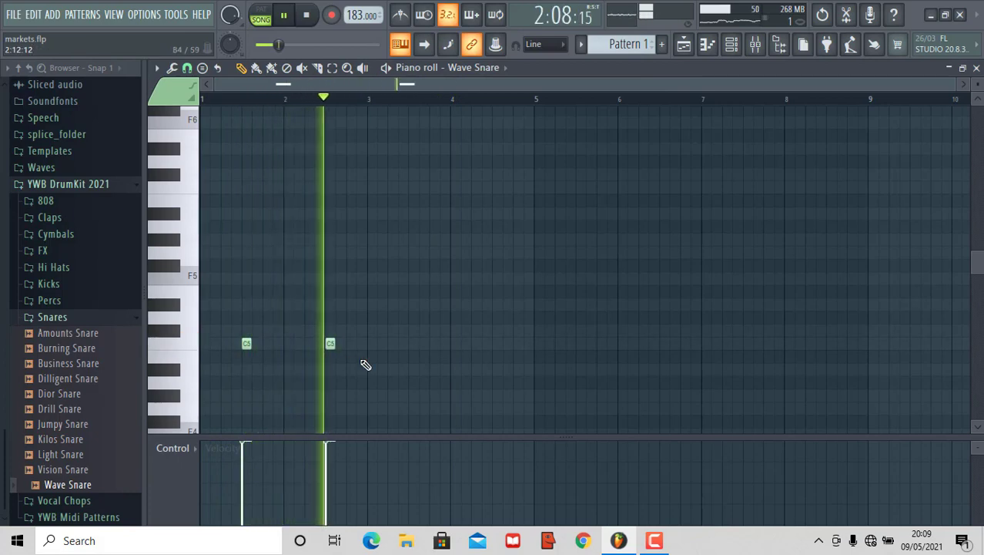
left_click(415, 344)
left_click(498, 344)
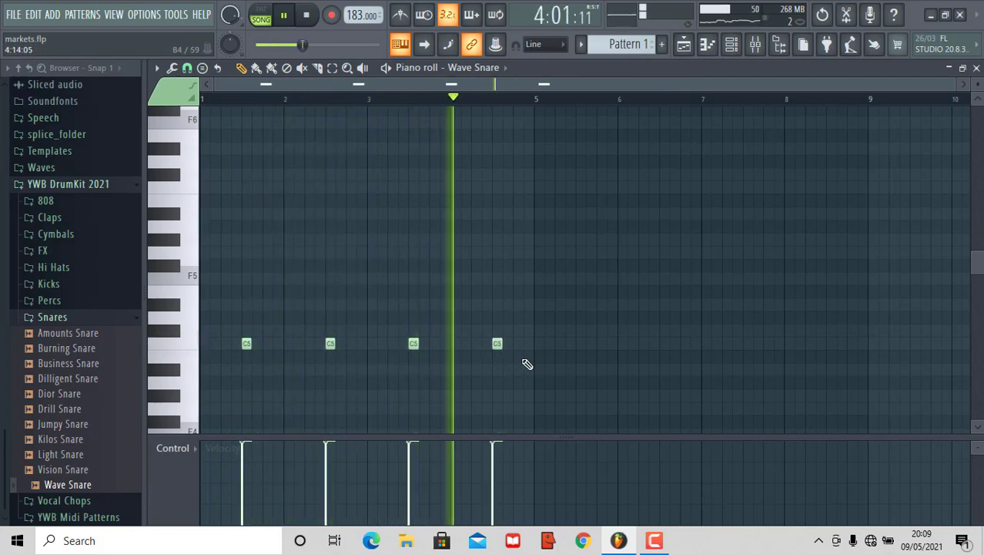
left_click(581, 344)
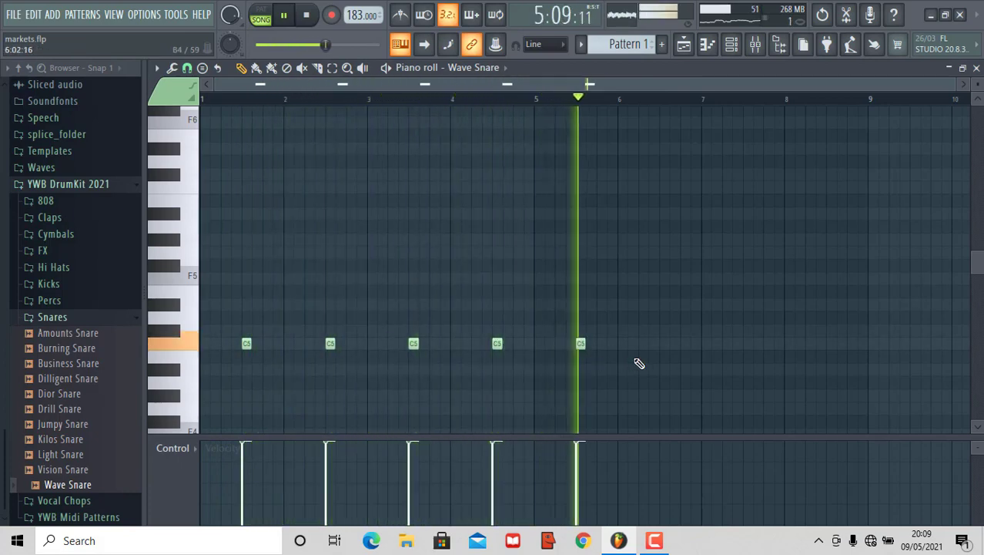
left_click(664, 343)
left_click(747, 343)
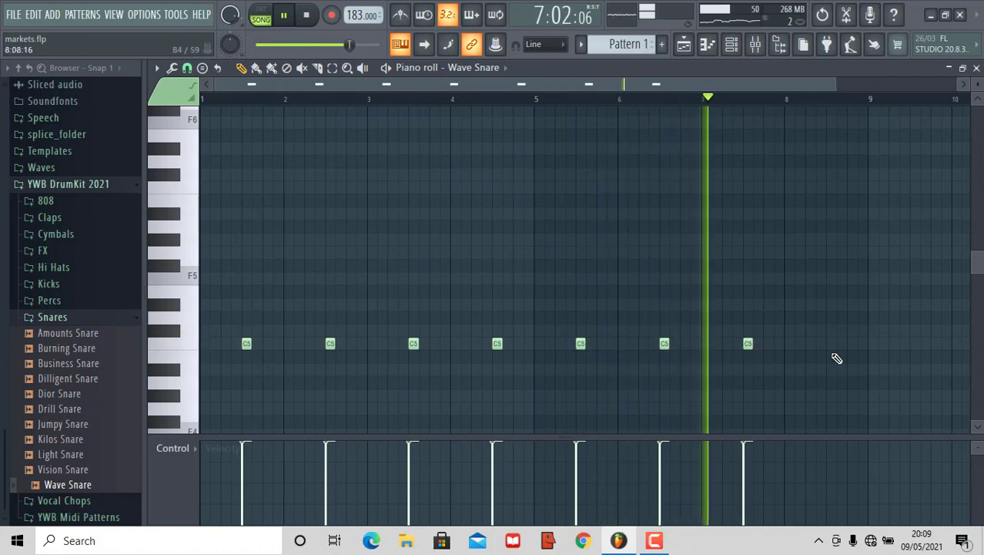
left_click(831, 343)
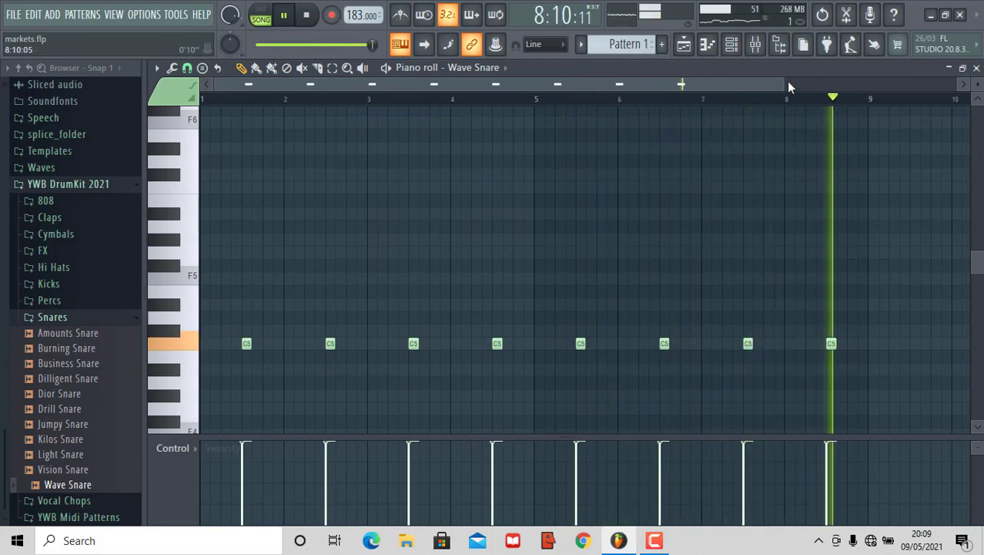
left_click_drag(792, 84, 543, 85)
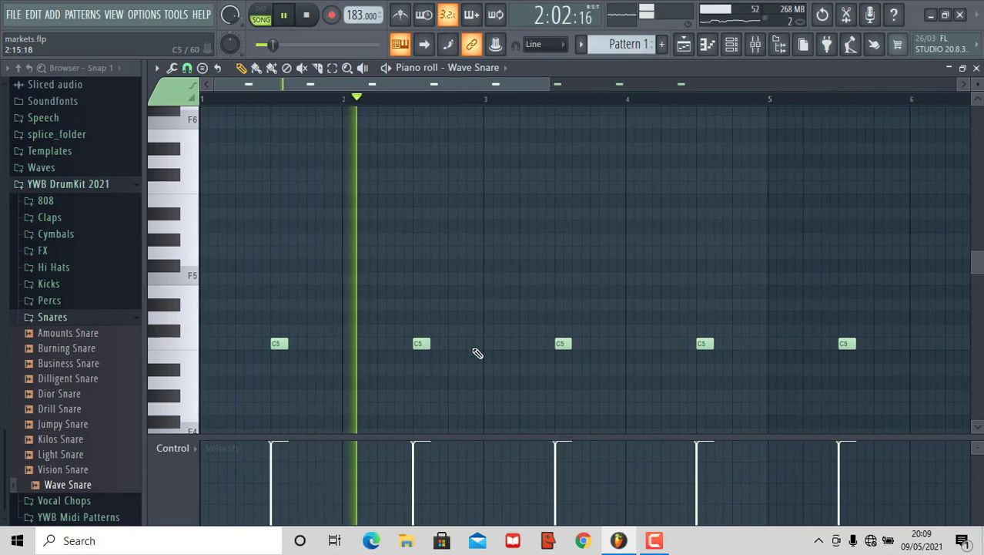
left_click(472, 344)
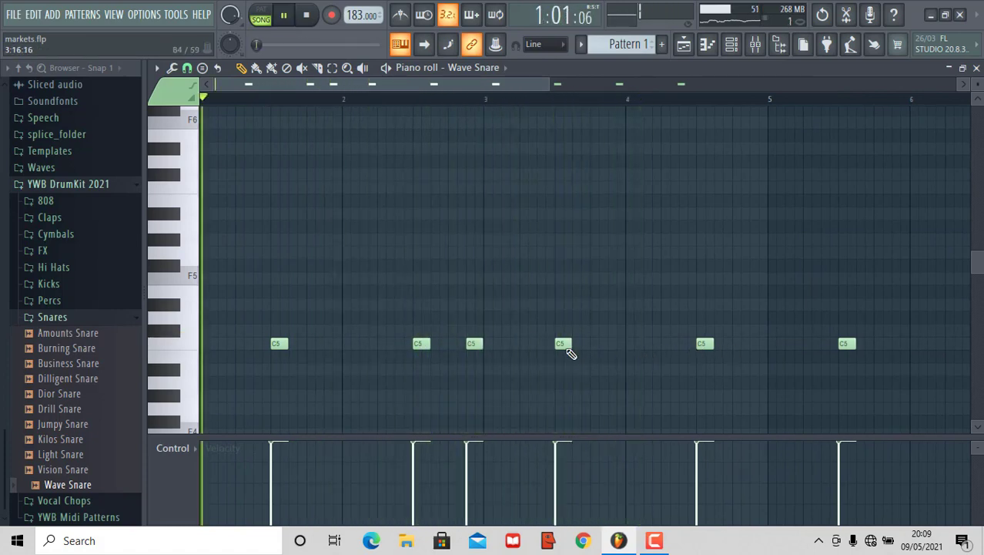
right_click(475, 346)
key("space")
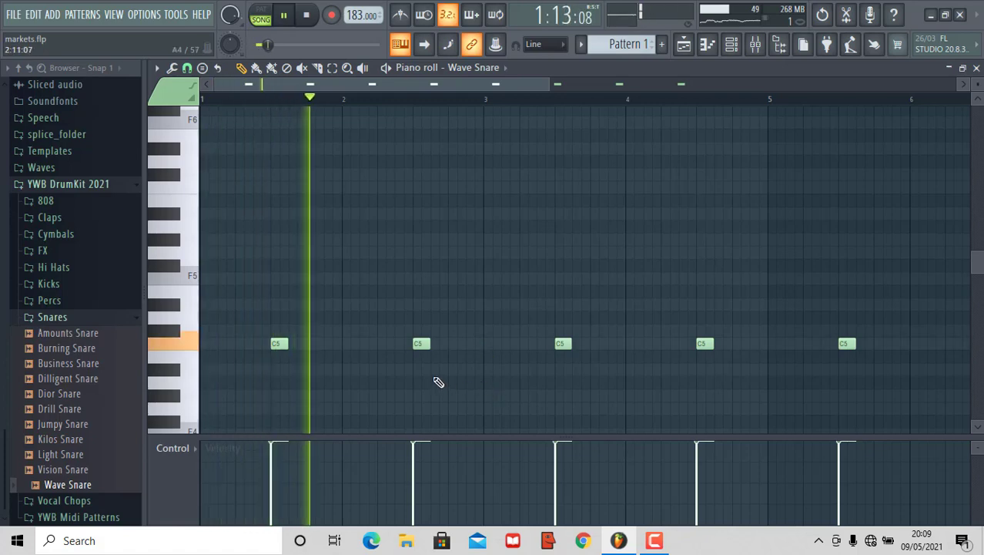
Add extra C5 snare notes early in bars 2 and 6 and near the end of bars 3, 4, 7 and 8.
left_click(365, 344)
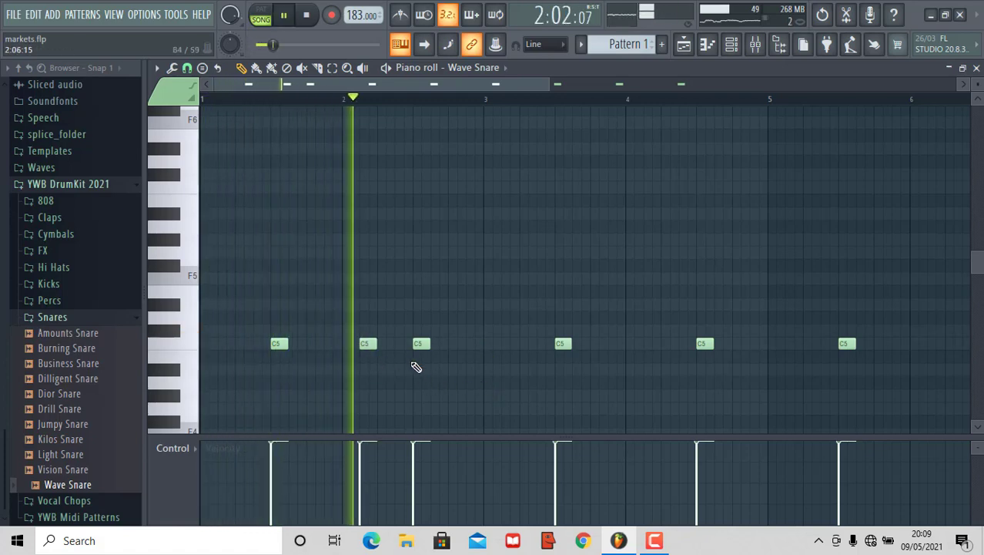
left_click(615, 343)
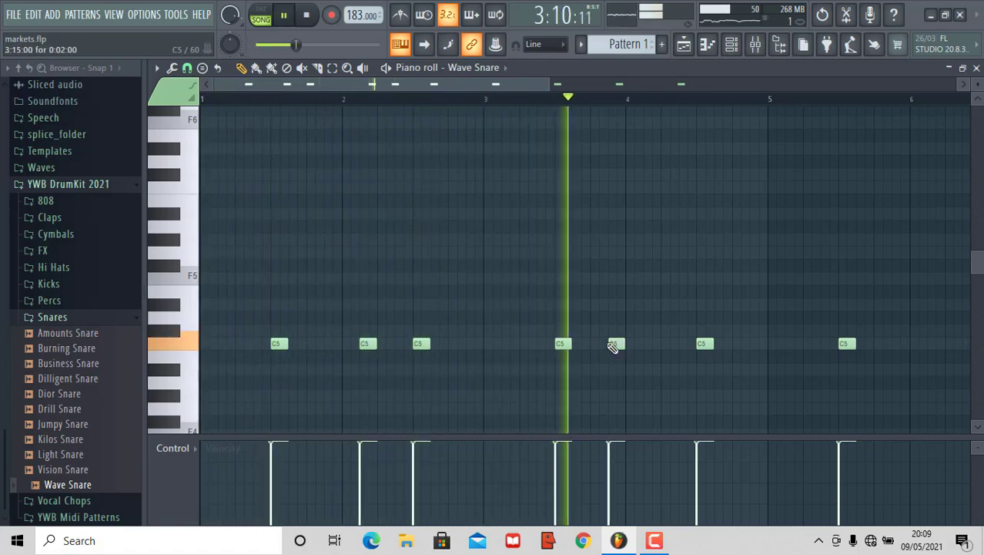
left_click(755, 345)
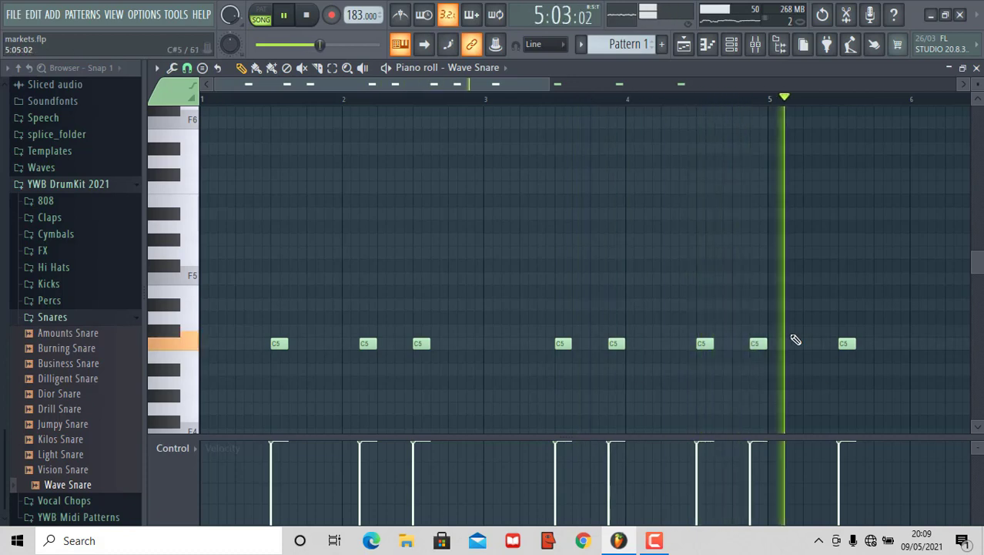
left_click_drag(509, 85, 640, 83)
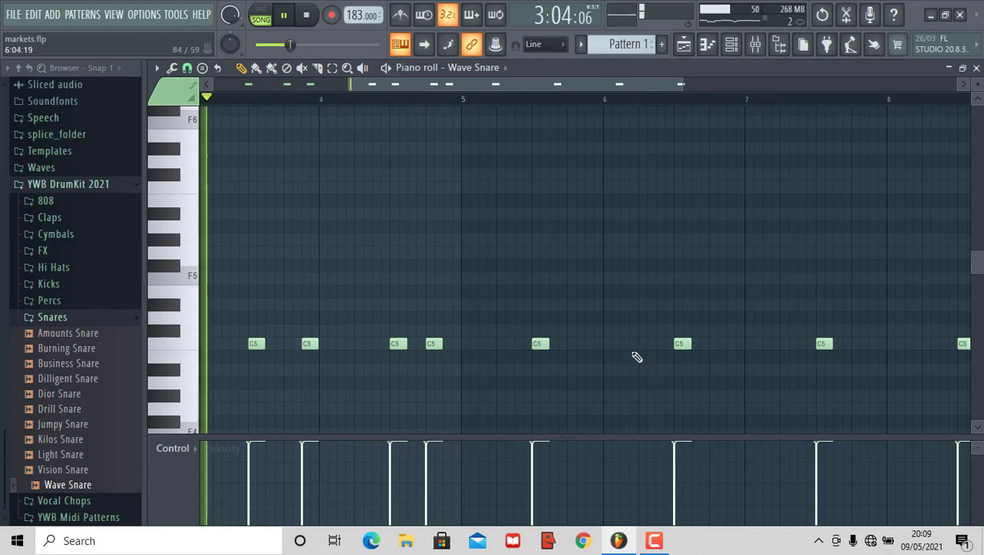
left_click(626, 344)
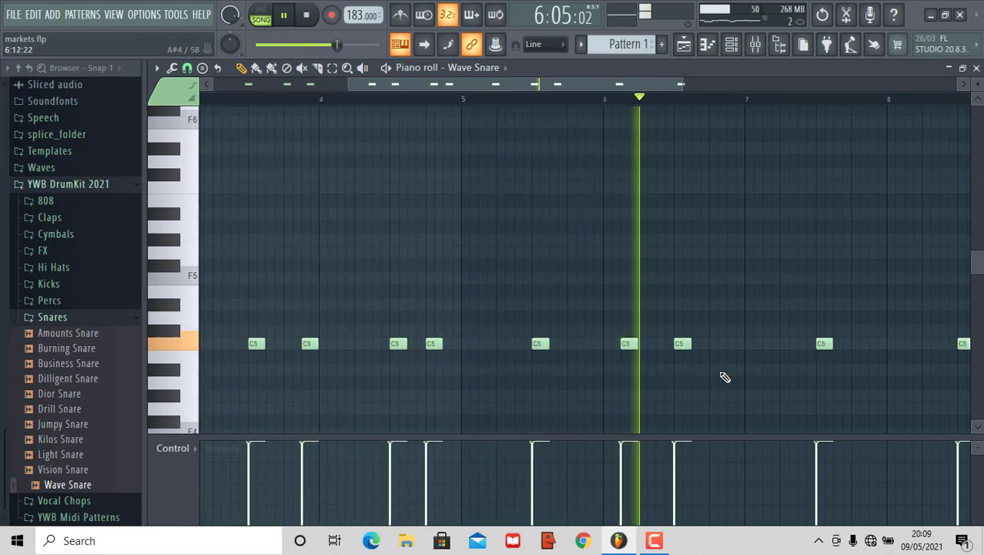
left_click(873, 345)
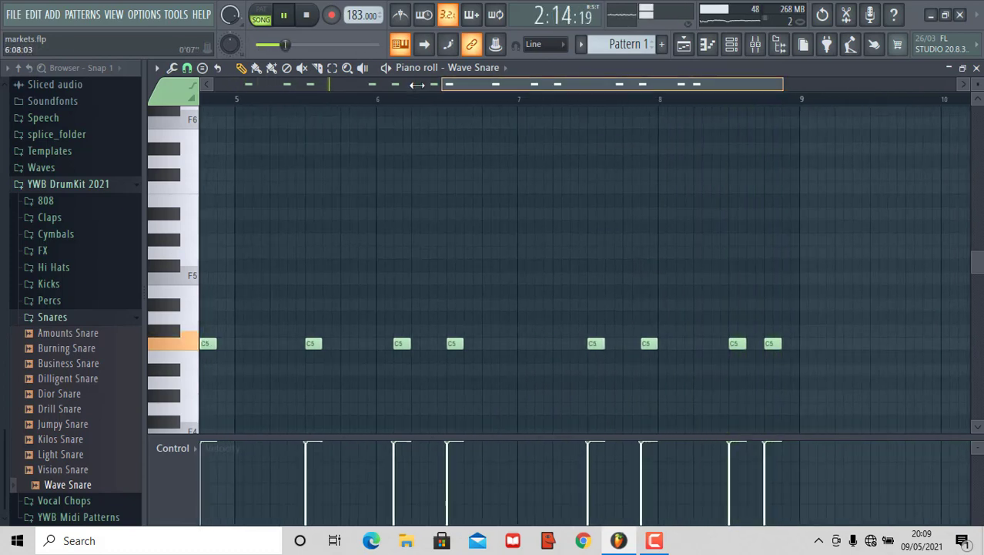
left_click_drag(445, 85, 216, 86)
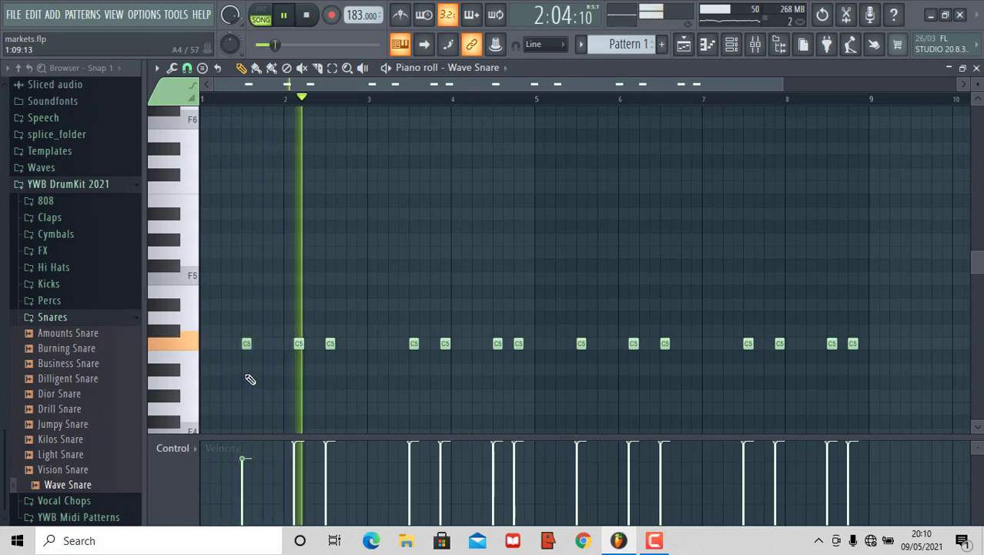
Slightly lower the velocity of the last snare notes in bars 4 and 8.
key("space")
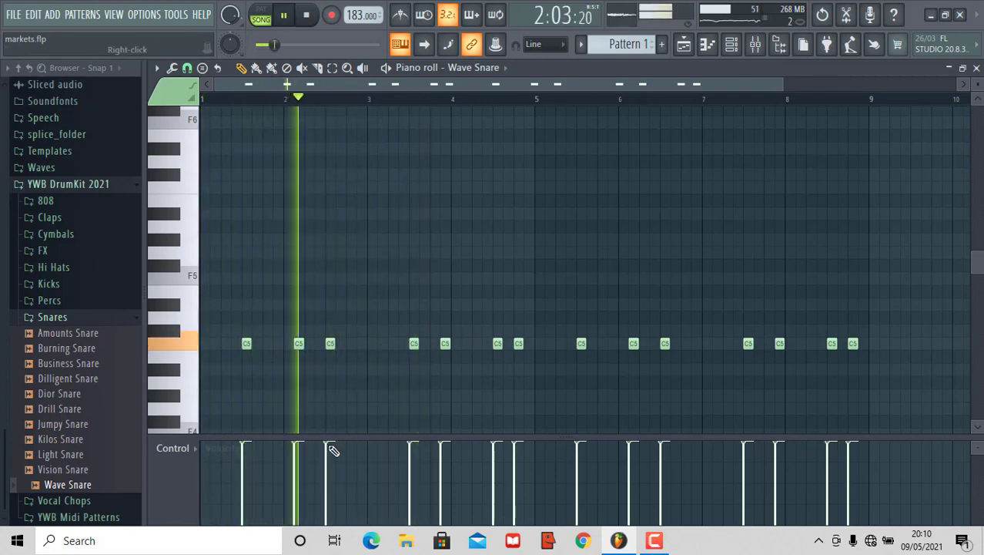
mouse_move(299, 439)
left_mouse_down()
mouse_move(301, 465)
mouse_move(301, 439)
left_mouse_up()
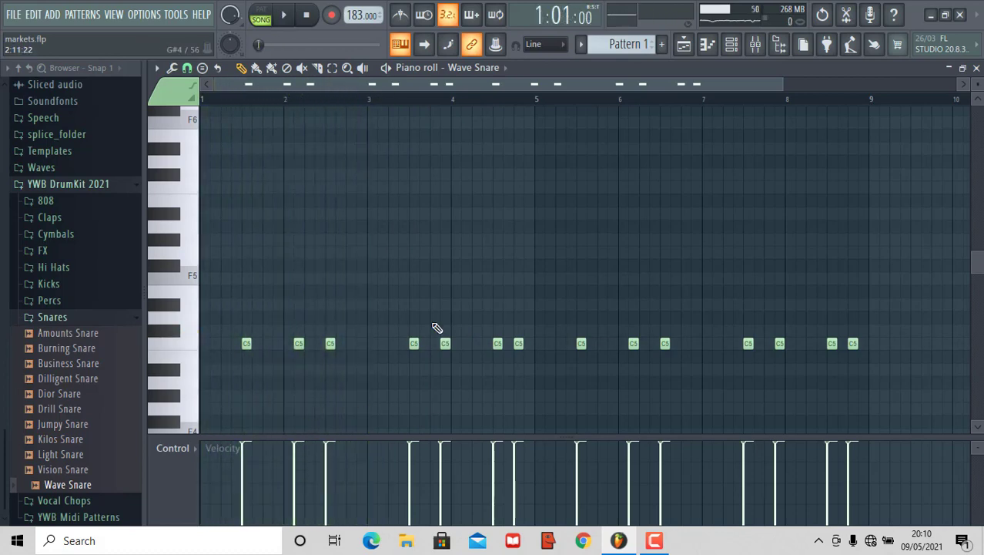
left_click(732, 45)
key("F6")
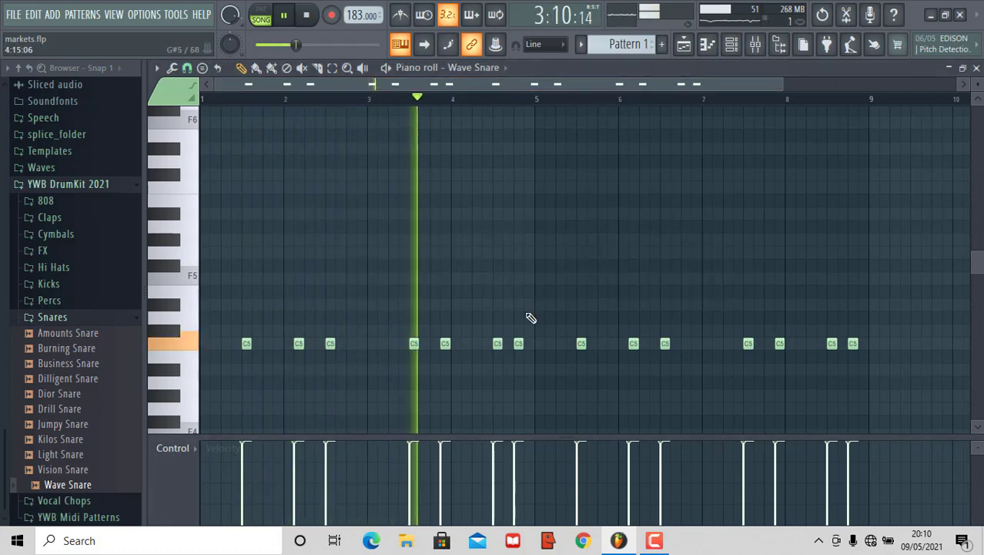
left_click(850, 457)
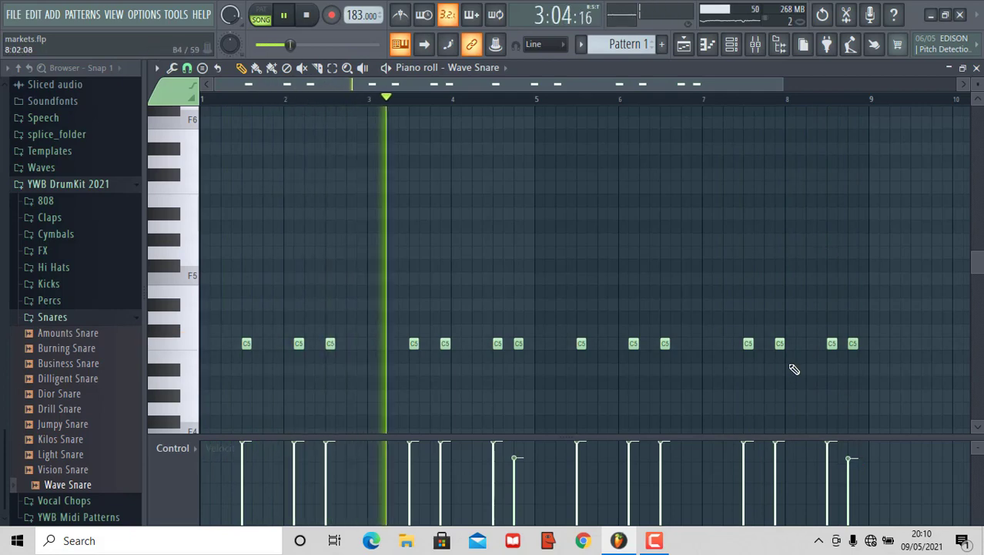
Add Open Hi Hat 1 from the YWB DrumKit 2021 Hi Hats folder as a new channel routed to mixer track 4.
left_click(734, 45)
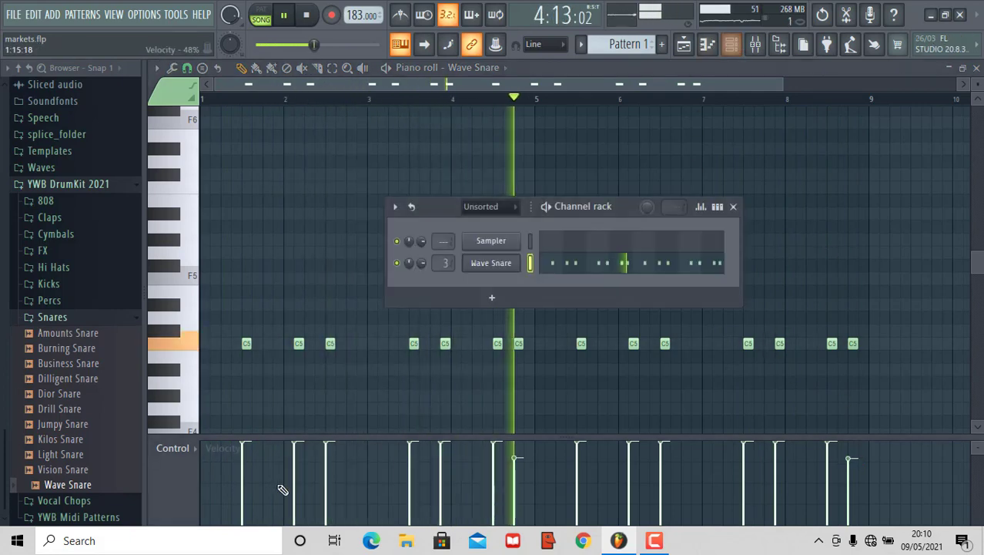
left_click(84, 318)
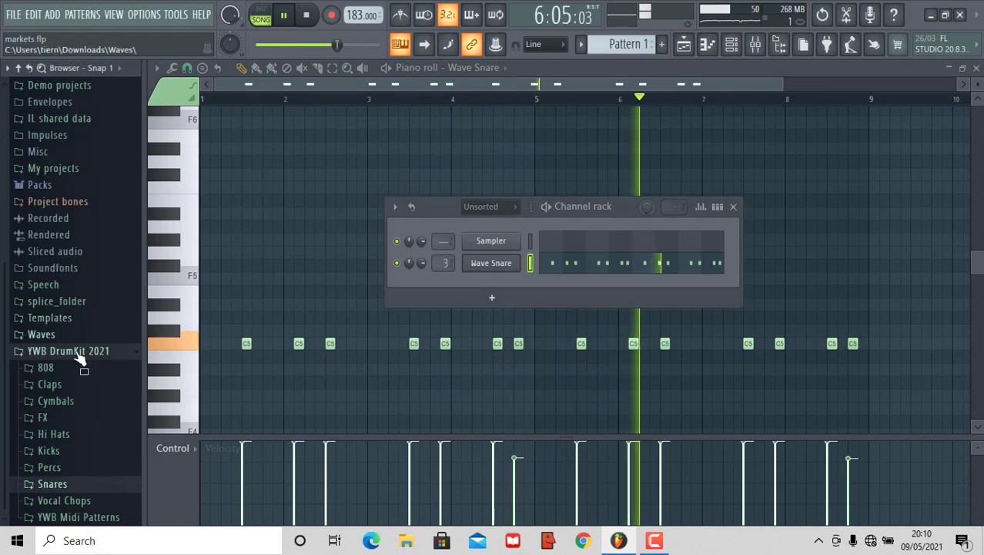
left_click(84, 435)
left_click(88, 374)
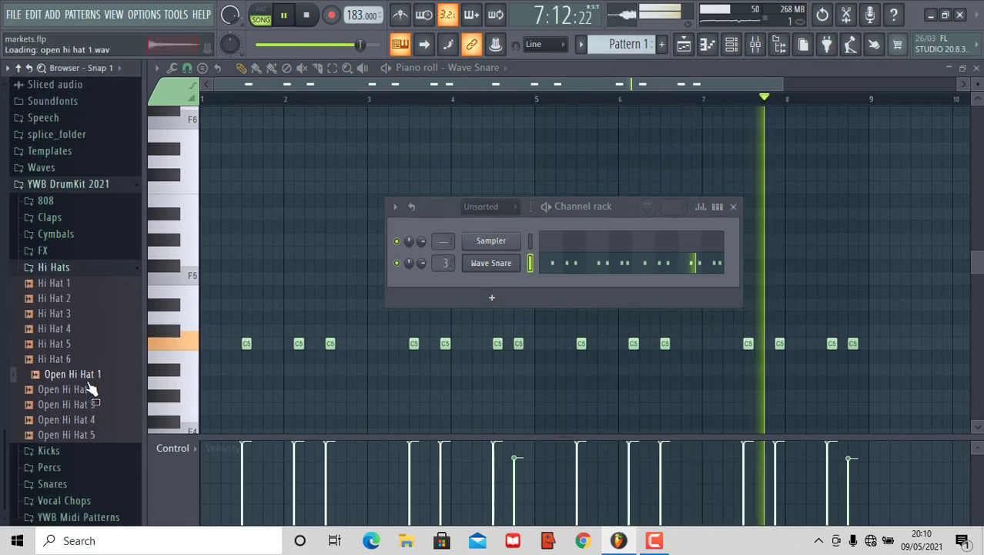
left_click_drag(88, 376, 497, 285)
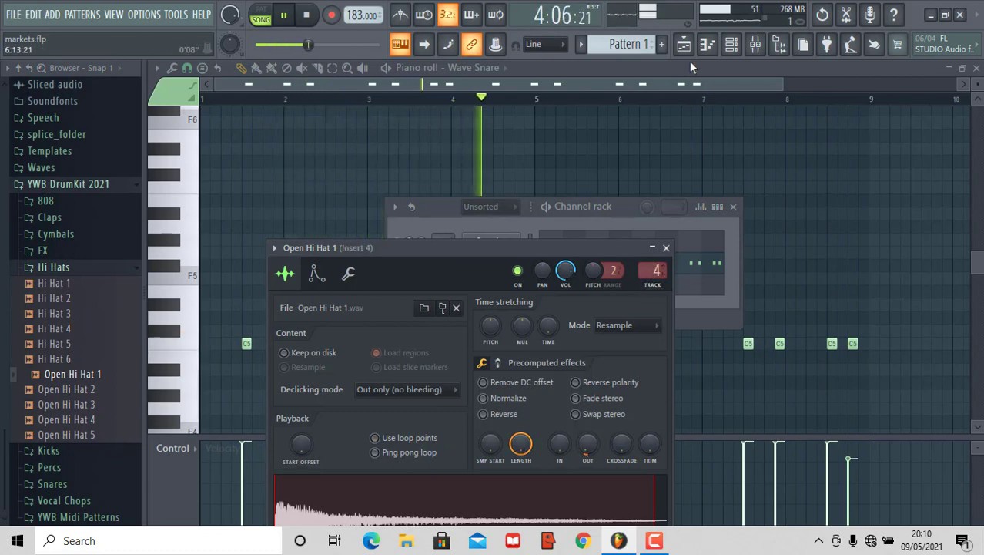
Lower the volume of mixer track 4 well below its default while auditioning Open Hi Hat 1 against the song.
left_click(698, 240)
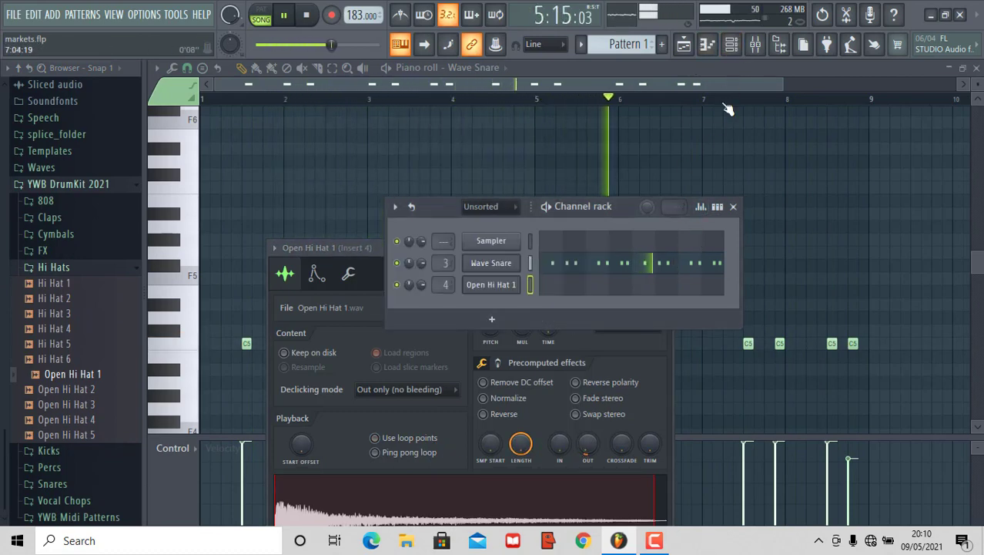
left_click(754, 52)
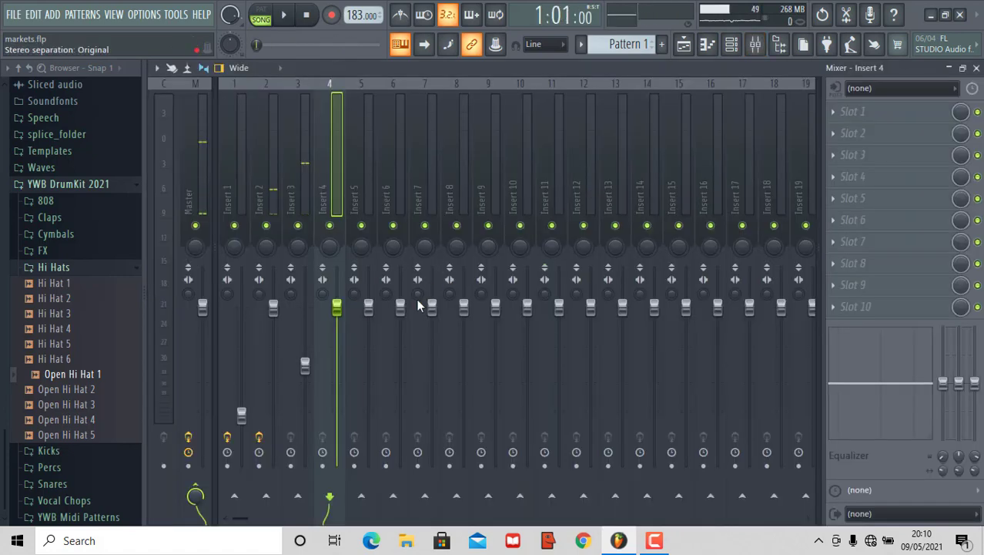
key("space")
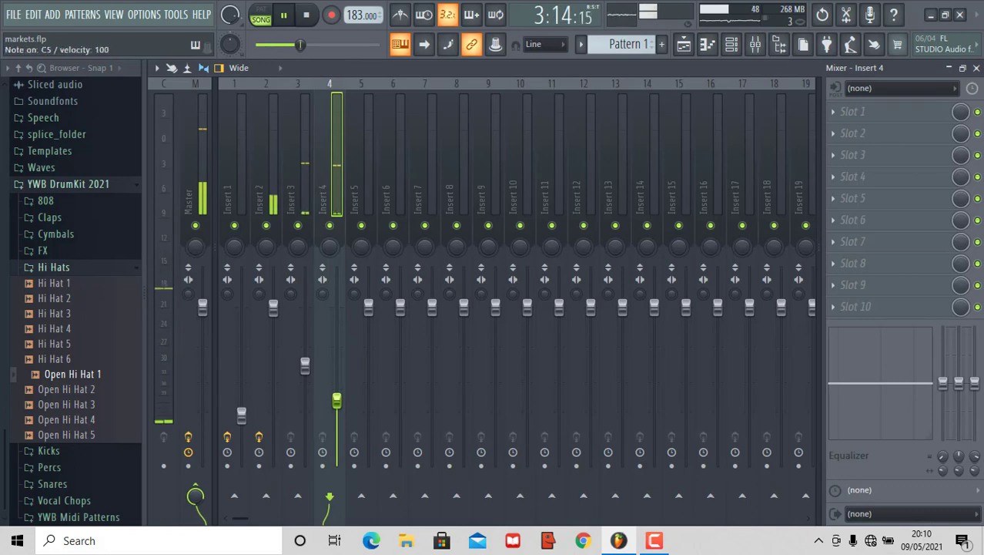
Enable Open Hi Hat 1's volume envelope and lower its sustain and release to the minimum.
left_click(732, 46)
left_click(497, 291)
left_click(317, 275)
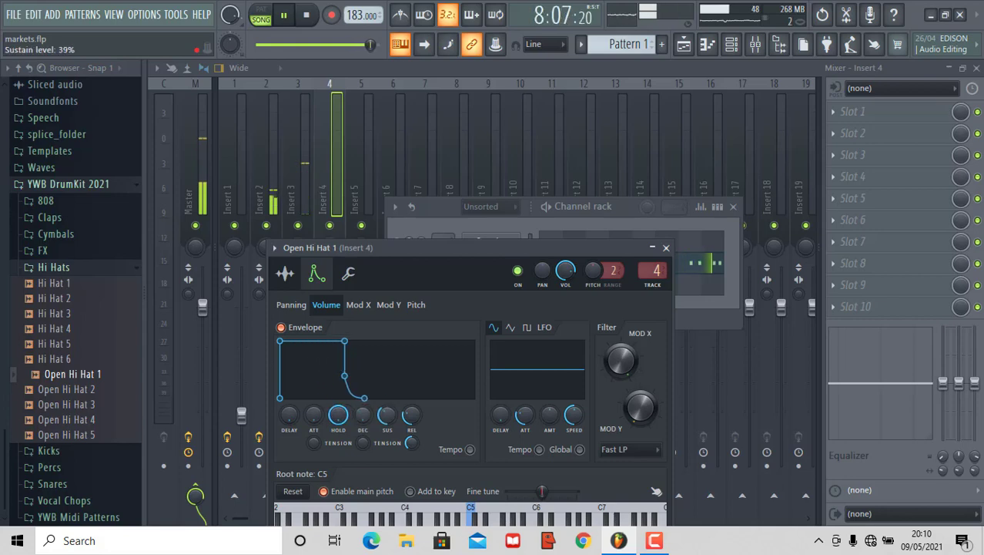
left_click(514, 218)
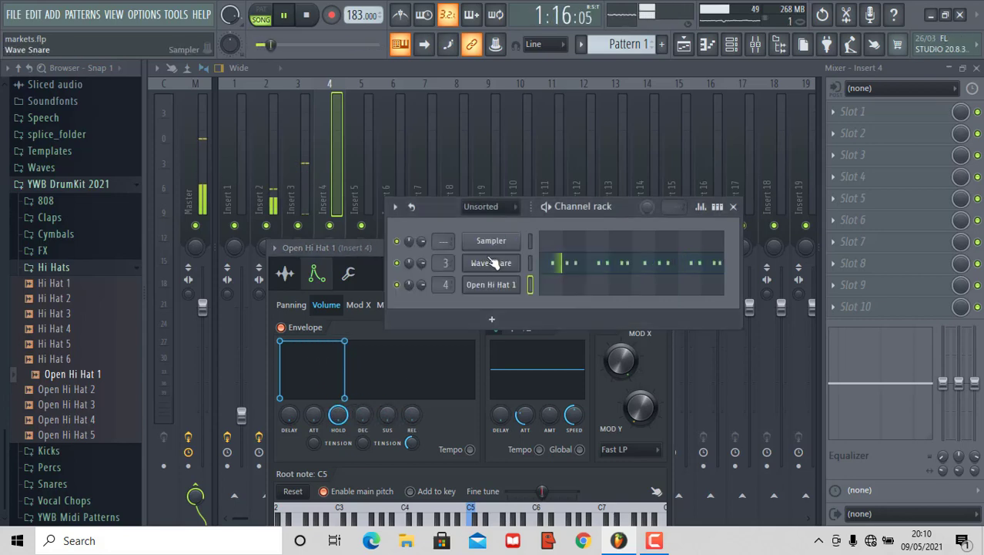
Enable Wave Snare's volume envelope and lower its sustain and release to the minimum.
left_click(495, 259)
left_click(301, 254)
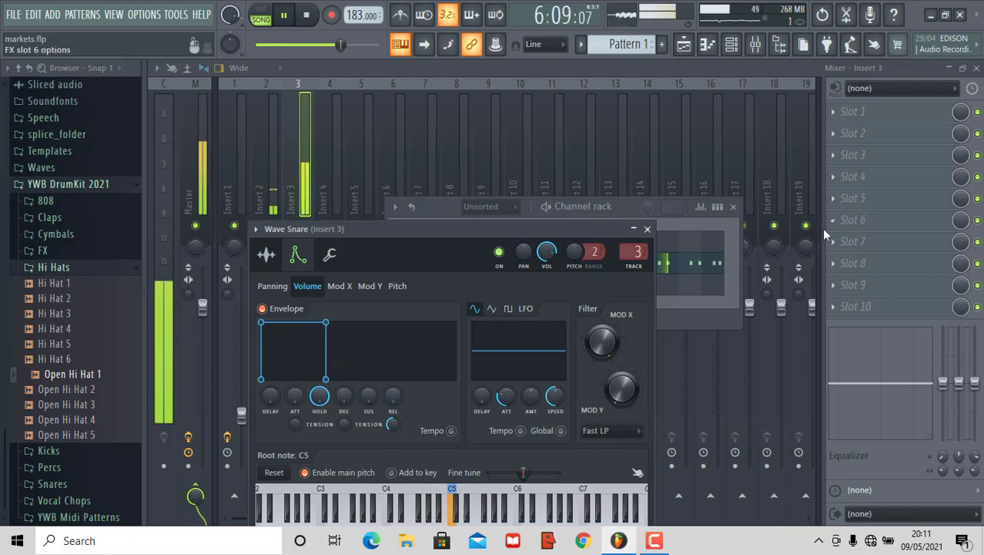
left_click(728, 264)
In Open Hi Hat 1's piano roll, add back-to-back C5 notes at 1:09 and 1:15, each six steps long.
left_click(550, 281)
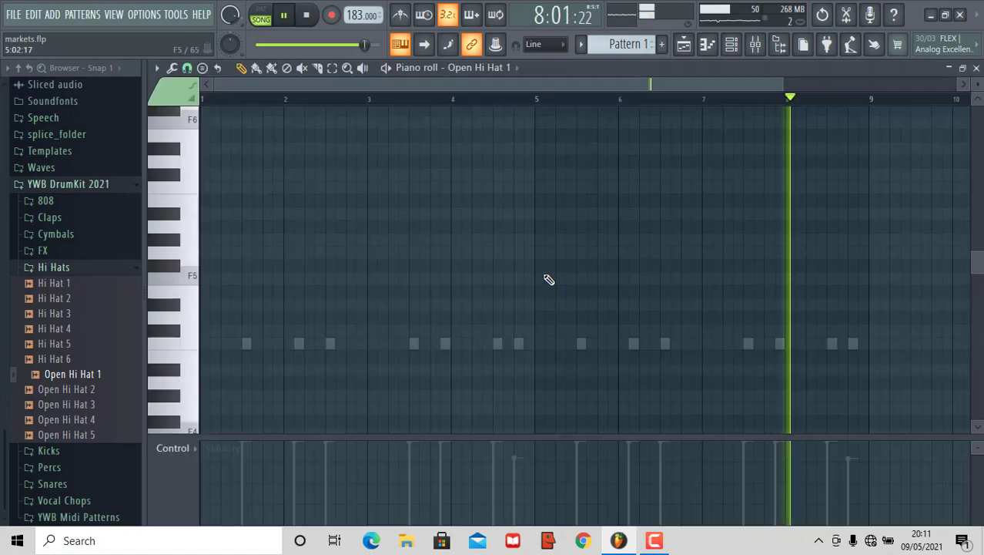
key("space")
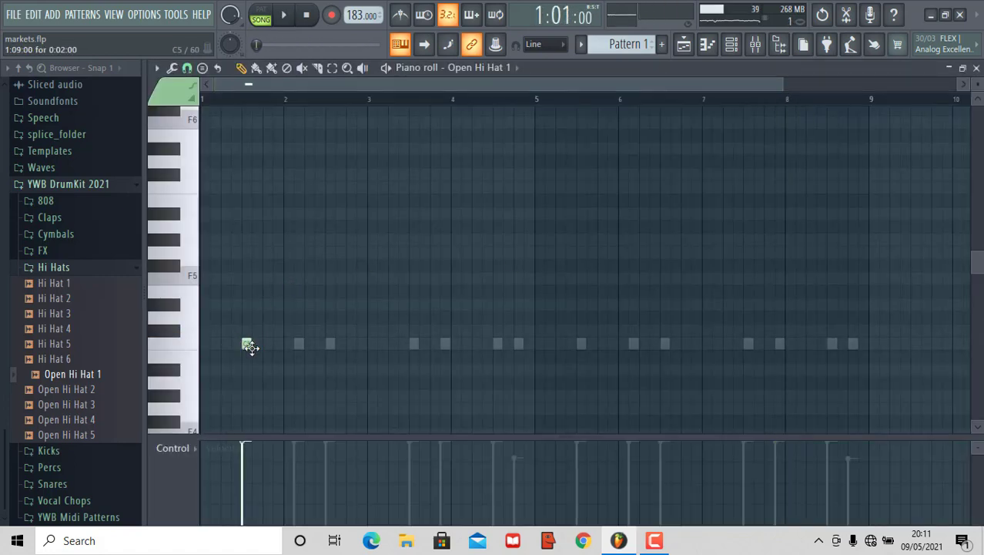
key("space")
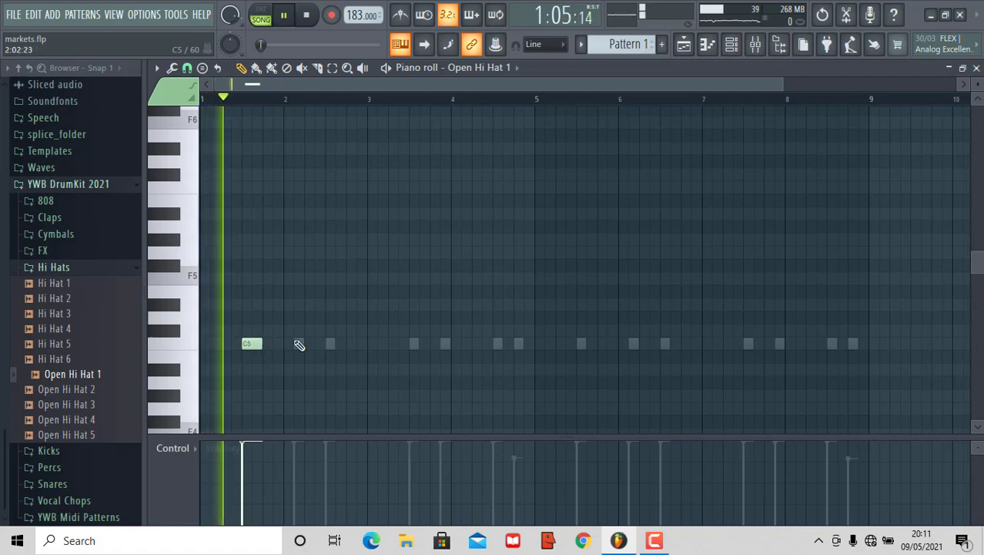
key("space")
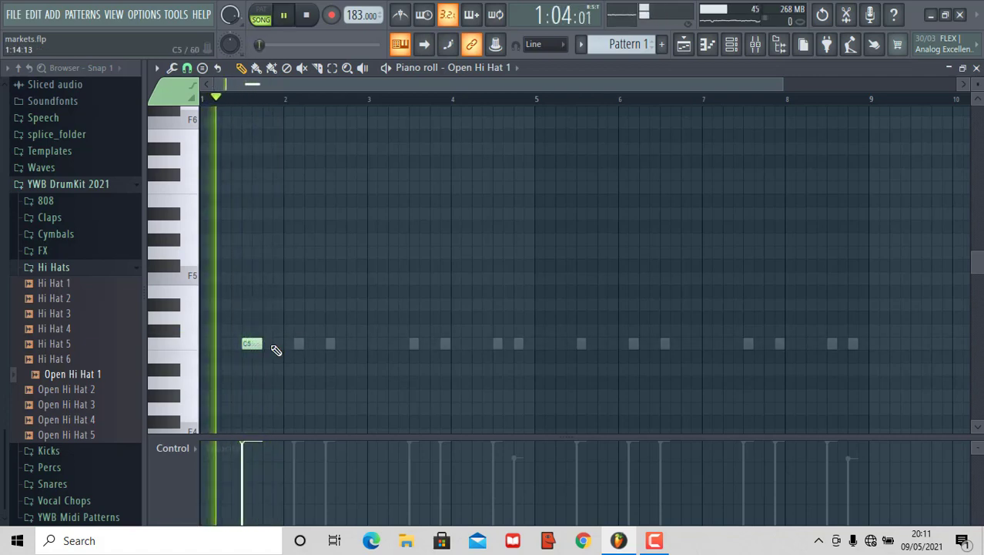
left_click(276, 345)
key("space")
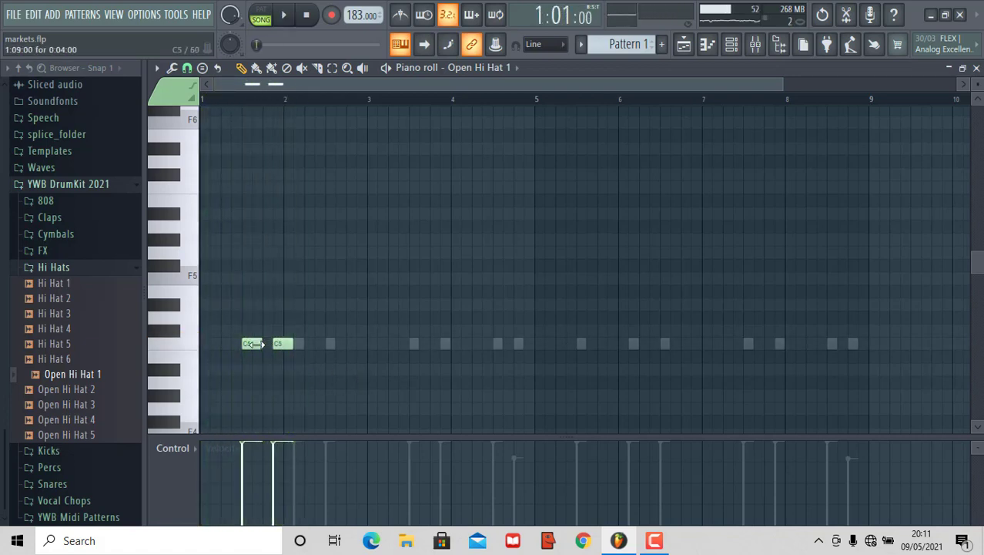
left_click_drag(293, 344, 305, 346)
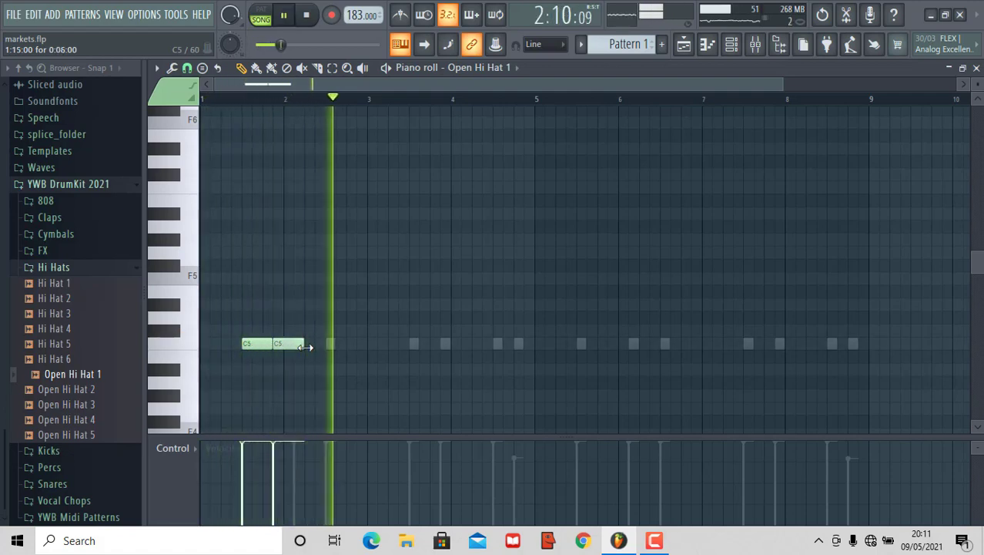
Add six-step C5 open hi-hat notes at 3:09 and 4:05.
left_click(400, 344)
key("space")
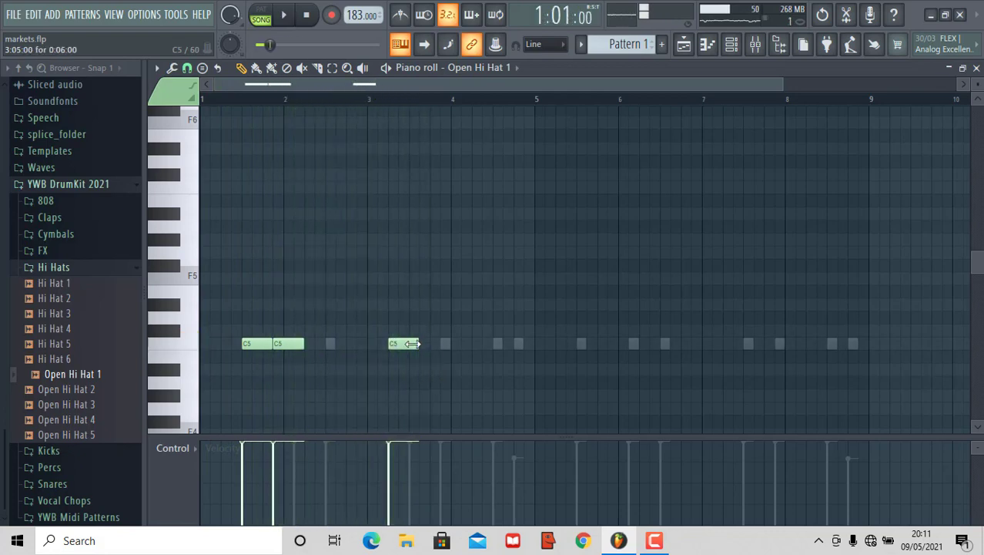
left_click(414, 346)
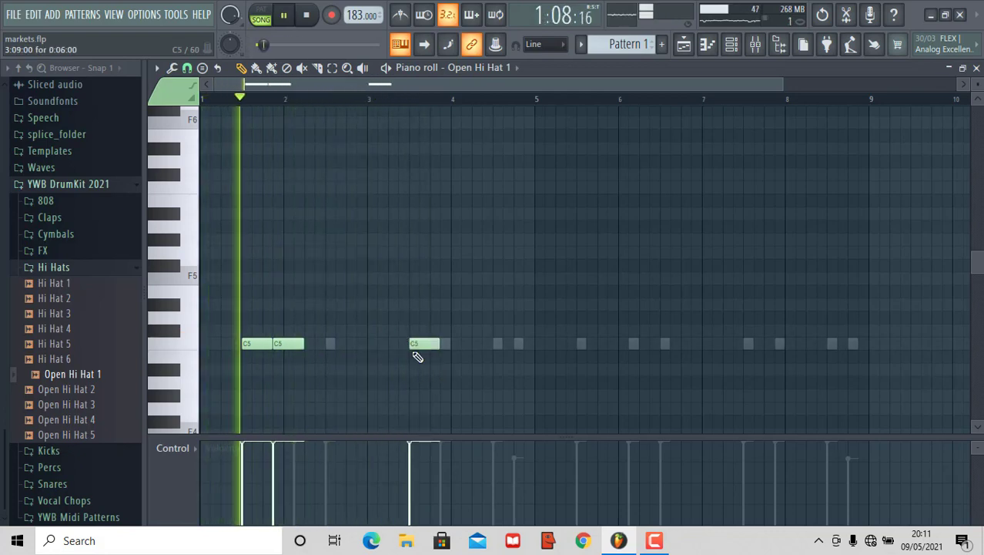
left_click(474, 345)
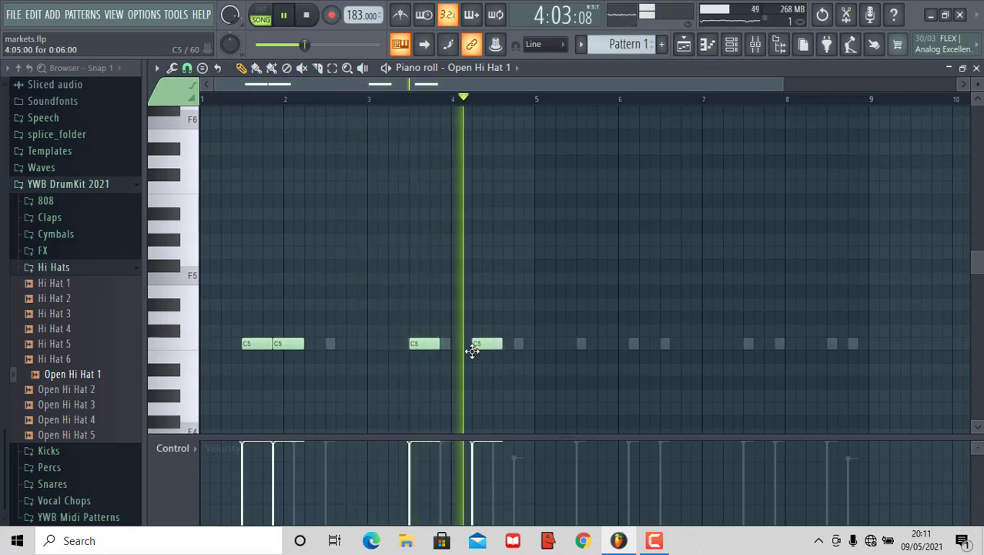
Add six-step C5 open hi-hat notes at 5:09, 5:15, 7:09 and 8:05.
left_click(582, 345)
left_click_drag(593, 346, 626, 341)
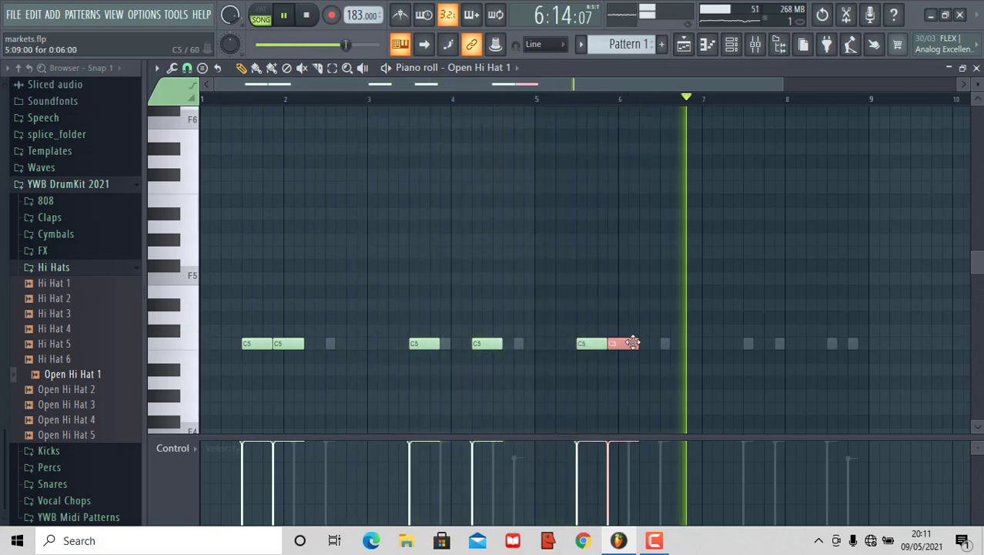
left_click(755, 346)
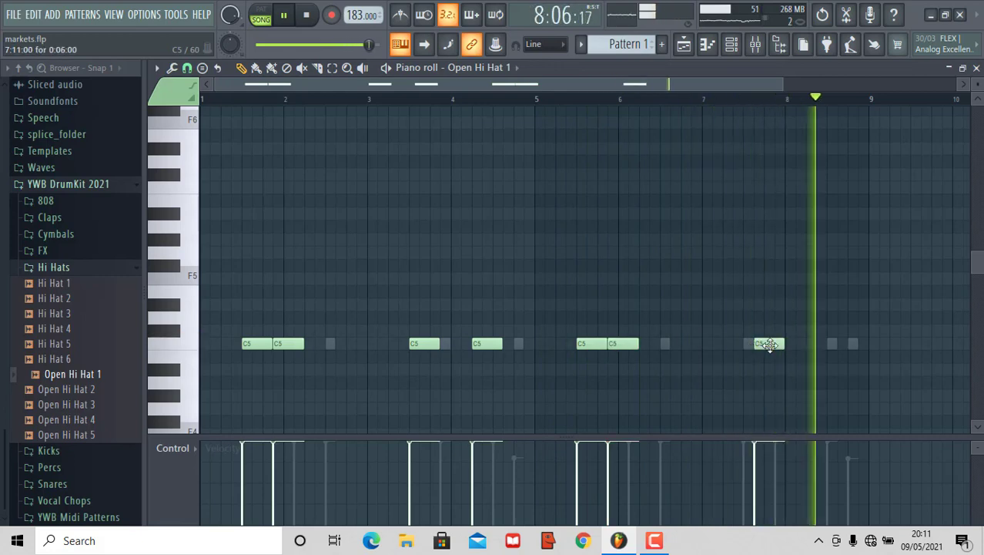
left_click(810, 346)
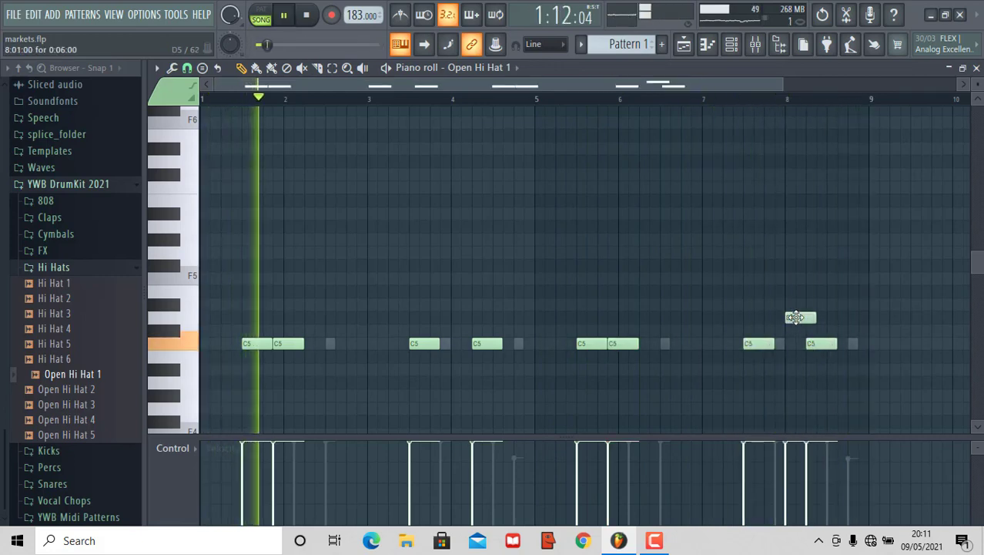
Lower the open hi-hat's mixer track 4 volume to about 34%.
key("F9")
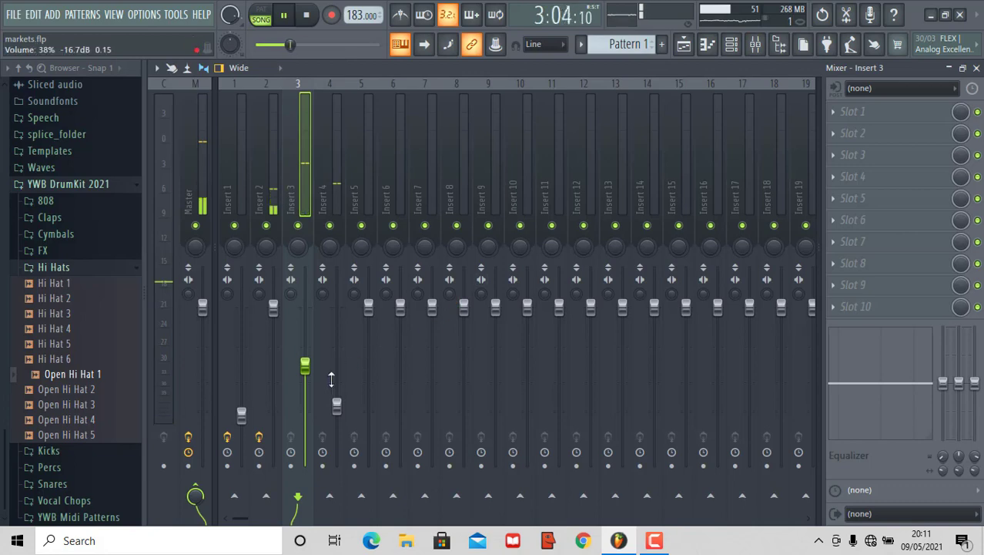
left_click(338, 404)
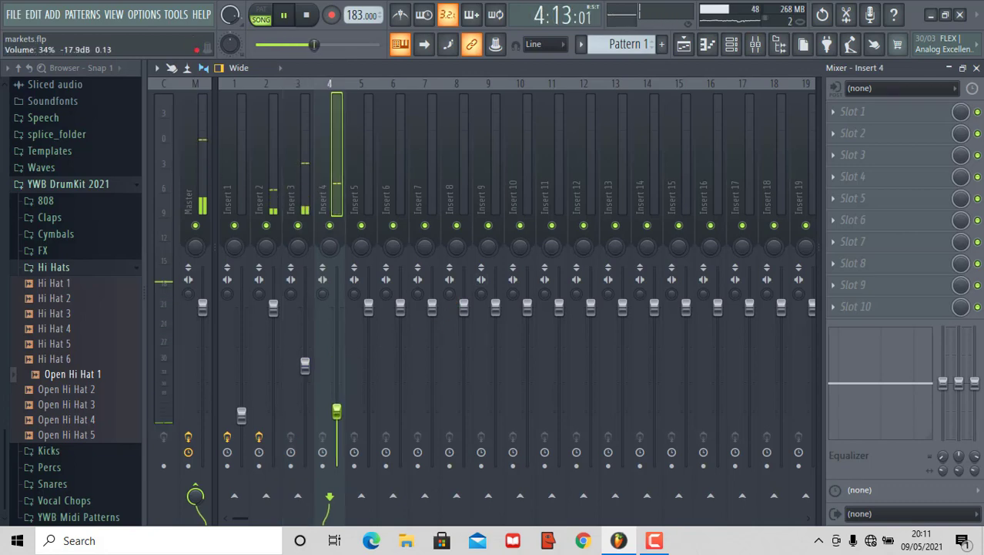
Add Hi Hat 2 as a new channel on mixer track 5 and lower that track's volume to about 47%.
left_click(738, 52)
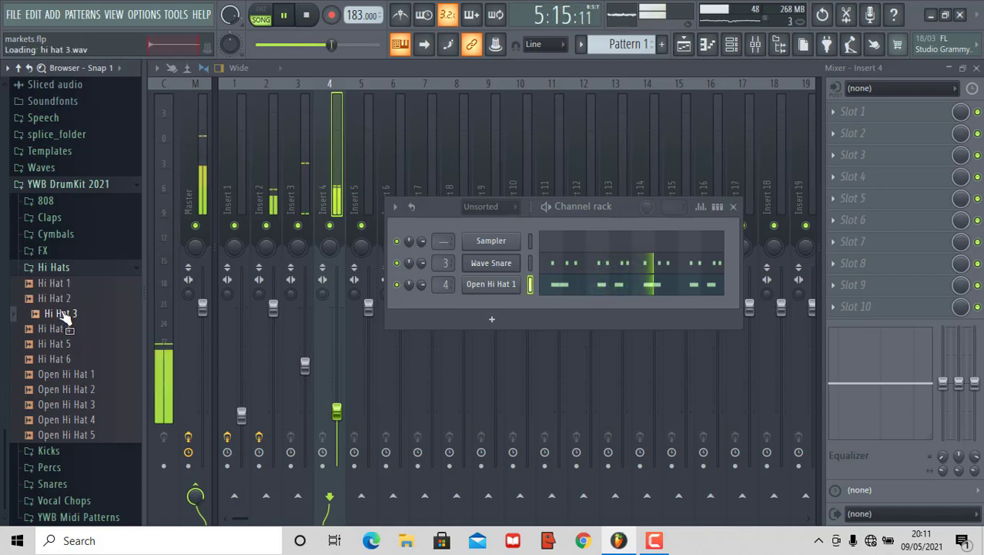
left_click_drag(493, 303, 480, 318)
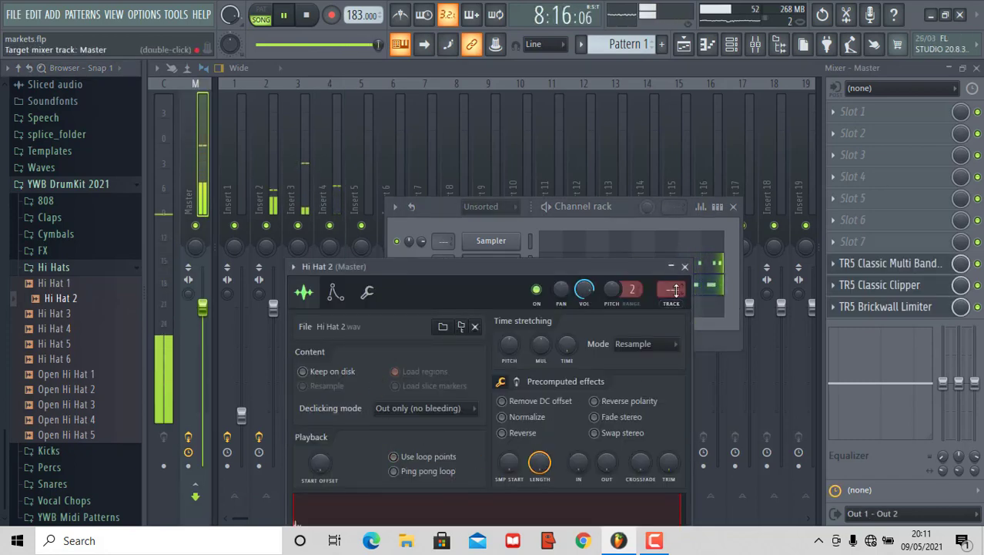
scroll(675, 290, "up", 4)
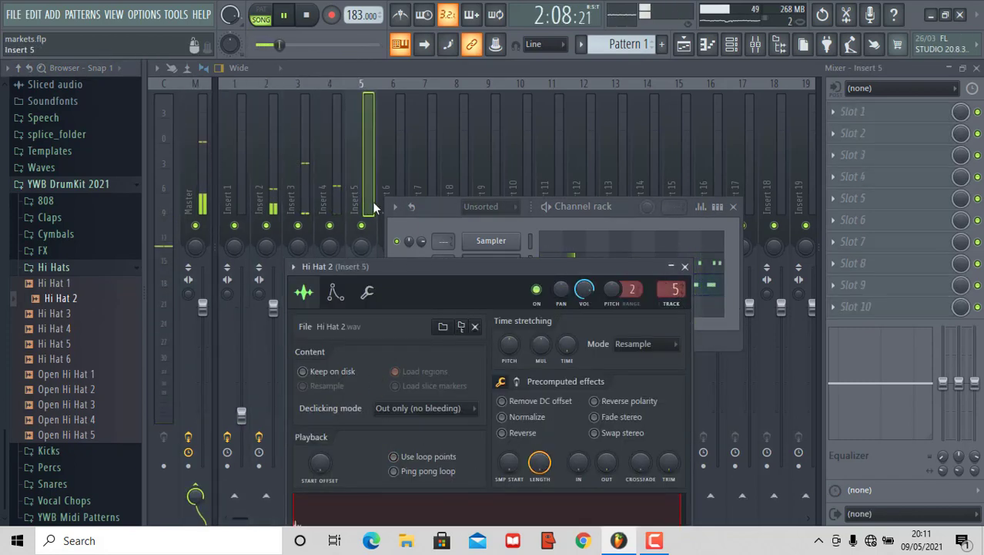
left_click(365, 174)
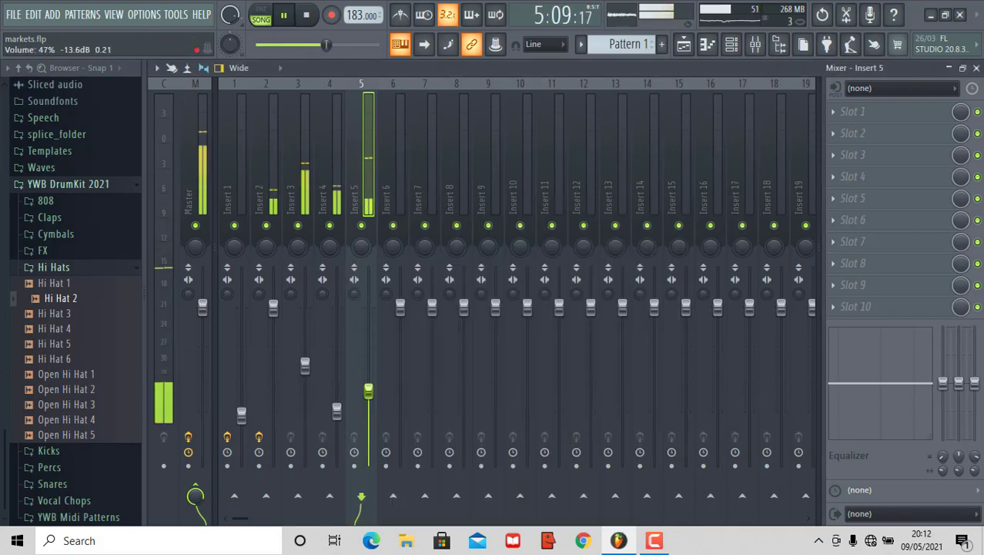
Place a C5 note at the start of bar 1 in Hi Hat 2's piano roll and shorten it to two steps.
left_click(733, 46)
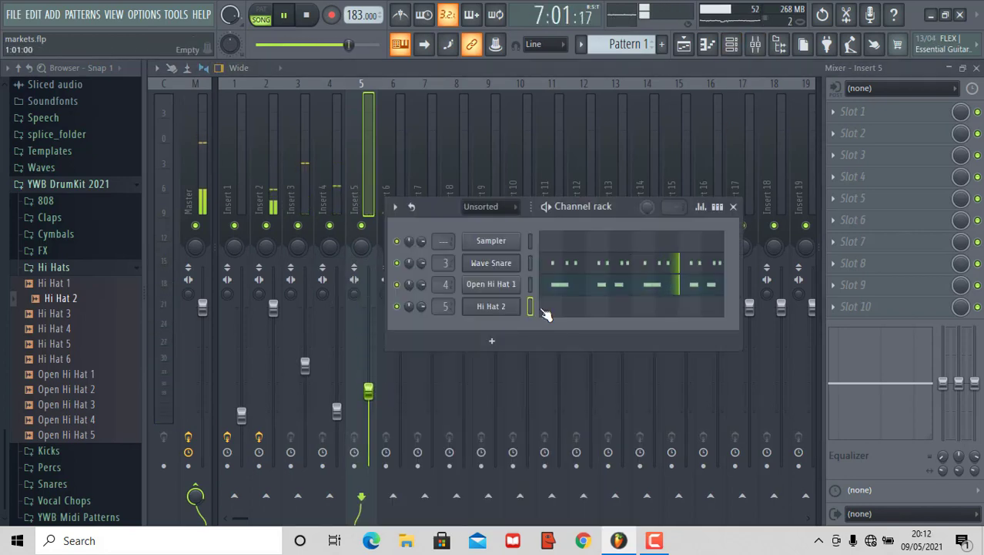
left_click(543, 314)
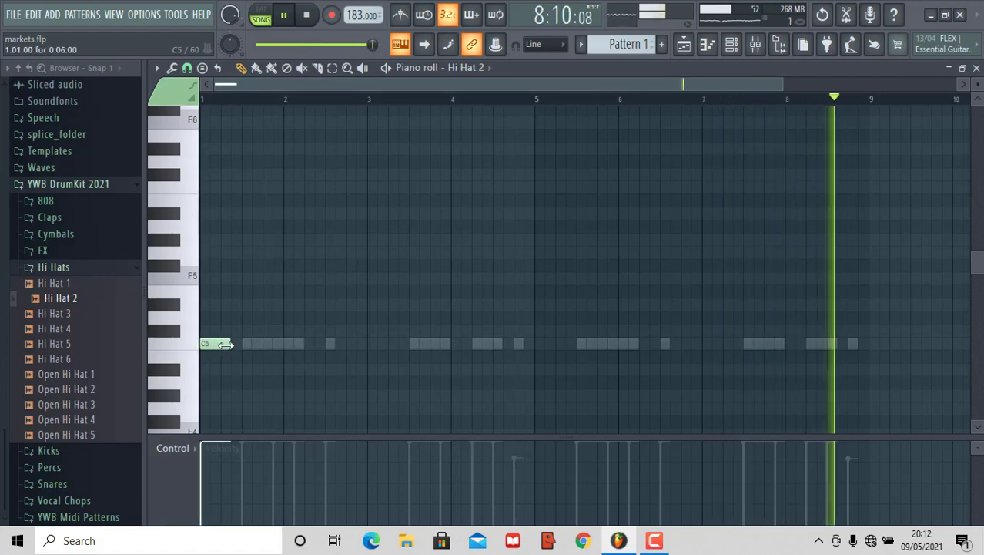
left_click_drag(224, 345, 209, 344)
Enable Hi Hat 2's volume envelope and lower its sustain and release.
left_click(733, 46)
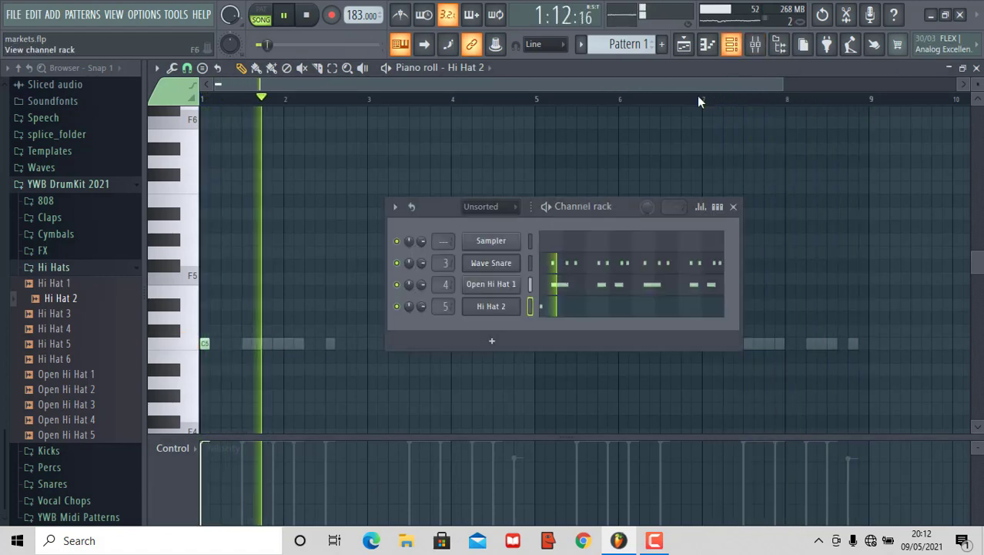
left_click(485, 306)
left_click(335, 291)
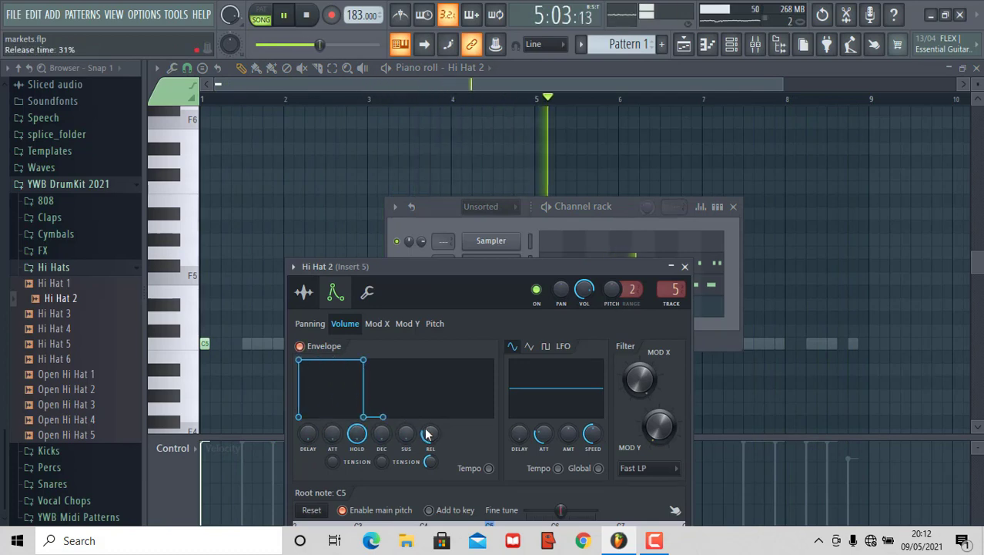
left_click(711, 77)
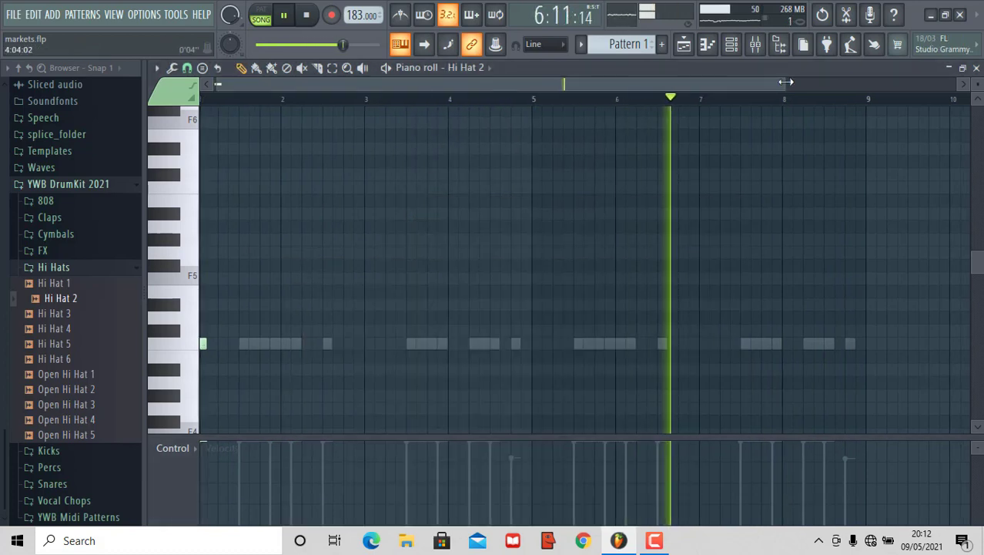
Fill the rest of bar 1 in Hi Hat 2 with one-step C5 notes on every second step.
left_click_drag(784, 84, 575, 83)
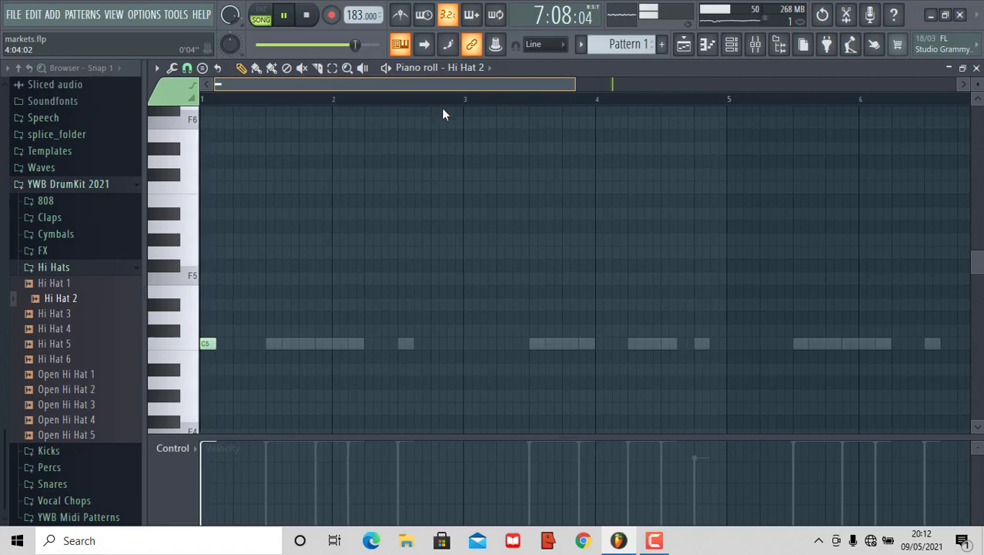
left_click(220, 344)
left_click(236, 344)
left_click(254, 344)
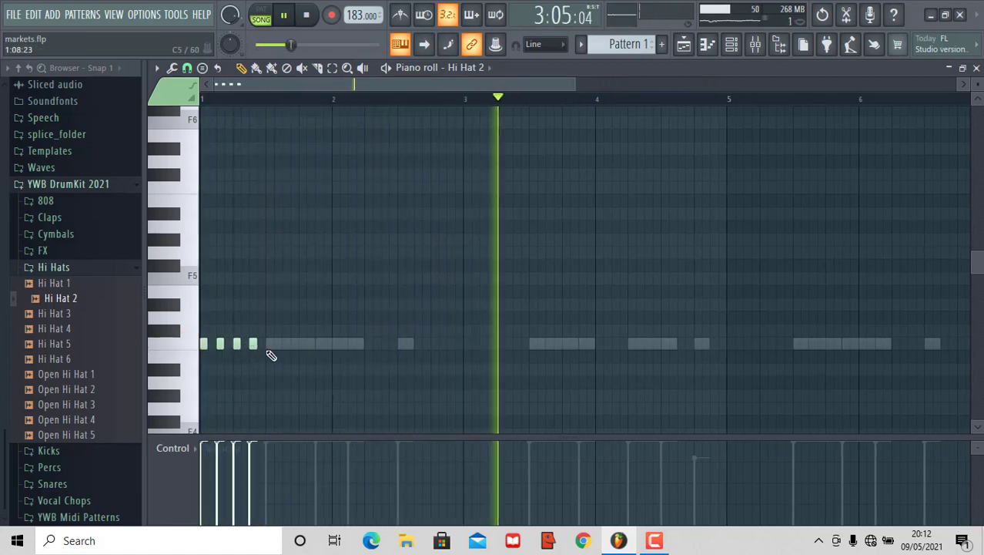
left_click(285, 344)
key("space")
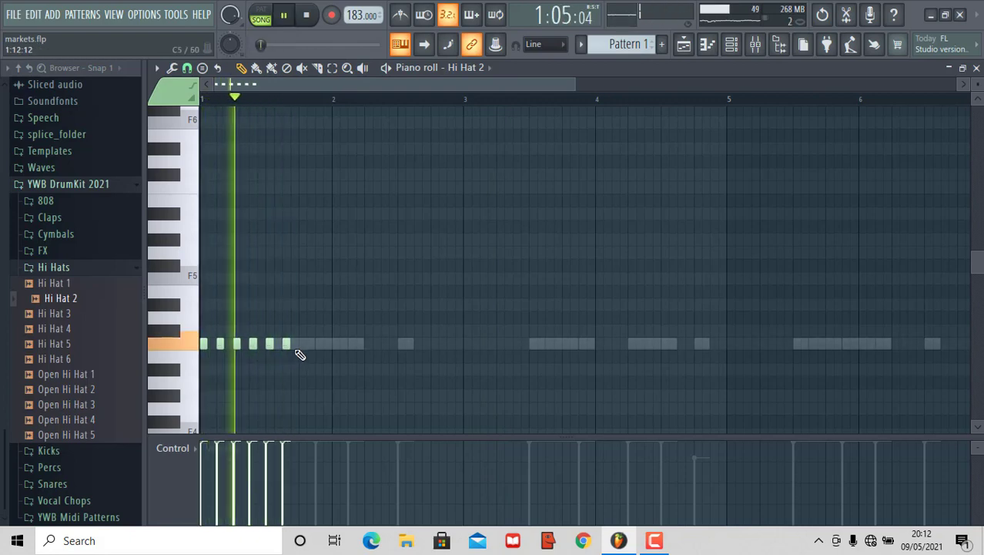
left_click(302, 345)
left_click(318, 344)
Continue the one-step C5 notes on every second step through bar 2.
left_click(337, 344)
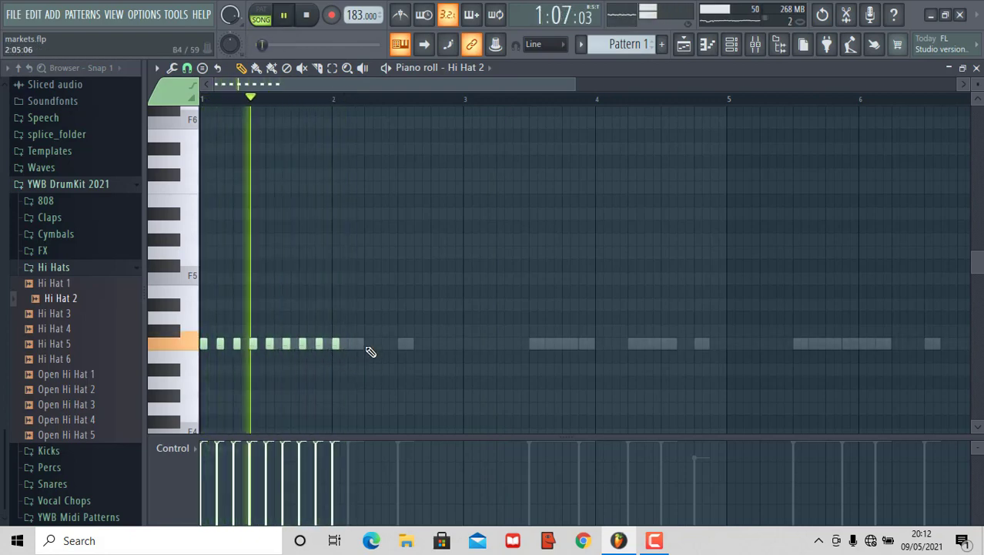
left_click(353, 344)
left_click(361, 345)
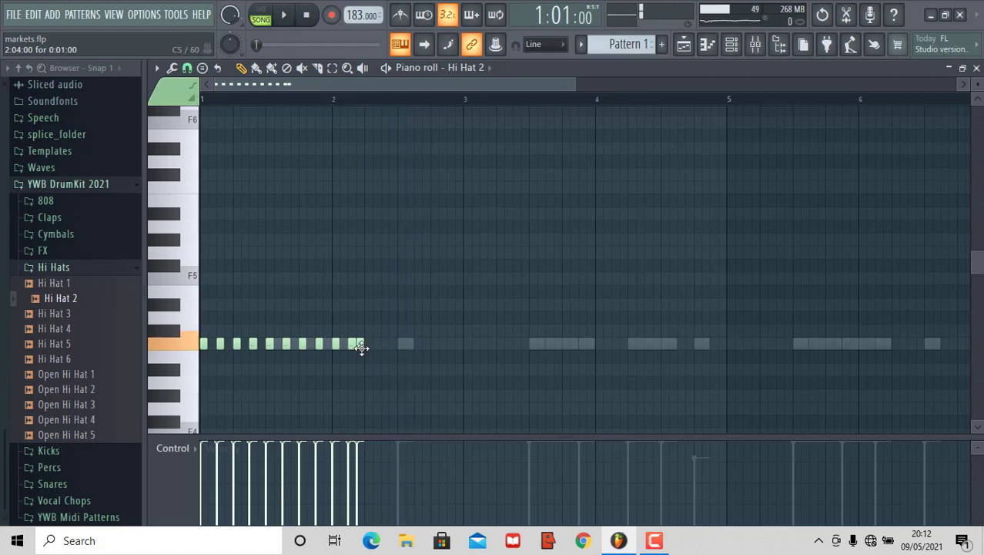
left_click(384, 344)
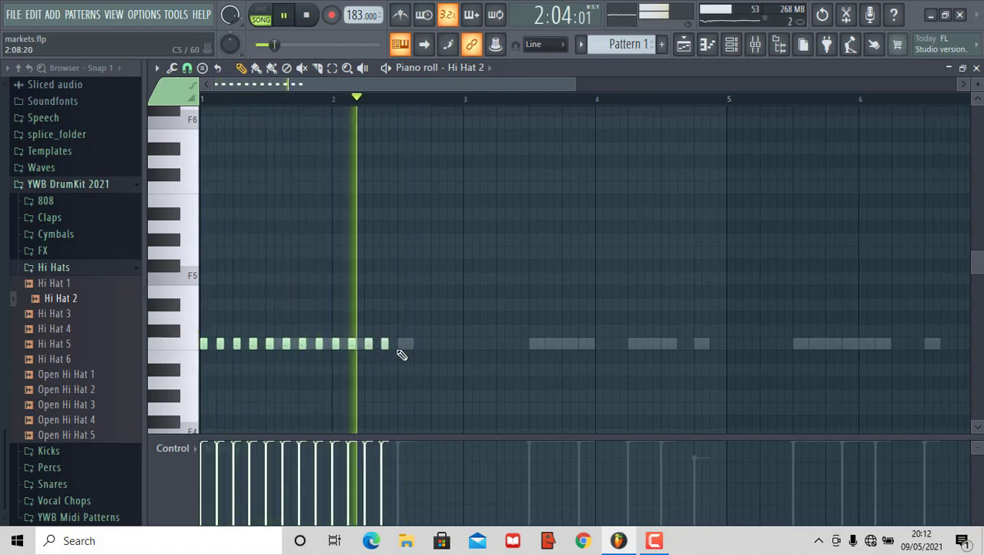
left_click(401, 345)
left_click(417, 344)
left_click(434, 344)
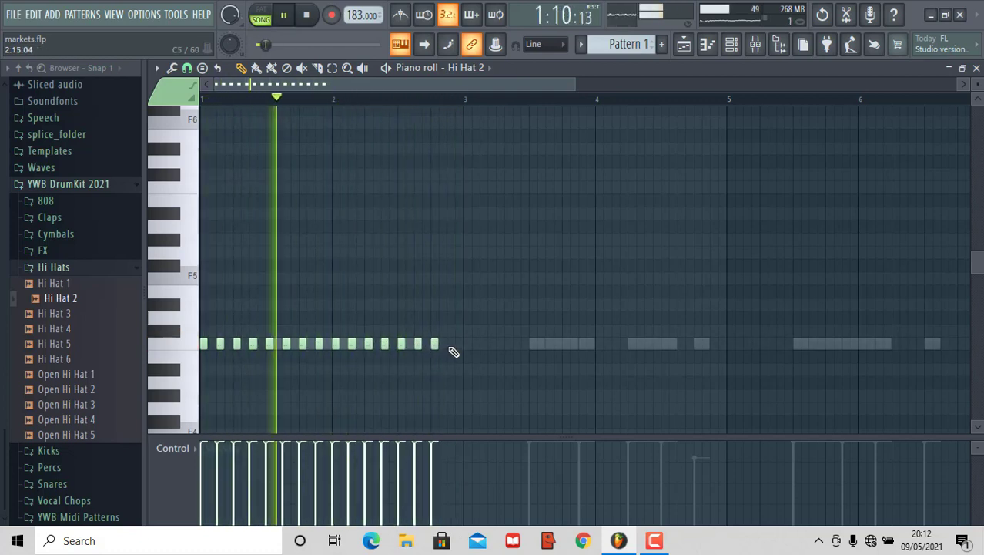
left_click(451, 344)
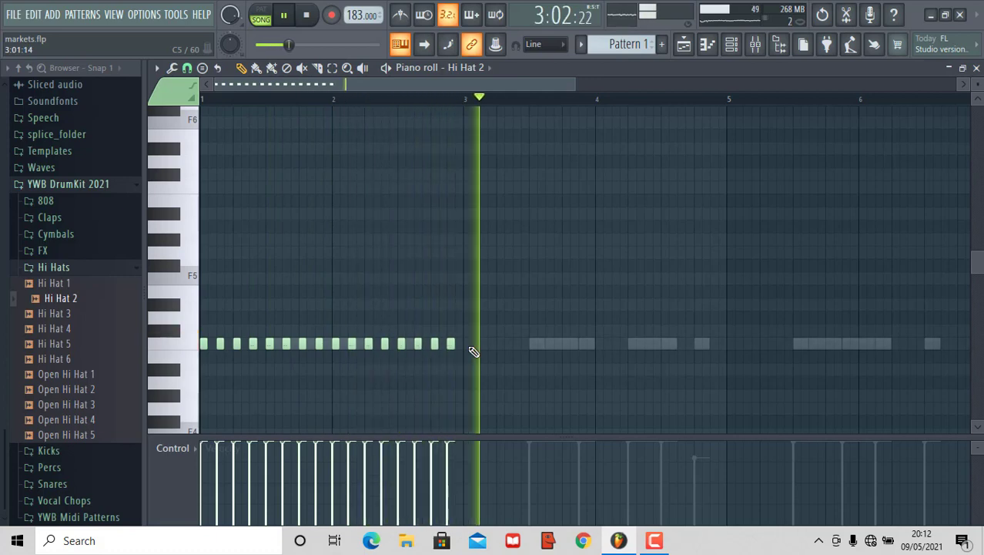
Duplicate the two-bar hi-hat pattern into bars 3 and 4 and deselect the notes.
left_click_drag(435, 332, 160, 367)
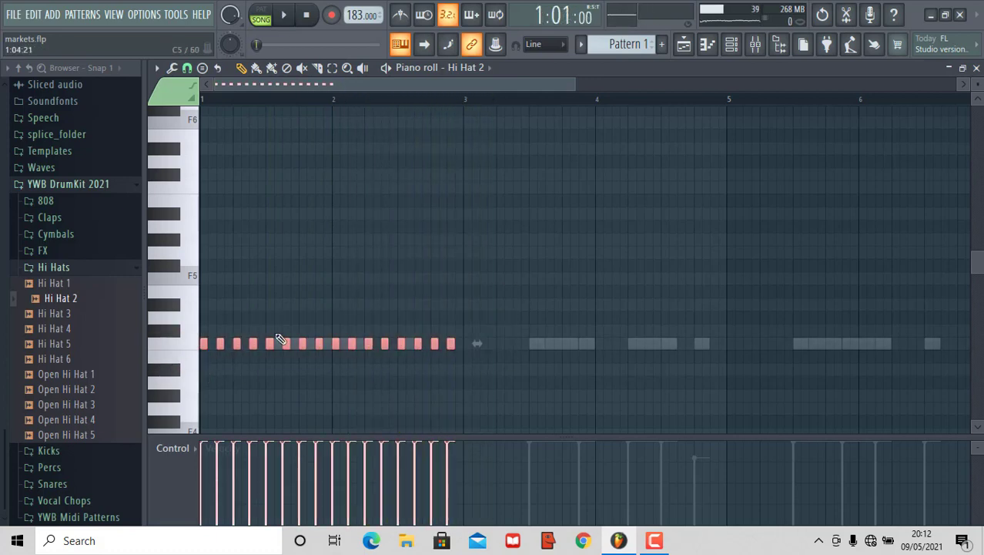
key("ctrl+b")
left_click(505, 319)
key("space")
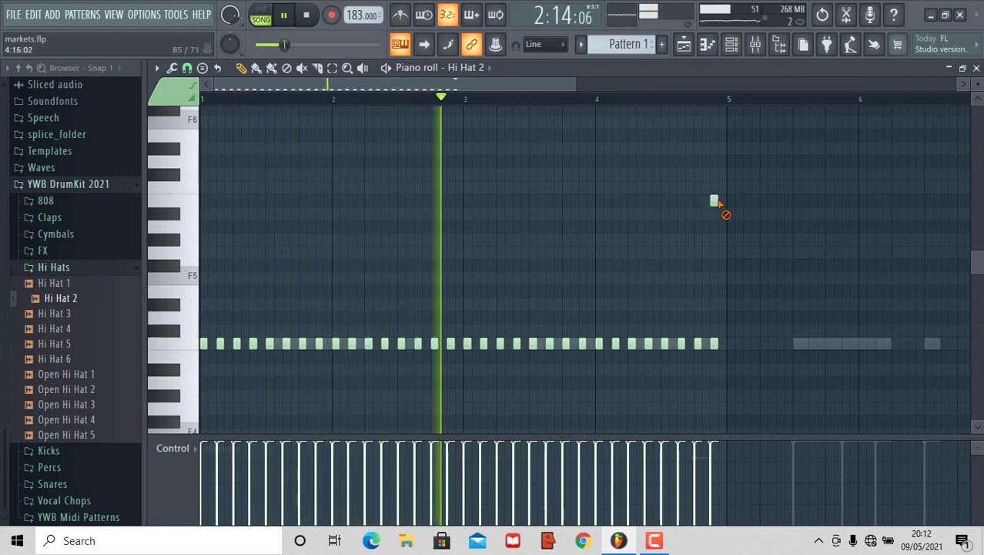
Audition the four-bar hi-hat pattern and try an extra one-step note at step 4 of bar 1.
left_click_drag(574, 82, 541, 82)
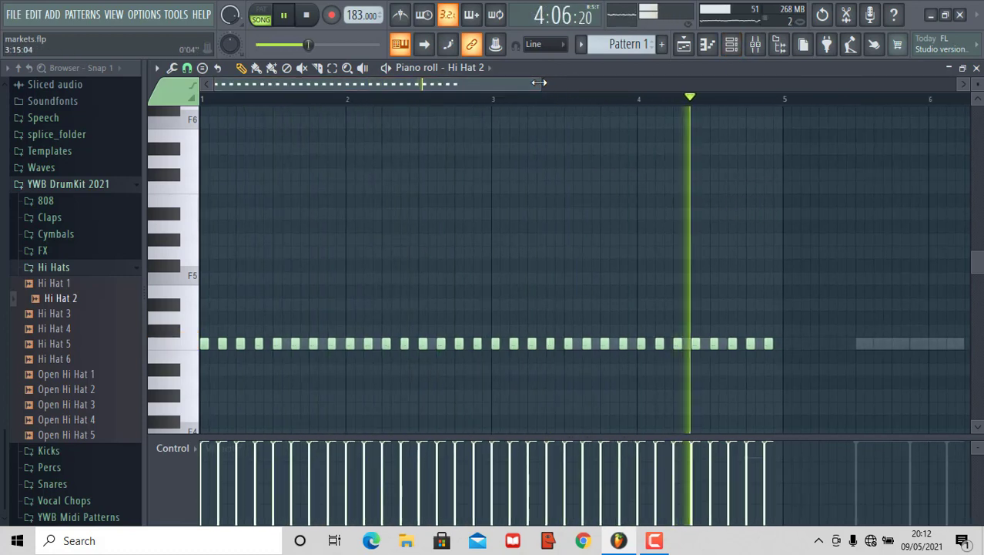
key("space")
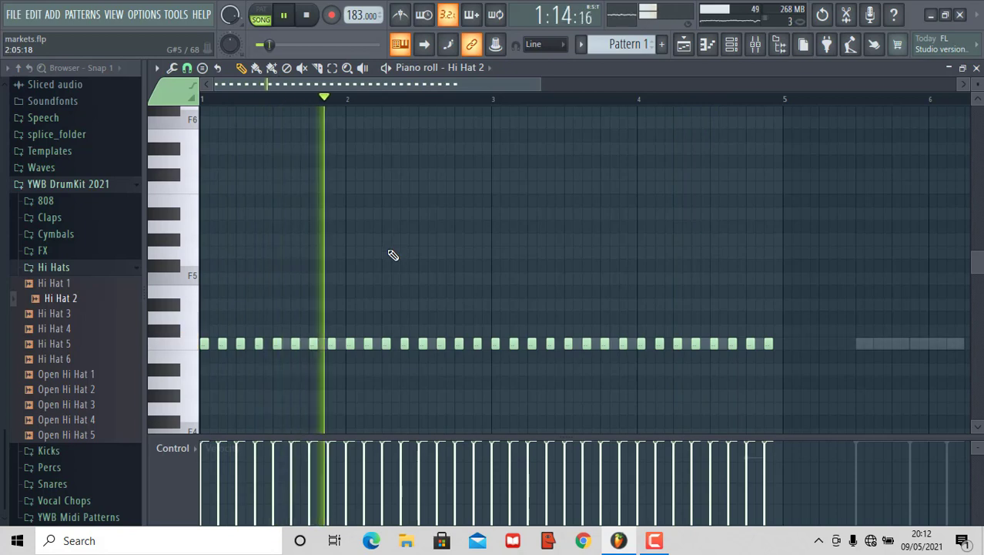
key("space")
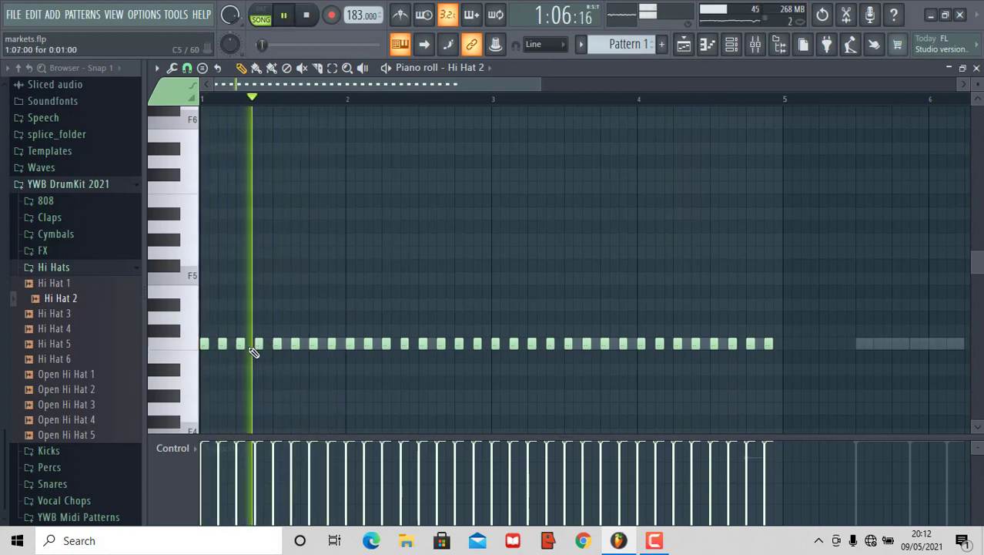
key("space")
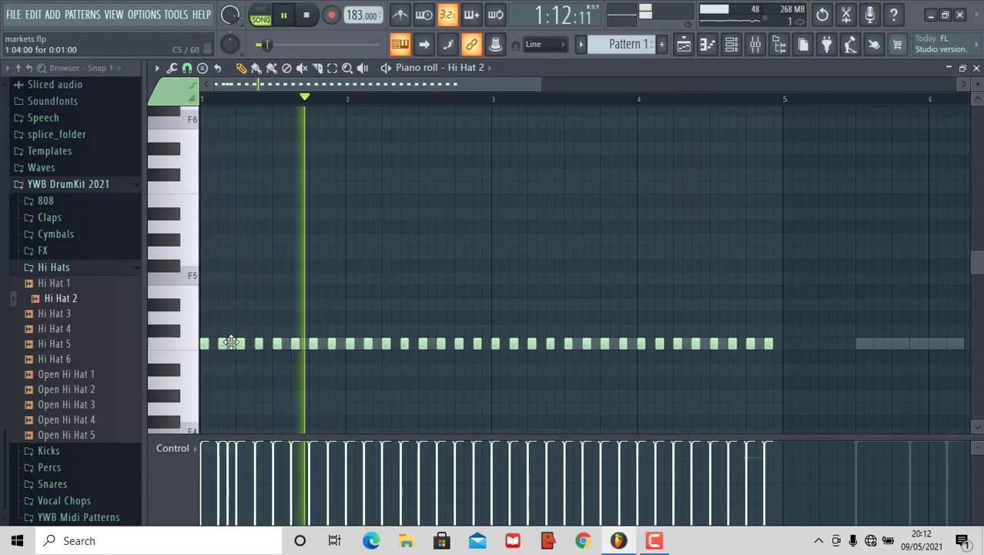
key("space")
key("space")
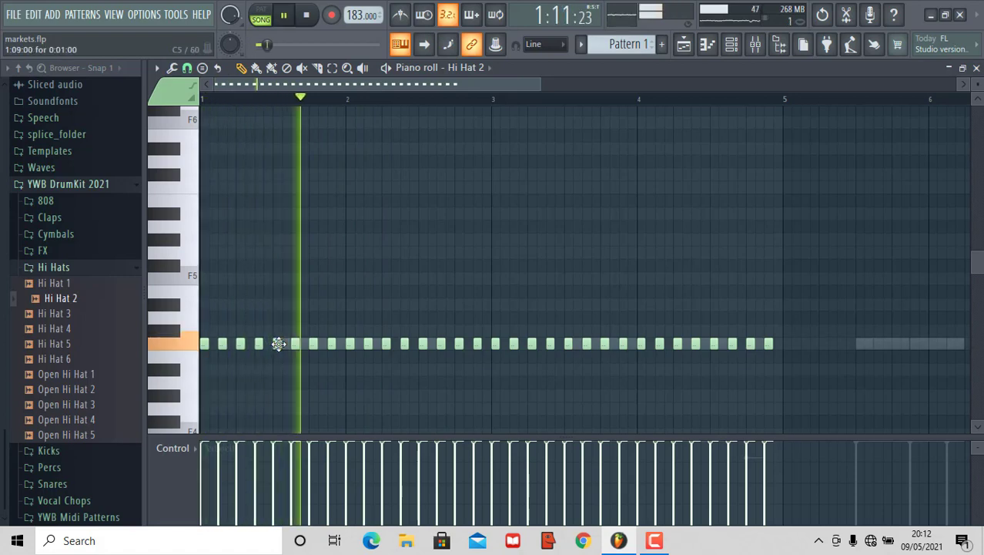
key("space")
key("space")
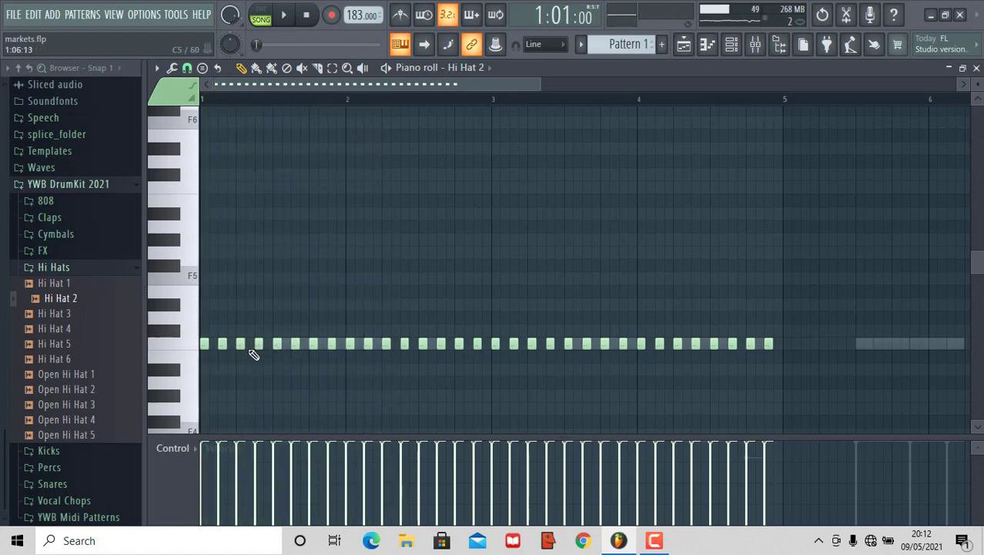
Set the piano roll snap to 1/4 step and build a roll of four half-step C5 notes from step 5 of bar 1.
left_click(193, 71)
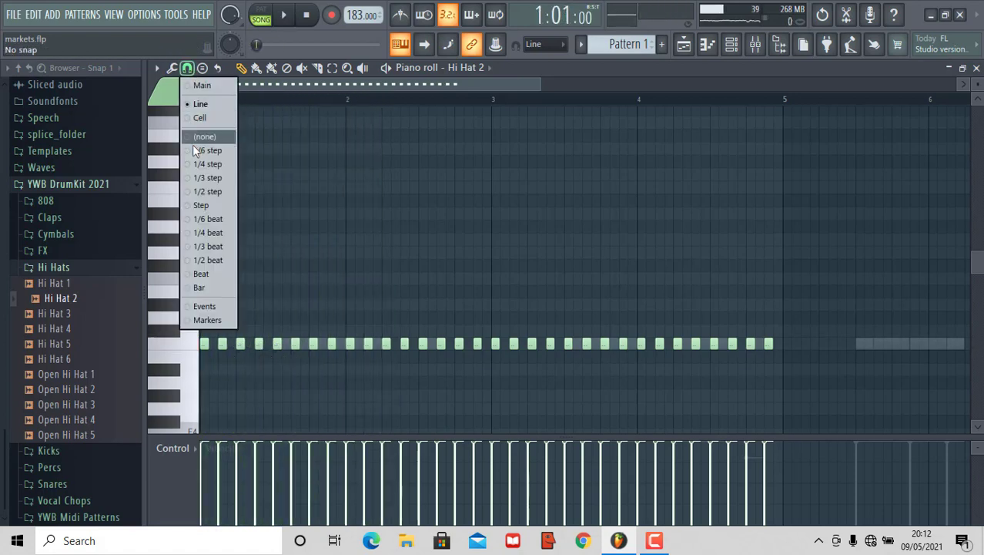
left_click(205, 164)
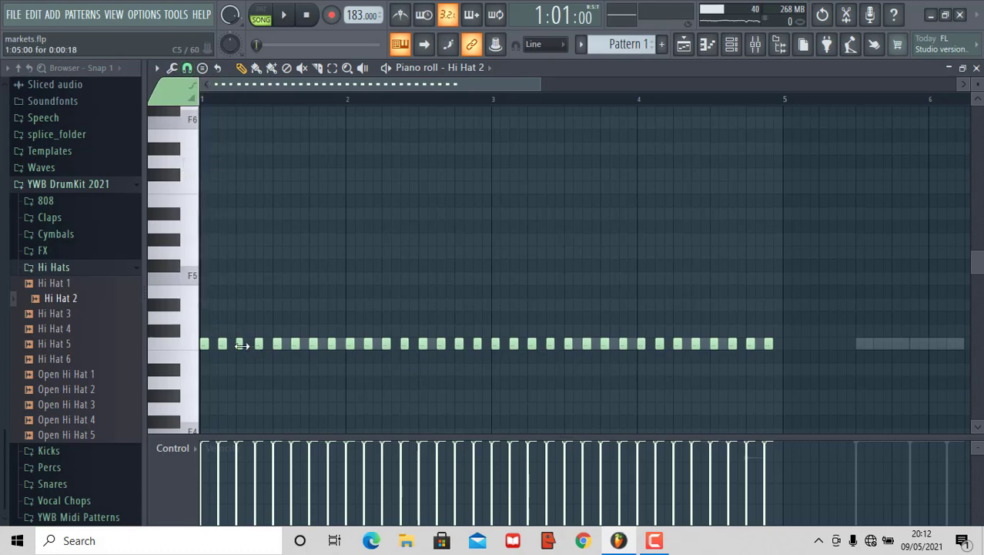
left_click(245, 344)
left_click(249, 344)
left_click(254, 344)
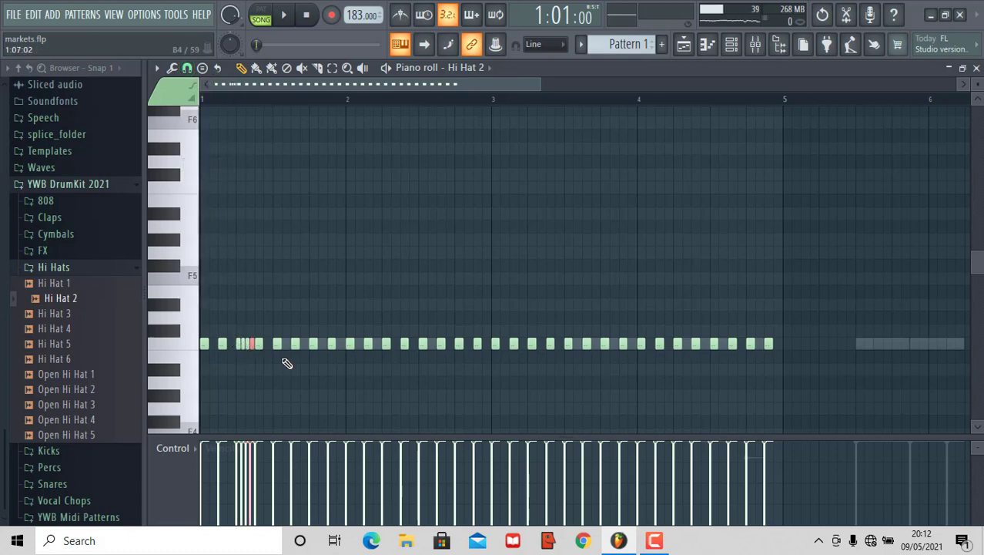
key("space")
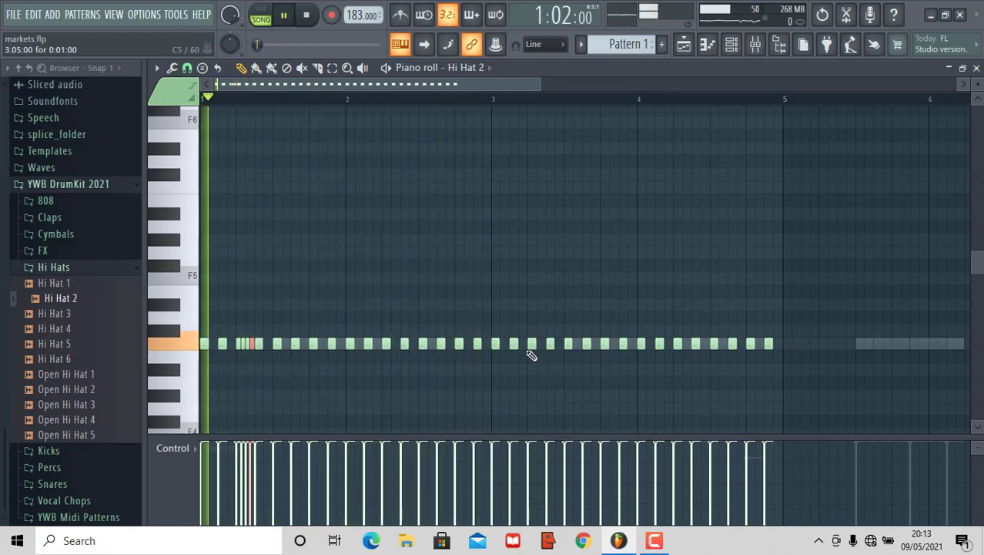
Add one-step C5 notes at step 2 of bar 2 and step 16 of bar 3.
key("space")
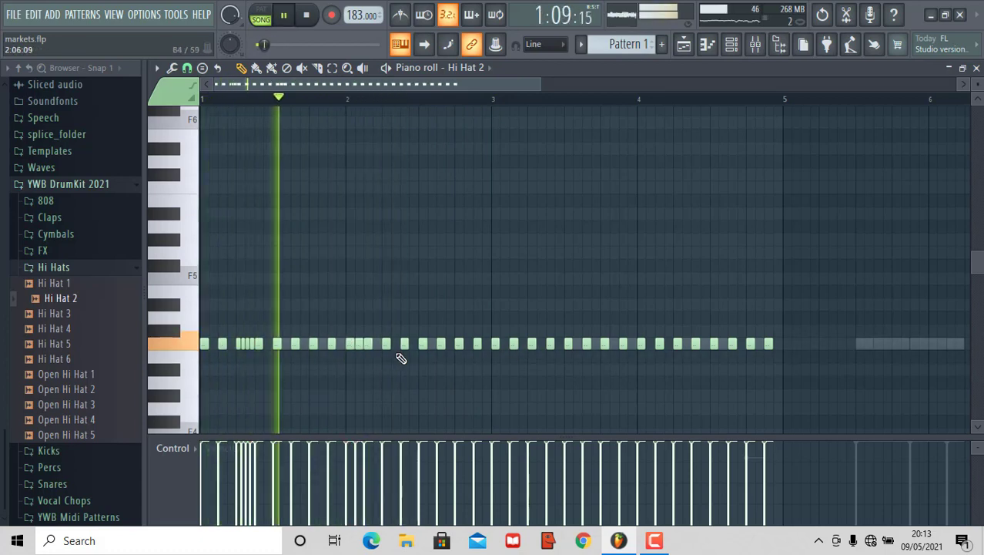
left_click(630, 343)
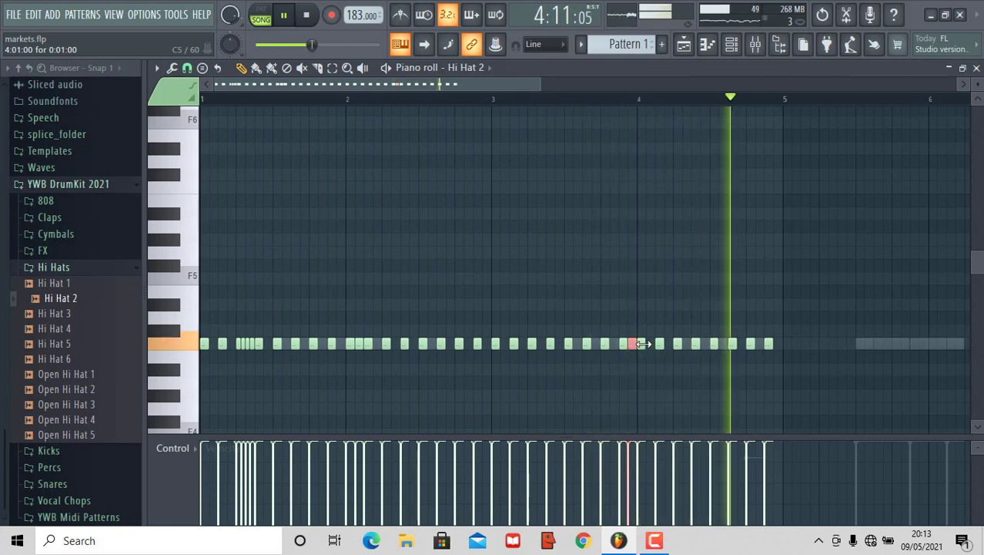
key("space")
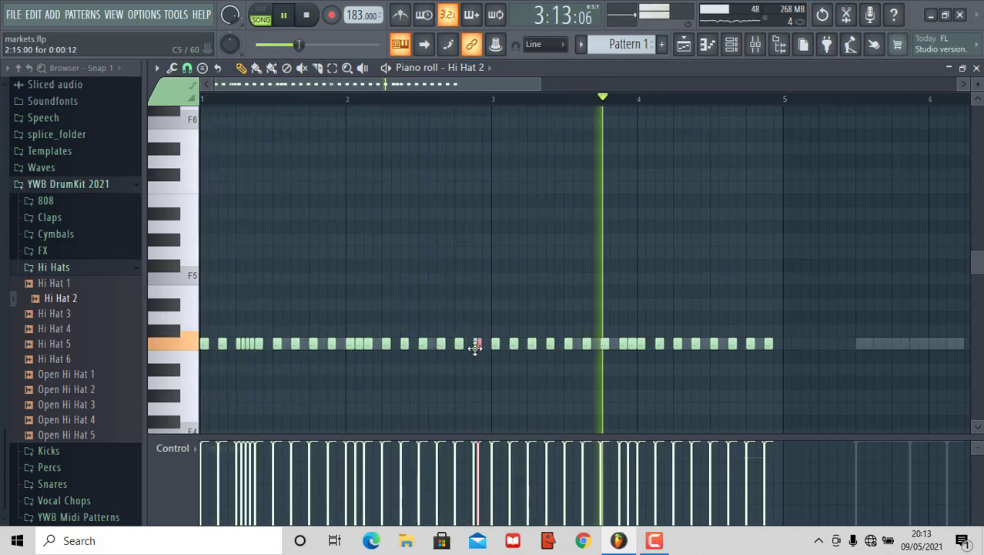
Fill steps 15 and 16 of bar 2 with a roll of four half-step C5 notes.
key("ctrl+b")
key("ctrl+b")
key("ctrl+b")
key("ctrl+d")
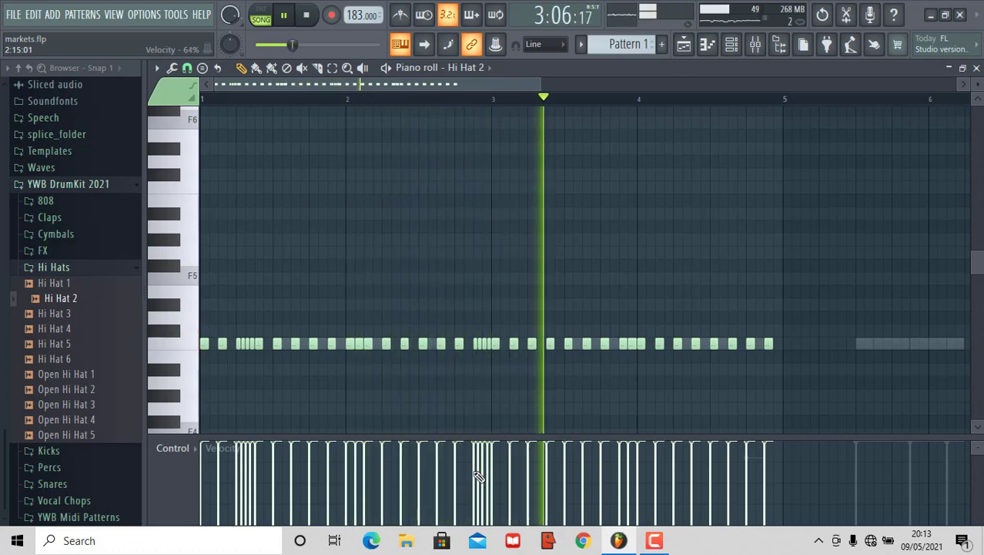
Shape the bar 2 roll's velocities, keeping its first note at full and making the following three rise gradually, and audition it.
key("space")
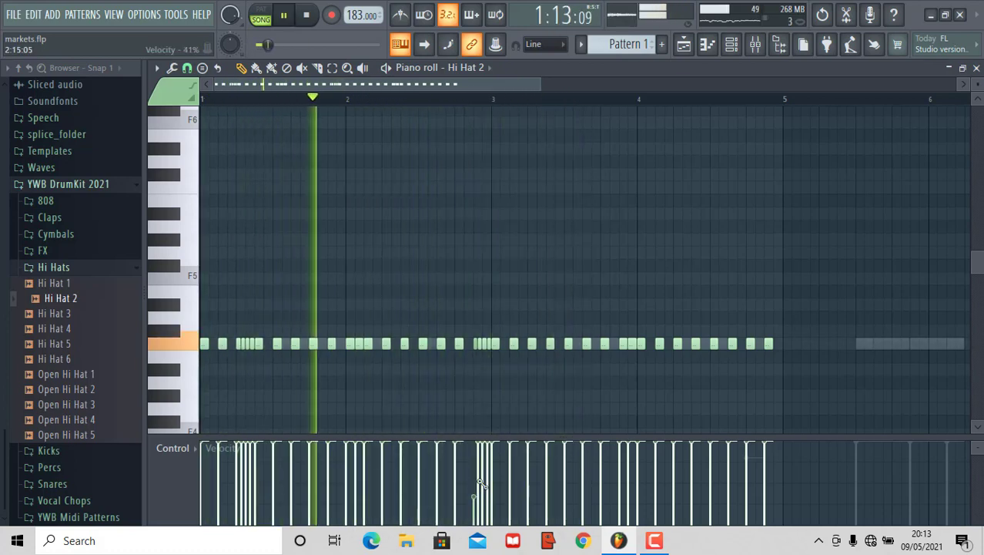
left_click_drag(473, 497, 493, 450)
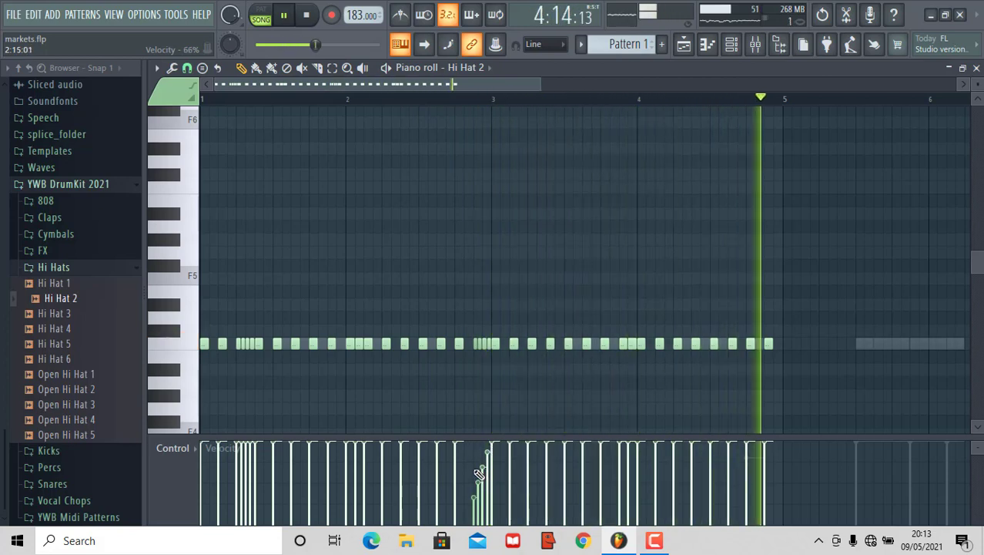
key("space")
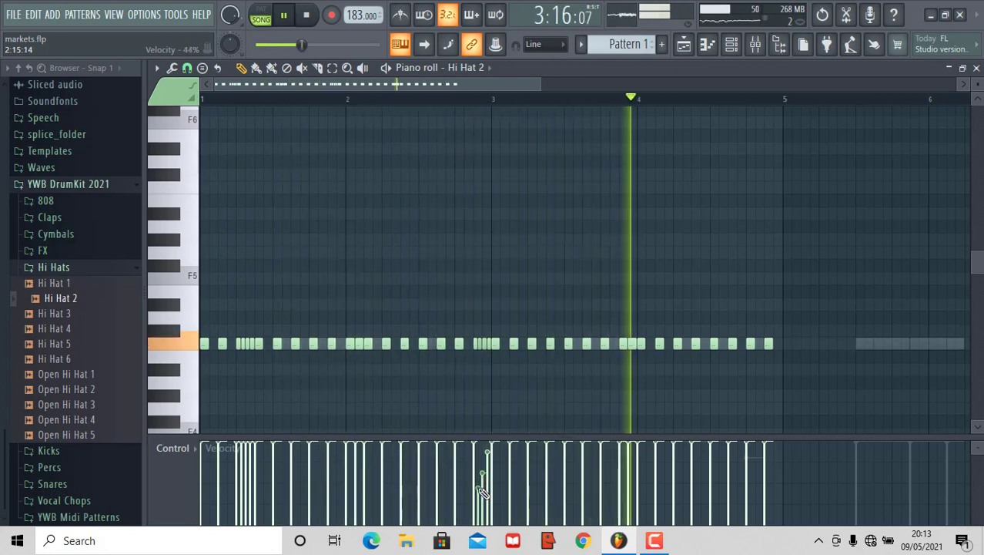
mouse_move(482, 491)
left_mouse_down()
mouse_move(479, 462)
mouse_move(490, 456)
left_mouse_up()
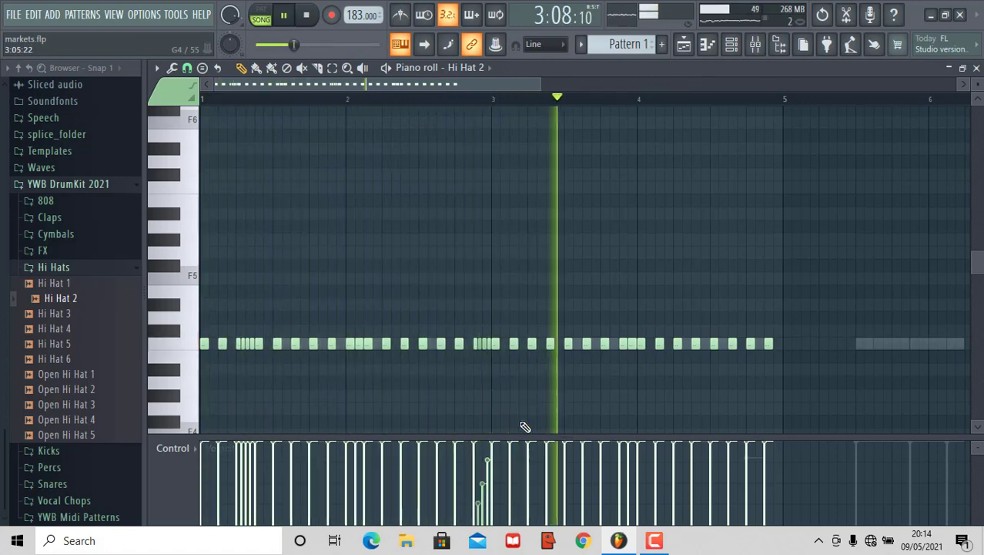
mouse_move(479, 500)
left_mouse_down()
mouse_move(481, 524)
mouse_move(484, 473)
mouse_move(485, 484)
left_mouse_up()
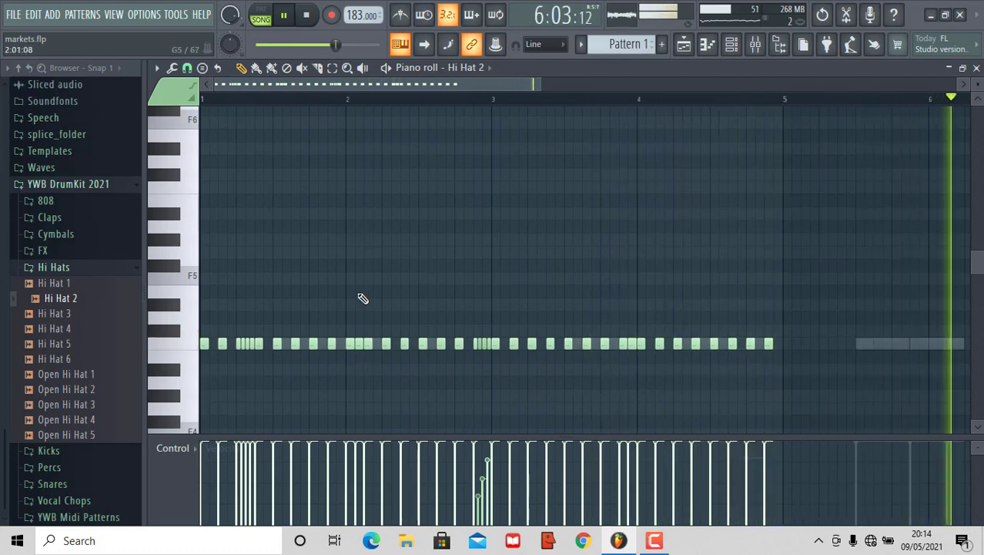
key("space")
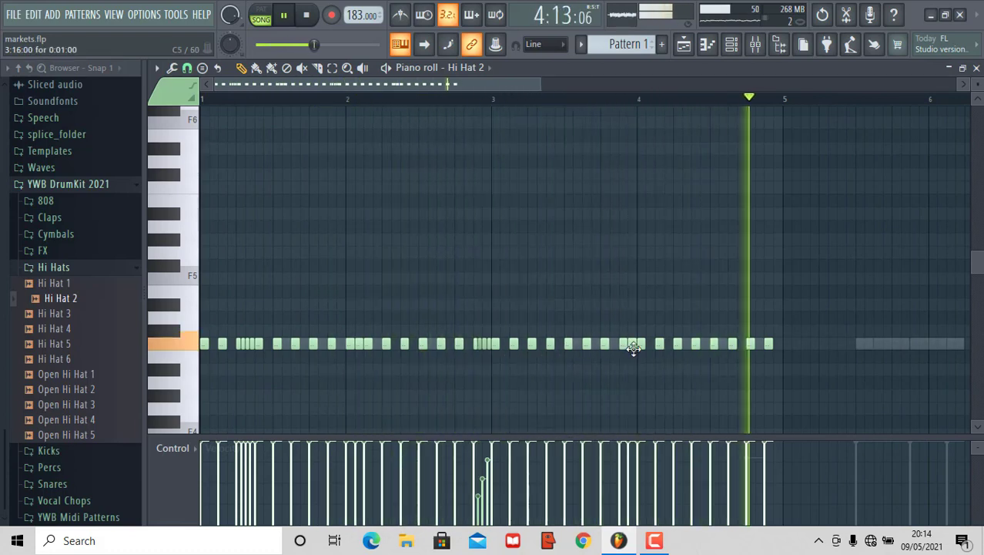
Duplicate the whole four-bar hi-hat pattern into bars 5 to 8 and deselect the notes.
key("space")
left_click_drag(652, 331, 188, 362)
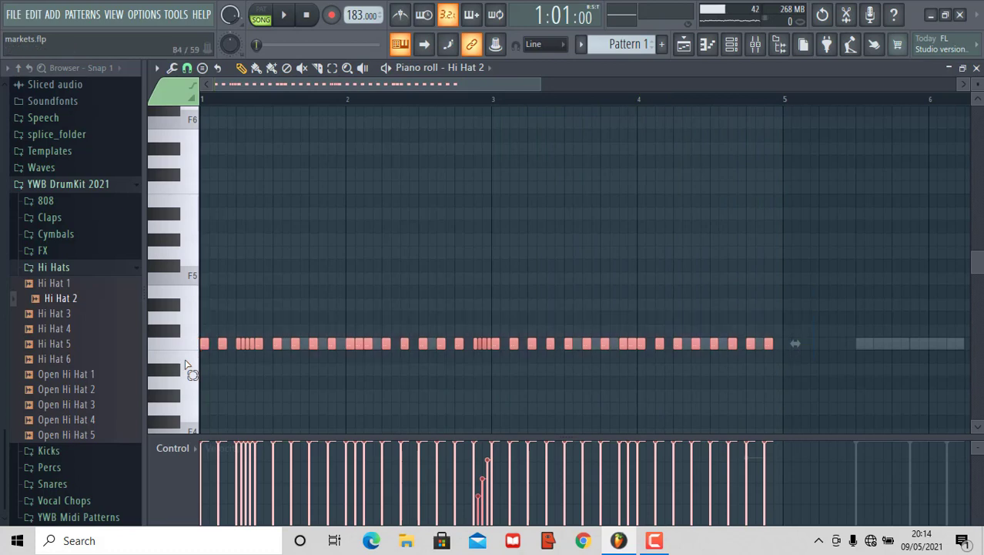
key("ctrl+b")
key("space")
left_click_drag(330, 346, 338, 346)
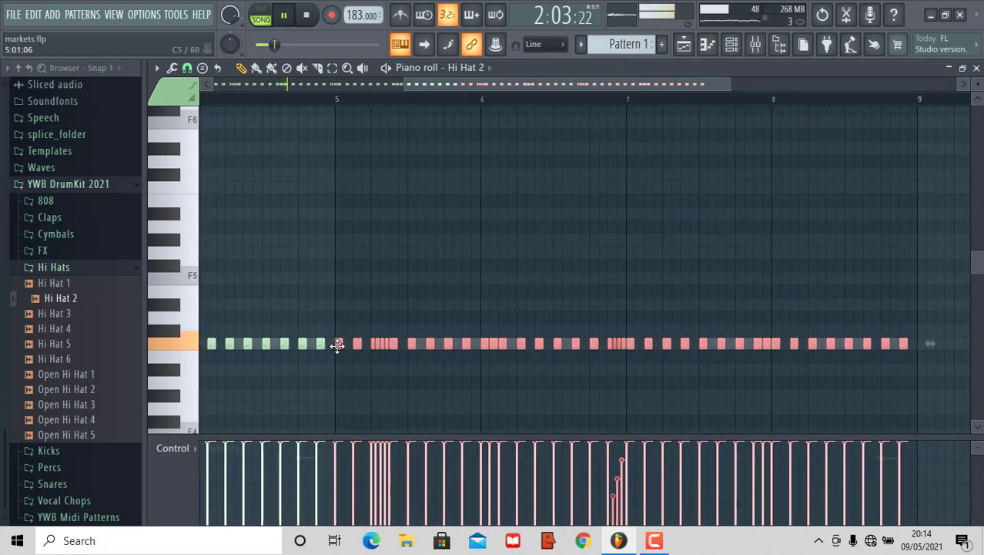
left_click(371, 325)
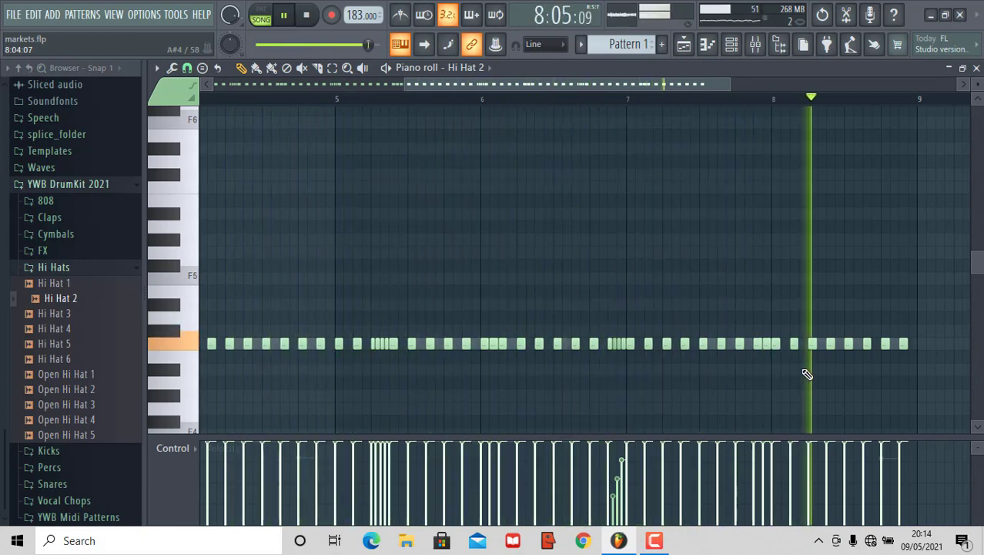
Vary bar 8 with an extra one-step note at step 10 and a roll of four half-step C5 notes from step 5.
key("space")
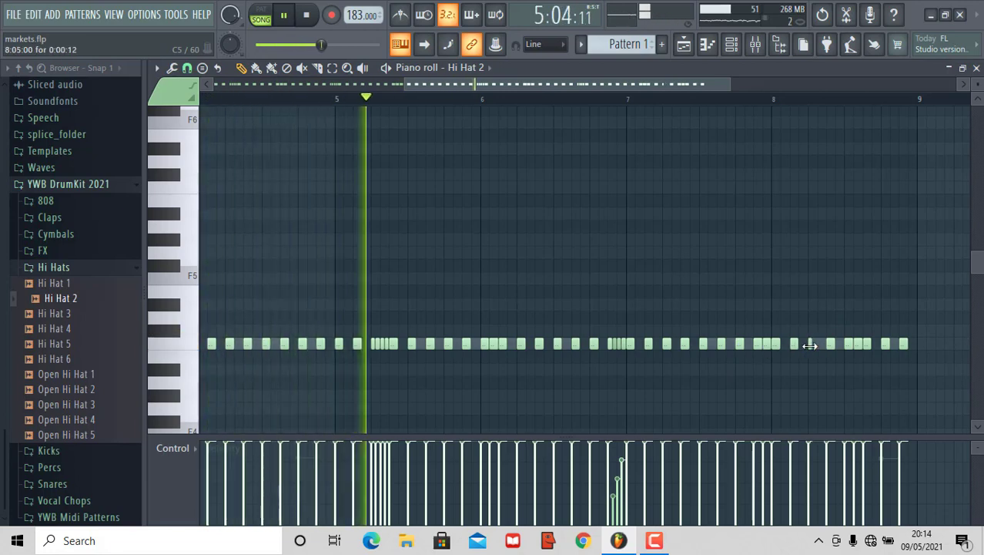
left_click(810, 345)
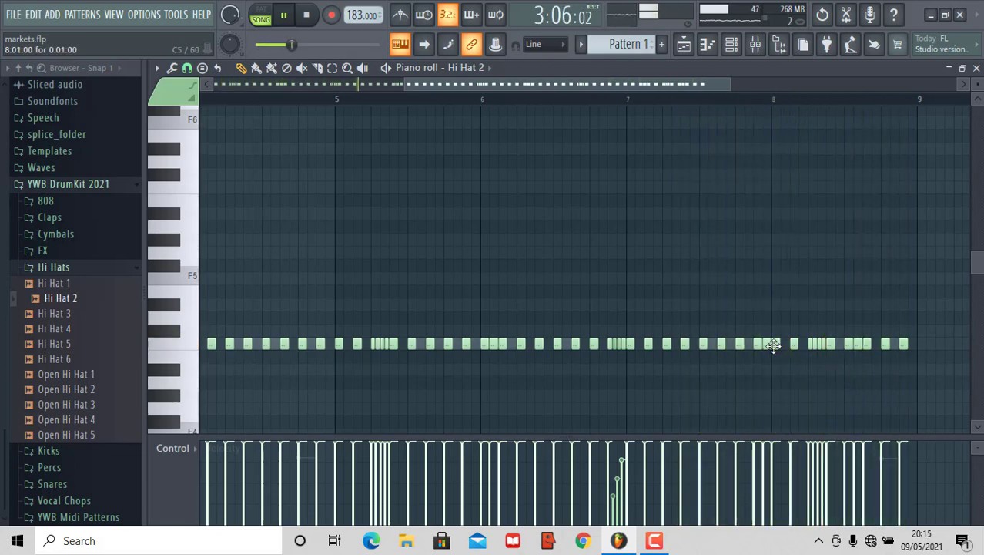
Rework the hi-hats with a roll of four half-step C5 notes from bar 8 step 1 and an extra one-step note at bar 7 step 10.
left_click(780, 345)
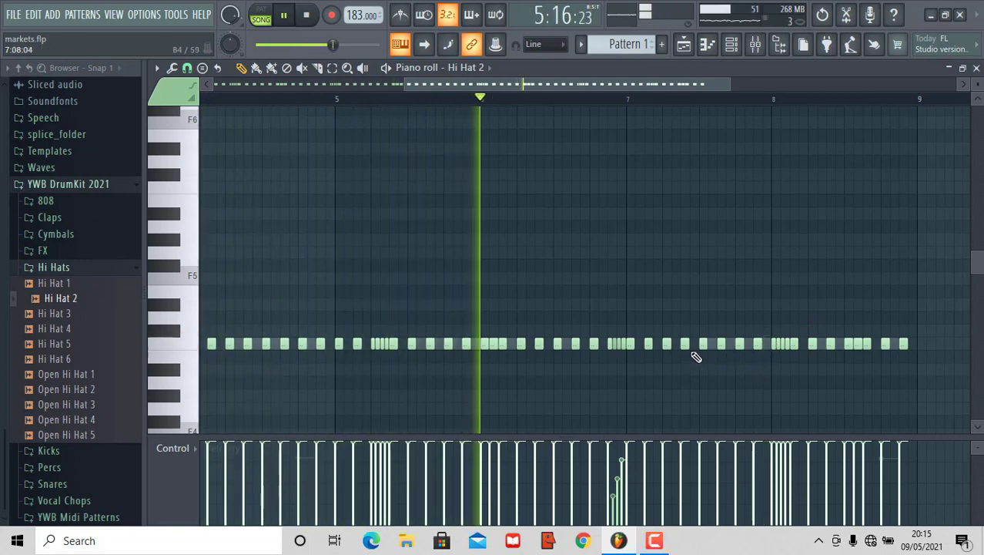
left_click(730, 356)
left_click_drag(728, 340, 731, 342)
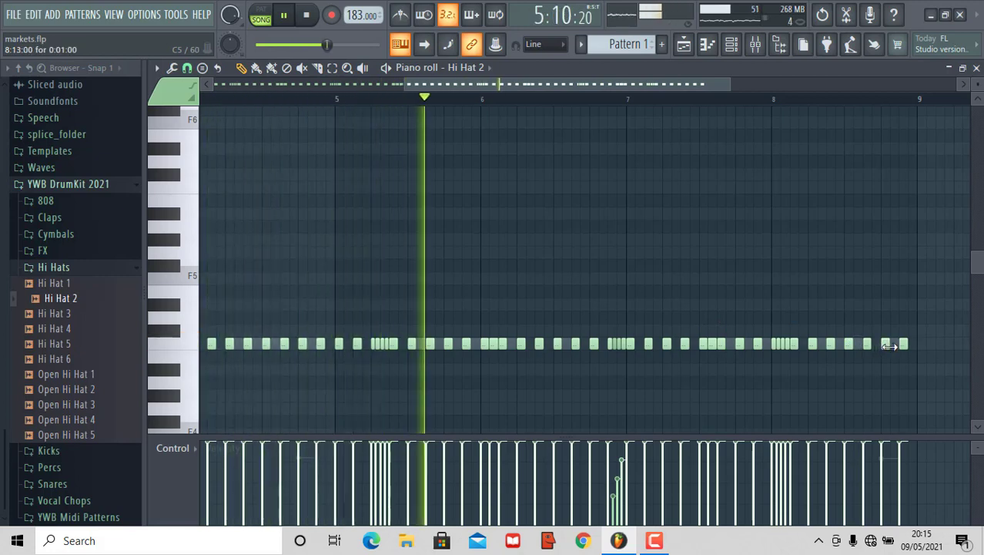
Fill steps 13 and 14 of bar 8 with a roll of four half-step C5 notes and make its velocities fall gradually.
left_click(886, 345)
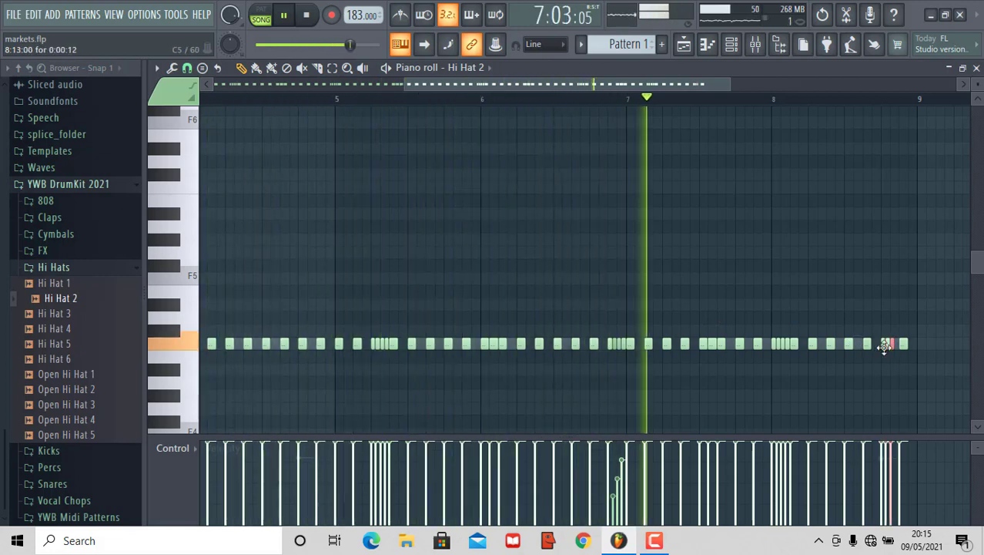
left_click_drag(885, 345, 891, 345)
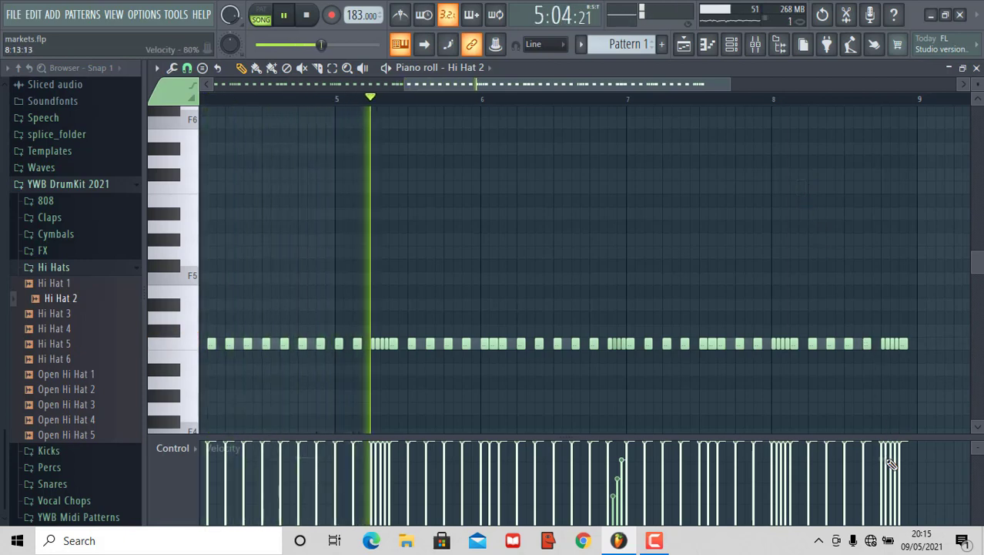
left_click_drag(885, 463, 891, 483)
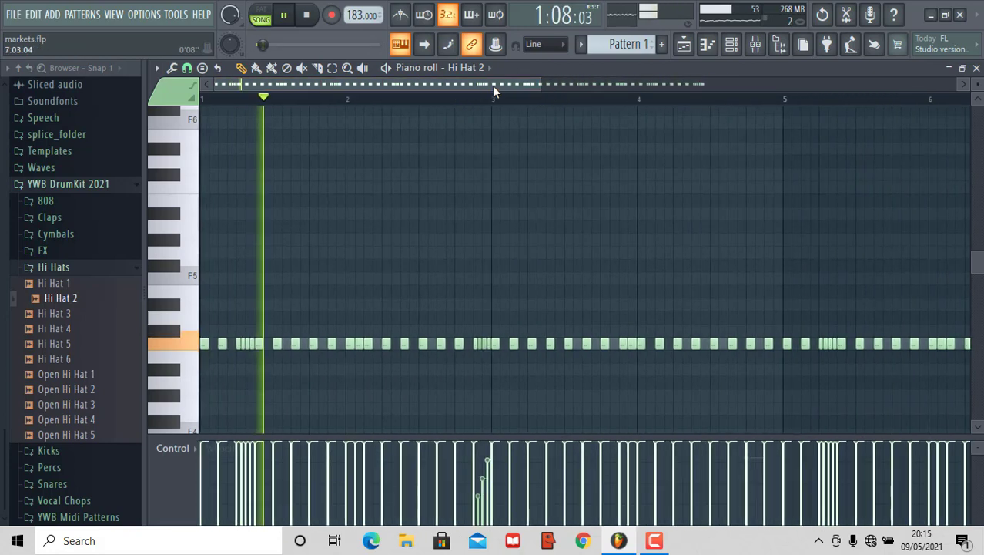
Audition the kick samples in the YWB DrumKit 2021 Kicks folder while the song plays.
left_click(731, 43)
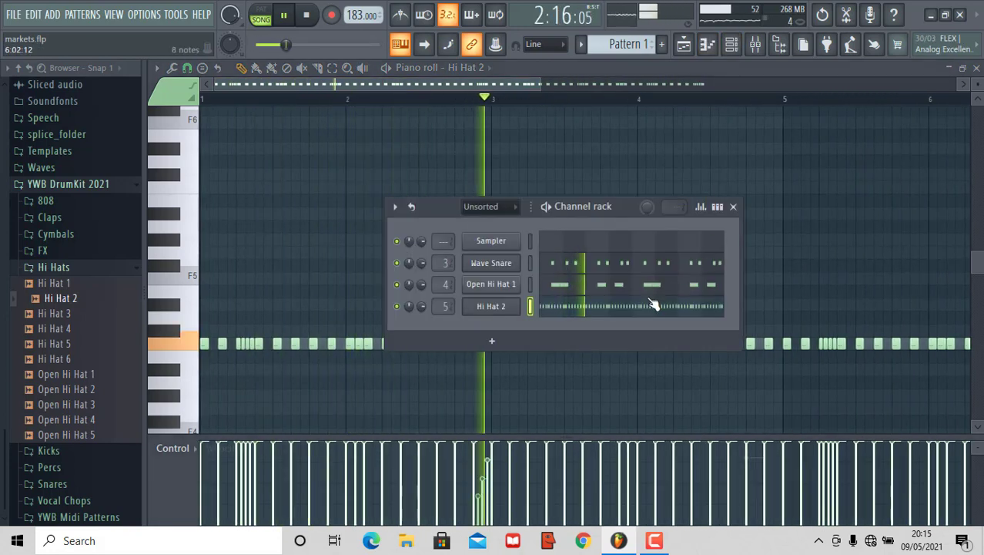
left_click(99, 268)
left_click(85, 451)
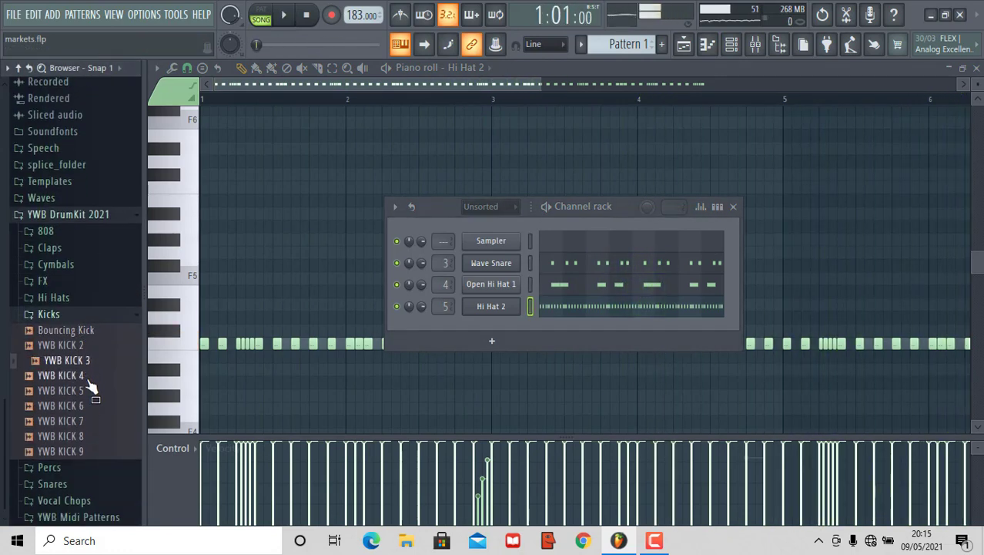
key("space")
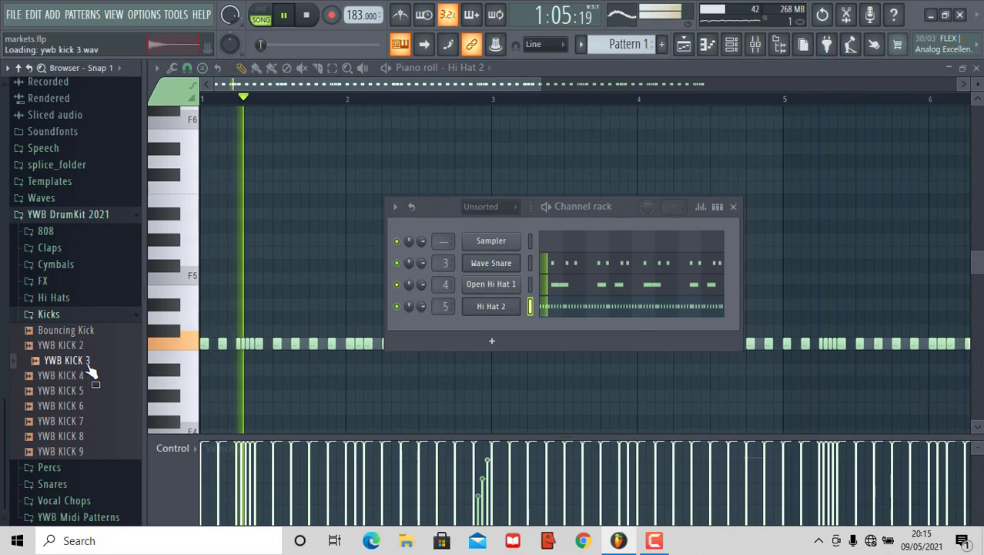
left_click(91, 422)
left_click(92, 440)
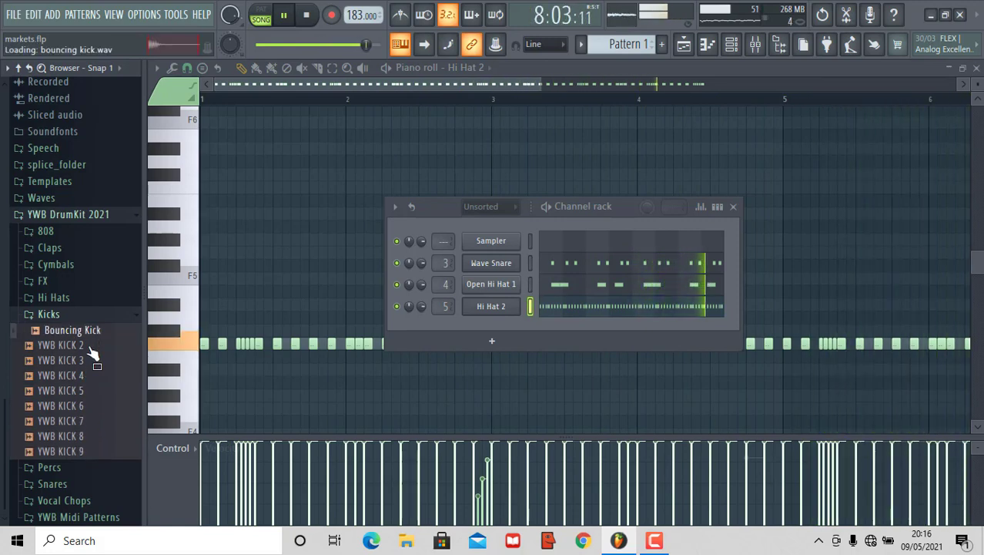
left_click(91, 379)
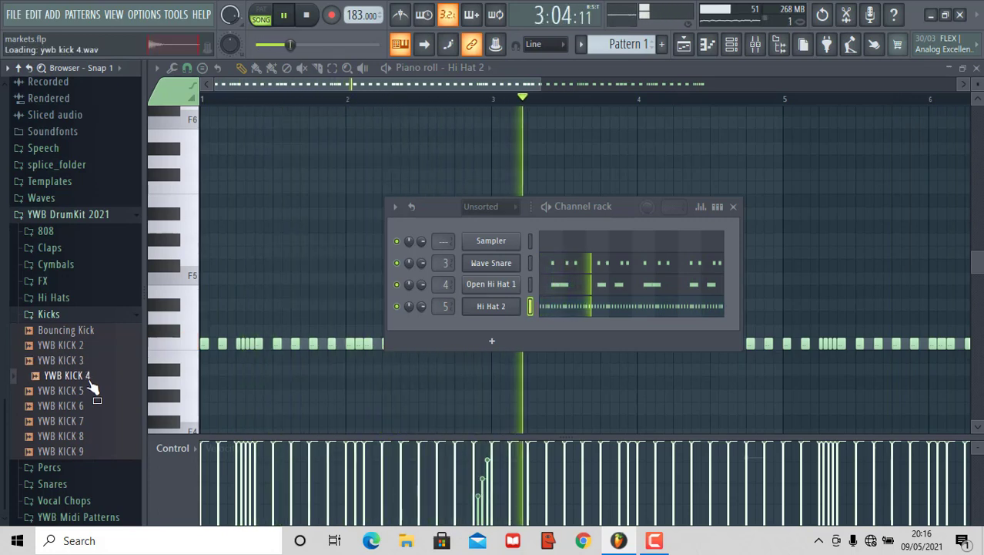
left_click(91, 390)
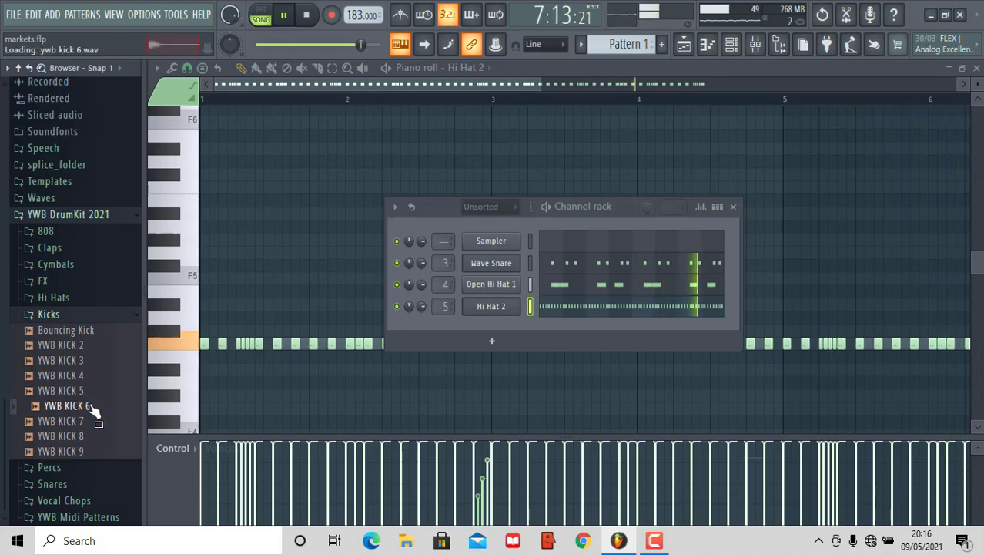
Add YWB KICK 6 as a new channel and place a one-step C5 note at step 1 of bar 1 in its piano roll.
left_click_drag(476, 318, 480, 331)
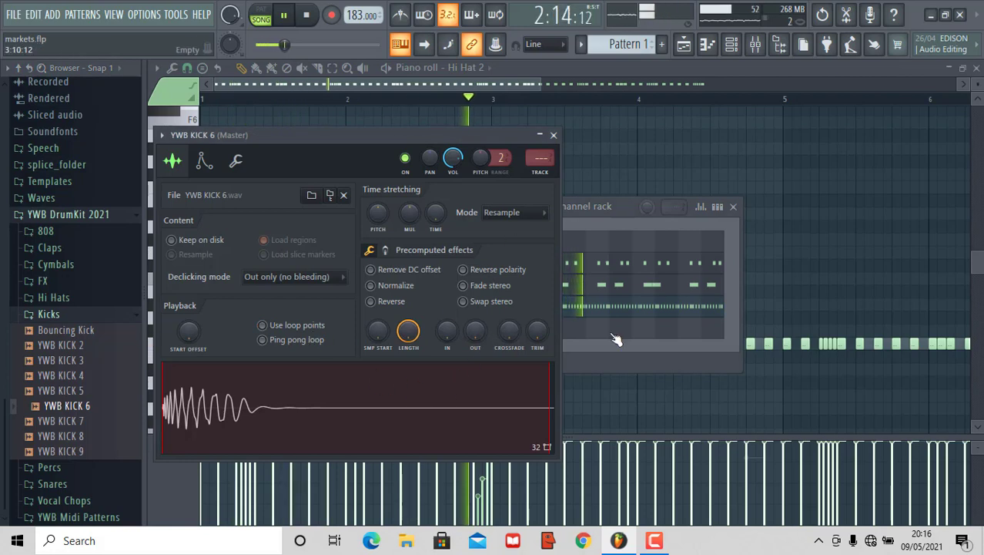
key("F7")
left_click(204, 343)
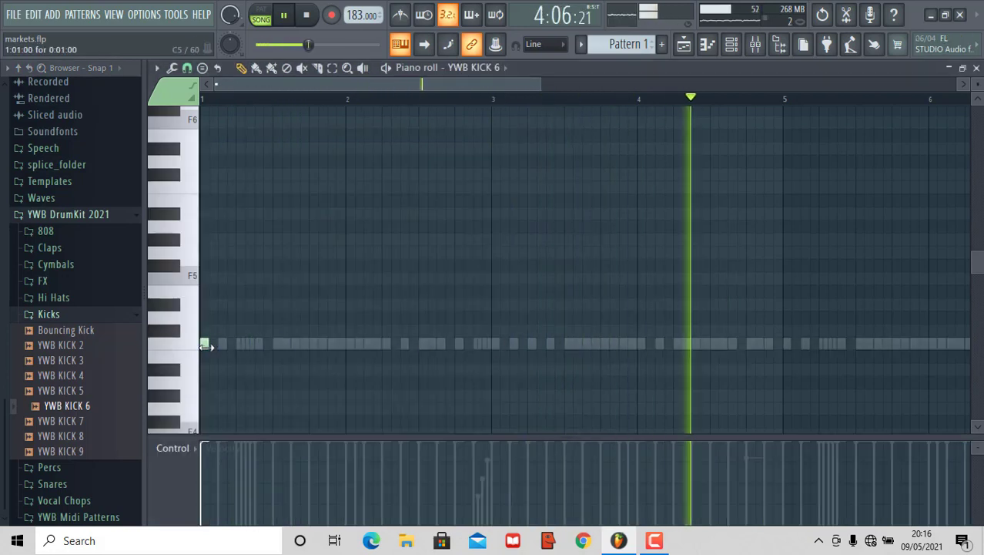
key("space")
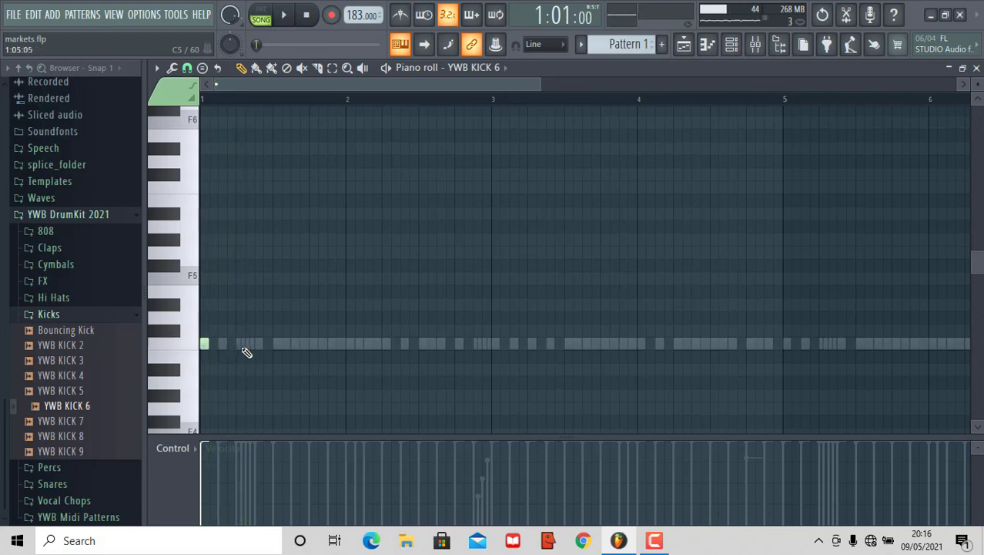
left_click(259, 346)
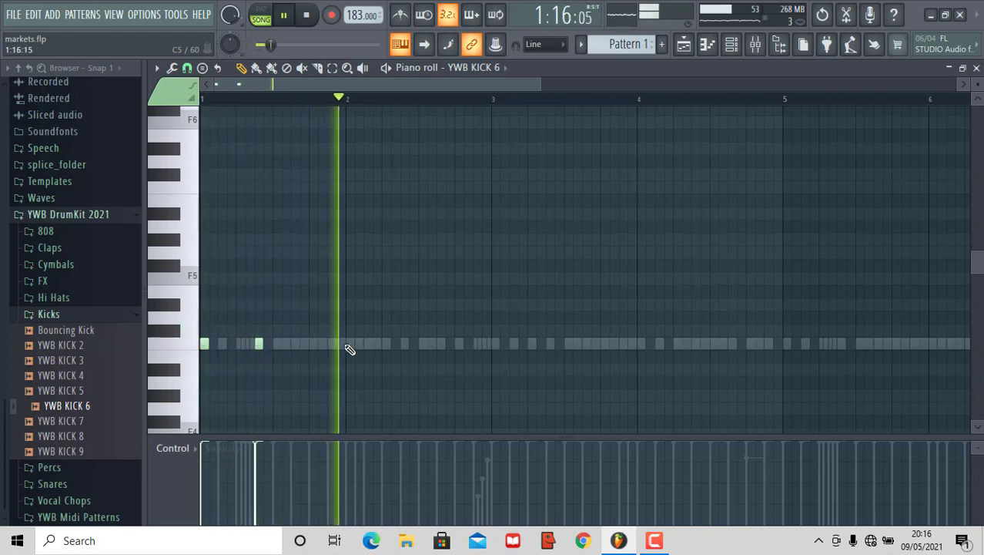
left_click(390, 345)
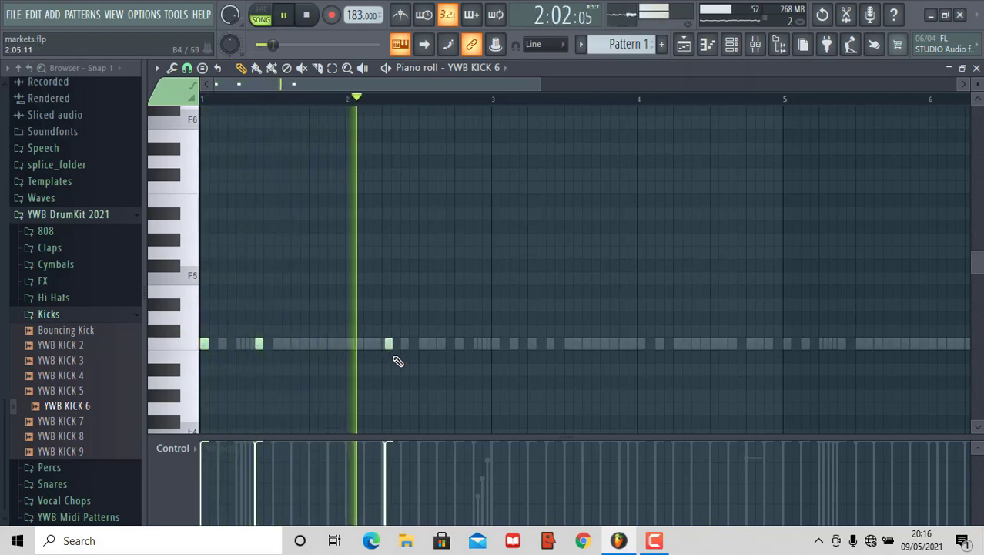
right_click(397, 347)
right_click(254, 345)
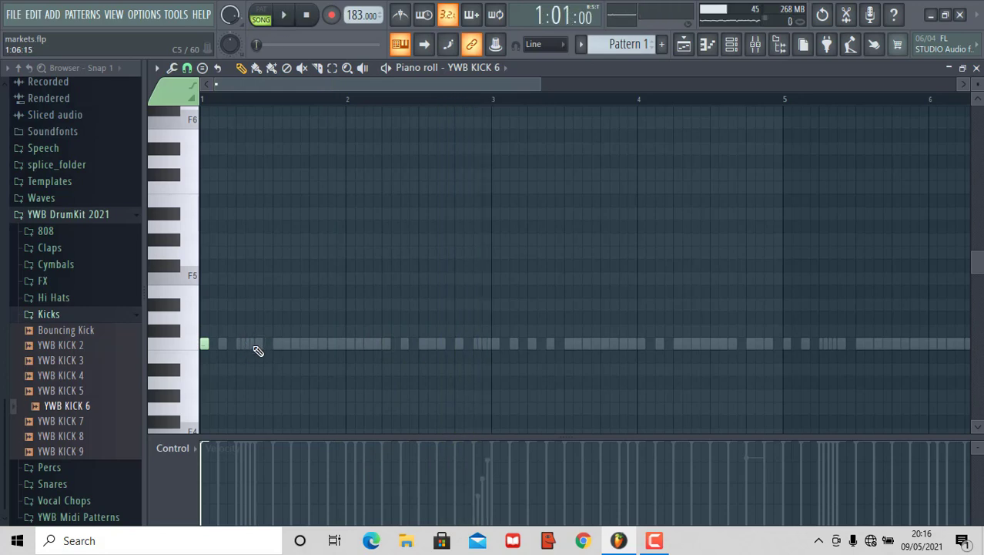
Place one-step C5 kick notes at step 7 of bar 1 and steps 3 and 5 of bar 2, and audition them from the start.
key("space")
left_click(258, 349)
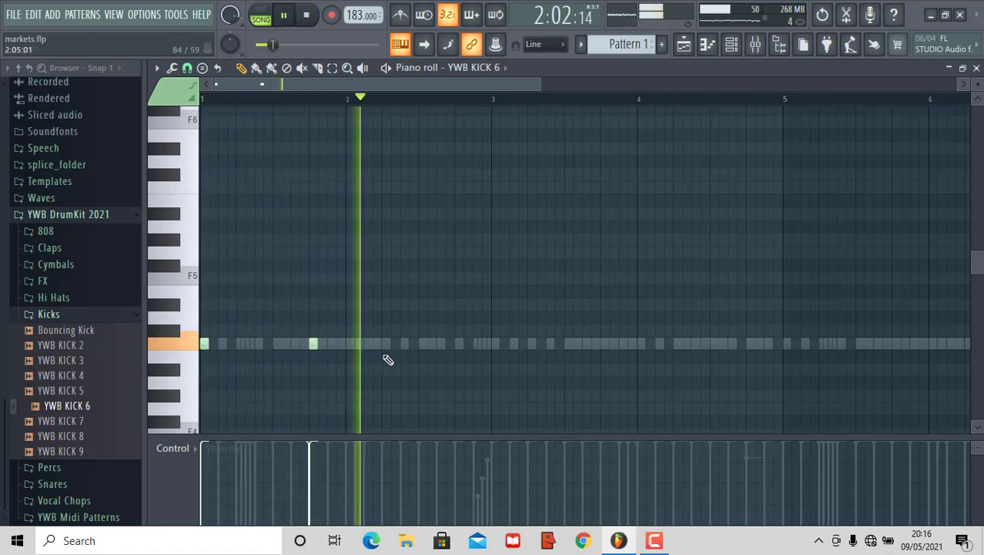
key("space")
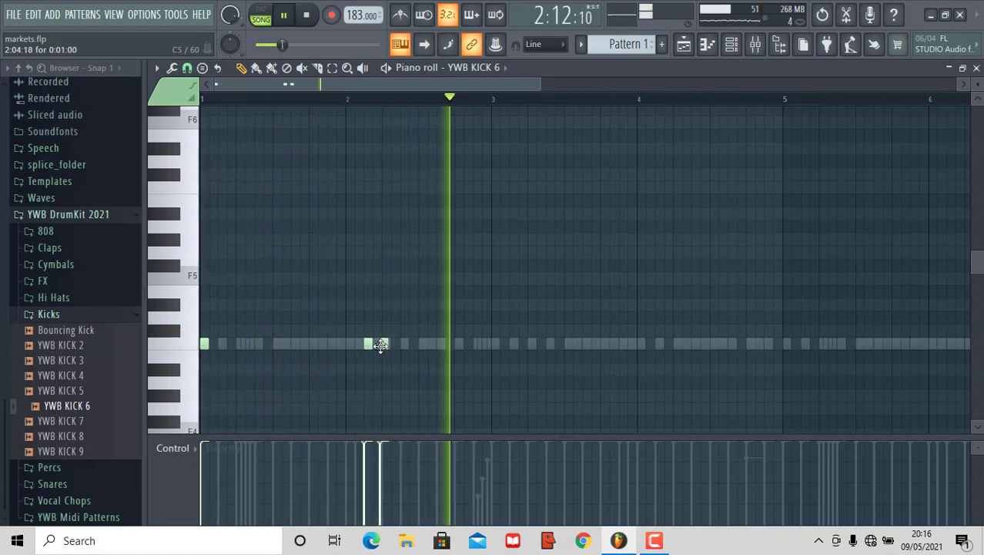
left_click(383, 345)
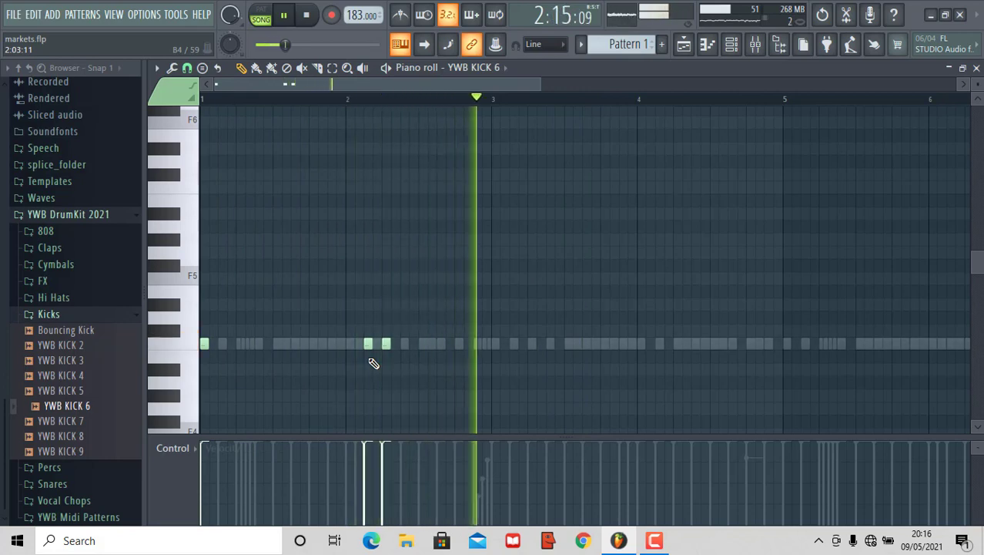
key("space")
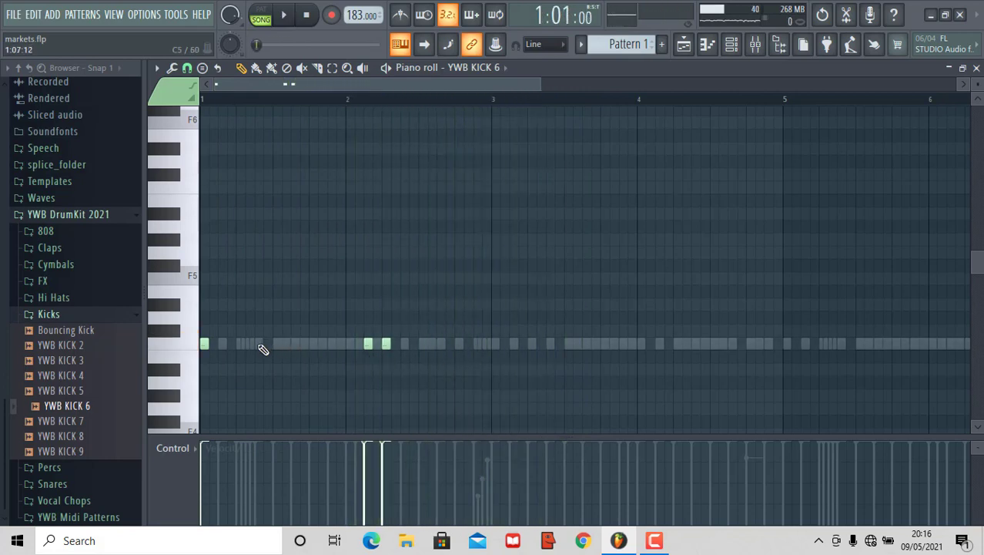
key("space")
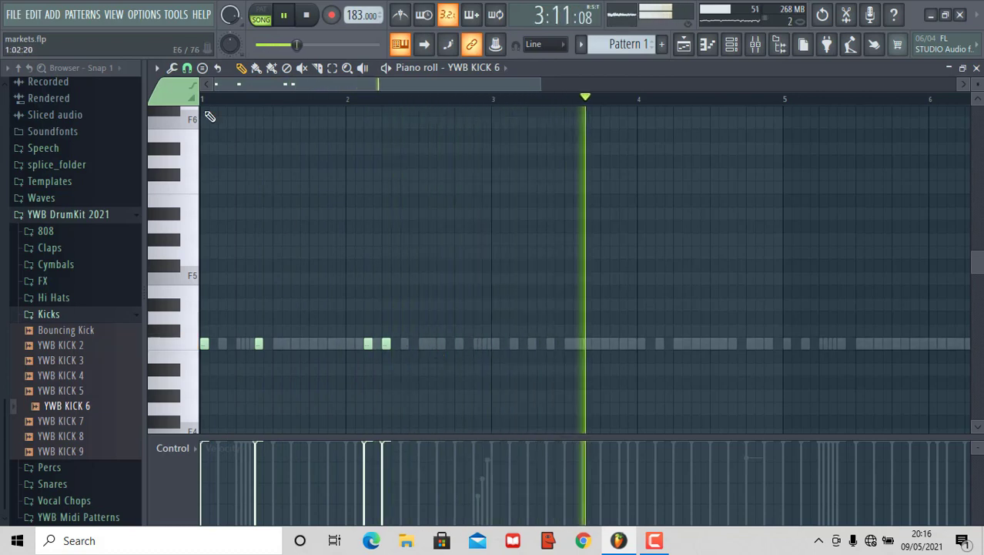
left_click(187, 69)
left_click(200, 103)
key("space")
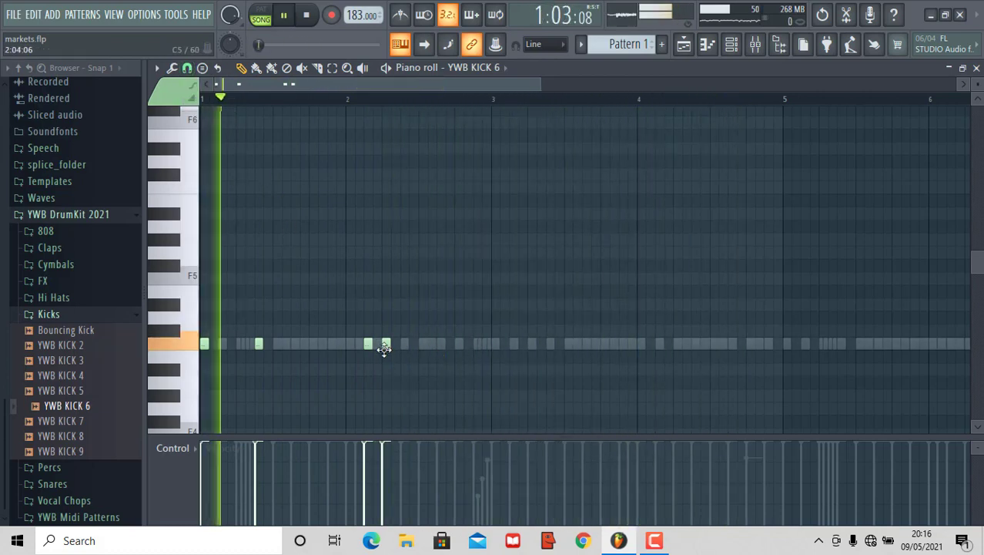
Lengthen all the kick notes to two steps each and deselect them.
key("ctrl+a")
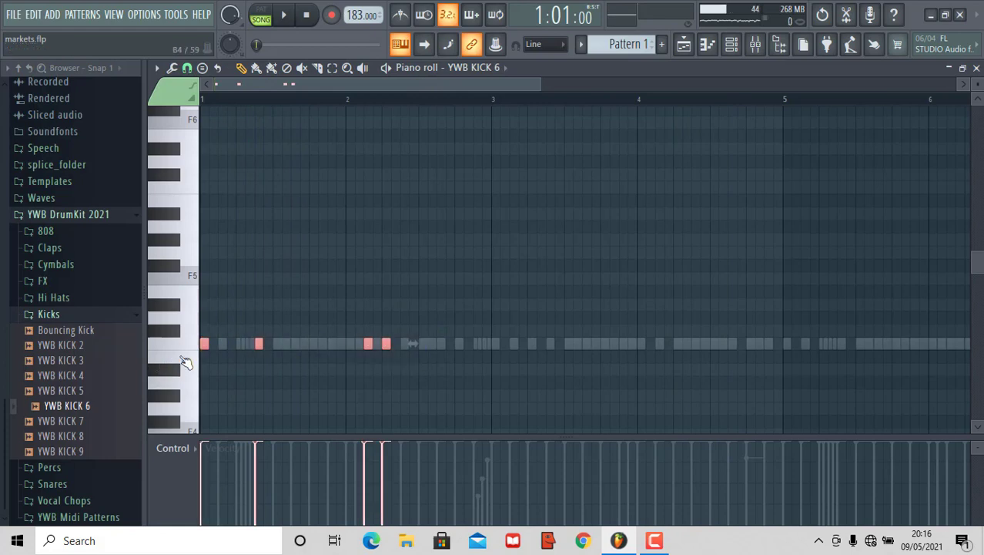
left_click(213, 346)
key("space")
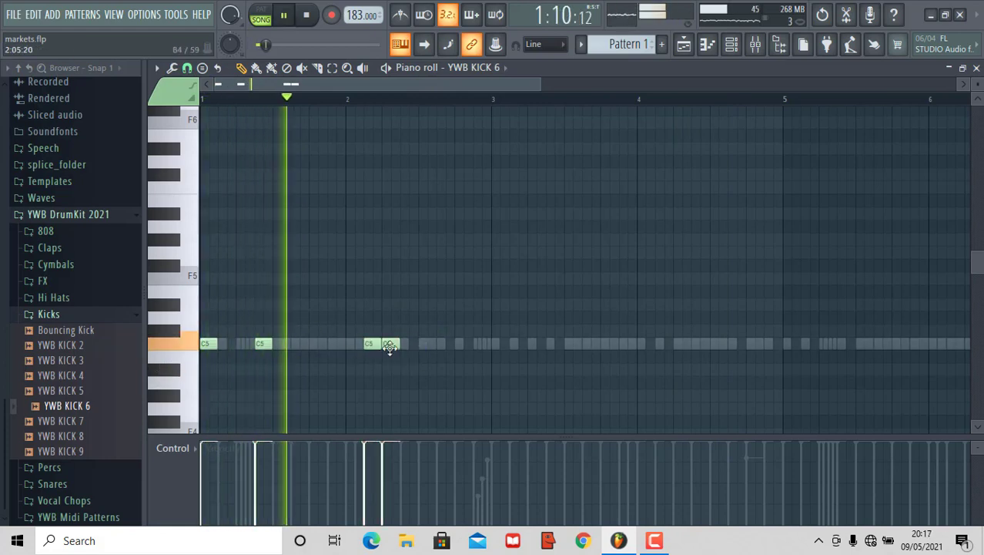
Add two-step C5 kick notes at steps 1, 5 and 15 of bar 3 and step 5 of bar 4.
left_click(501, 343)
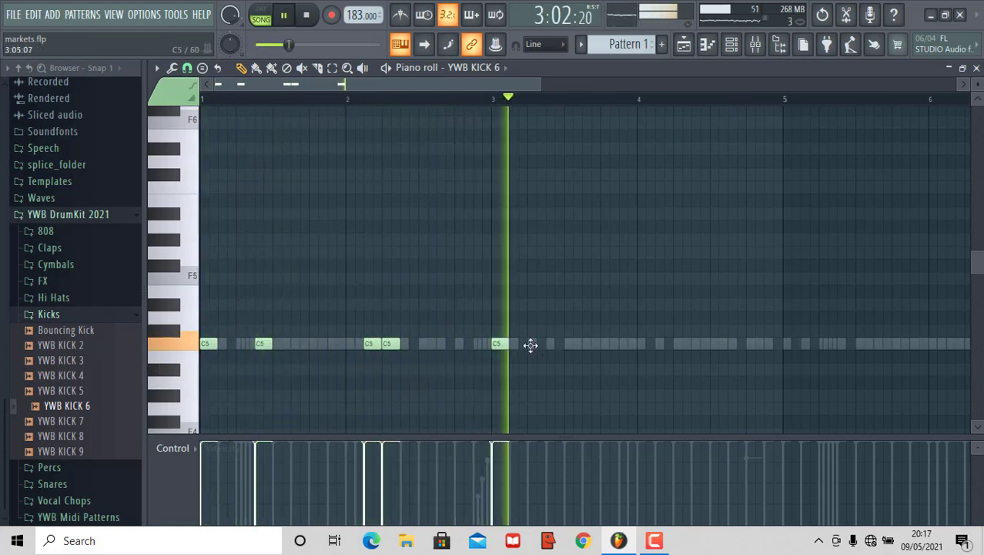
left_click(537, 344)
left_click(628, 344)
left_click(682, 344)
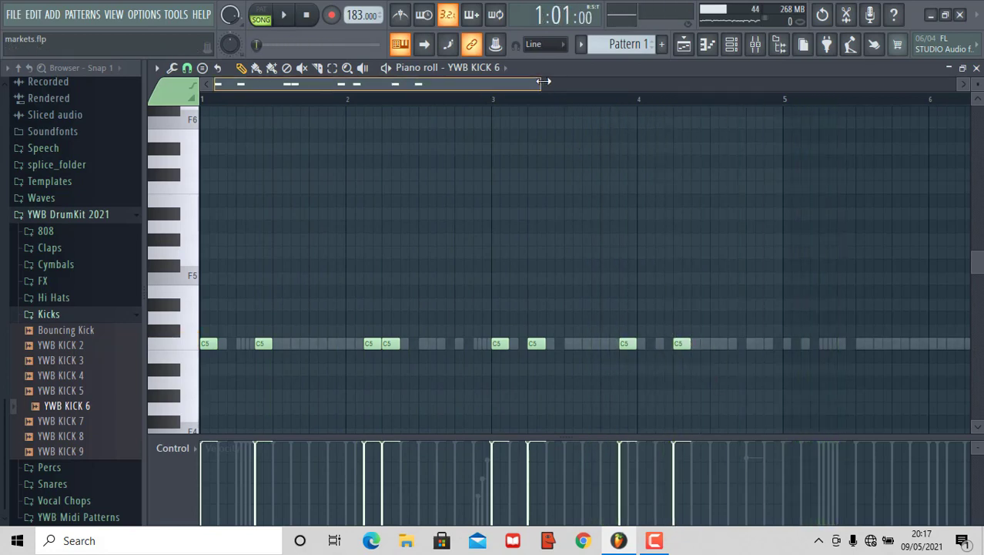
Duplicate the four-bar kick pattern into bars 5 to 8 and add two-step C5 notes at step 11 of bars 7 and 8.
left_click_drag(543, 80, 624, 81)
key("space")
left_click_drag(683, 286, 187, 378)
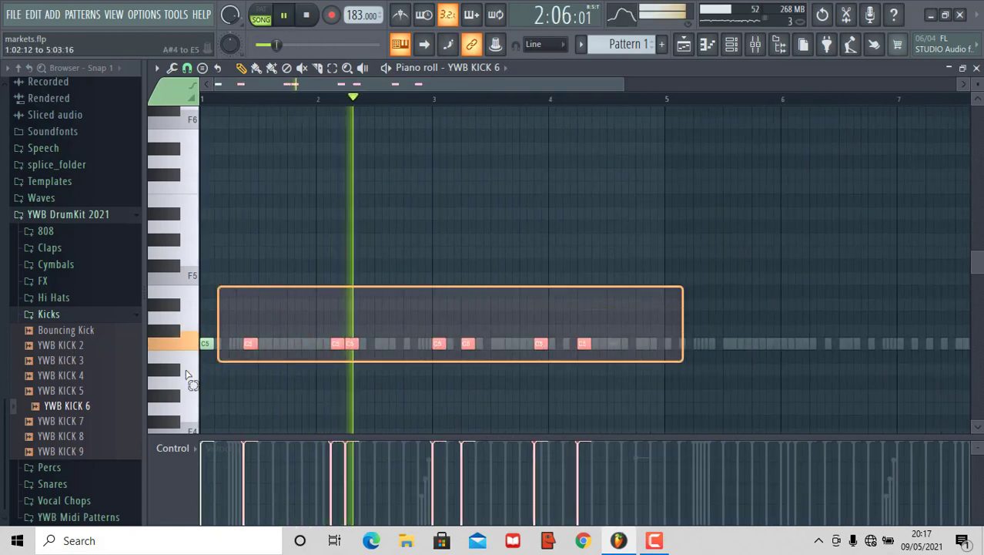
key("ctrl+b")
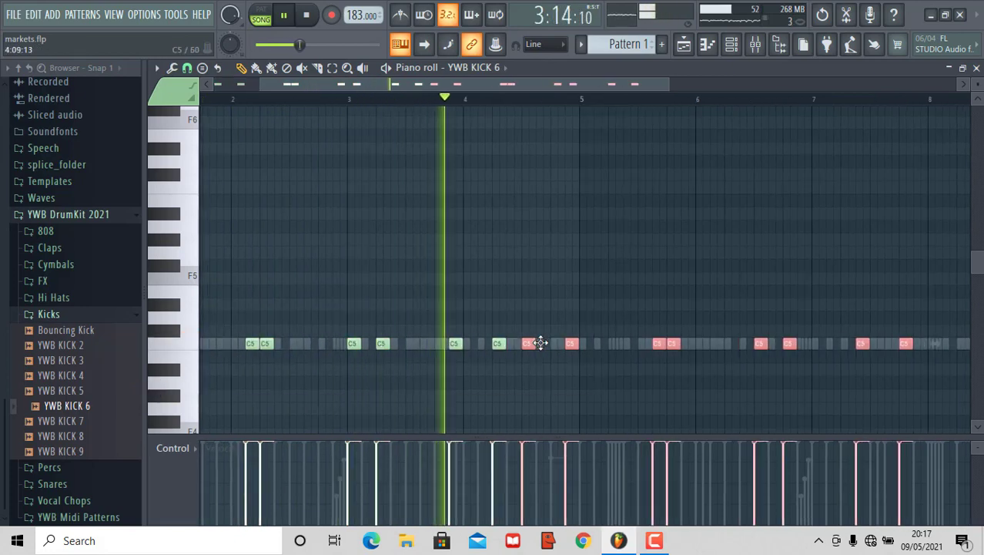
left_click_drag(540, 343, 598, 343)
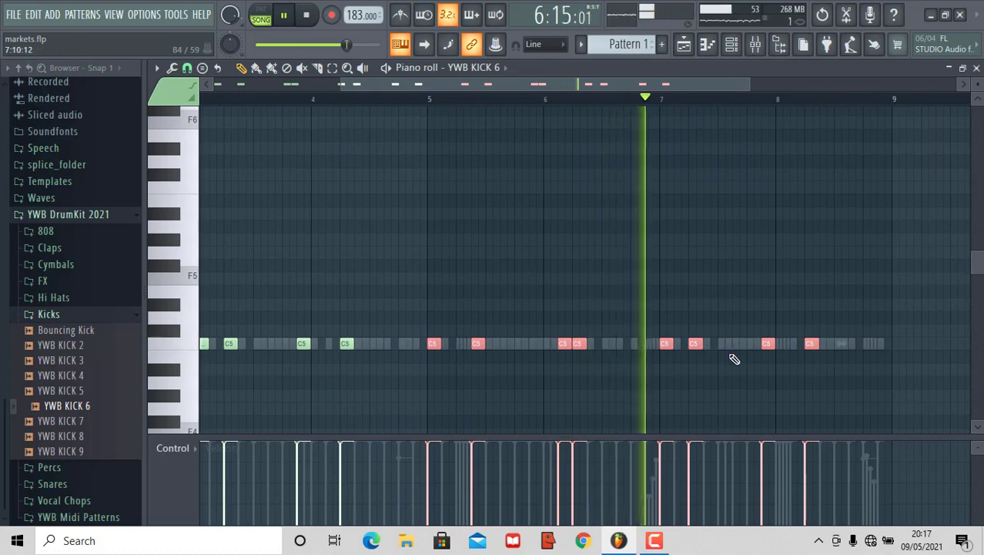
left_click(735, 344)
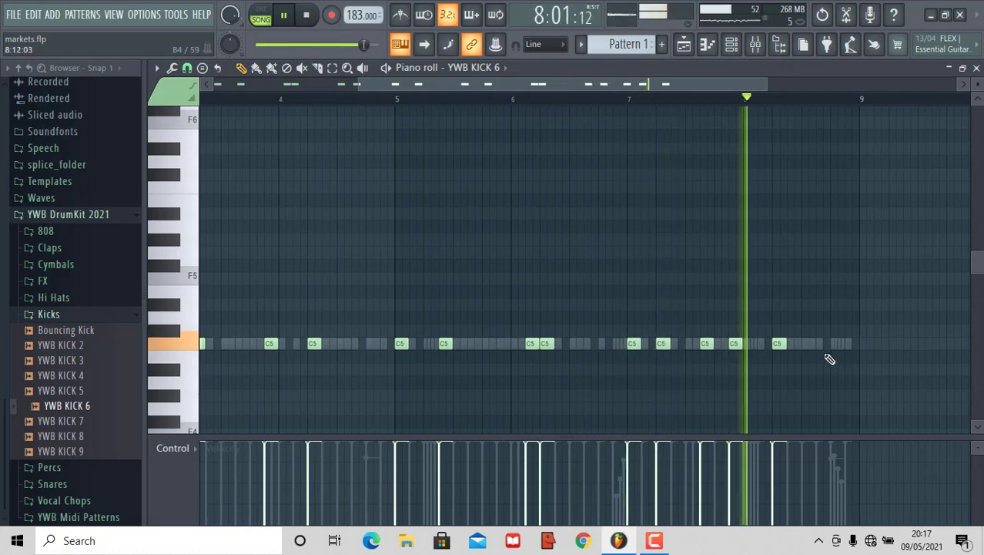
left_click(822, 343)
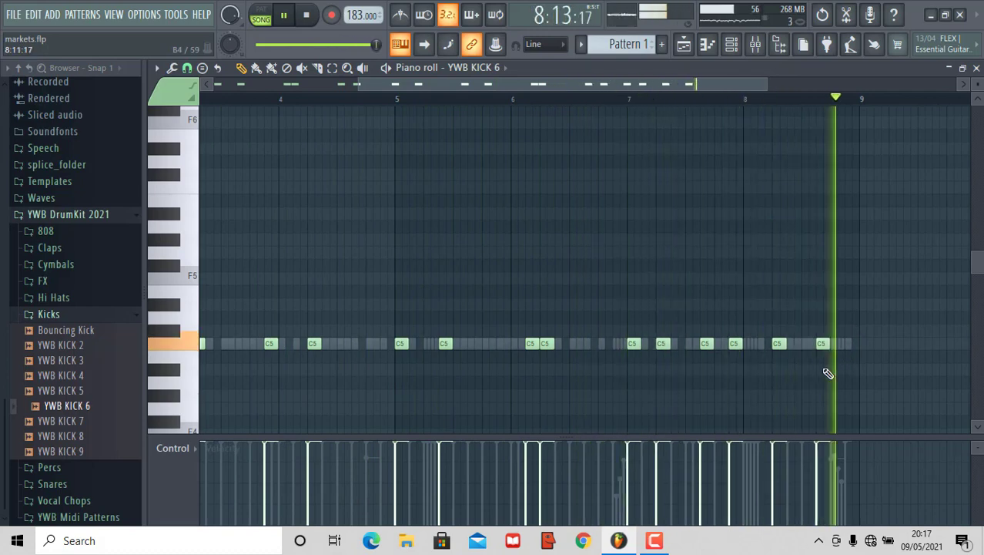
Replace the kick channel's sample with YWB KICK 5.
left_click(733, 44)
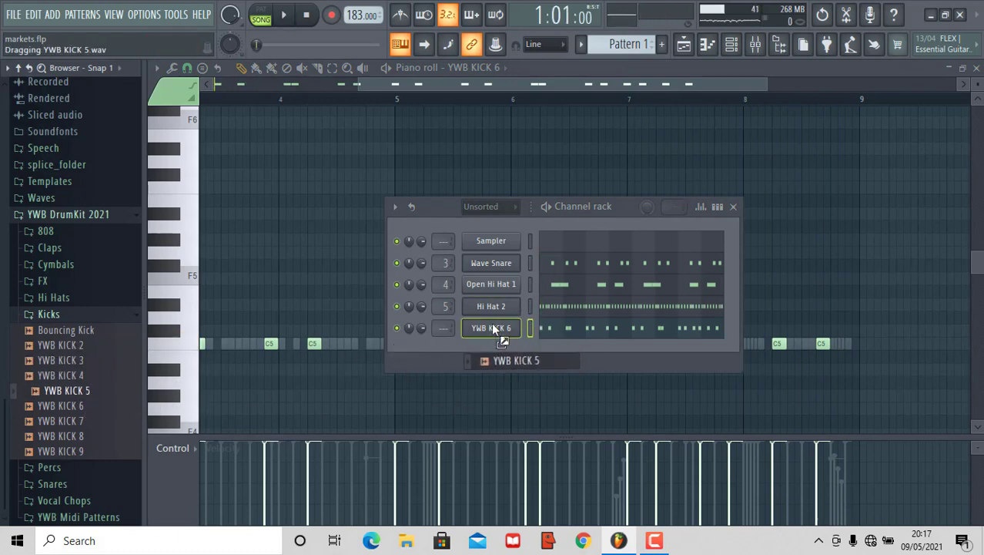
left_click(497, 329)
Route the kick channel to mixer insert 6 and lower that insert's volume to about -3.7 dB.
left_click(630, 243)
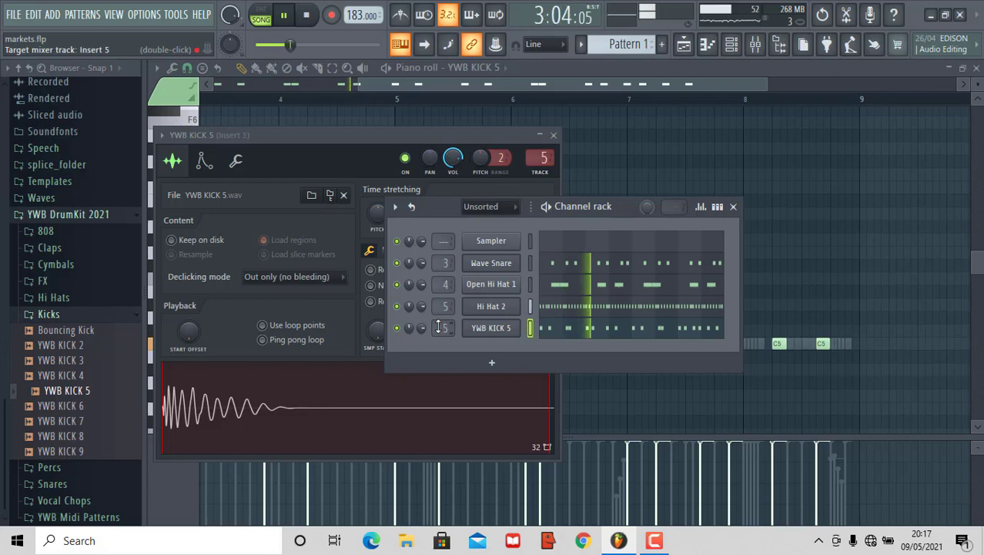
left_click(753, 52)
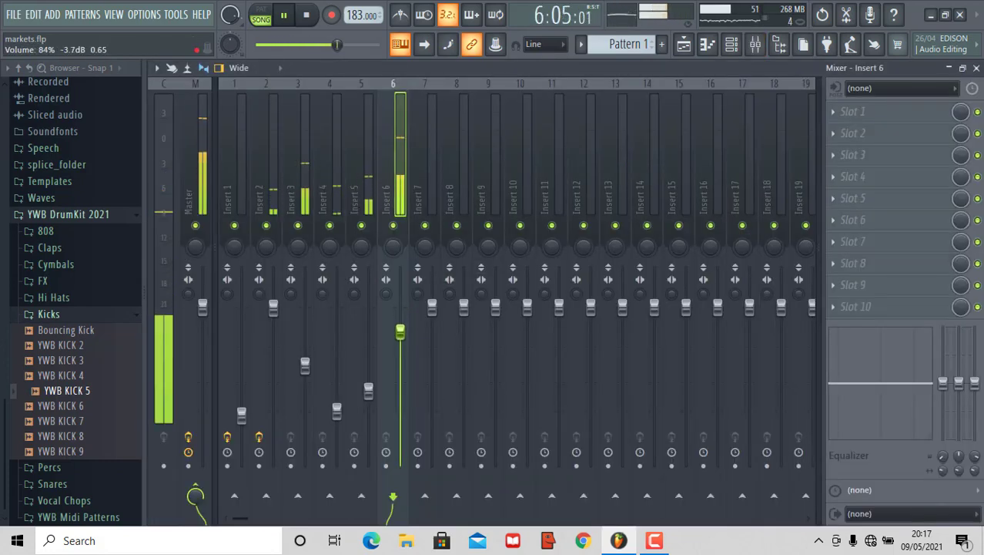
Try YWB KICK 7 as the kick channel's sample, playing it with and without Normalize.
left_click(732, 47)
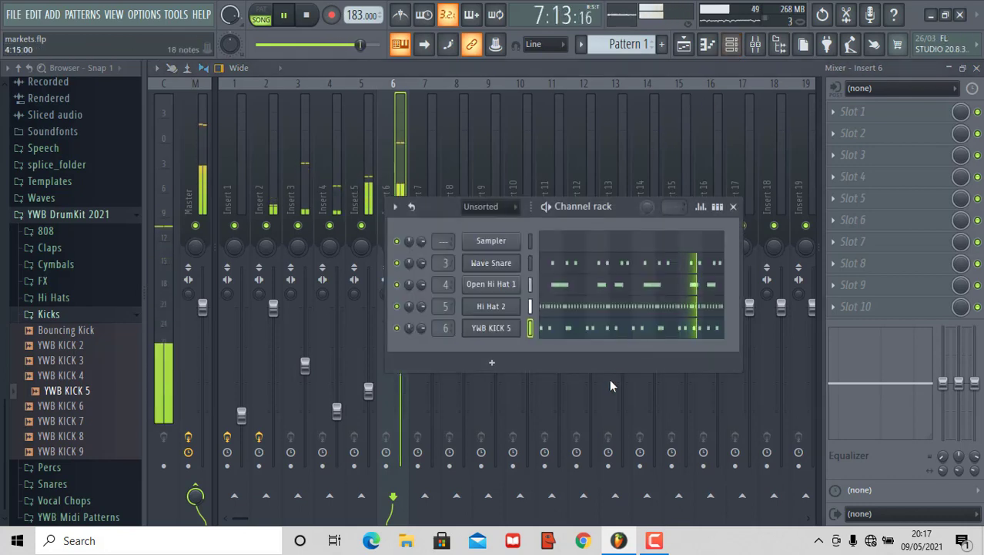
left_click(588, 330)
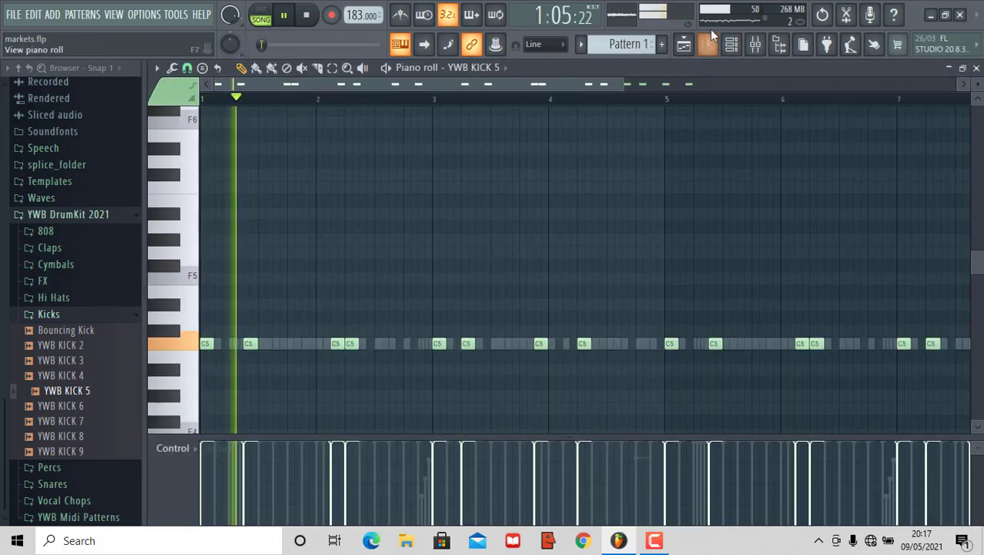
left_click(735, 47)
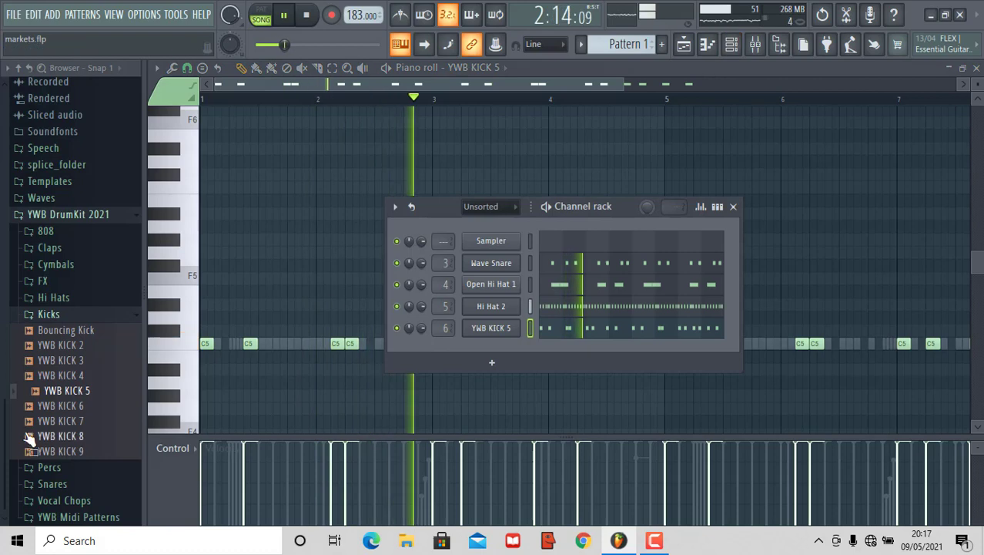
left_click(68, 422)
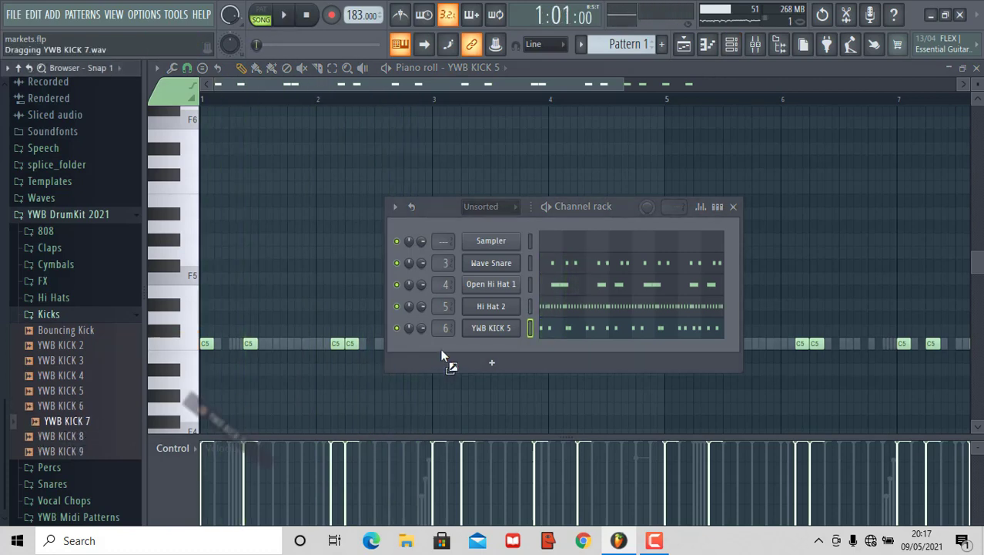
left_click_drag(483, 338, 484, 337)
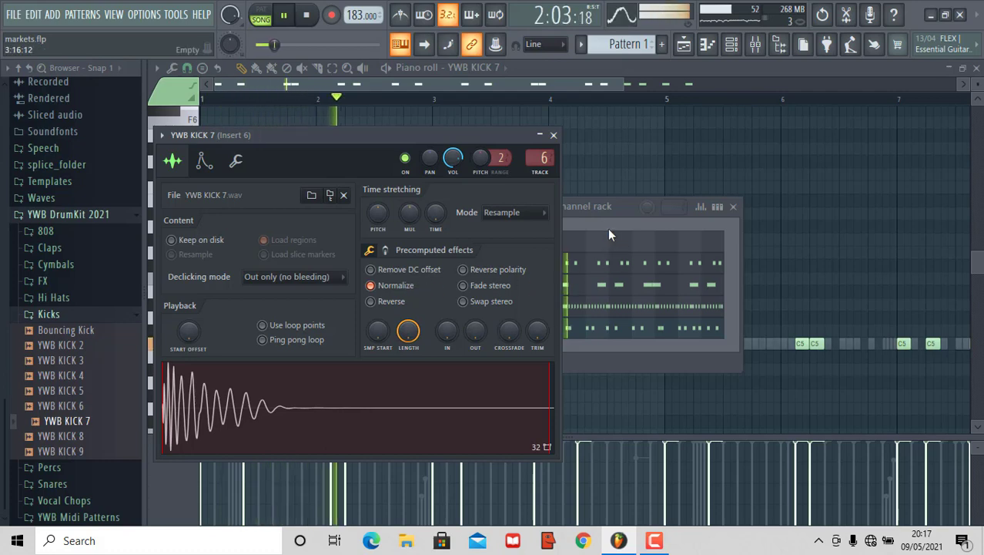
left_click(465, 286)
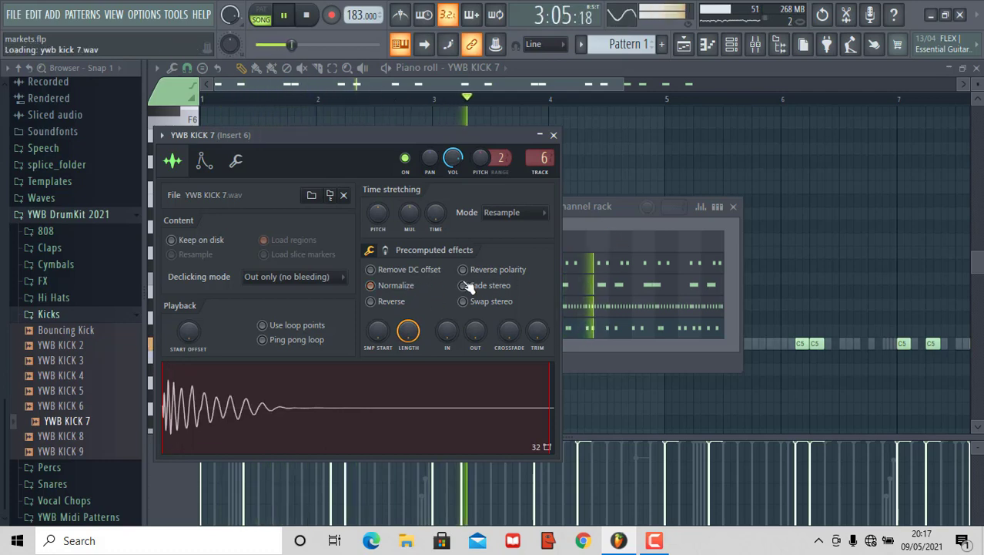
Try YWB KICK 8 and then YWB KICK 9 as the kick channel's sample.
left_click(617, 230)
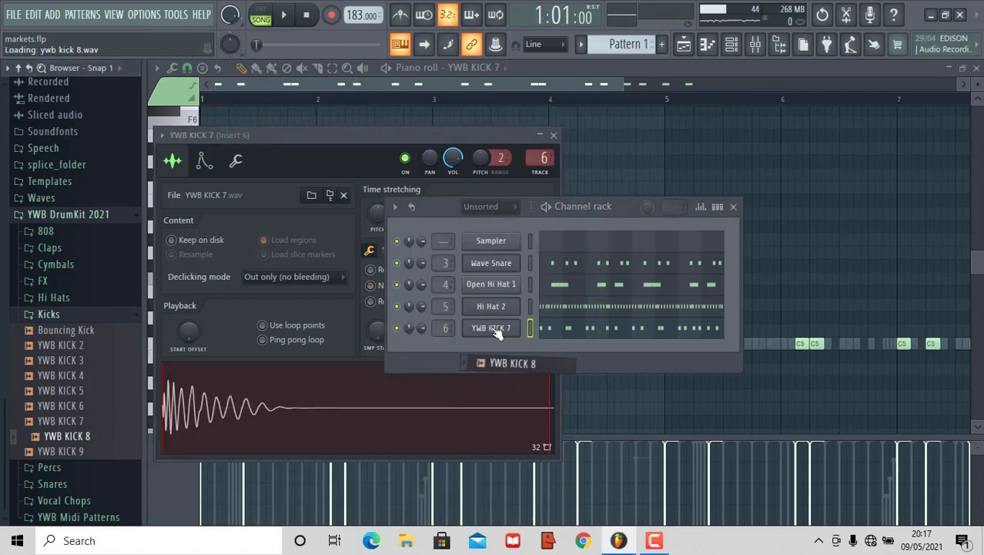
left_click_drag(497, 331, 497, 333)
left_click(617, 219)
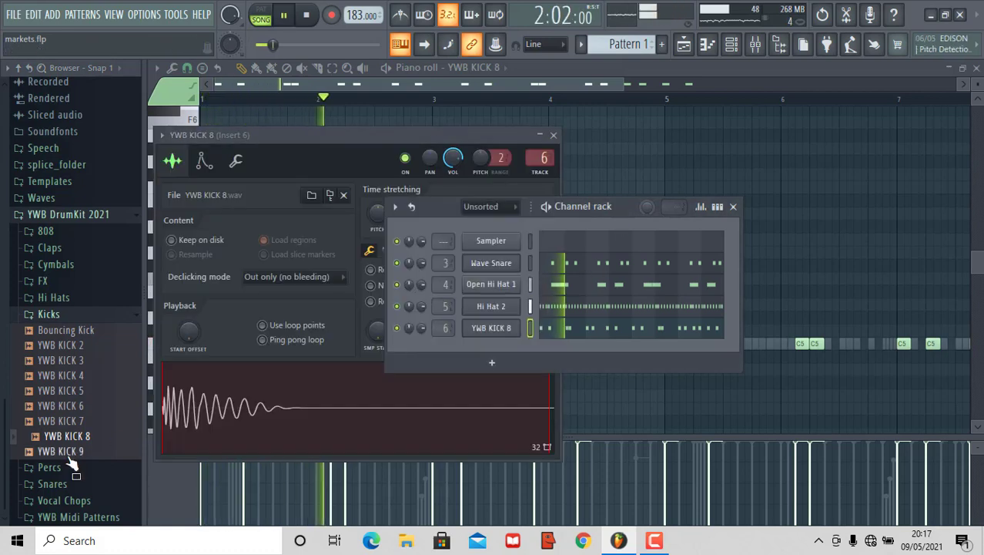
left_click_drag(68, 451, 487, 333)
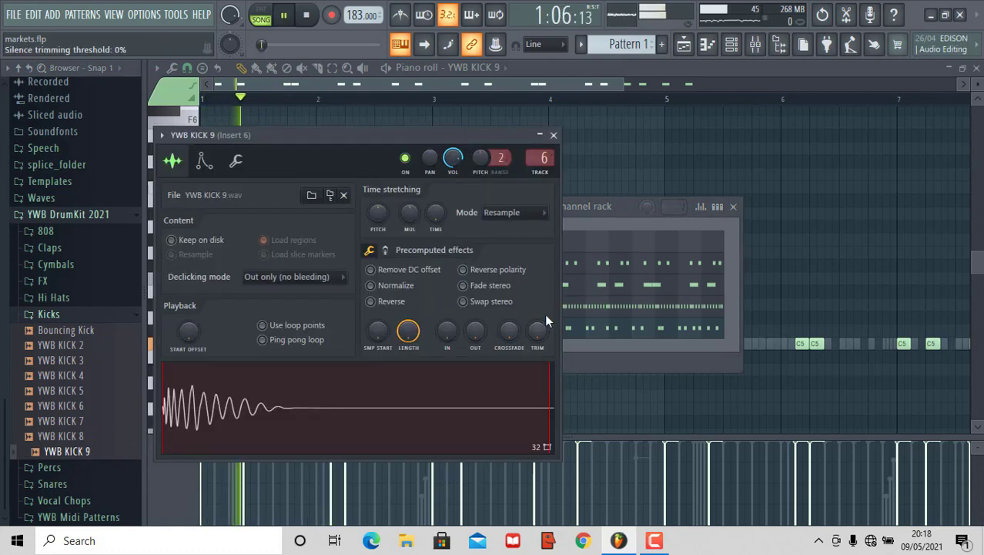
Replace the kick channel's sample with YWB KICK 4 and enable Normalize for it.
left_click(603, 225)
key("space")
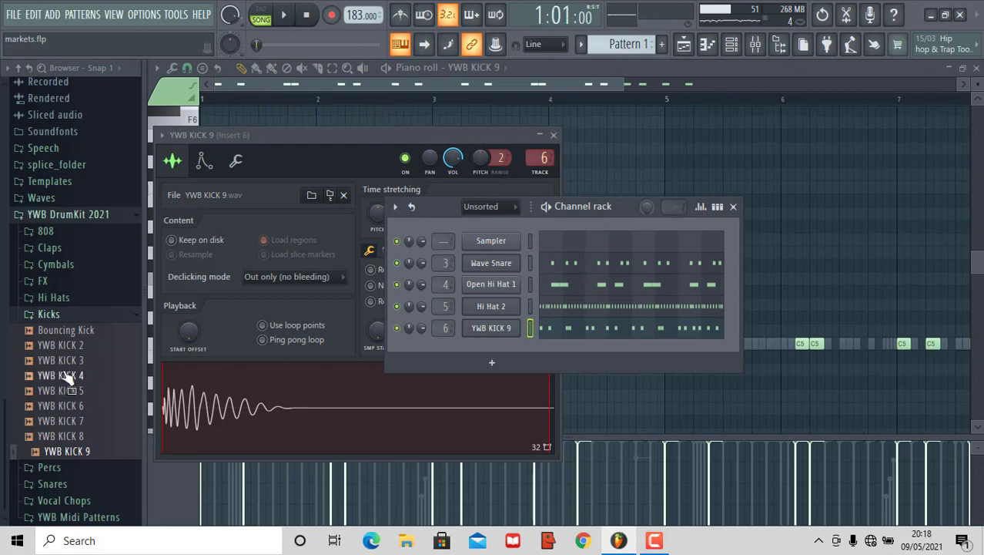
left_click_drag(66, 375, 75, 394)
left_click_drag(493, 328, 493, 331)
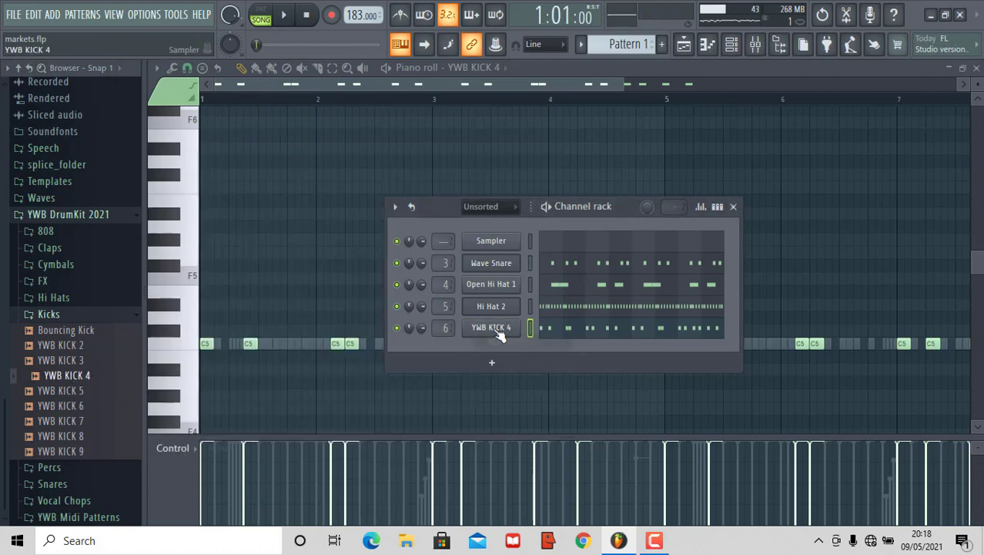
key("space")
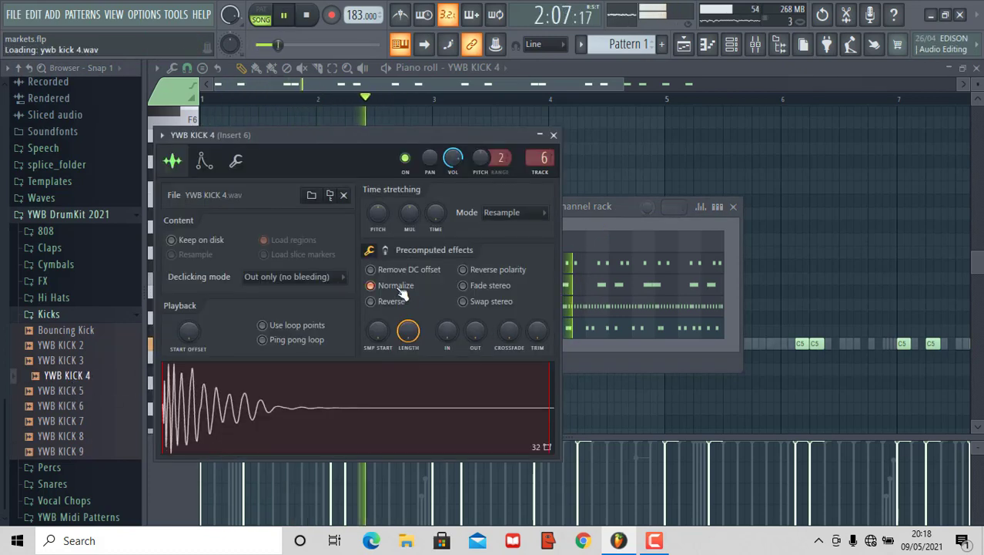
Lower the volume of the kick's mixer insert 6 to about -8.5 dB.
left_click(617, 226)
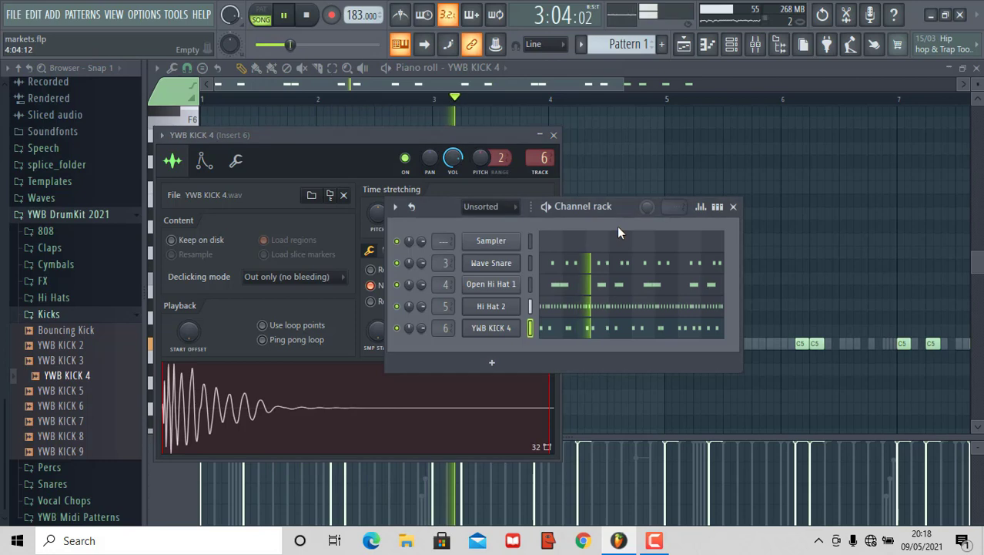
left_click(756, 45)
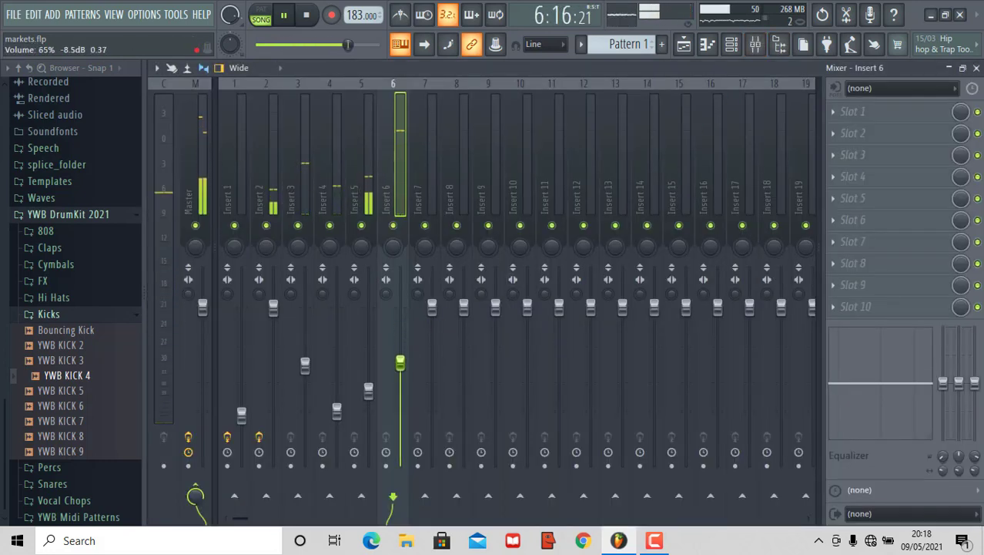
left_click(730, 46)
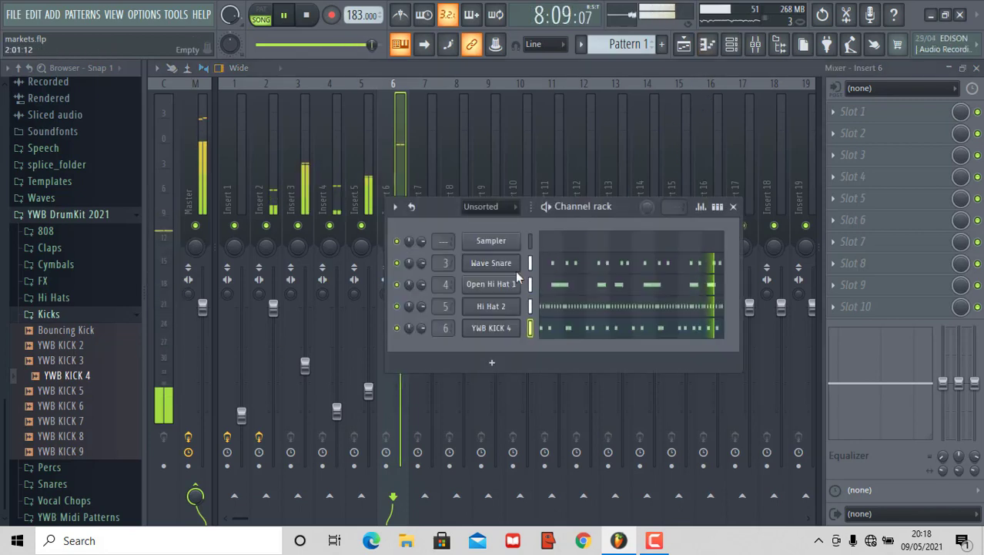
key("F6")
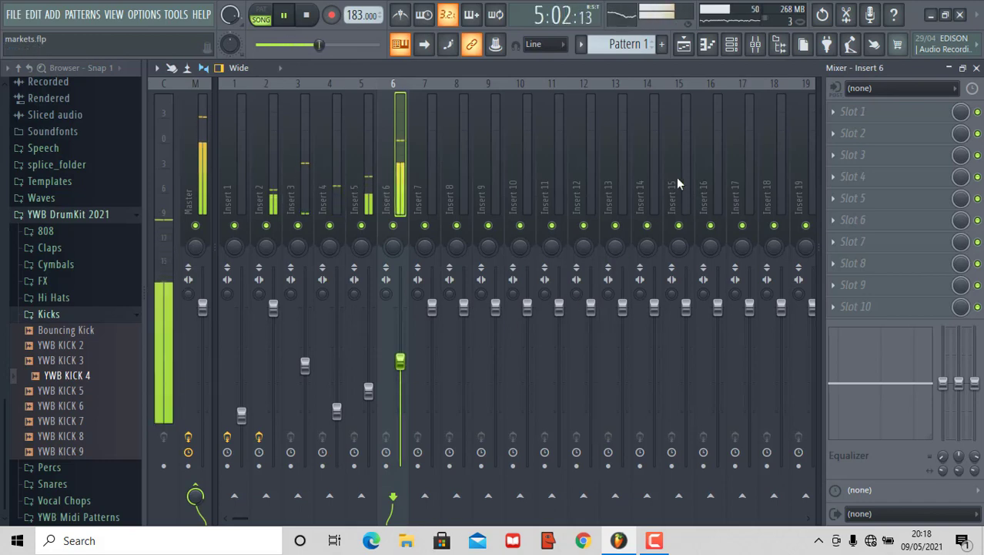
Audition the 808 samples in YWB DrumKit 2021 and add SAUCE 808 as a new channel below the kick.
left_click(731, 48)
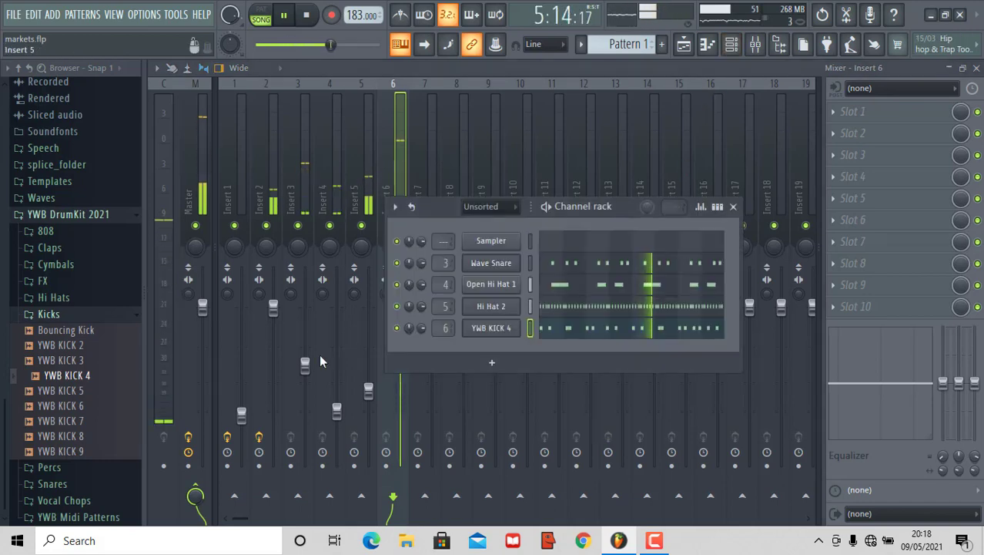
left_click(76, 315)
left_click(68, 370)
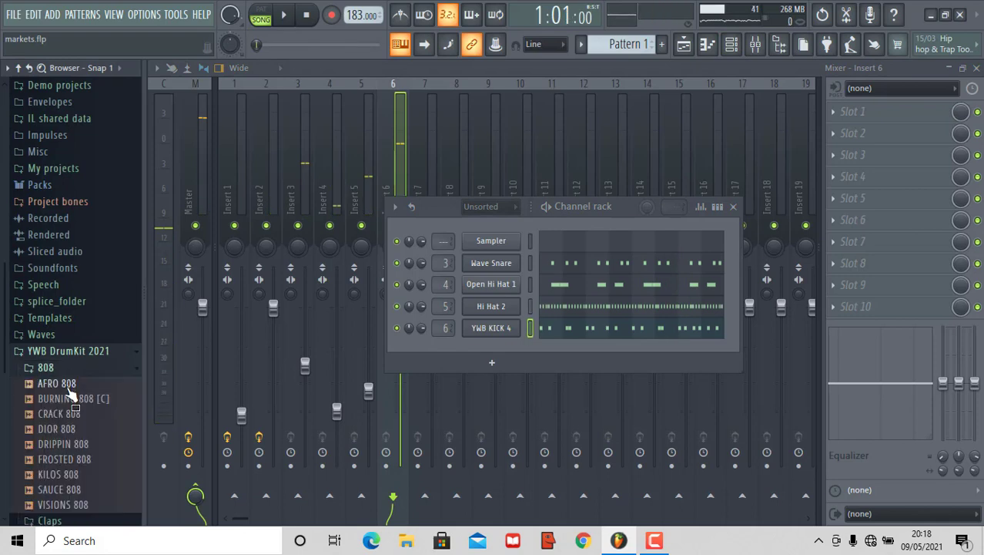
left_click(75, 402)
key("space")
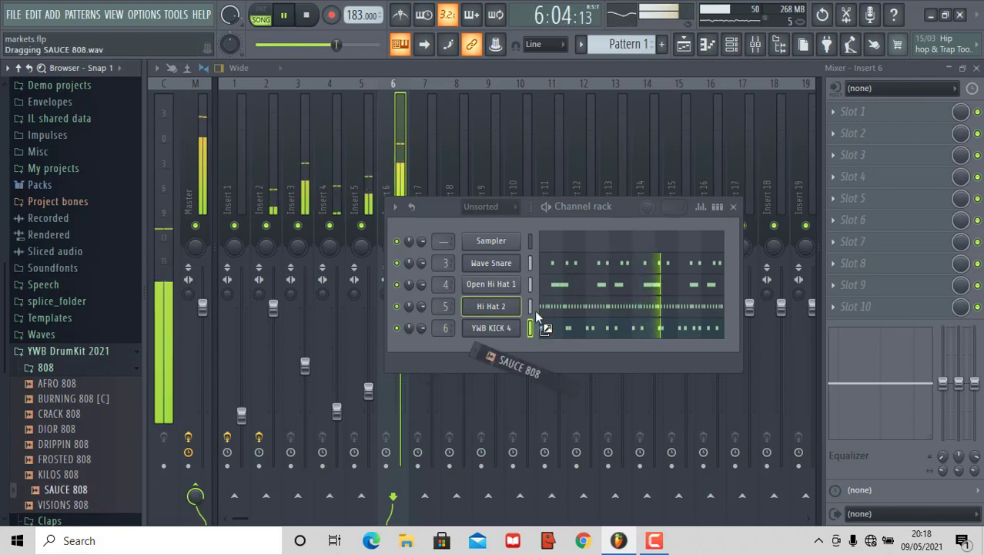
left_click_drag(488, 342, 492, 349)
left_click(493, 351)
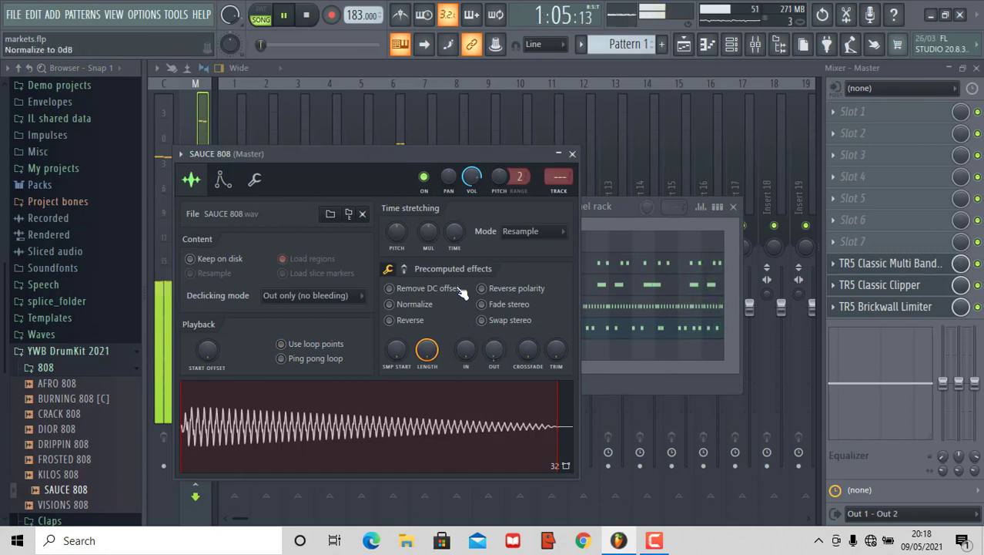
Enable SAUCE 808's volume envelope with maximum hold and a 23% release, and make the channel cut itself.
left_click(223, 179)
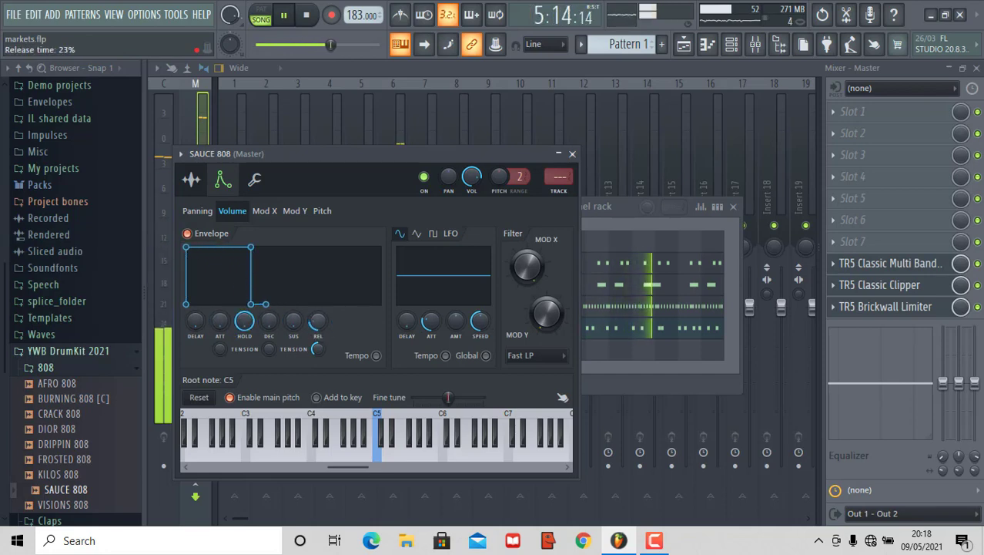
left_click(256, 182)
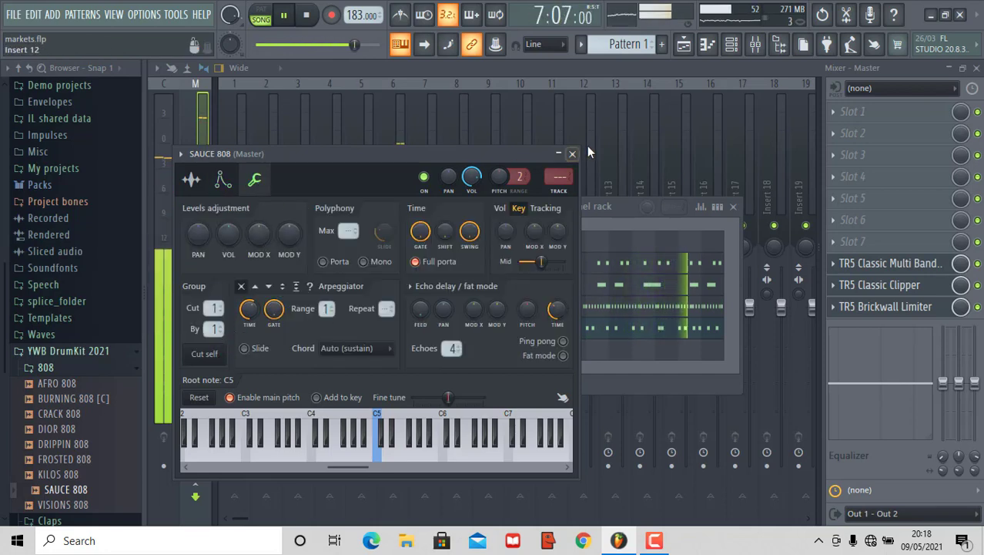
left_click(618, 225)
Route the SAUCE 808 channel to mixer insert 7.
left_click(393, 102)
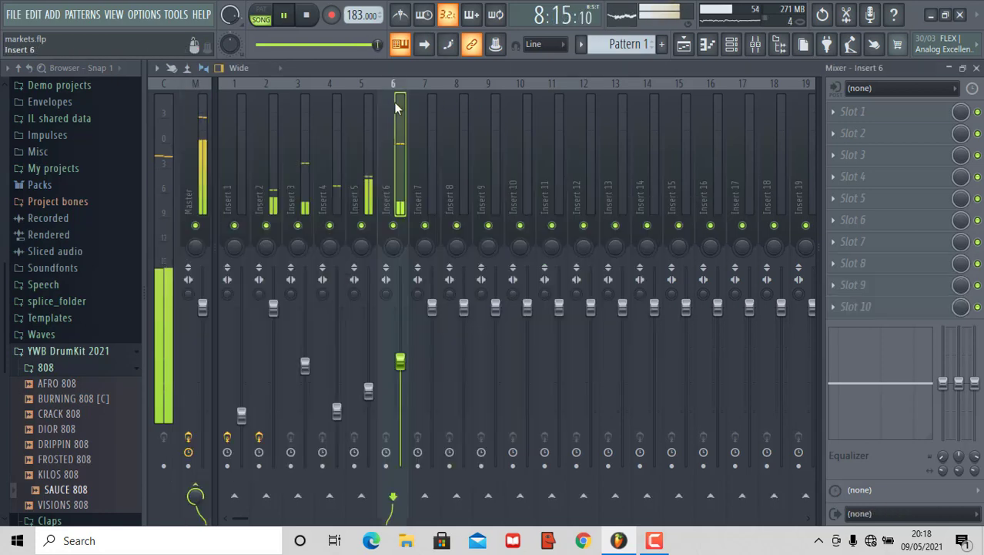
left_click(732, 44)
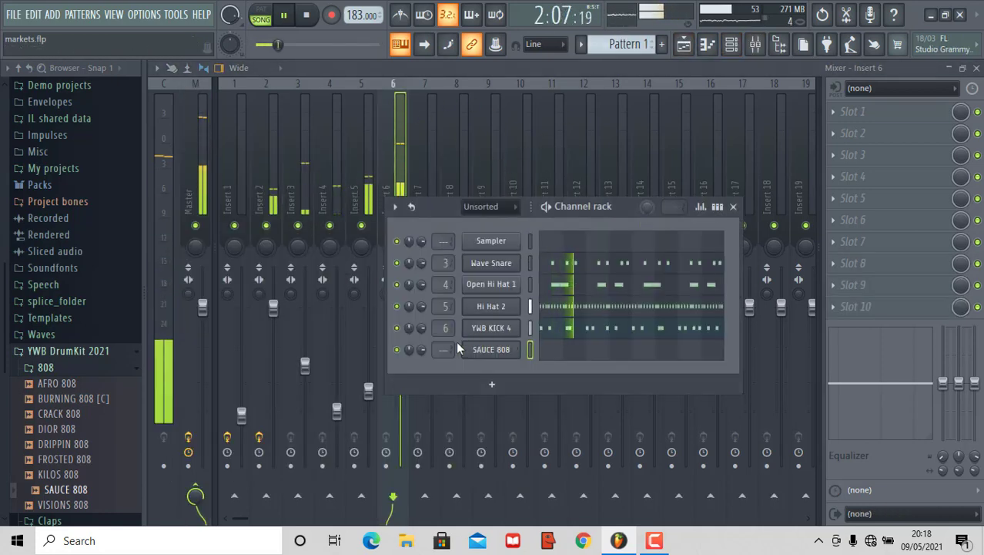
scroll(446, 351, "up", 7)
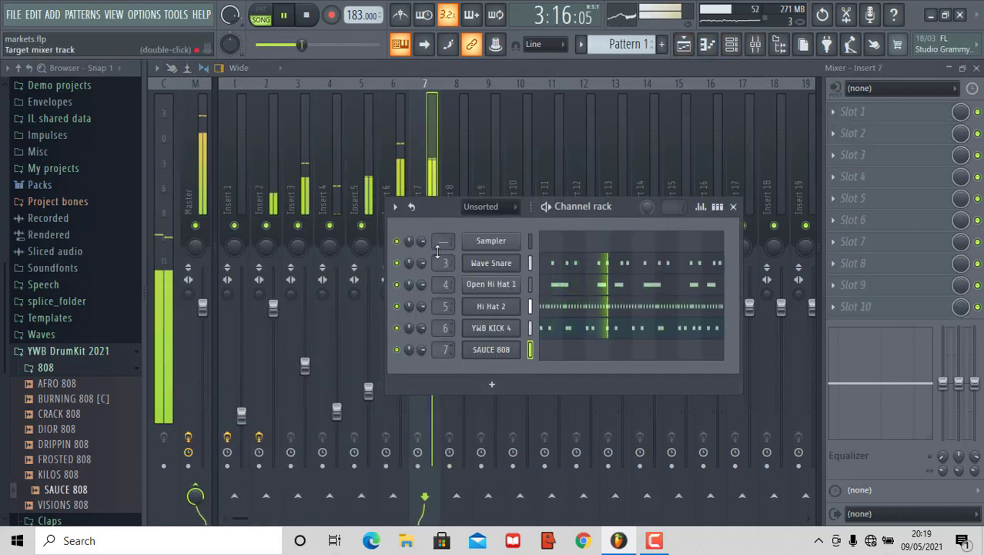
left_click(422, 160)
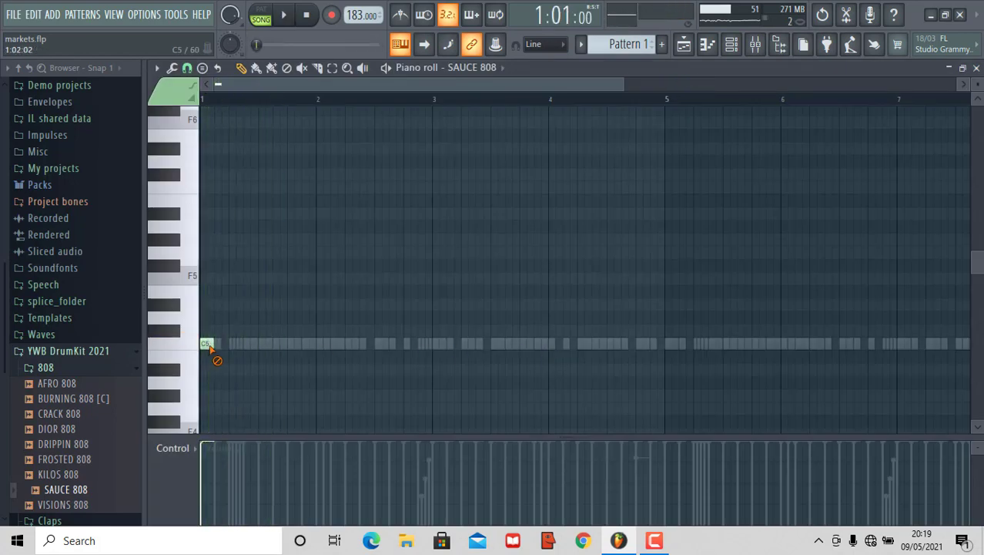
Copy the YWB KICK 4 notes into the SAUCE 808 channel and extend them all into a gapless legato line.
left_click(732, 44)
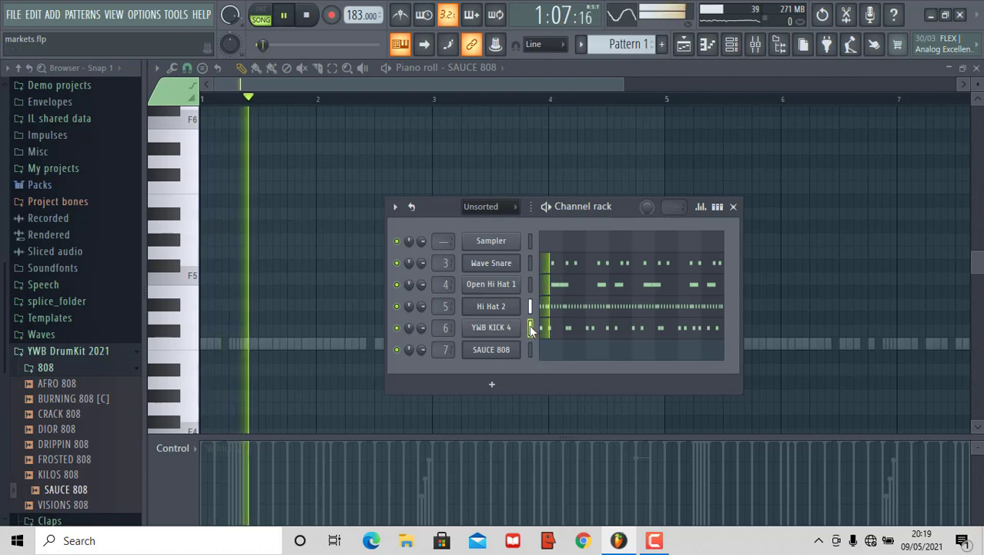
key("ctrl+v")
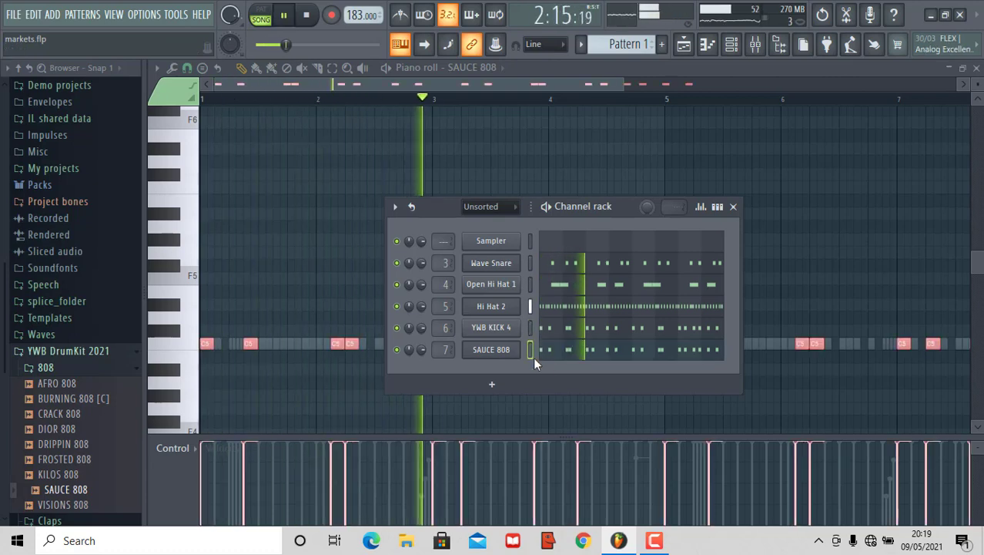
key("F7")
key("ctrl+a")
key("ctrl+l")
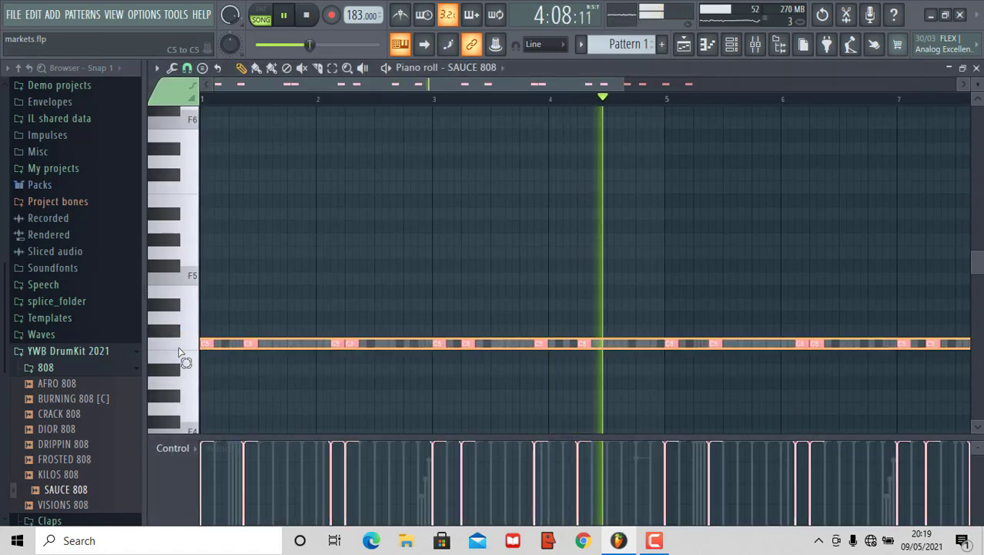
key("ctrl+z")
key("ctrl+l")
key("space")
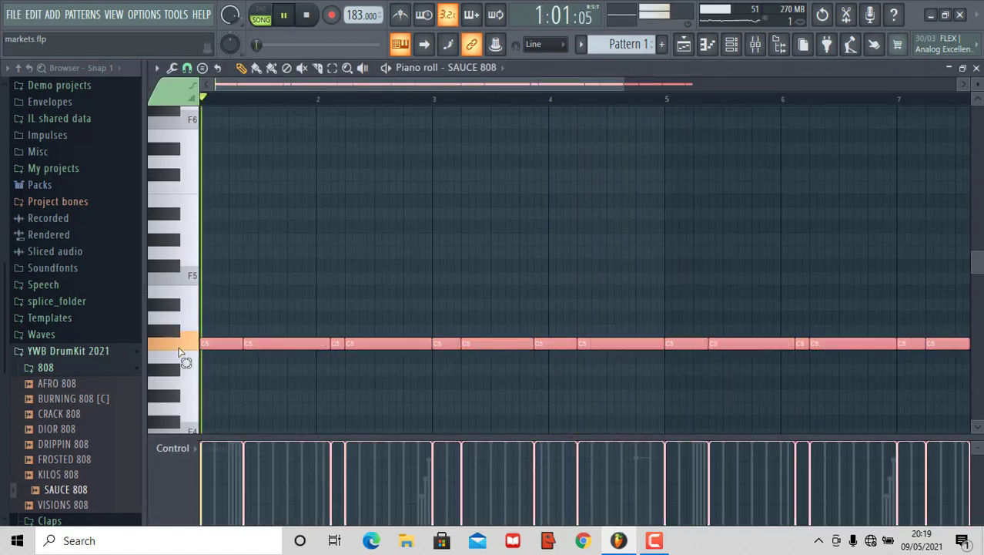
Delete SAUCE 808's second C5 note in bar 1 and lengthen the first note to reach step 3 of bar 2.
left_click(576, 264)
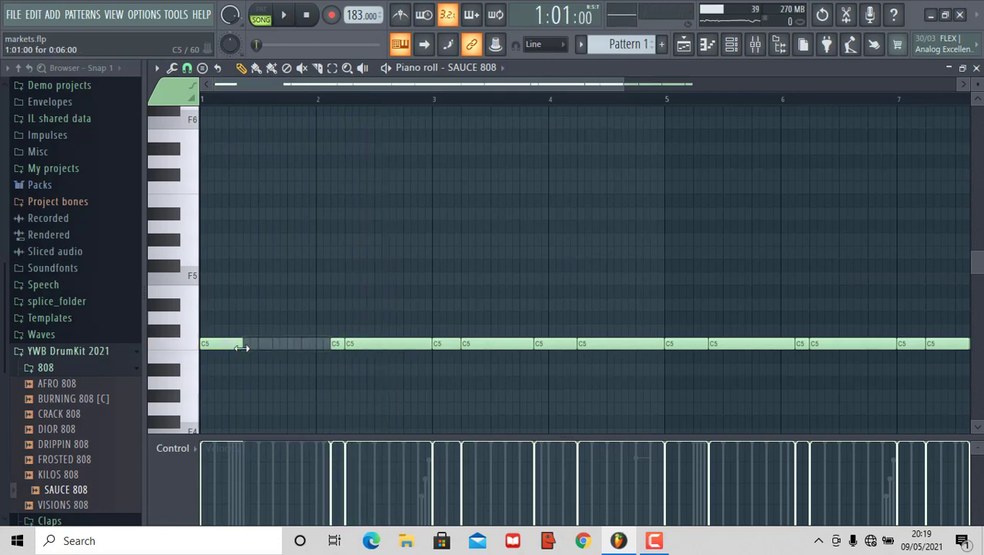
key("space")
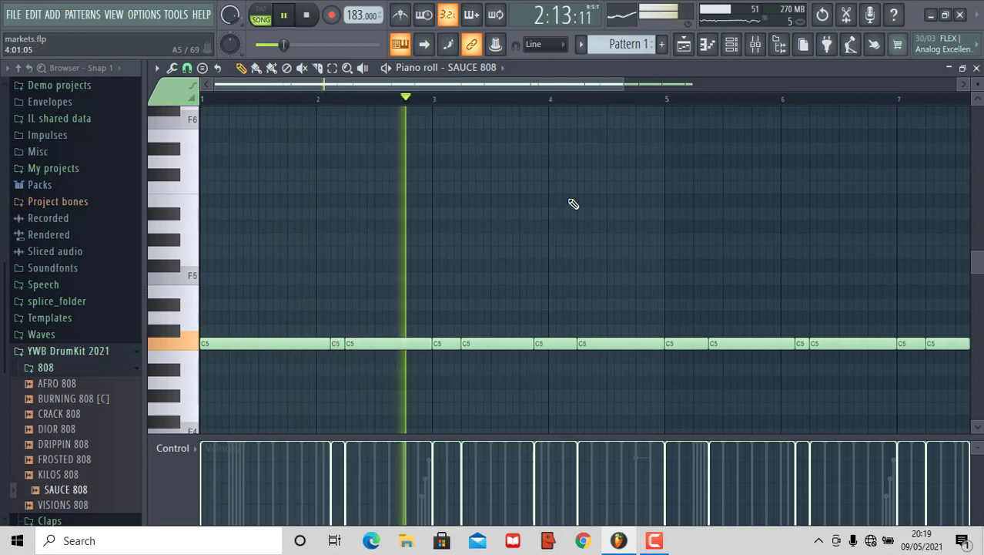
left_click_drag(692, 83, 732, 102)
left_click(731, 176)
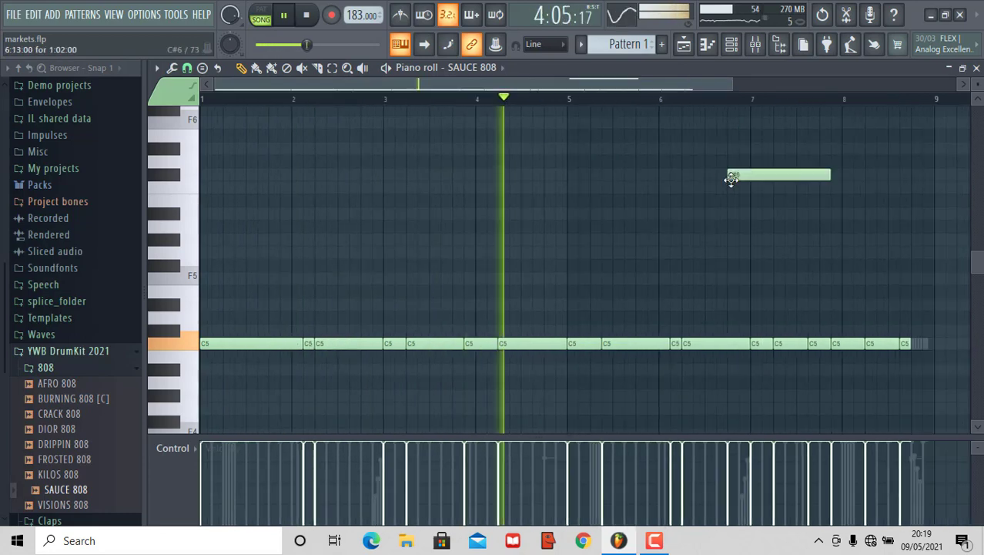
right_click(739, 176)
Select all the SAUCE 808 notes and transpose them up from C5 to D5.
left_click(176, 348)
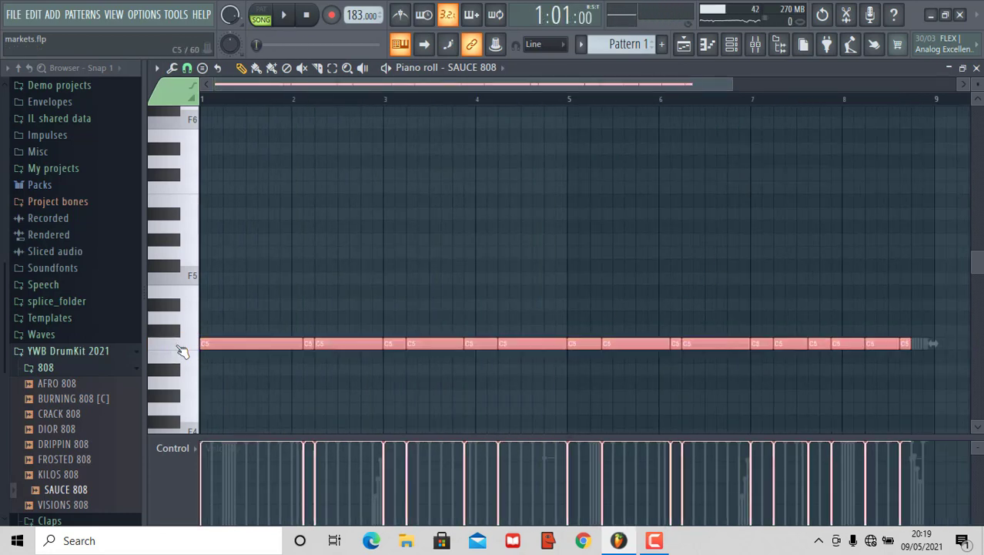
key("Up")
key("Up")
key("Up")
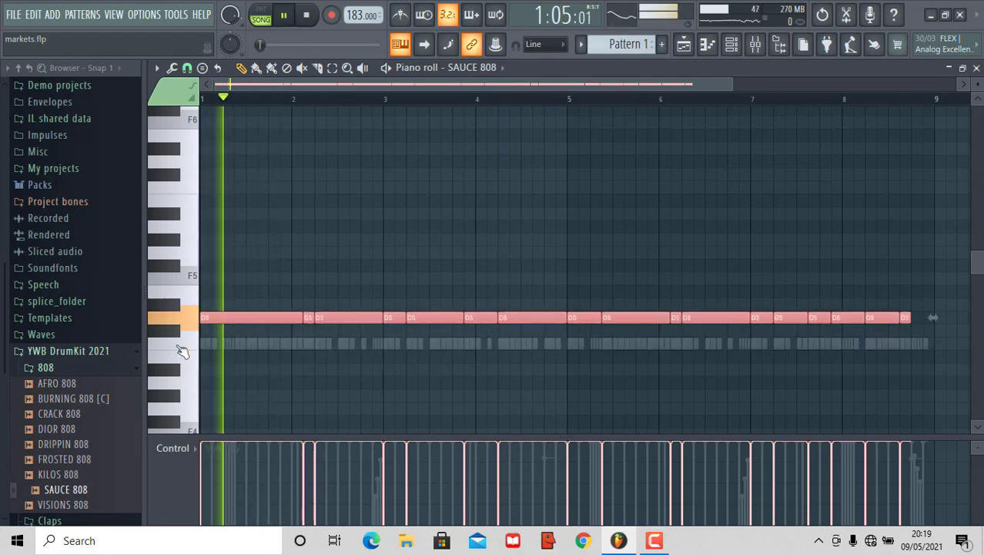
Try the SAUCE 808 notes at E5 and F5 during playback and transpose them all down to C5.
key("space")
key("Up")
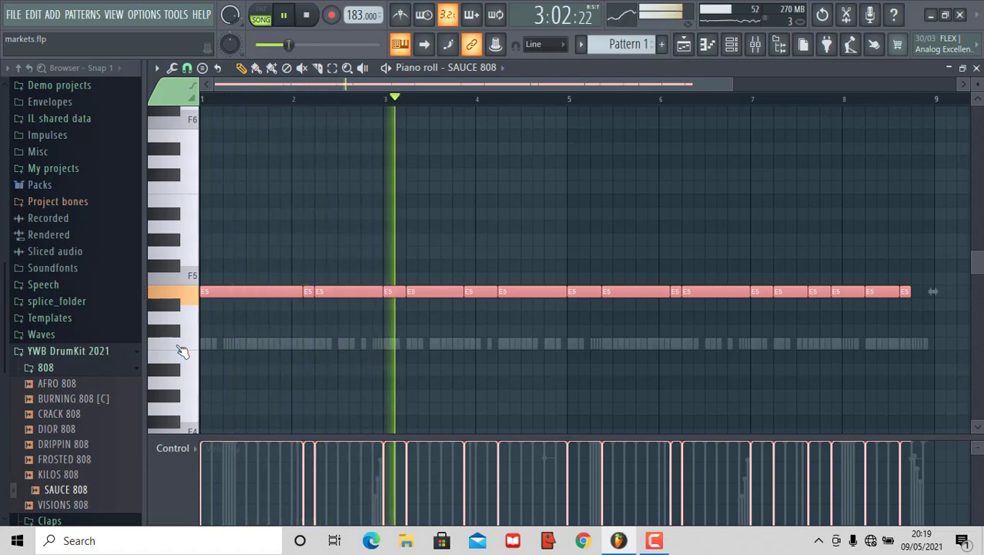
key("Up")
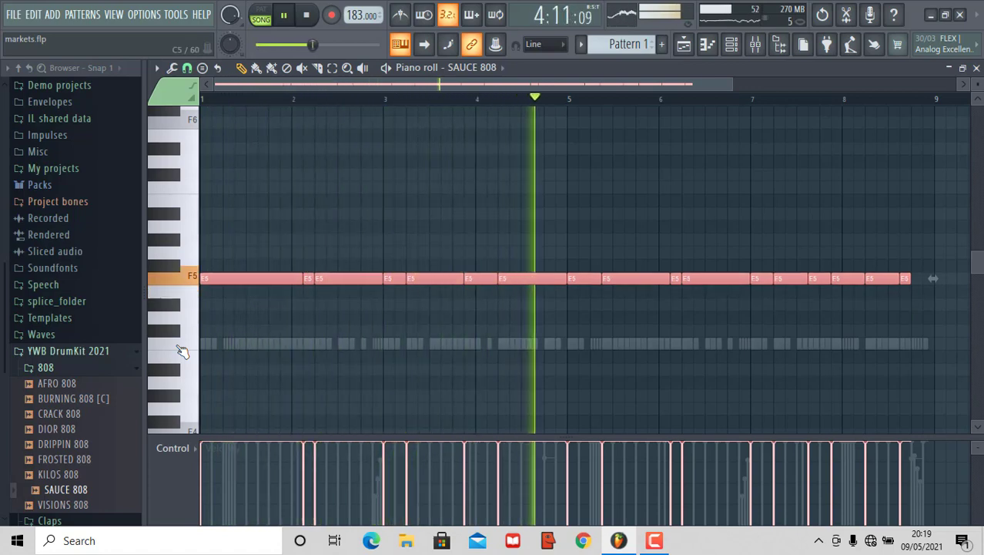
key("Down")
key("Down")
key("Down")
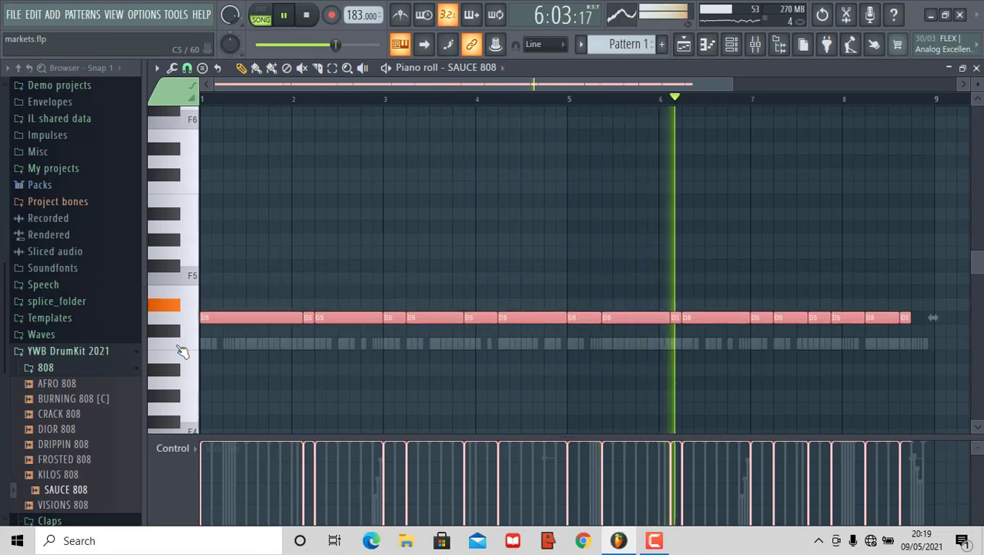
key("Down")
key("Down")
Try the SAUCE 808 line two octaves higher, auditioning it around A#6 and B6.
key("ctrl+Up")
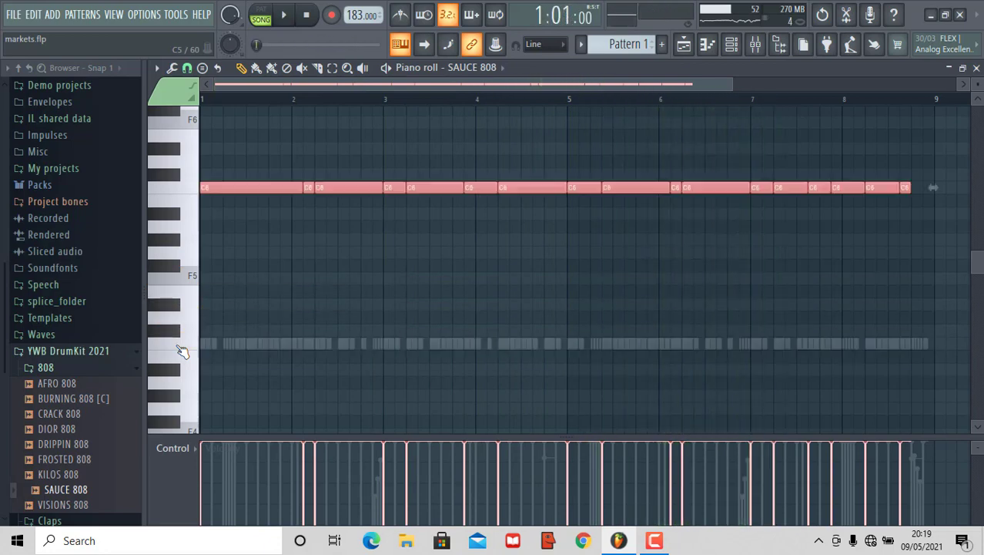
key("ctrl+Up")
key("space")
key("Down")
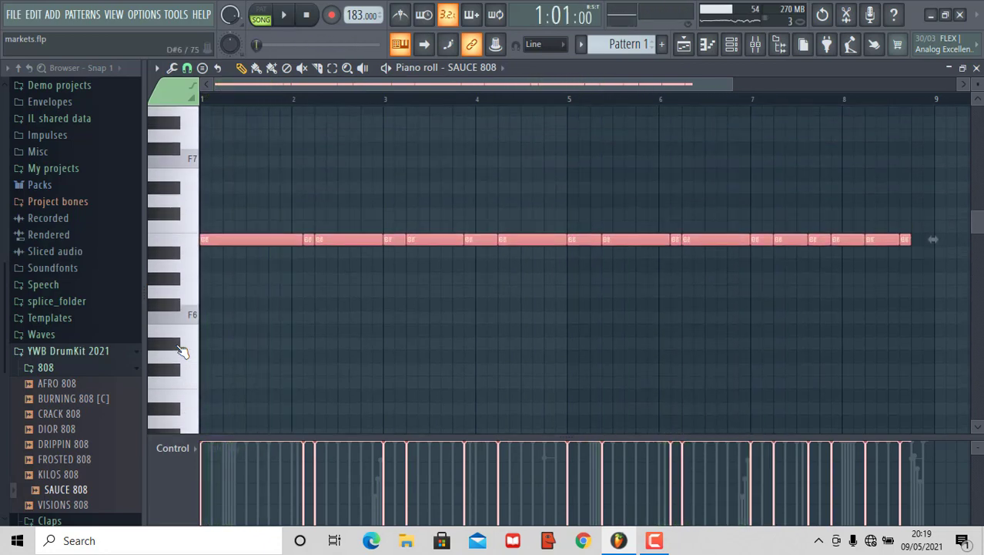
key("Down")
key("space")
key("space")
key("Up")
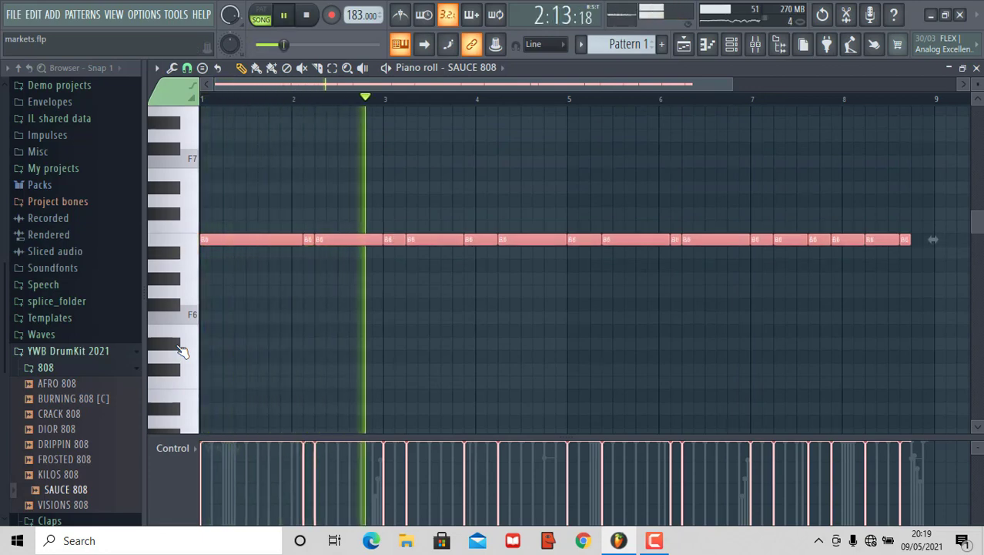
Drop all the SAUCE 808 notes two octaves, set them to C5, deselect them and play the beat.
key("space")
key("ctrl+Down")
key("ctrl+Down")
key("space")
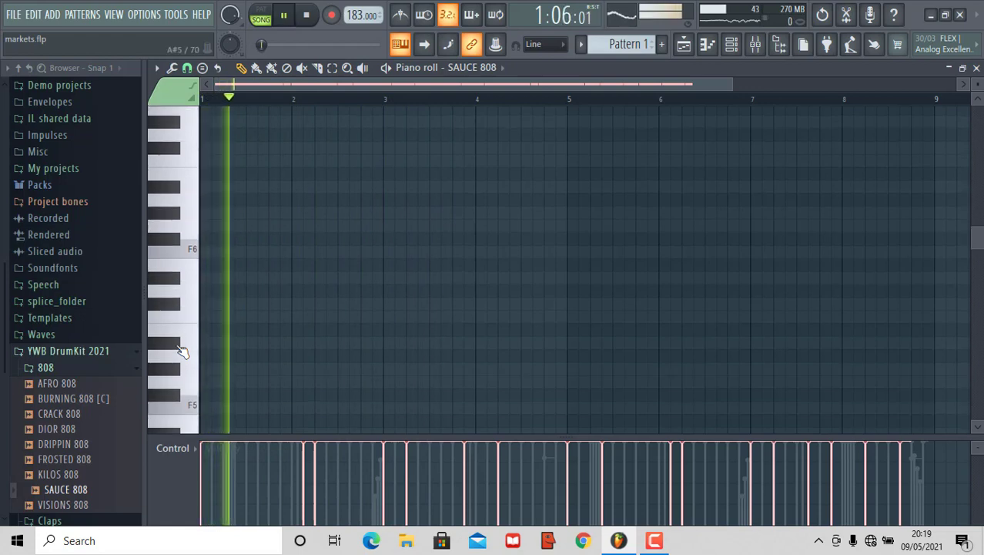
scroll(181, 352, "down", 5)
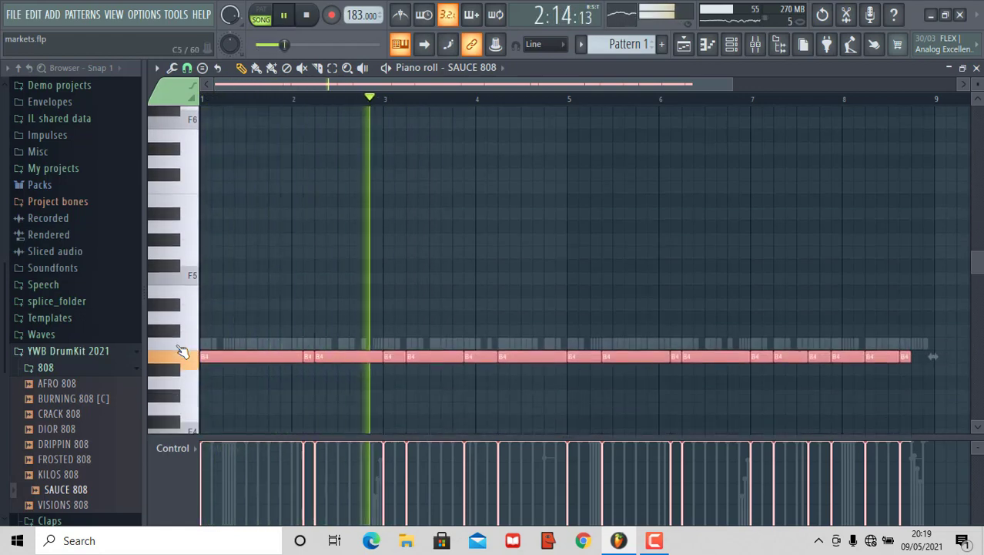
scroll(182, 351, "down", 2)
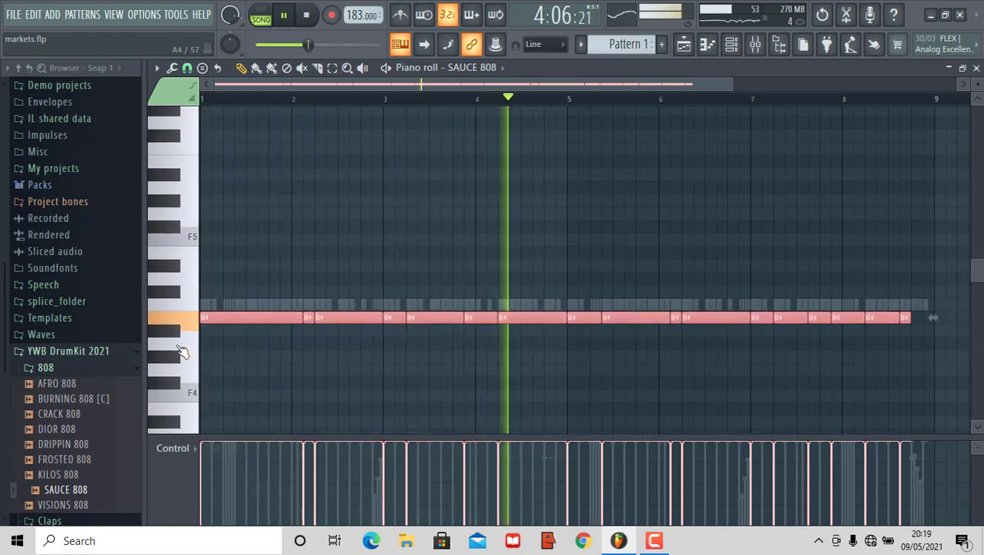
left_click_drag(728, 83, 685, 84)
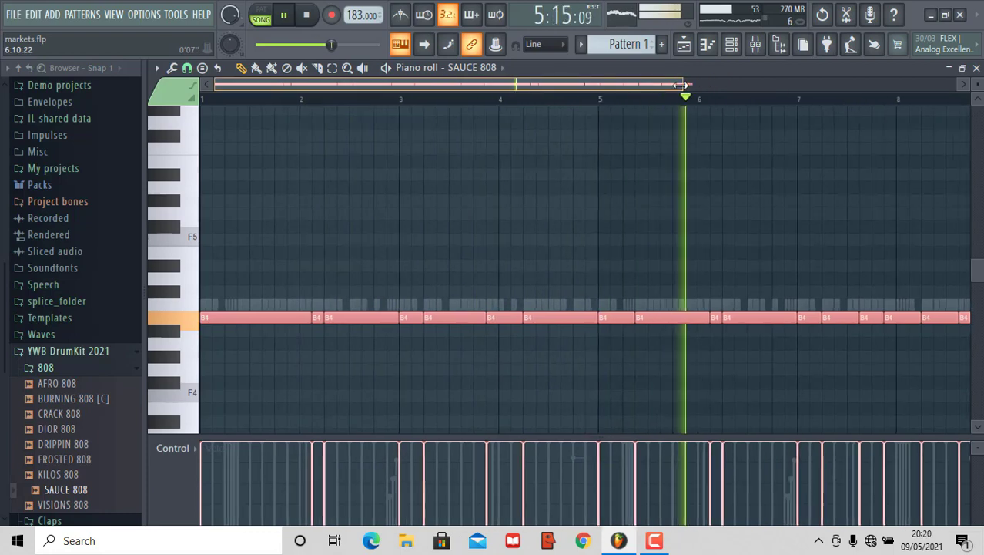
key("space")
left_click_drag(245, 321, 246, 305)
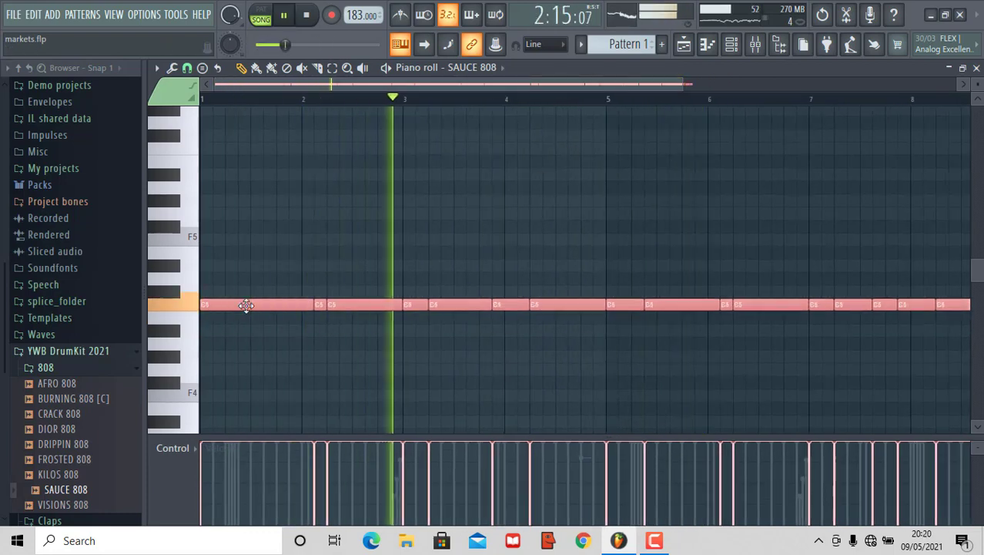
left_click(648, 283)
key("space")
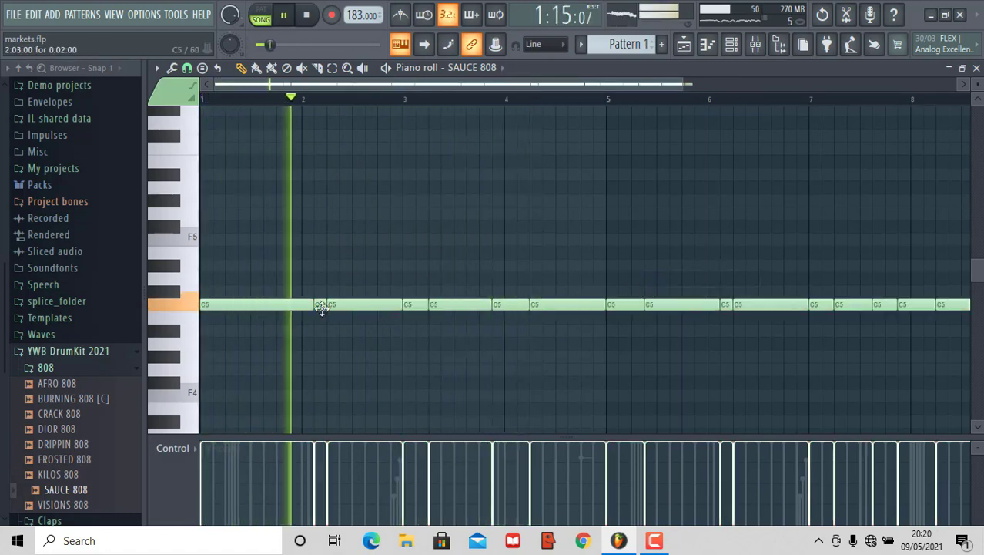
Try the short SAUCE 808 note in bar 2 at D#5 during playback and return it to C5.
key("space")
left_click_drag(322, 302, 320, 267)
key("space")
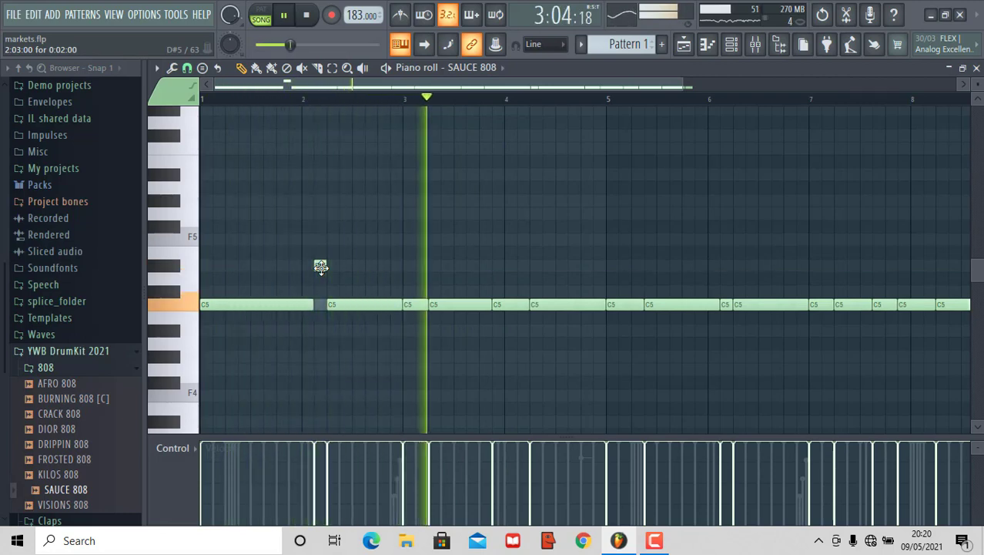
key("space")
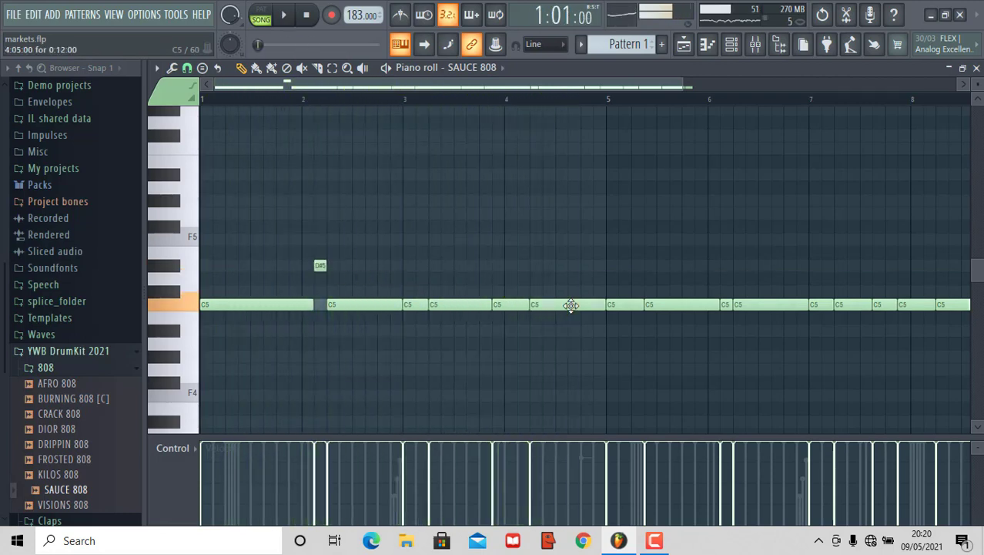
left_click_drag(320, 268, 321, 310)
Try the long SAUCE 808 note starting at bar 4 step 5 at D5 and return it to C5.
mouse_move(541, 292)
left_mouse_down()
mouse_move(549, 268)
mouse_move(549, 281)
left_mouse_up()
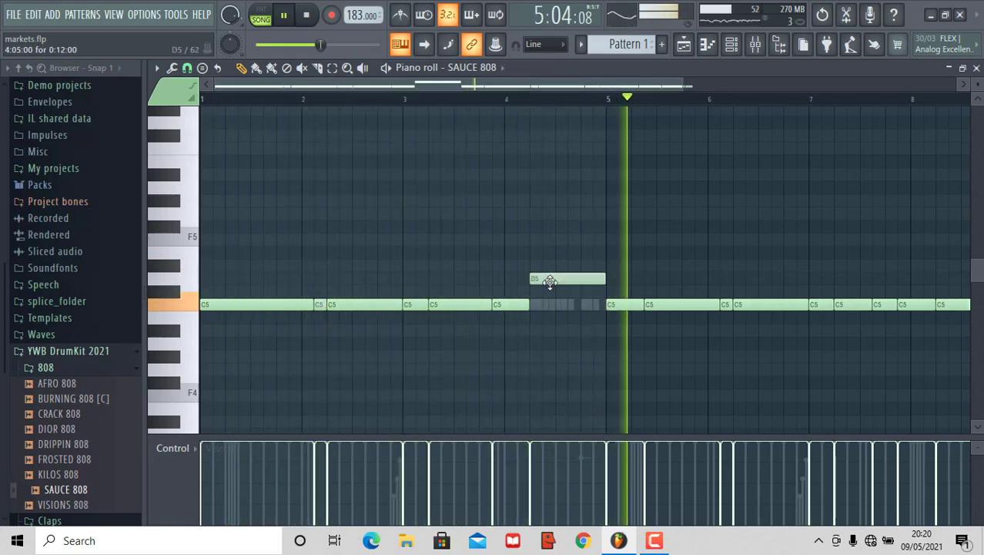
scroll(768, 191, "down", 1)
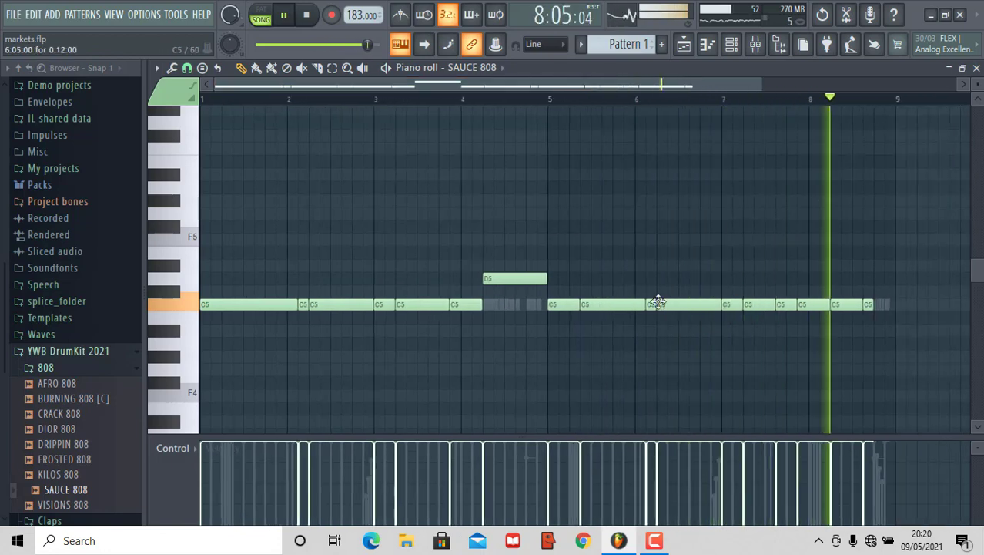
left_click_drag(527, 281, 523, 305)
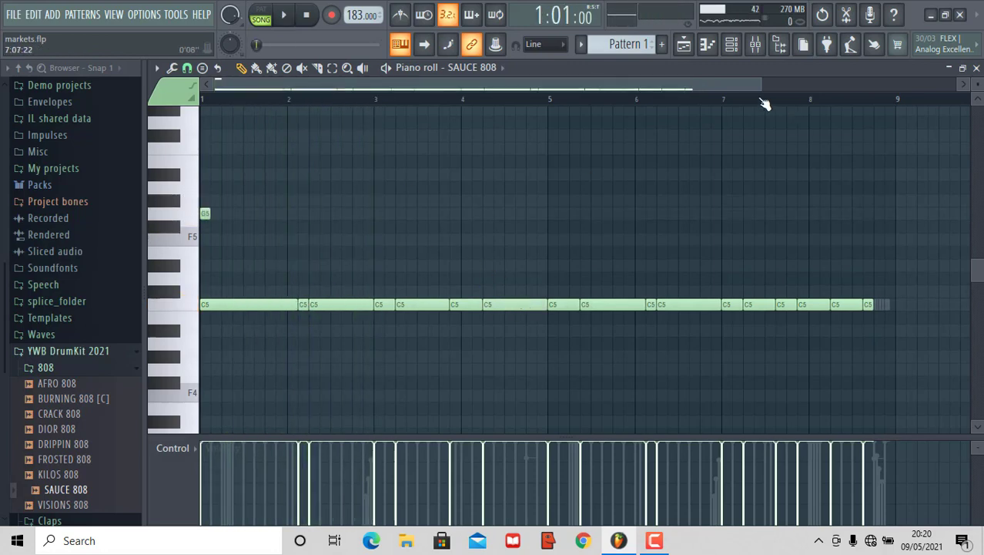
Set the snap to 1/4 step and turn the G5 note at bar 1 into a slide note 0:00:12 long.
left_click_drag(714, 85, 312, 85)
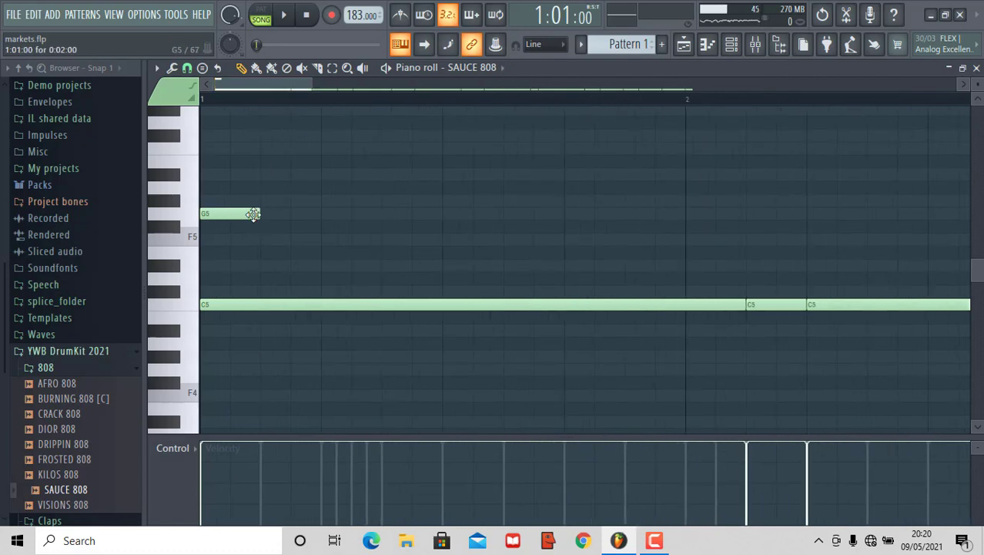
left_click(185, 69)
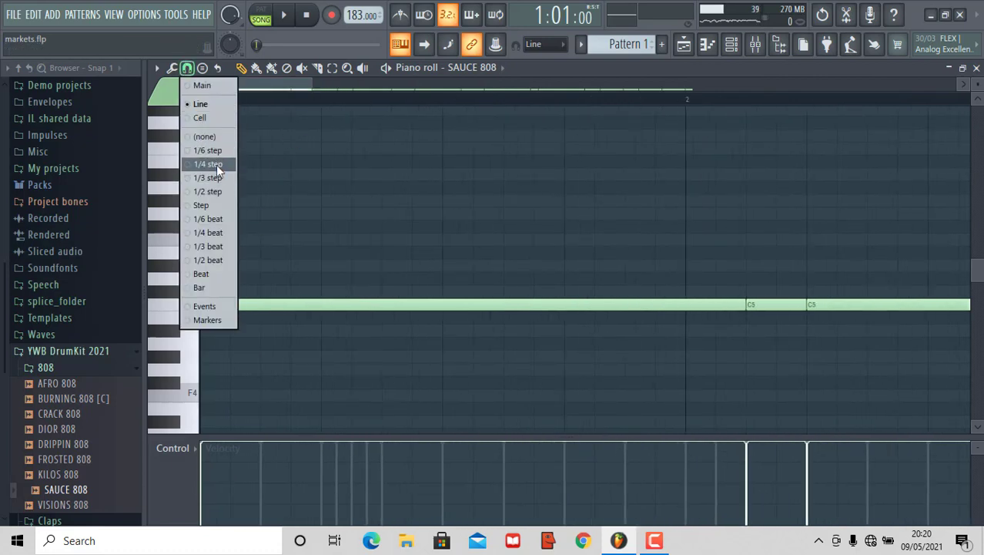
left_click(208, 164)
left_click(216, 212)
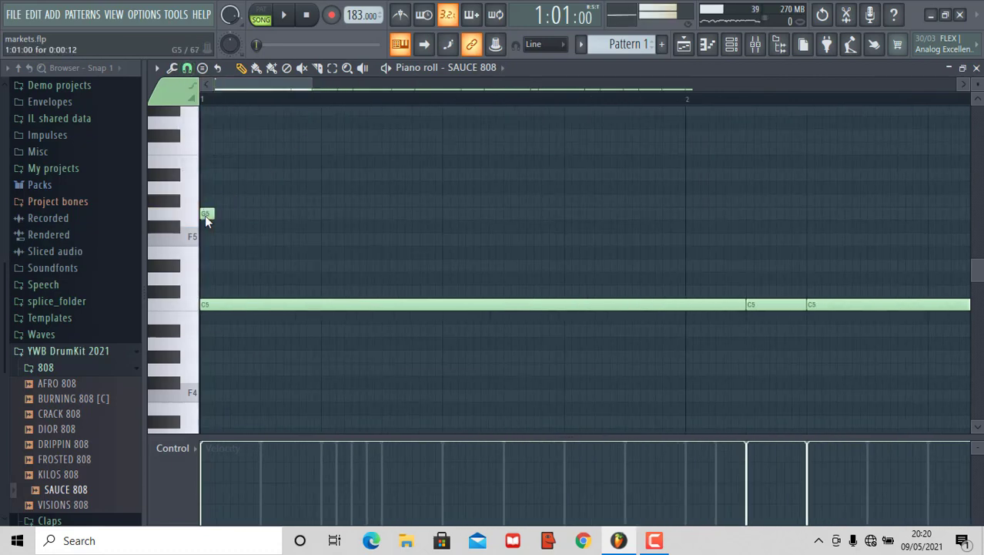
double_click(206, 215)
left_click(576, 353)
key("space")
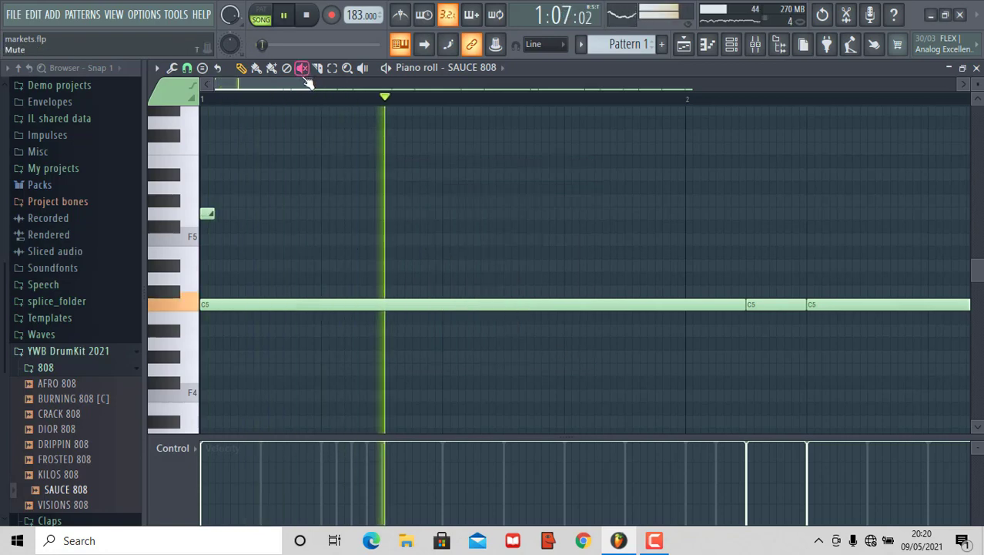
Add short slide notes at F#5 on bar 2 step 5 and at D#5 on bar 4 step 5.
left_click_drag(312, 84, 488, 98)
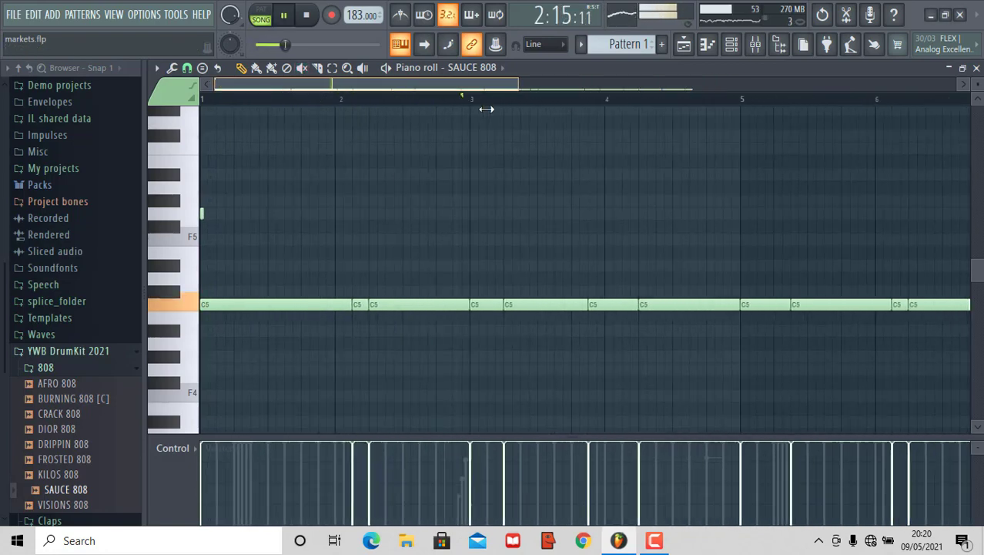
left_click(460, 240)
left_click_drag(445, 84, 638, 85)
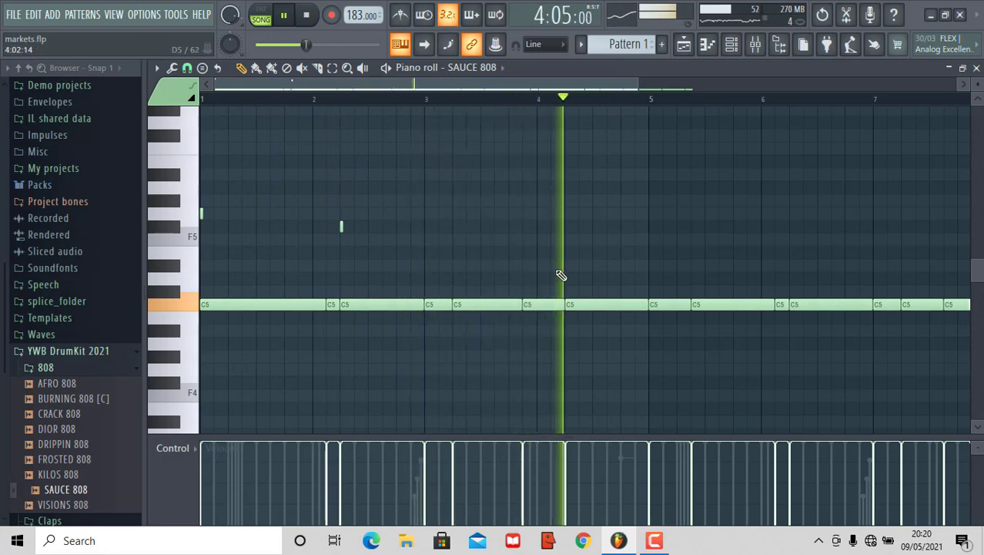
key("space")
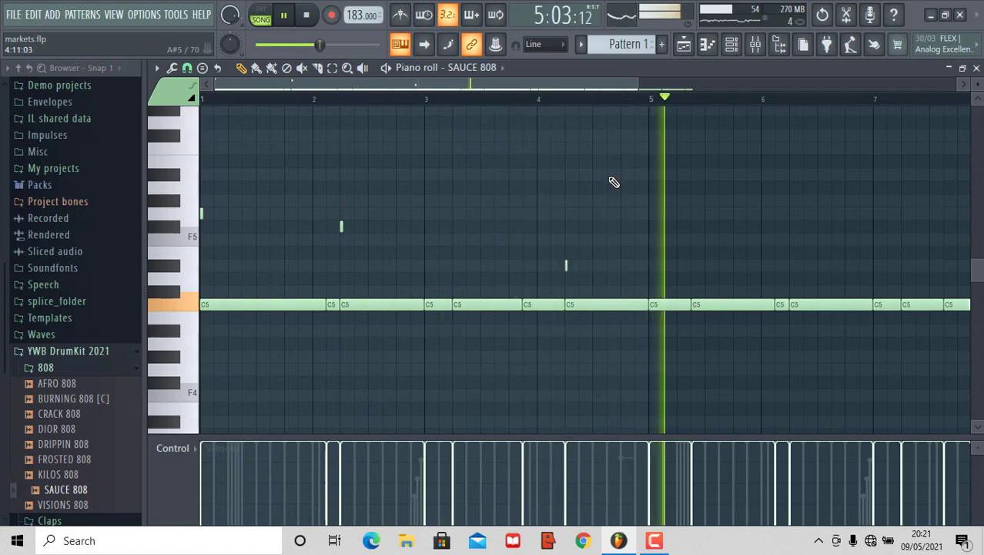
Raise the bar 4 slide note to E5 and listen to the pattern from the start.
key("space")
scroll(507, 87, "up", 4)
left_click(506, 87)
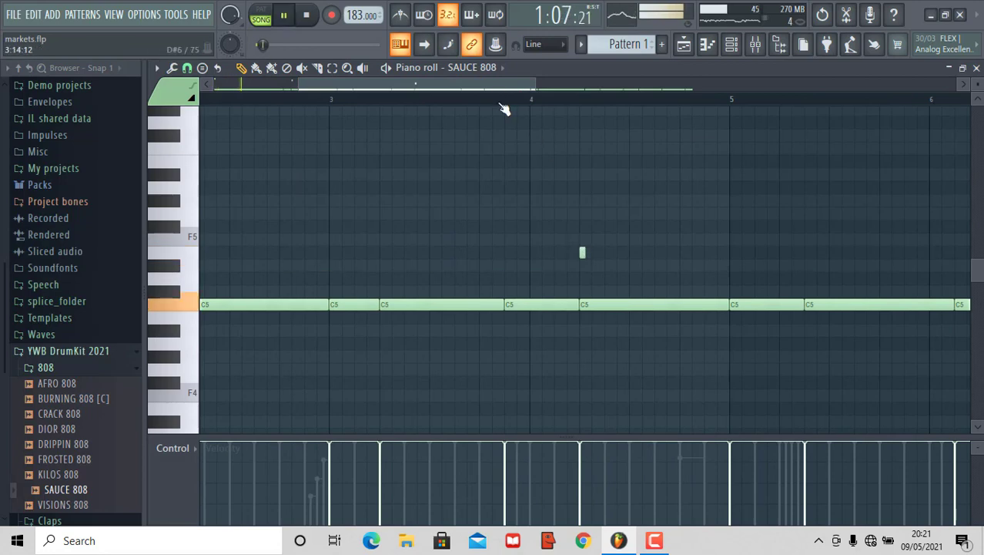
left_click_drag(453, 85, 686, 103)
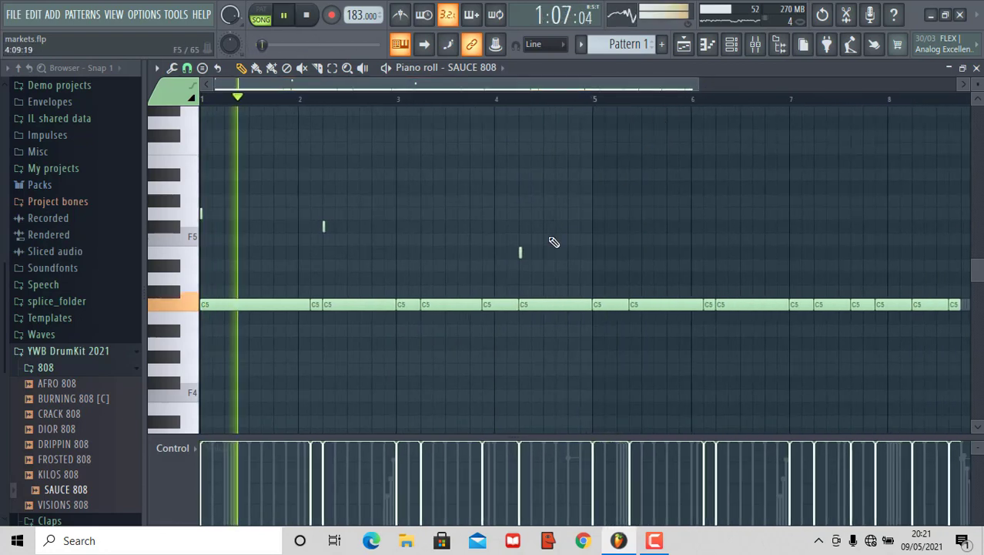
Lower the bar 4 slide note to D#5 and nudge it earlier to the last C5 note starting in bar 3.
left_click_drag(521, 252, 519, 262)
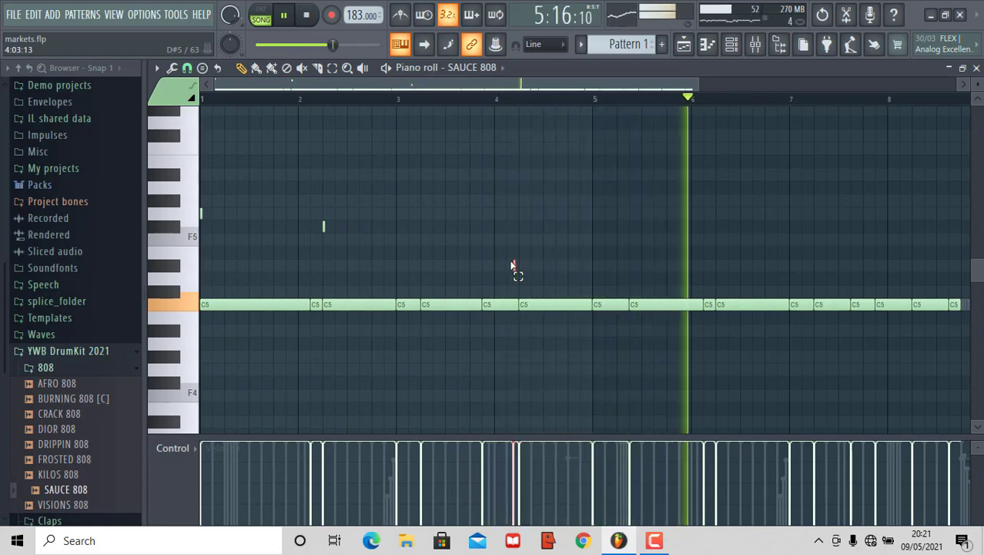
key("shift+Left")
key("shift+Left")
key("shift+Left")
key("shift+Left")
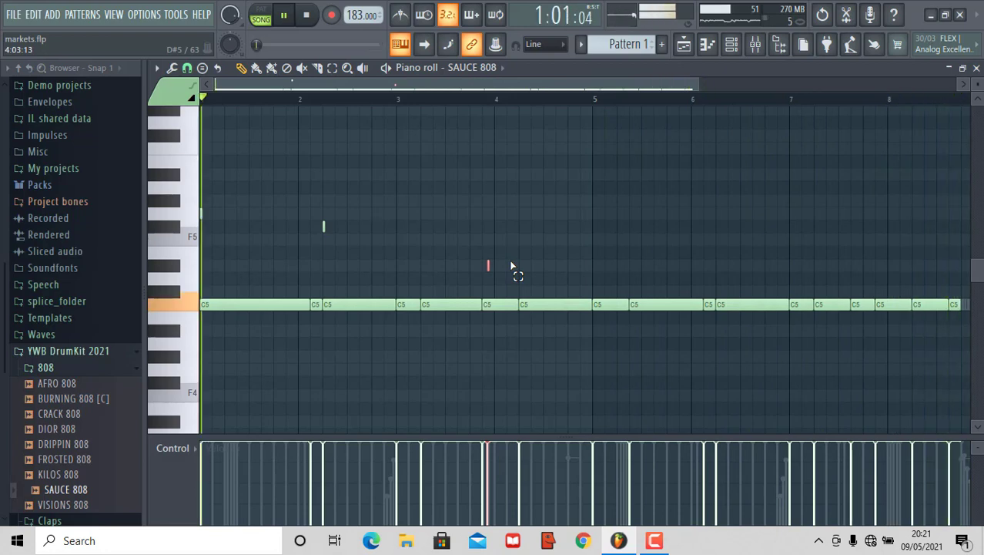
left_click_drag(688, 84, 583, 87)
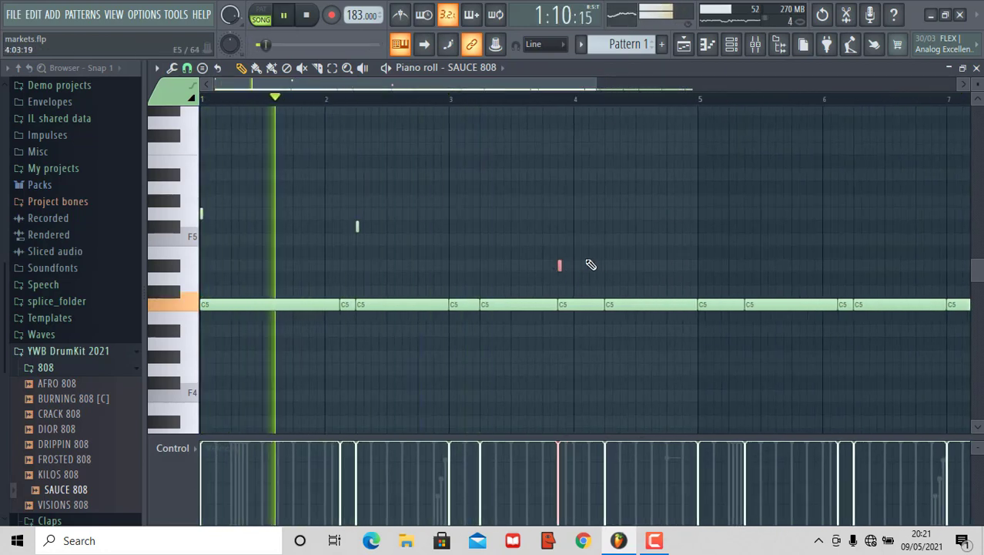
Add a short slide note on bar 4 step 5, retune it to E5 and delete the slide note in bar 3.
left_click(603, 242)
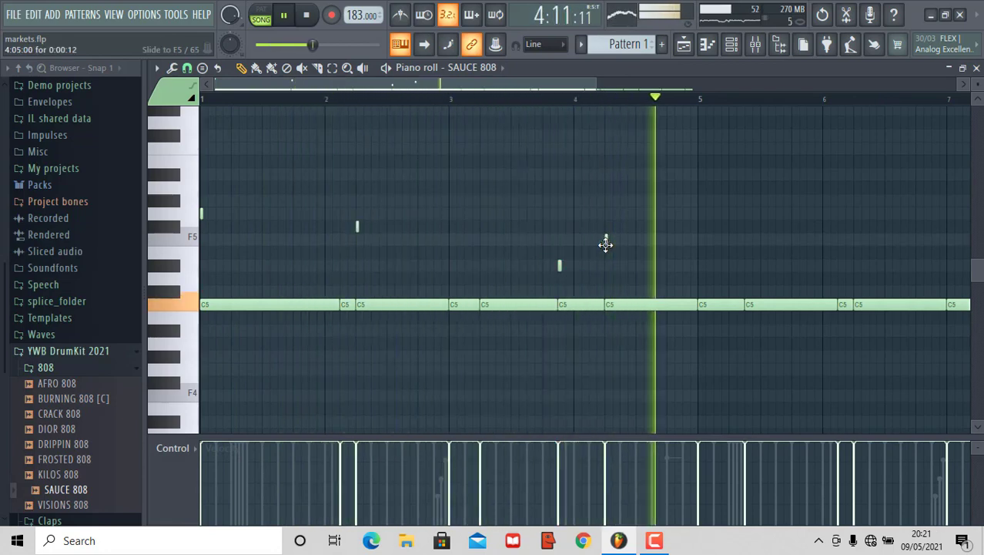
key("space")
left_click(559, 278)
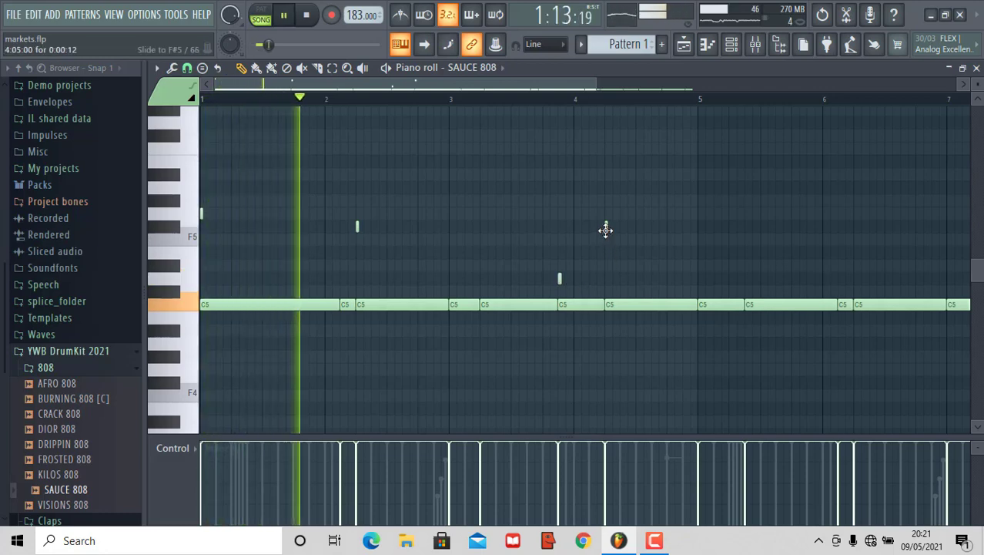
left_click_drag(607, 228, 606, 259)
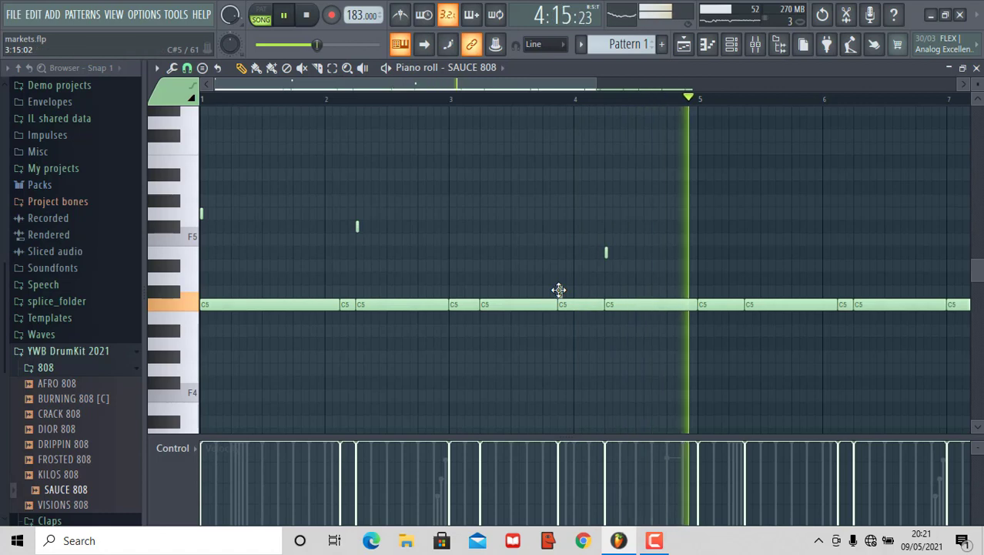
scroll(584, 86, "down", 2)
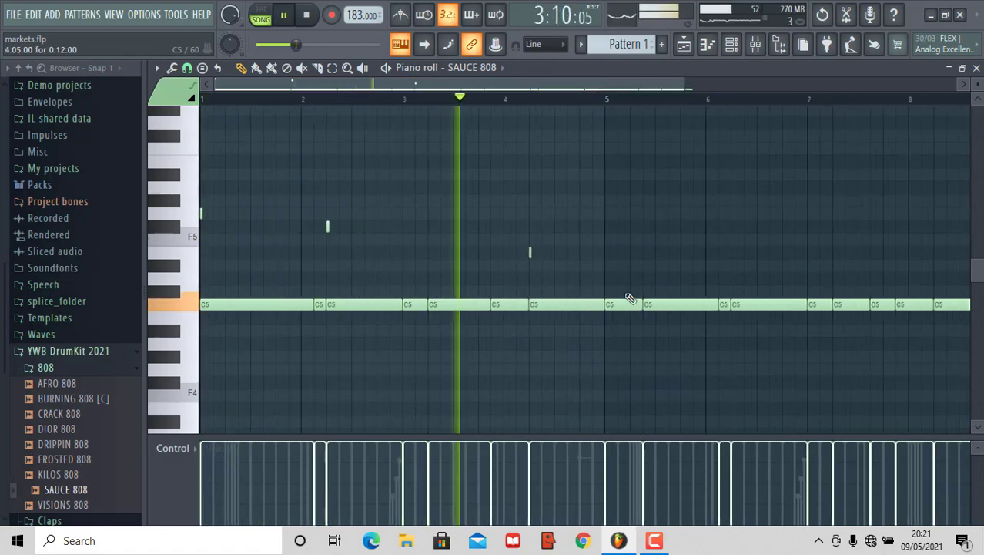
Add short slide notes at G5 on the start of bar 5 and at F#5 on bar 6 step 5.
left_click(607, 213)
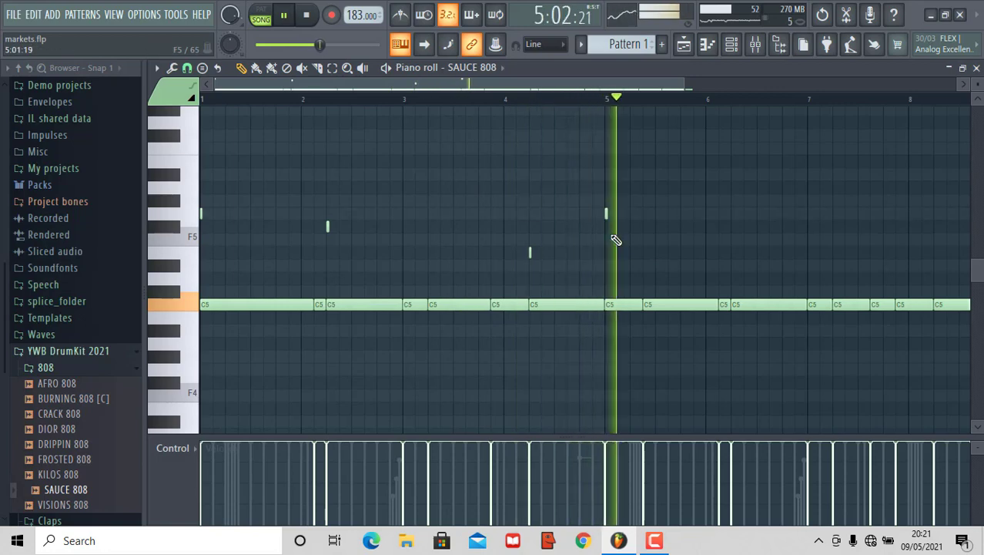
scroll(693, 86, "down", 1)
key("space")
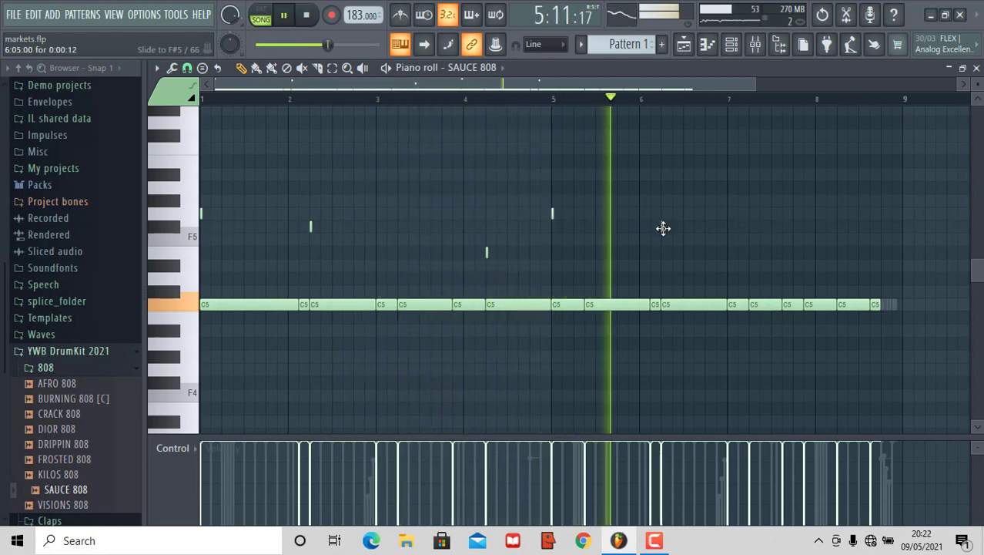
Replay the pattern from the start and lower the bar 4 slide note to D#5.
left_click(662, 226)
key("space")
key("space")
left_click_drag(747, 87, 644, 91)
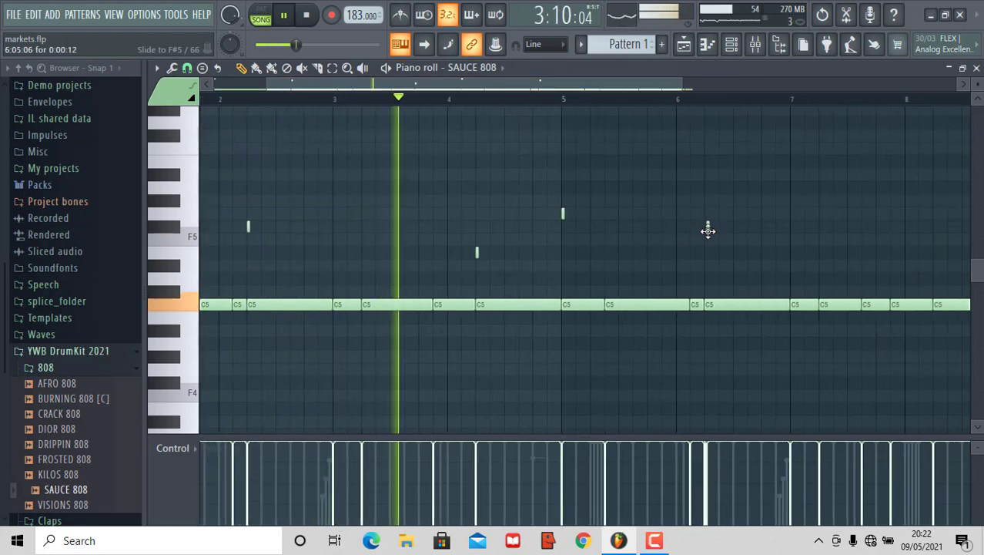
key("space")
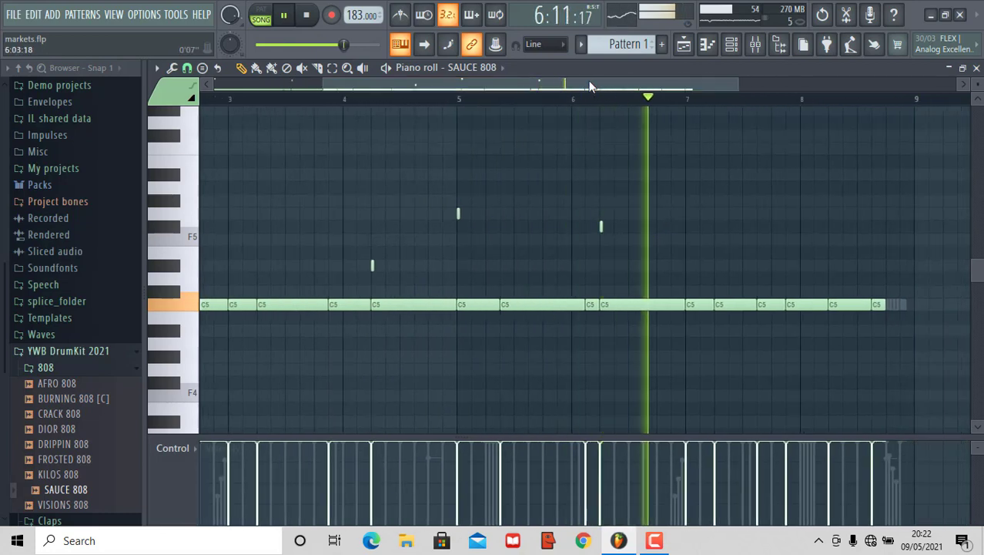
Add short slide notes at G5 on bar 5 step 7, D#5 on bar 7 step 11 and D#5 on bar 8 step 5.
left_click_drag(561, 88, 474, 87)
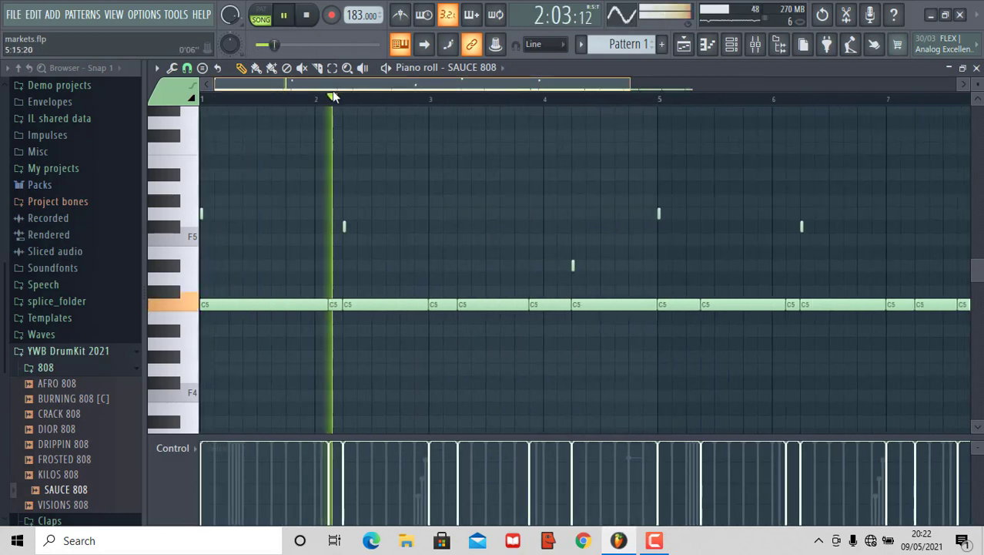
left_click(549, 214)
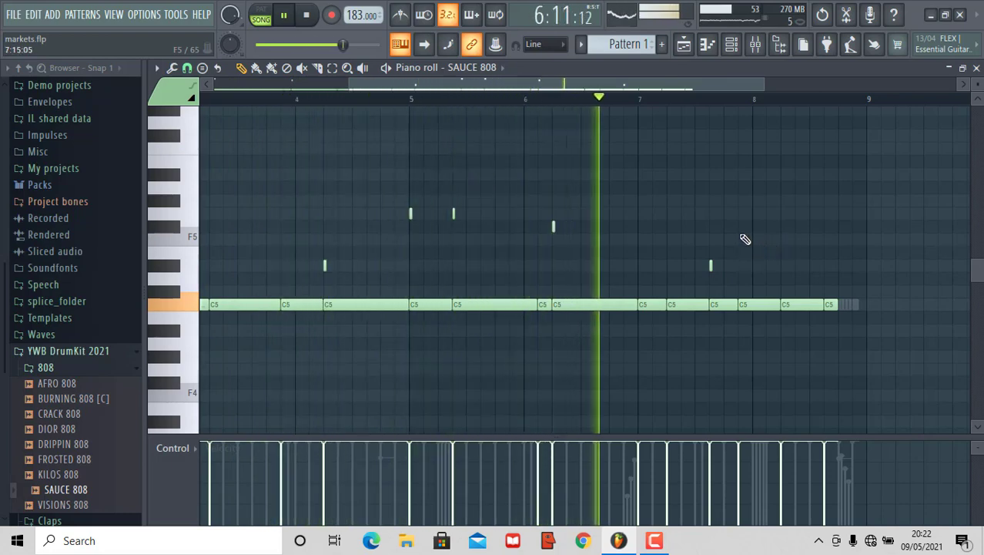
left_click(740, 226)
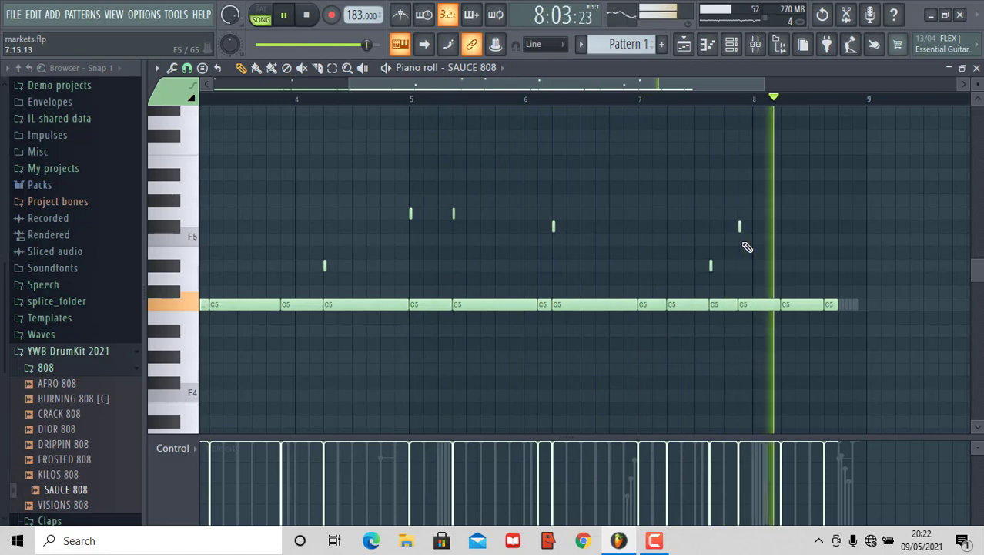
right_click(740, 227)
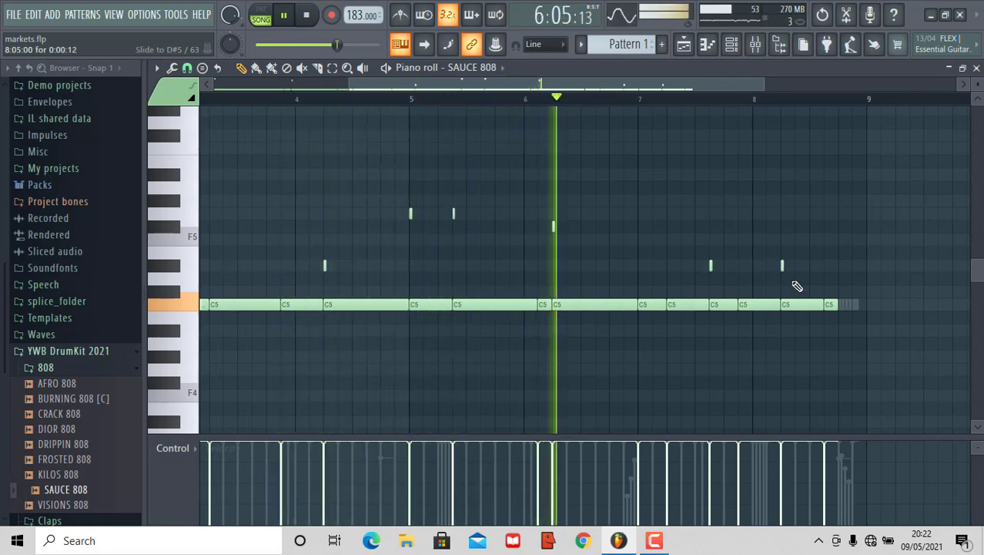
Duplicate the last short C5 note of bar 8 twice to extend the bassline to bar 9.
left_click(836, 306, "ctrl")
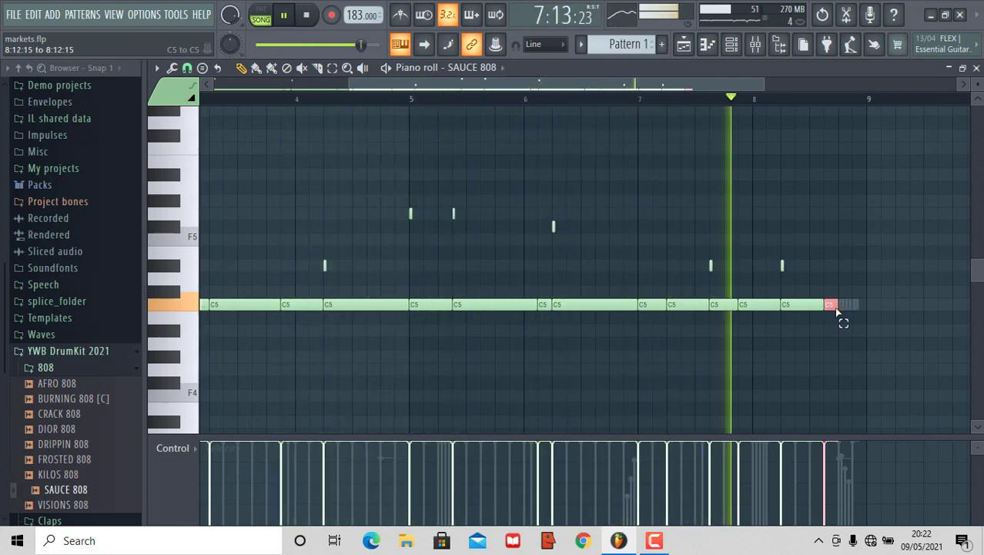
key("ctrl+b")
key("ctrl+b")
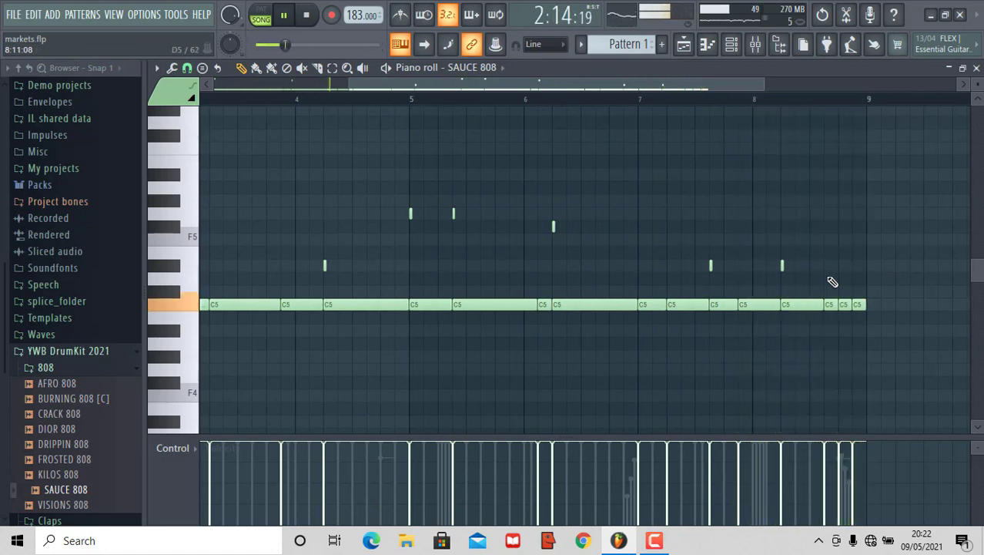
Try rising slide notes at D#5, F#5 and G#5 over the last three C5 notes of bar 8, and delete them.
left_click(828, 267)
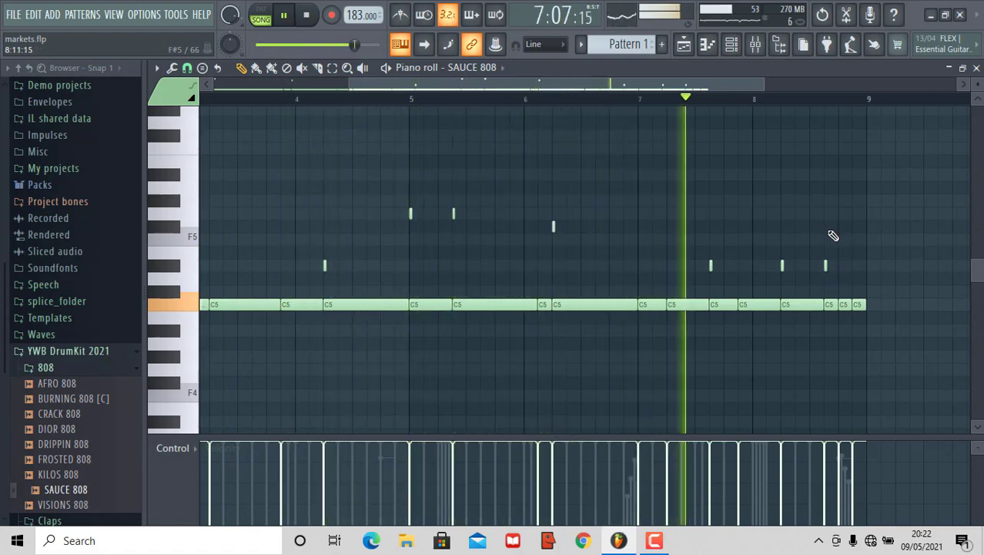
left_click(840, 226)
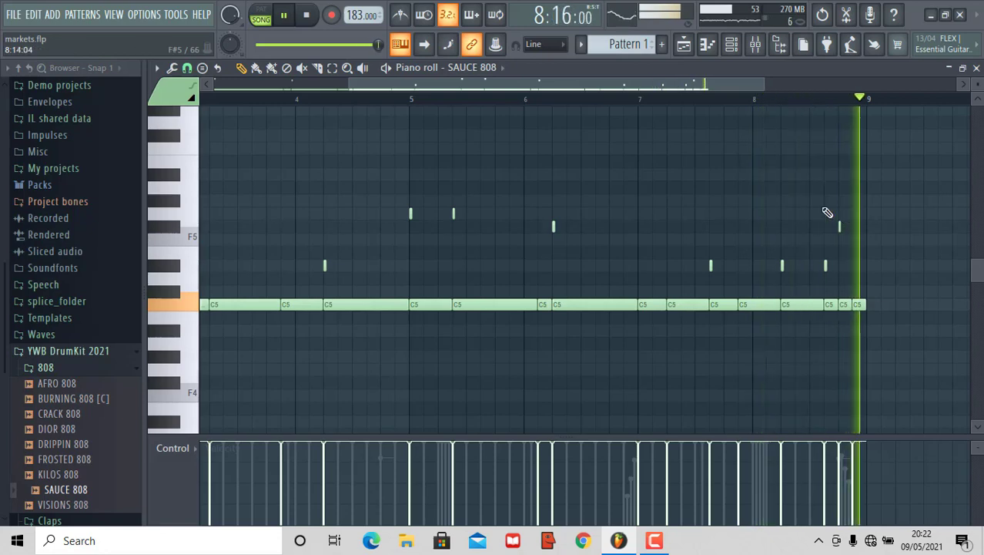
left_click_drag(348, 86, 630, 85)
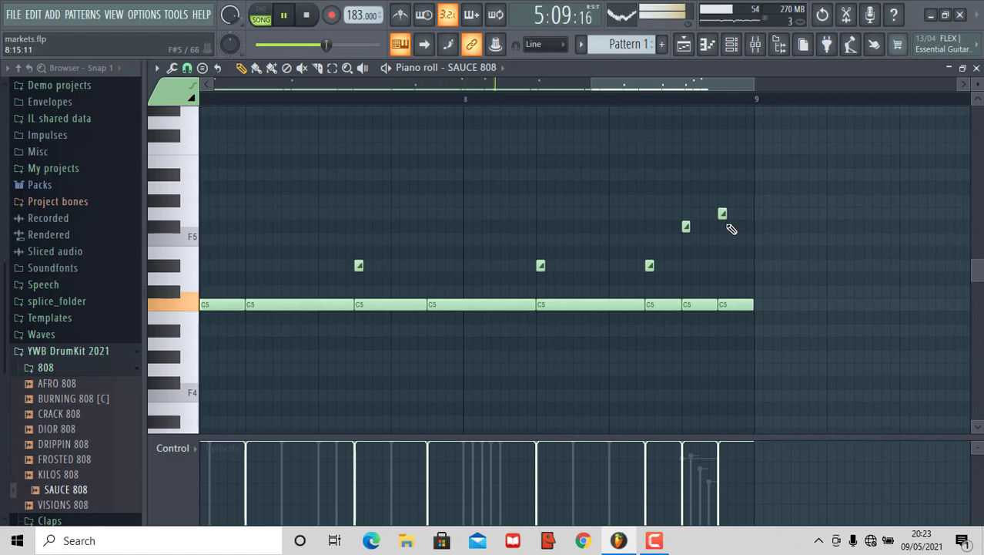
mouse_move(590, 91)
left_mouse_down()
mouse_move(231, 88)
mouse_move(609, 89)
left_mouse_up()
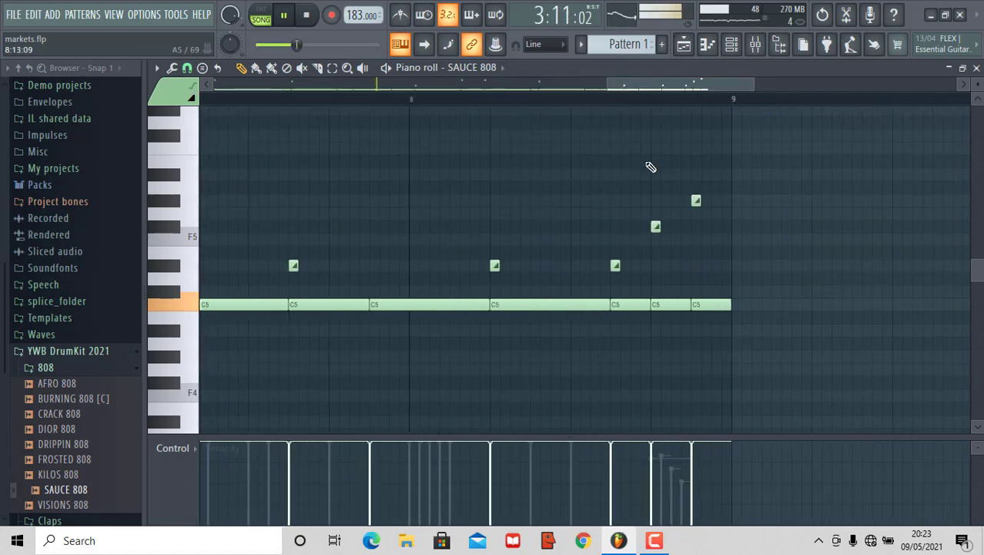
mouse_move(607, 82)
left_mouse_down()
mouse_move(343, 85)
mouse_move(608, 85)
left_mouse_up()
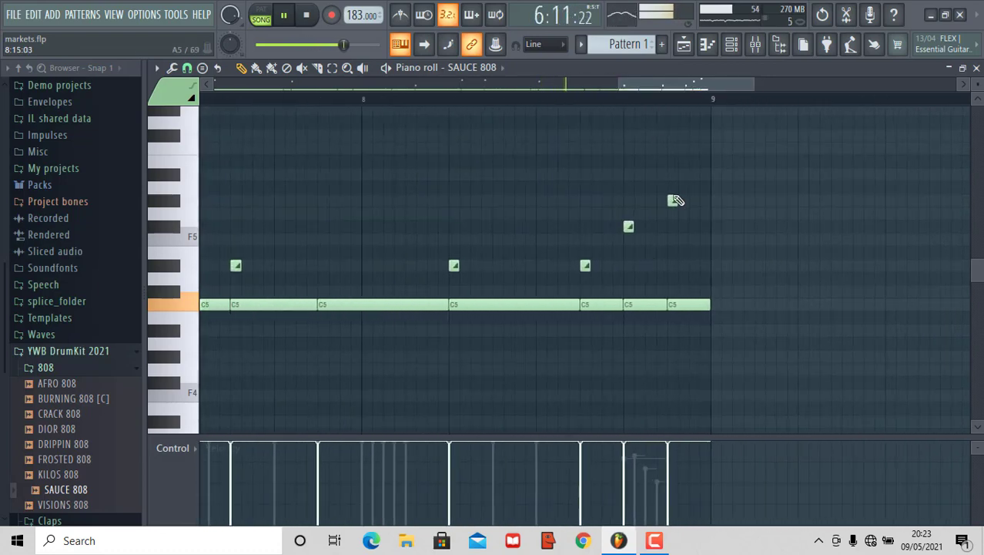
left_click_drag(585, 263, 585, 239)
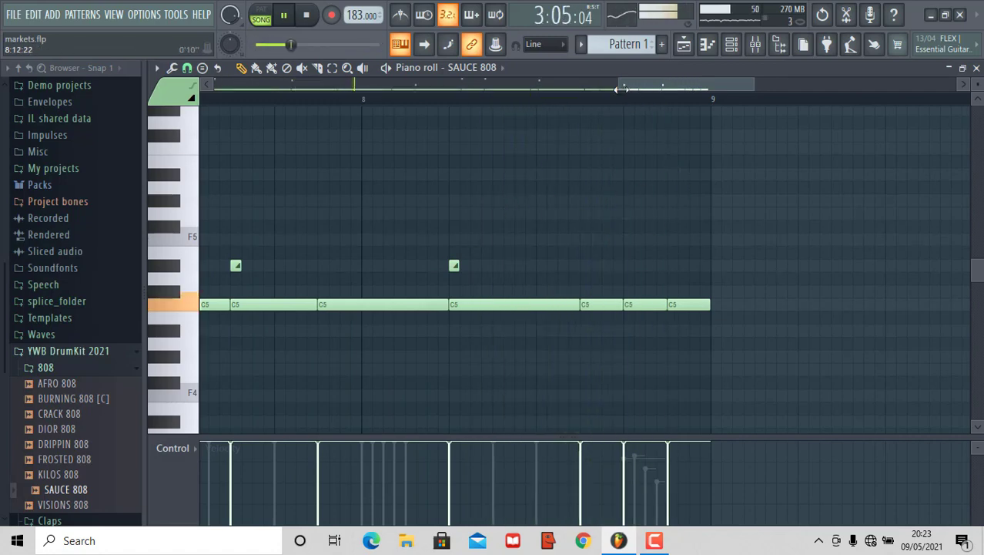
Delete the D#5 slide note near the end of bar 7 in the SAUCE 808 pattern.
left_click_drag(621, 89, 308, 84)
scroll(757, 200, "up", 3)
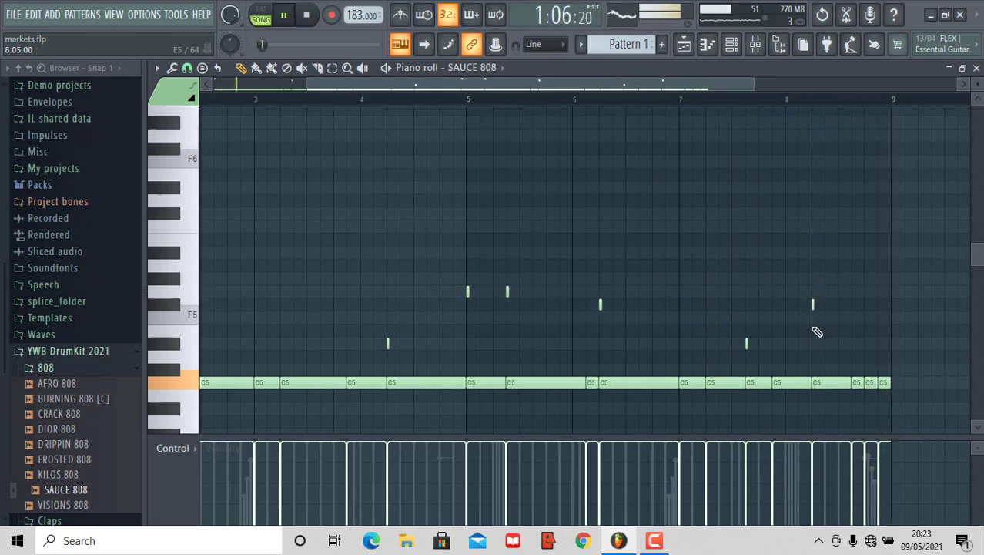
left_click_drag(757, 79, 775, 106)
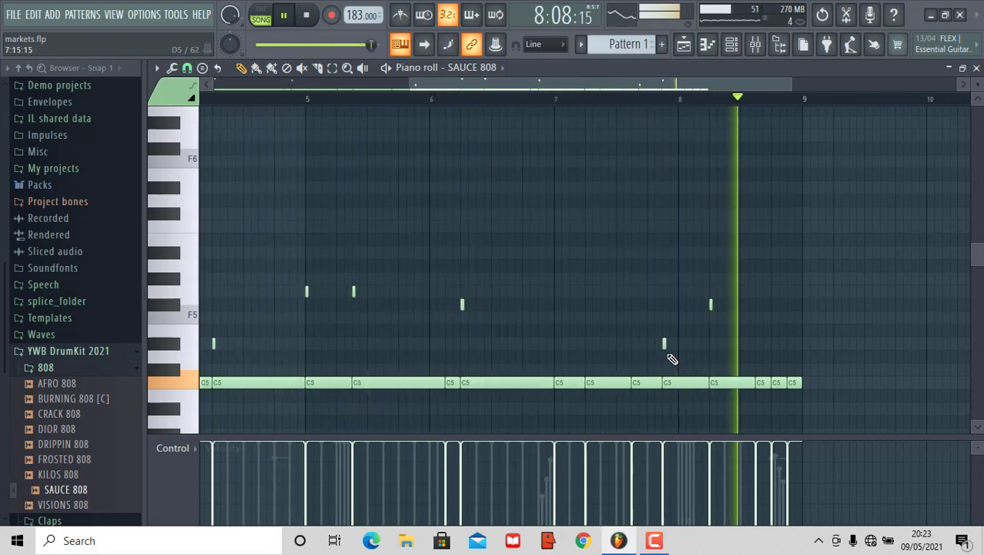
right_click(663, 343)
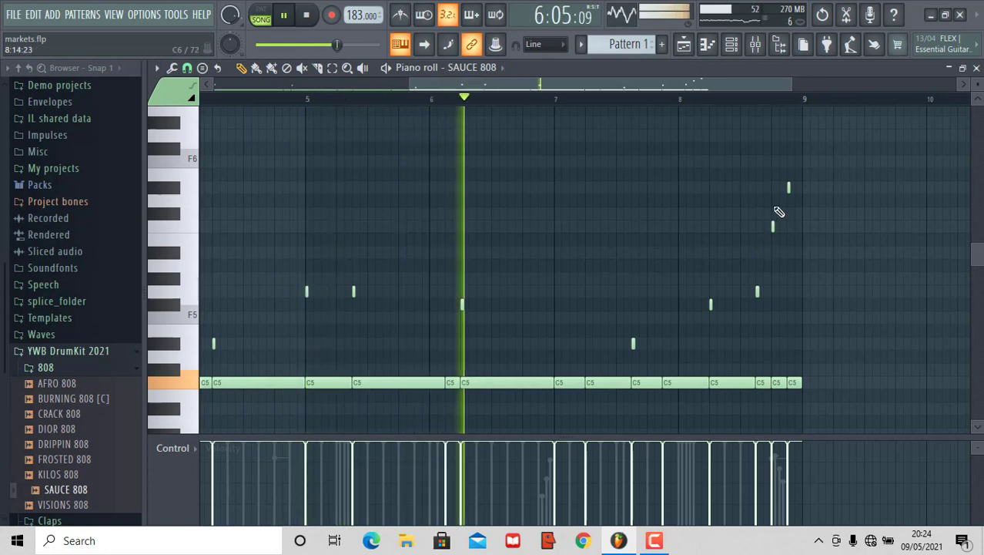
Delete the D#5 slide note near the start of bar 7 in the SAUCE 808 pattern.
left_click_drag(733, 79, 784, 84)
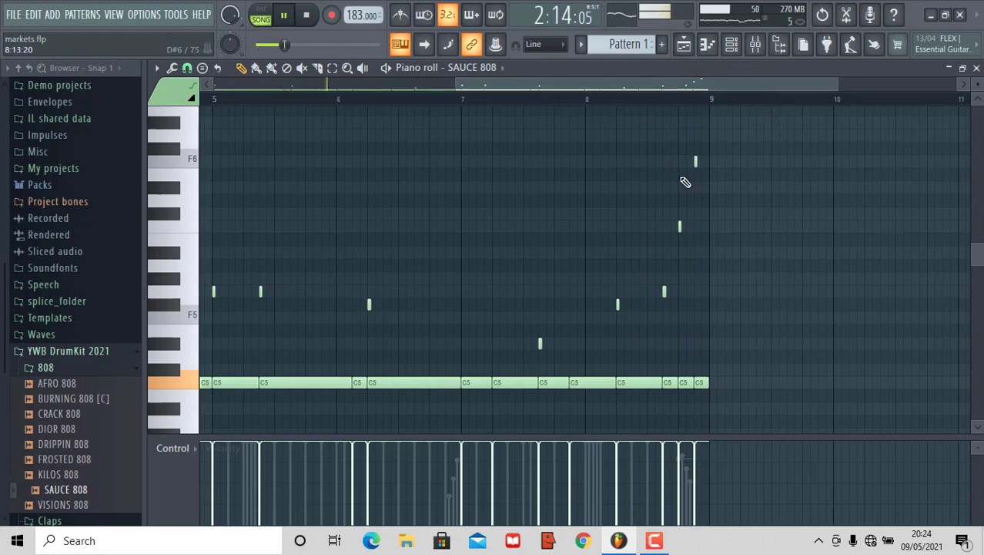
left_click_drag(667, 107, 639, 119)
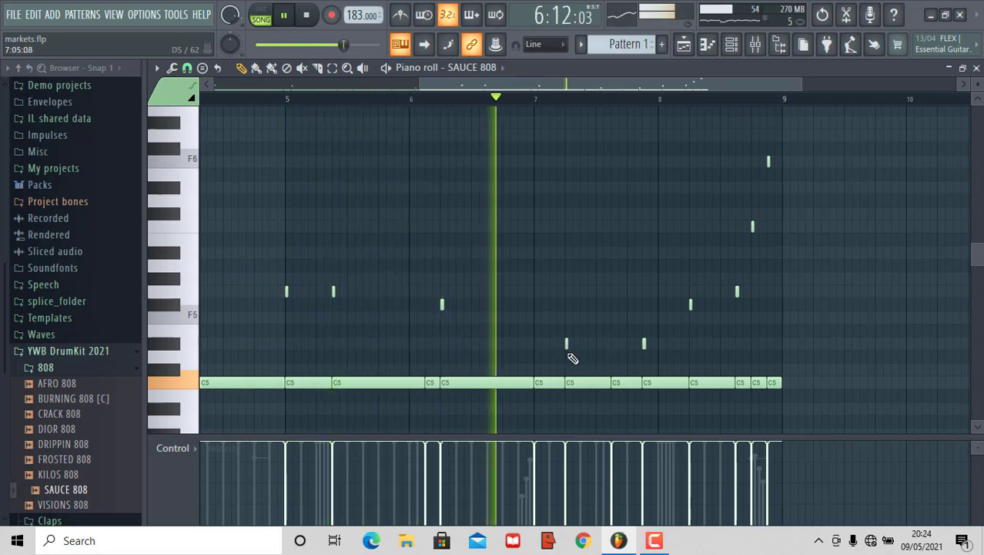
right_click(567, 345)
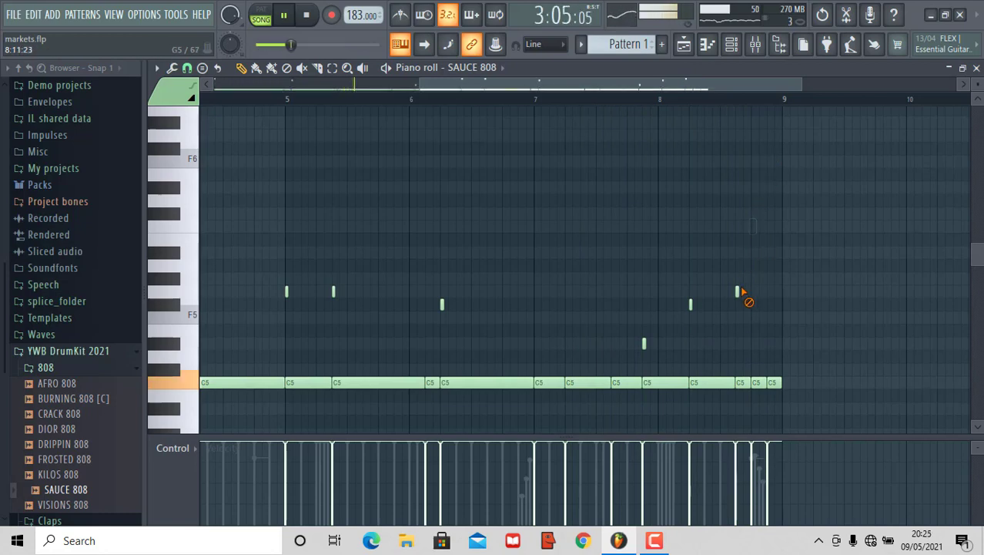
Extend the last C5 note to the end of bar 8 and add a short A#5 slide note above it.
left_click_drag(751, 383, 782, 382)
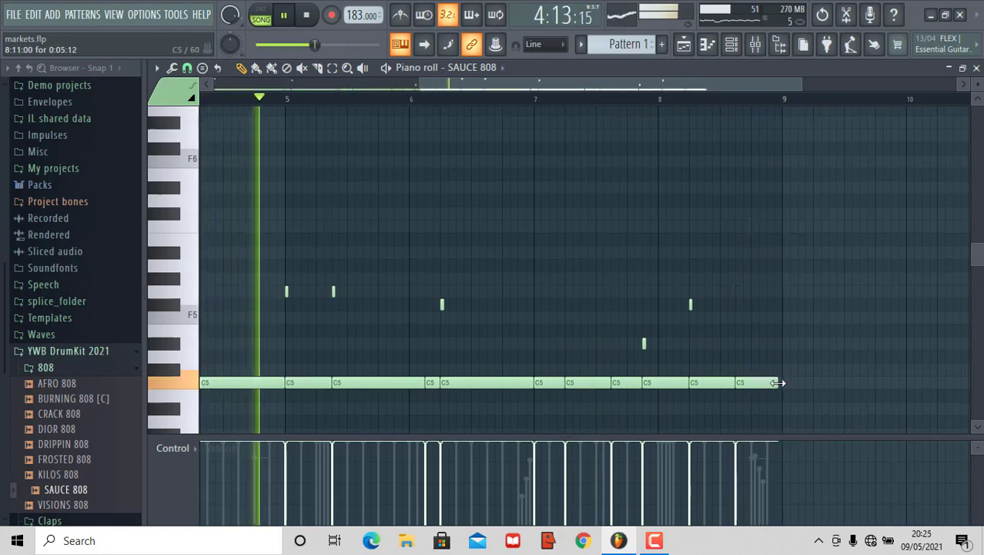
left_click(691, 303)
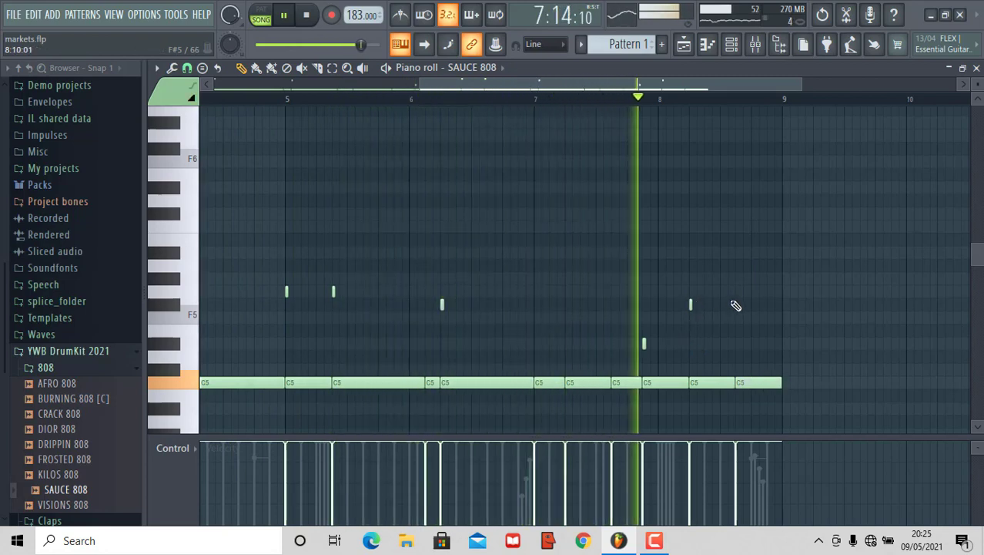
left_click(753, 254)
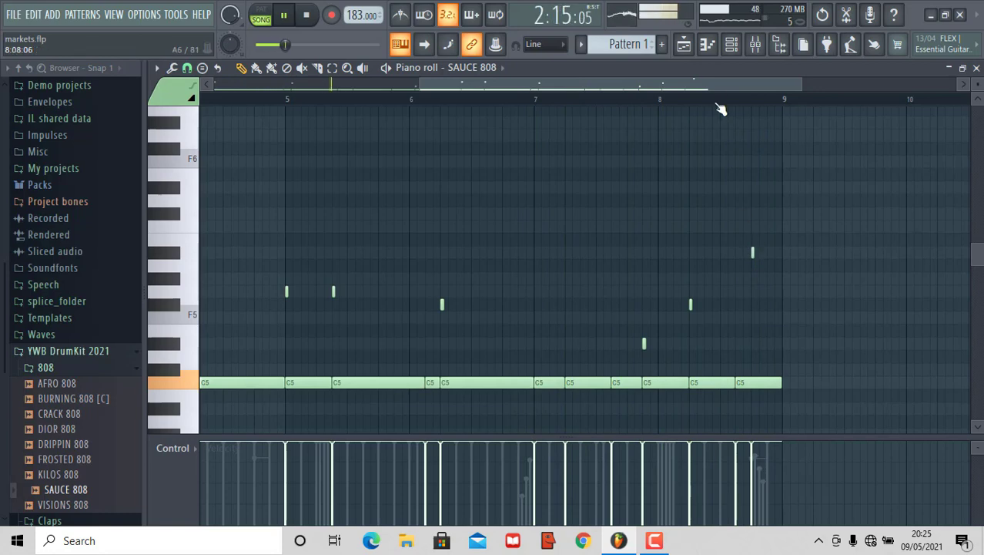
mouse_move(710, 83)
left_mouse_down()
mouse_move(674, 82)
mouse_move(694, 82)
left_mouse_up()
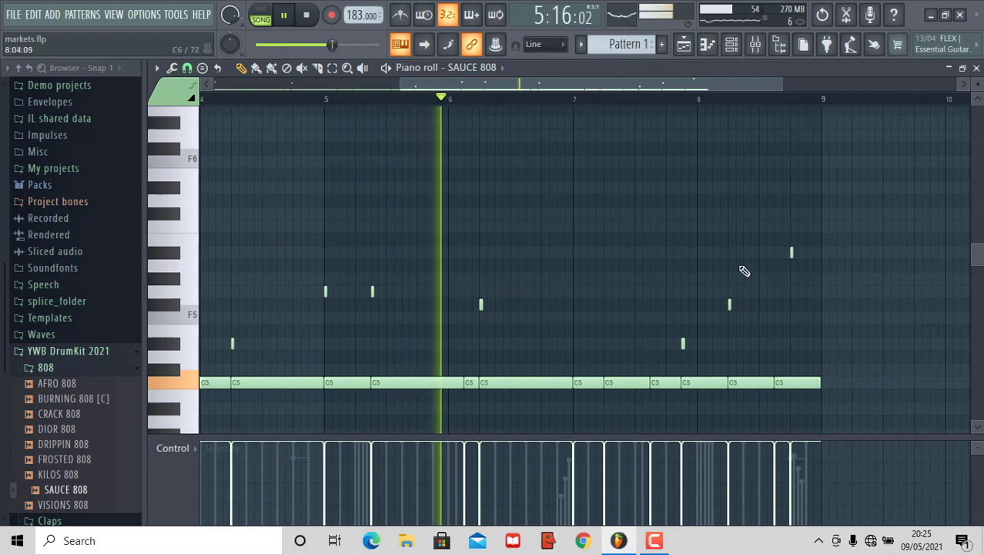
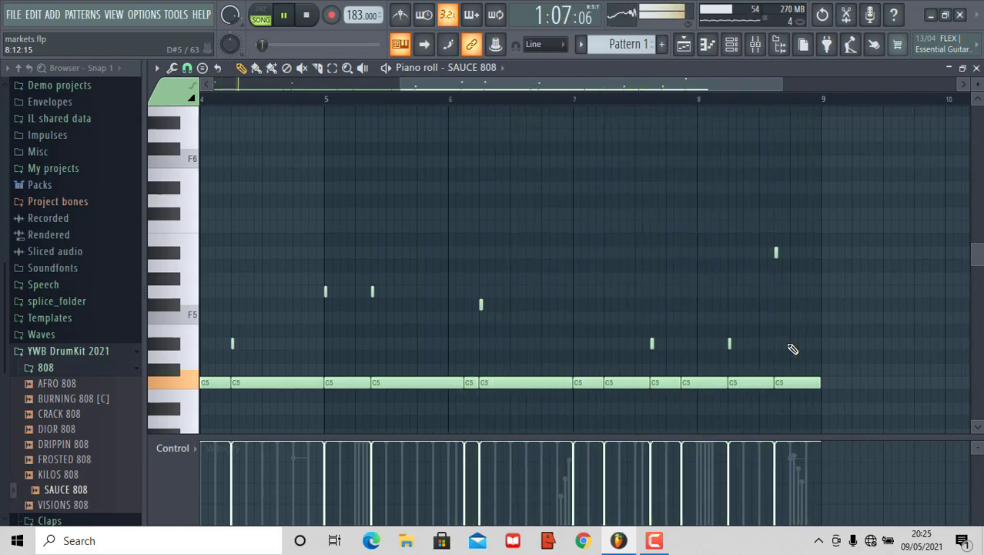
scroll(398, 87, "down", 2)
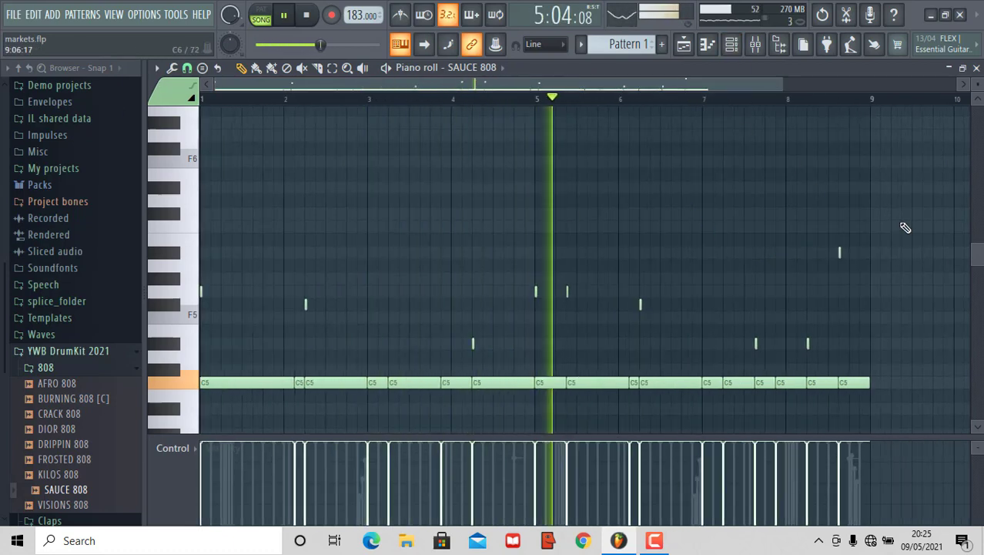
Add Clap 7 from the YWB DrumKit 2021 Claps folder as a new channel and route it to mixer track 8.
left_click(732, 44)
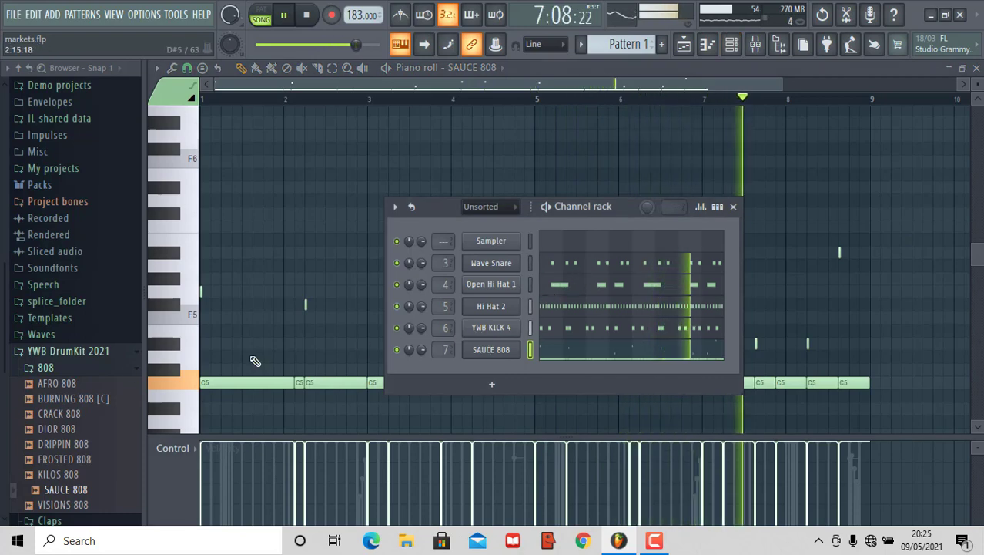
left_click(59, 370)
left_click(65, 383)
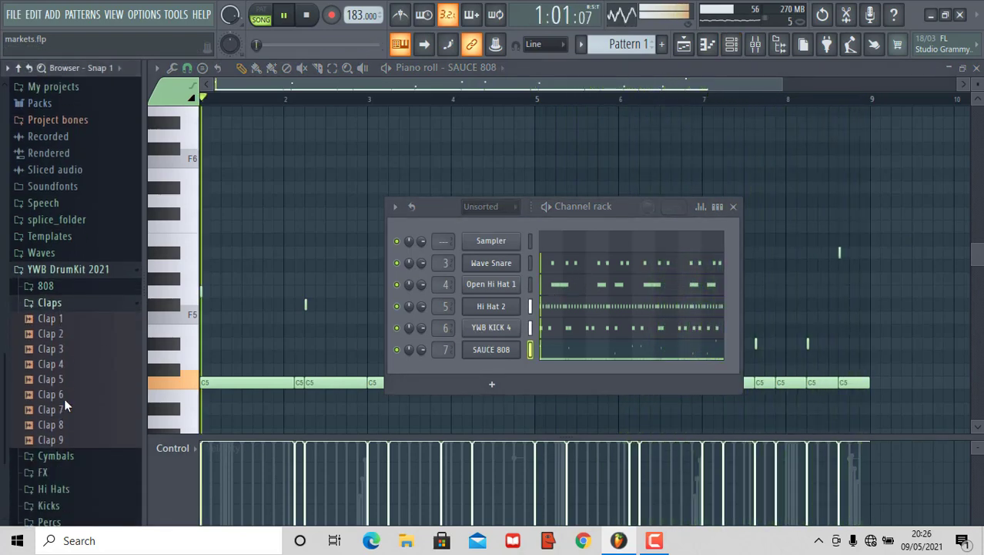
left_click(71, 311)
key("space")
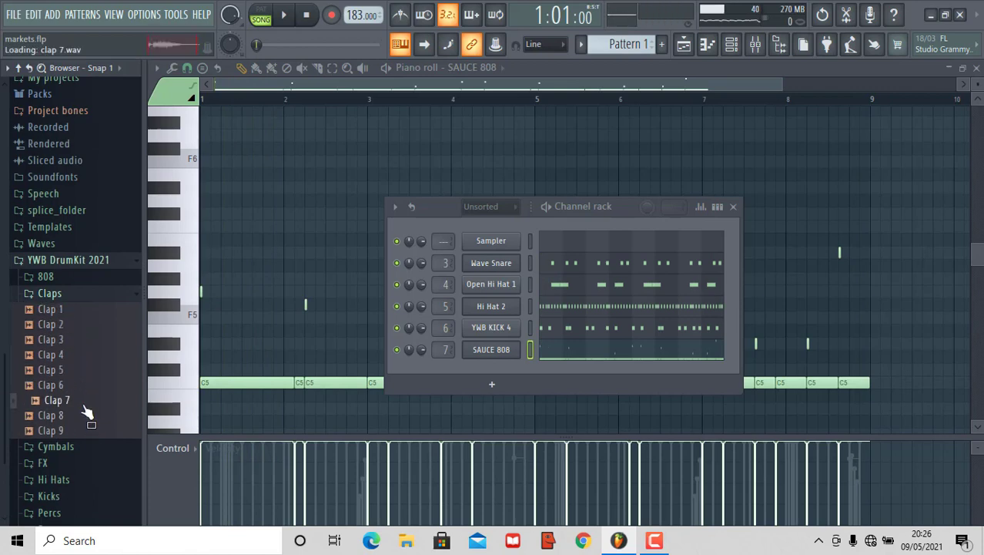
left_click_drag(480, 370, 482, 373)
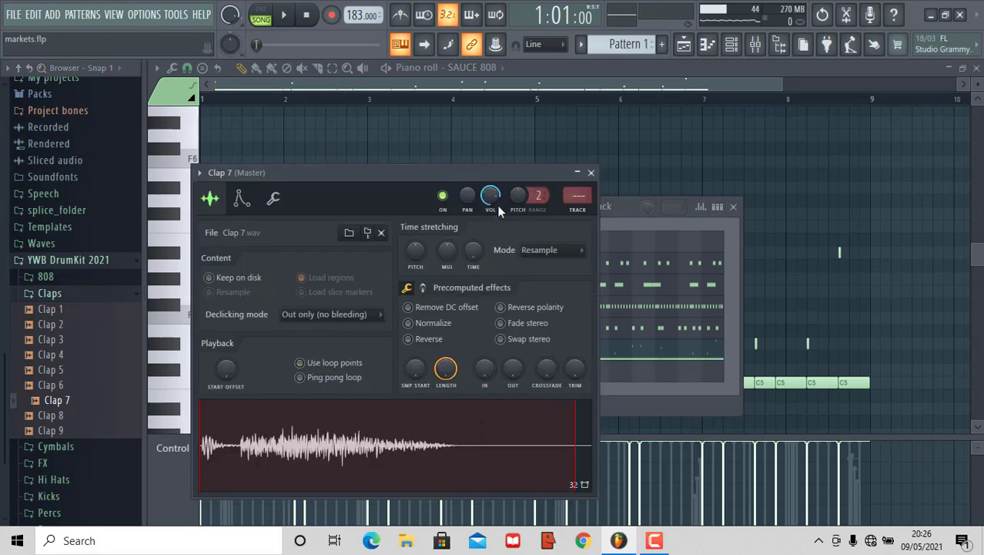
left_click(630, 236)
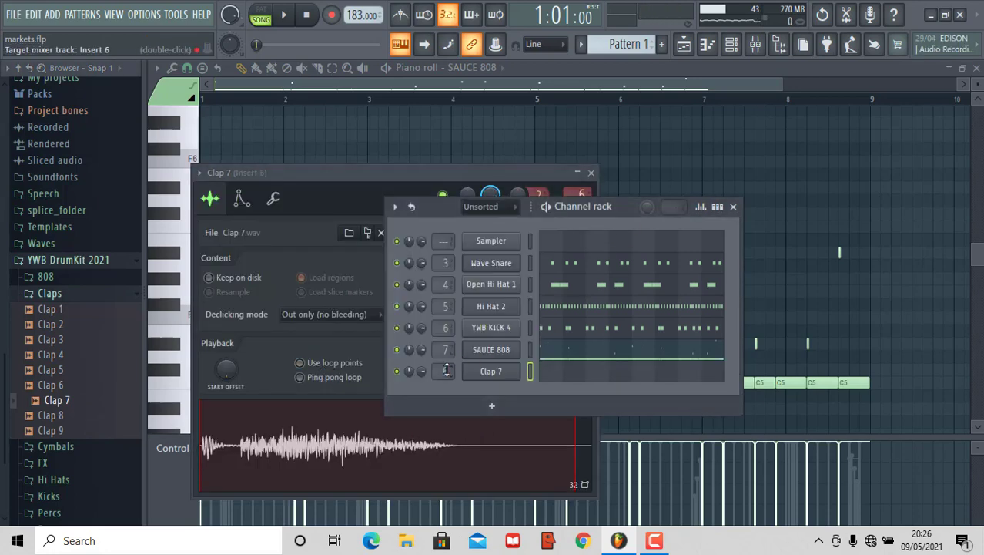
Play the song and lower the volume fader of mixer Insert 8.
key("space")
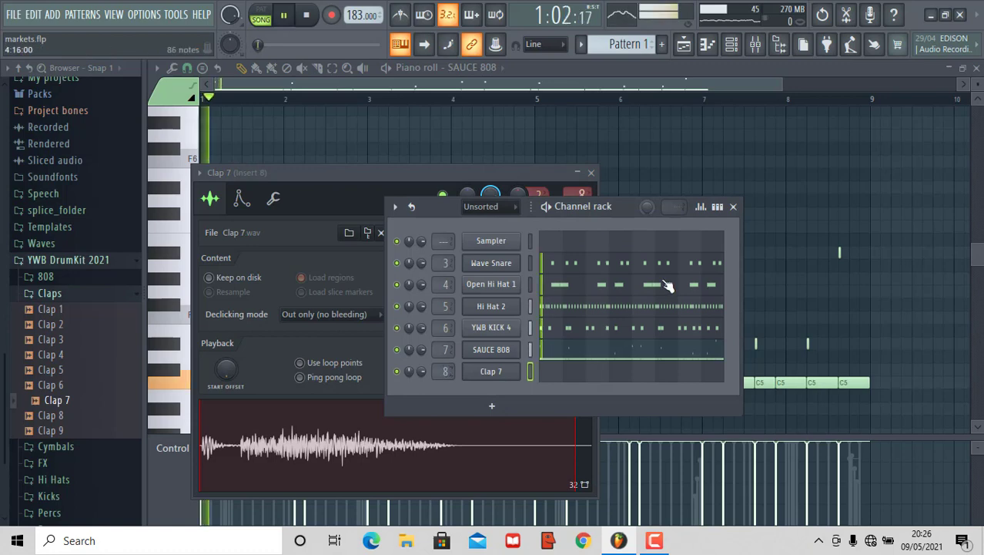
left_click(755, 44)
left_click_drag(464, 308, 464, 383)
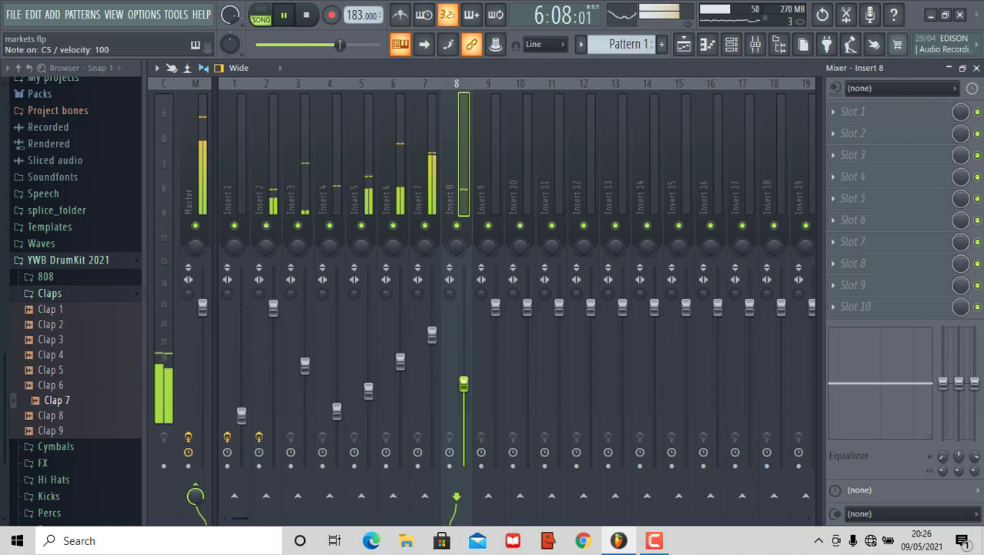
Open the Clap 7 piano roll, check the Wave Snare note placement for reference, and return to Clap 7.
left_click(734, 48)
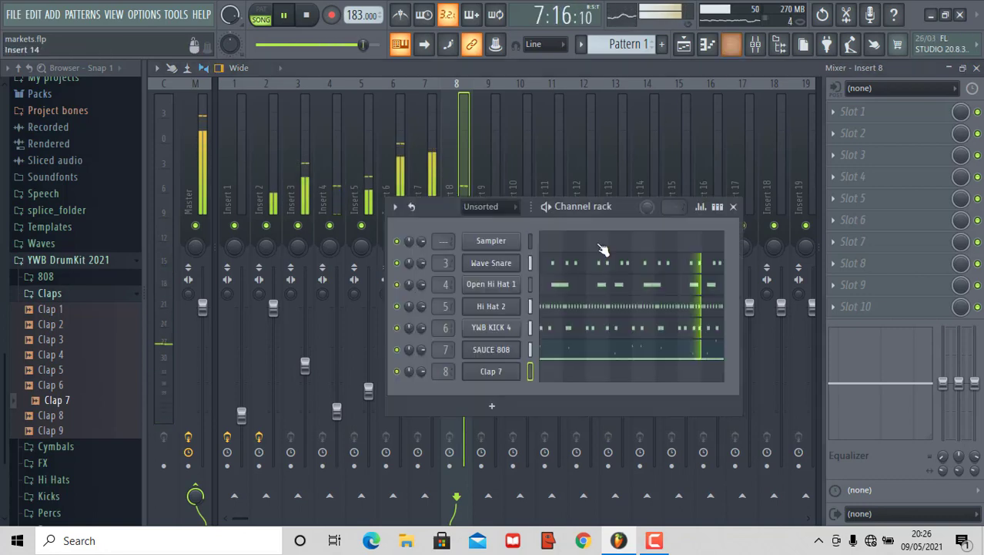
left_click(545, 378)
key("space")
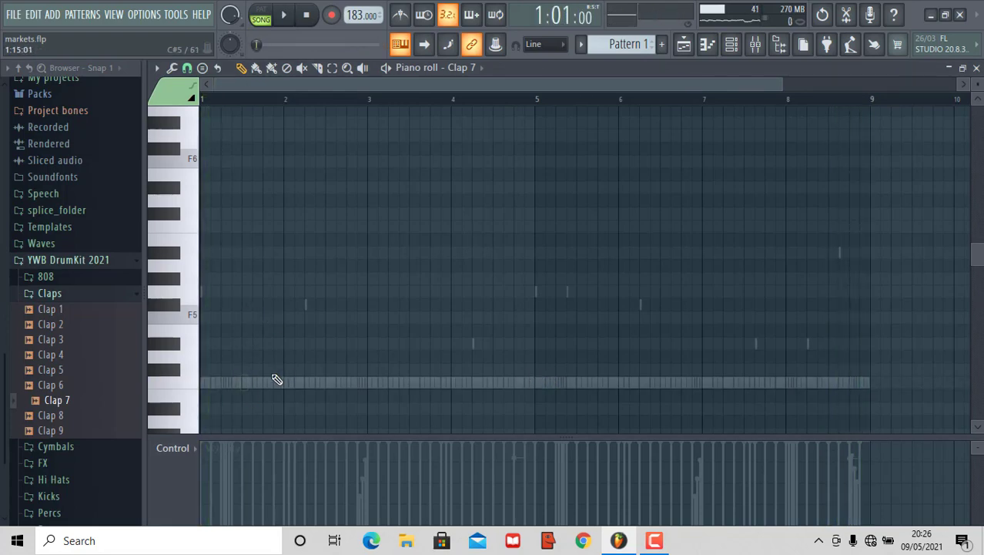
left_click(484, 68)
left_click(485, 149)
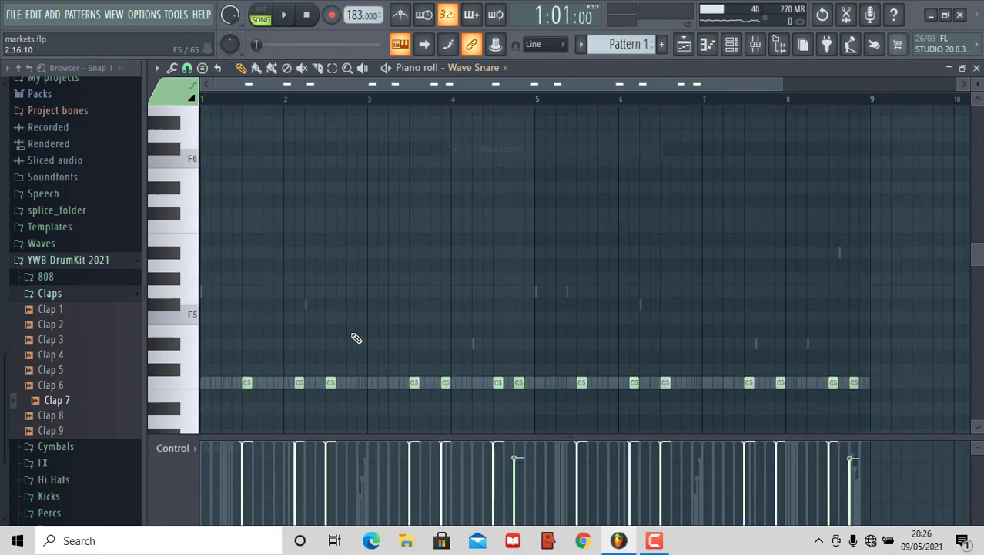
left_click(499, 71)
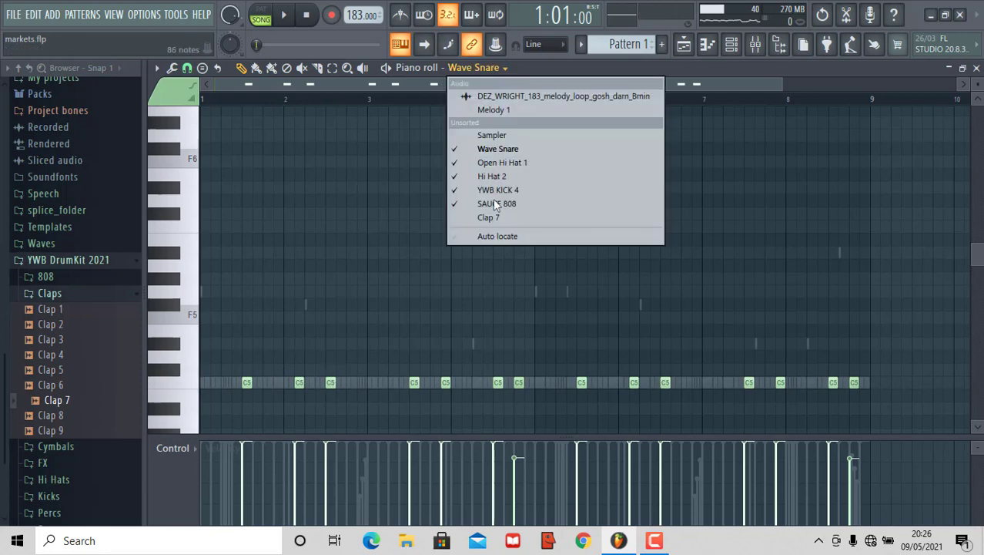
left_click(488, 215)
key("space")
left_click(247, 382)
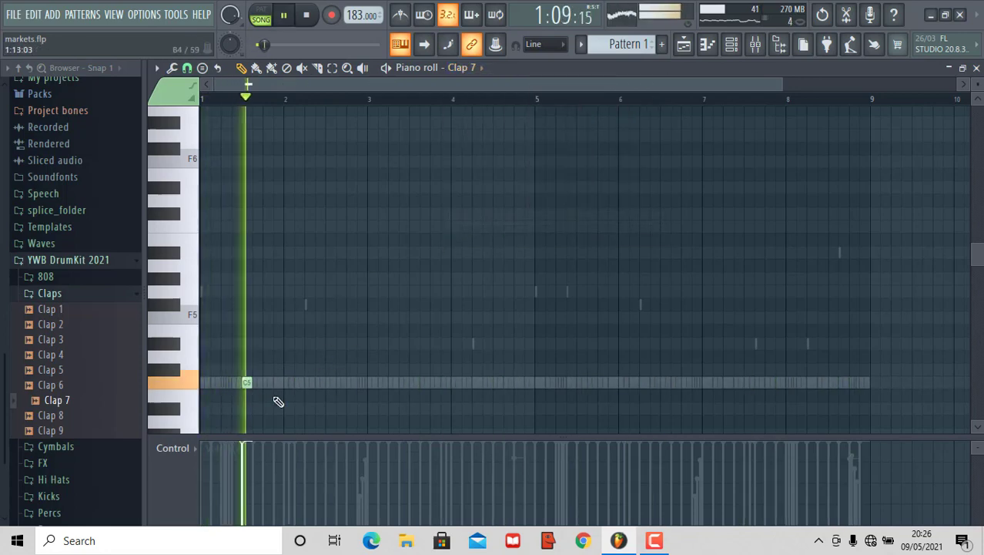
left_click(331, 383)
key("space")
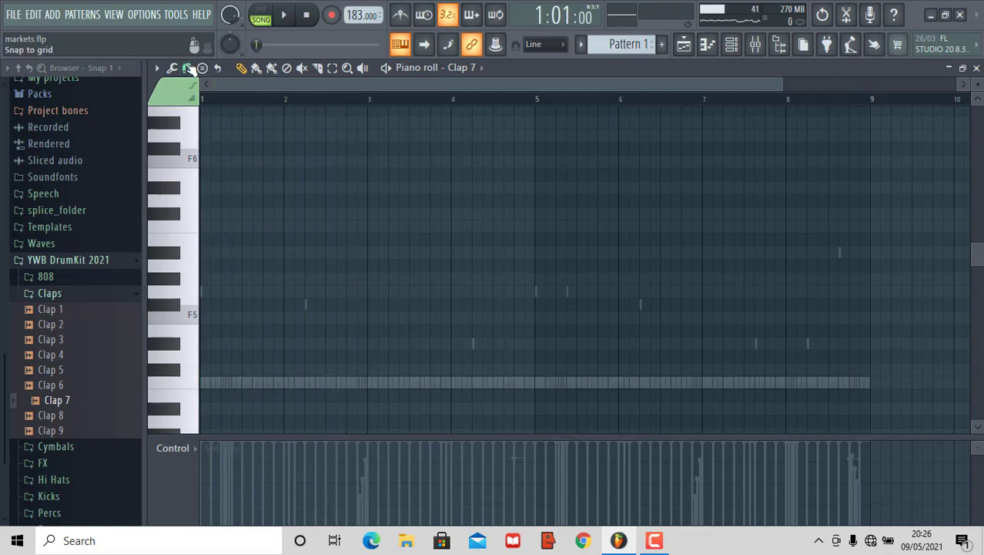
Adjust the piano roll's grid snap and place a short C5 Clap 7 note halfway through each of bars 1 to 8.
left_click(187, 67)
left_click(199, 104)
left_click(190, 70)
left_click(197, 103)
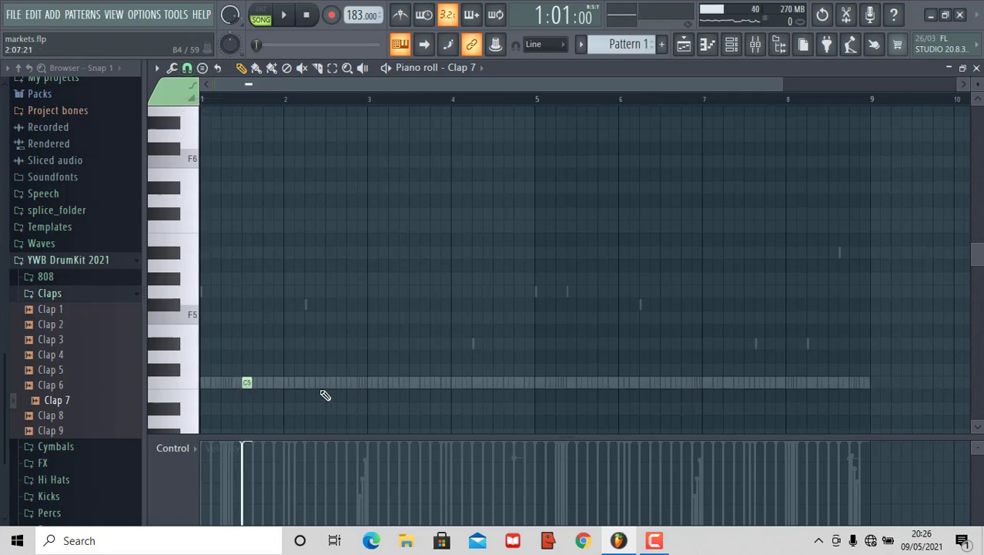
key("space")
left_click(329, 384)
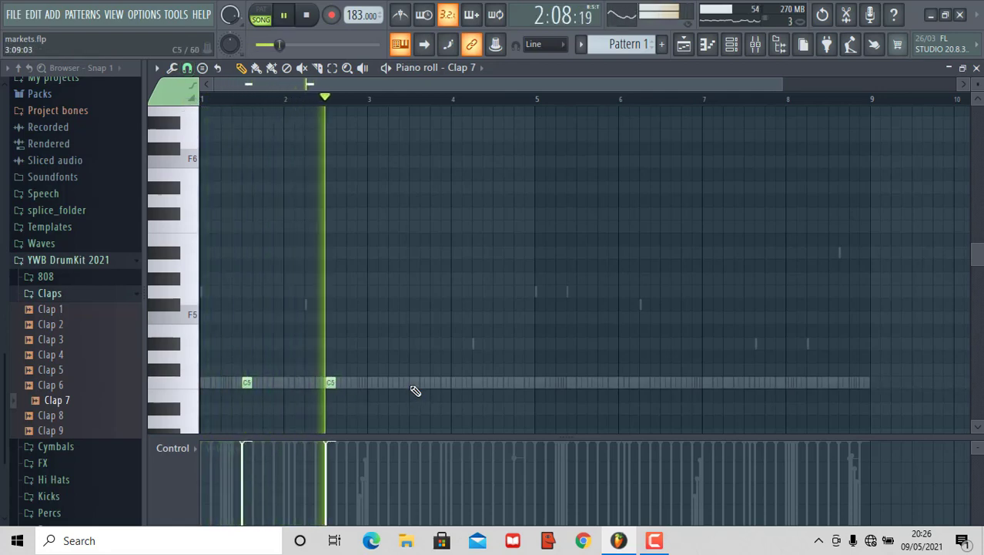
left_click(414, 382)
left_click(497, 382)
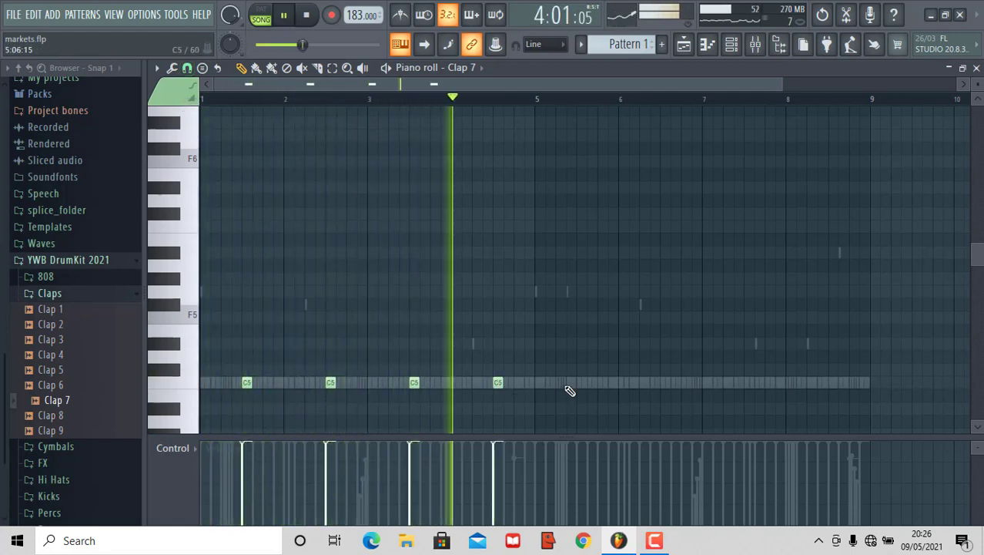
left_click(582, 382)
left_click(666, 383)
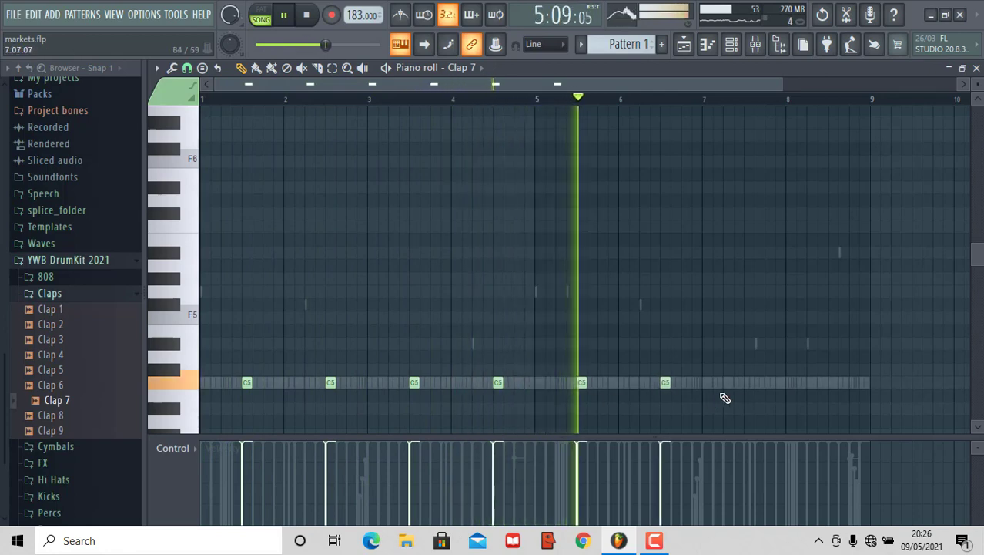
left_click(750, 382)
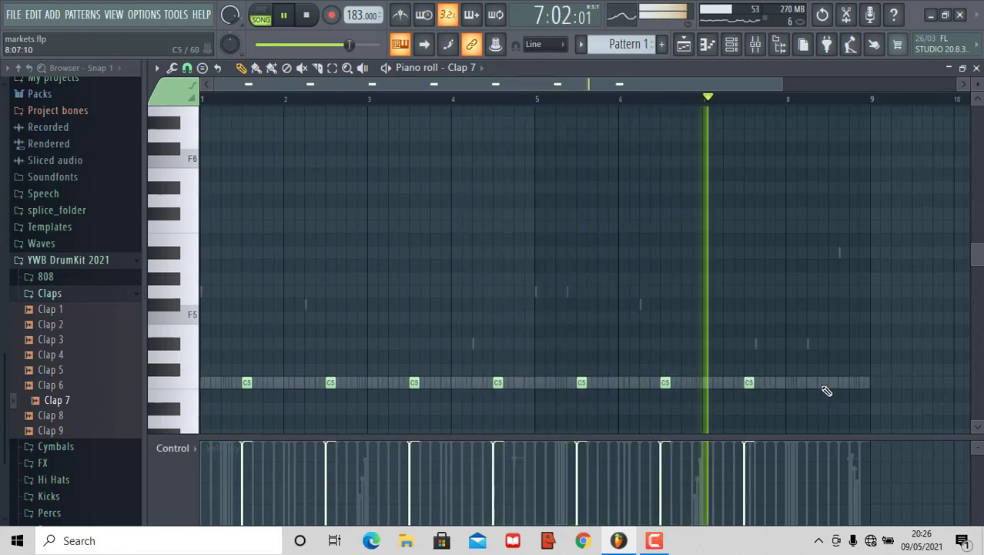
left_click(828, 383)
Replace the Clap 7 channel's sample with Clap 2 and play the song.
key("F6")
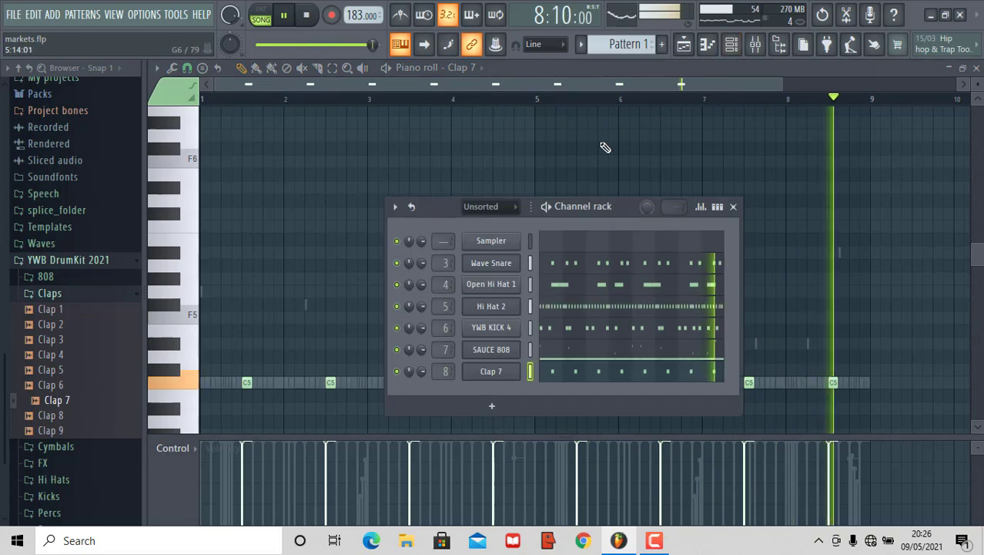
key("space")
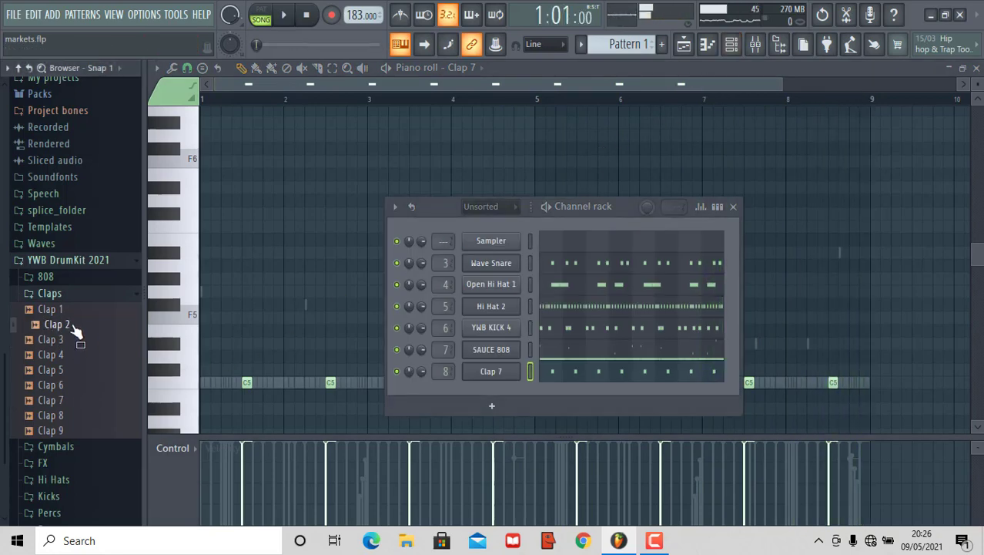
left_click_drag(501, 369, 501, 371)
key("space")
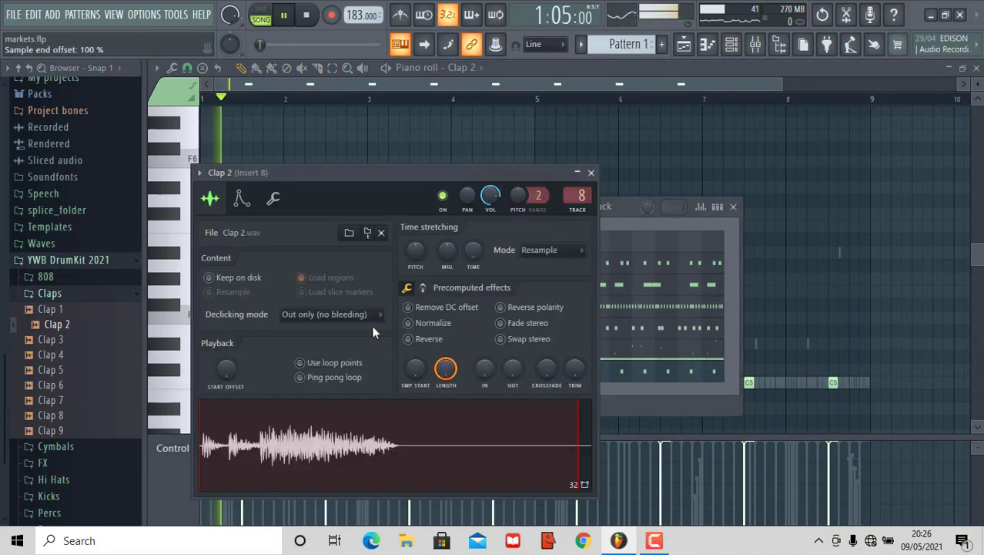
Enable Clap 2's volume envelope, shape it to cut off abruptly after the hold, and set the release time to 0%.
left_click(254, 206)
left_click_drag(248, 344, 288, 377)
left_click_drag(337, 340, 337, 377)
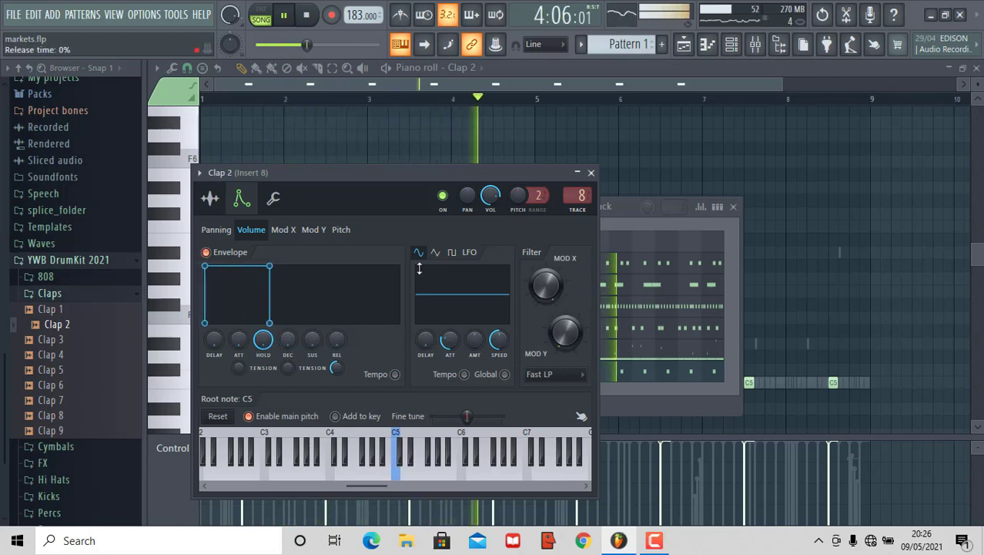
Lower the Clap 2 mixer track, Insert 8, to about 33% volume and mute Insert 2.
left_click(756, 44)
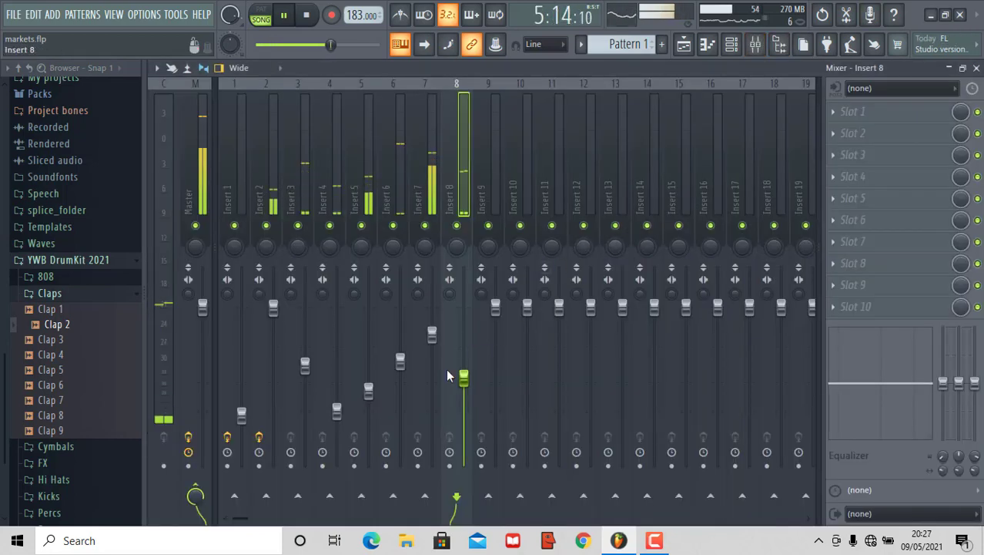
left_click_drag(464, 377, 464, 397)
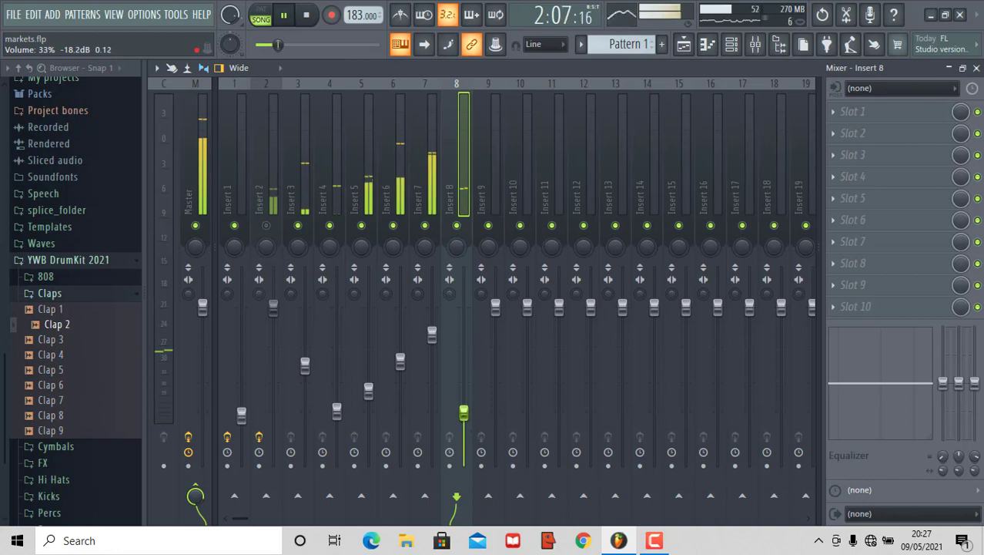
Lengthen all eight C5 notes of Clap 2 in the piano roll to about a quarter bar each.
left_click(732, 44)
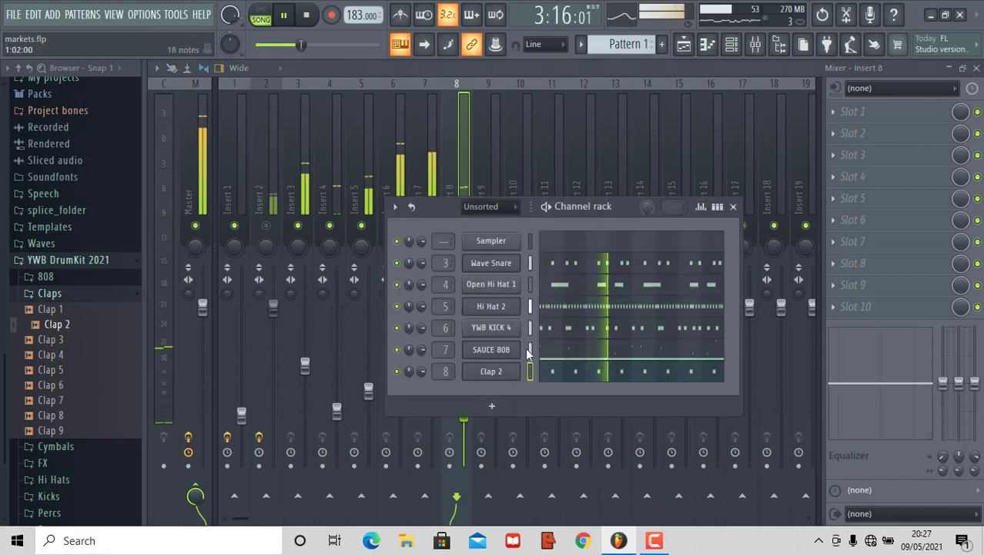
left_click(499, 371)
left_click(205, 191)
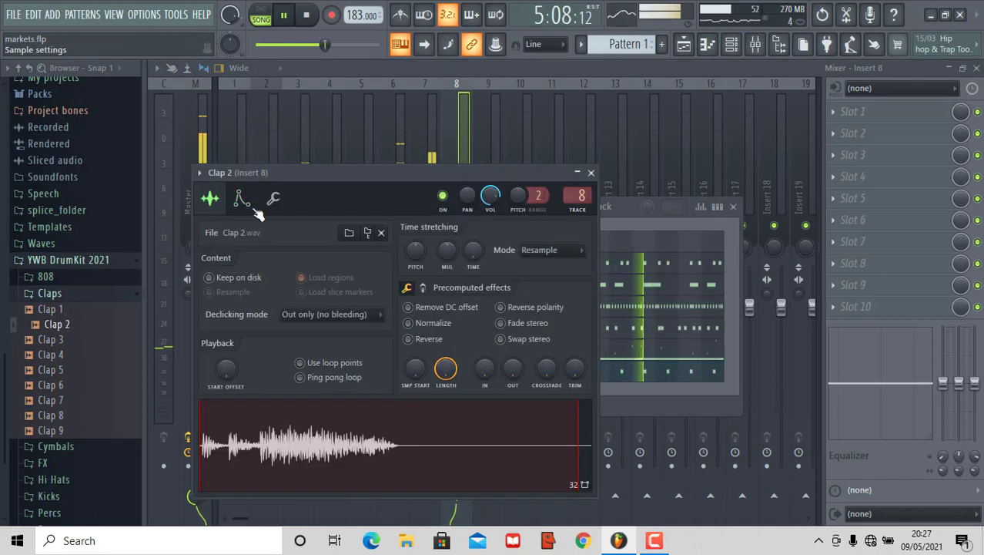
left_click(699, 375)
key("space")
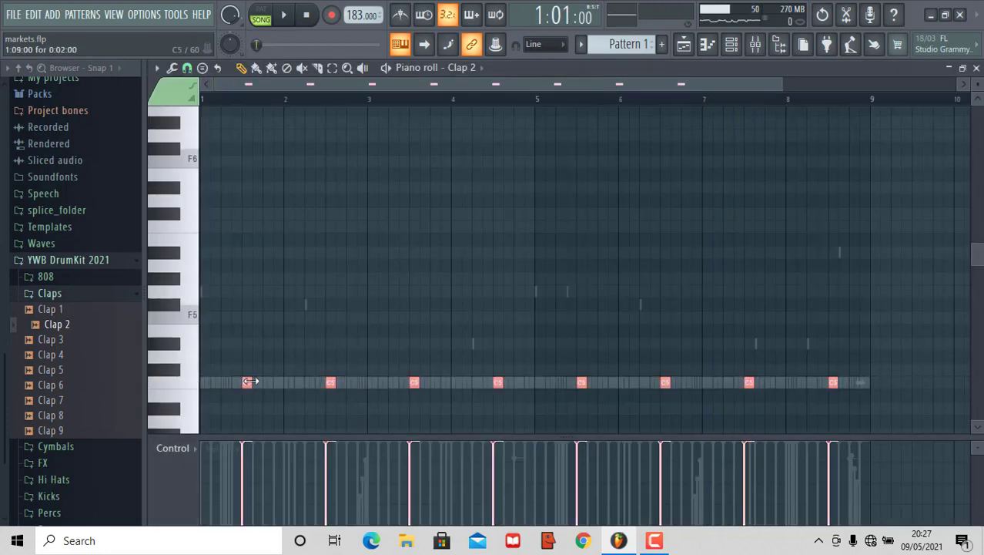
key("space")
key("space")
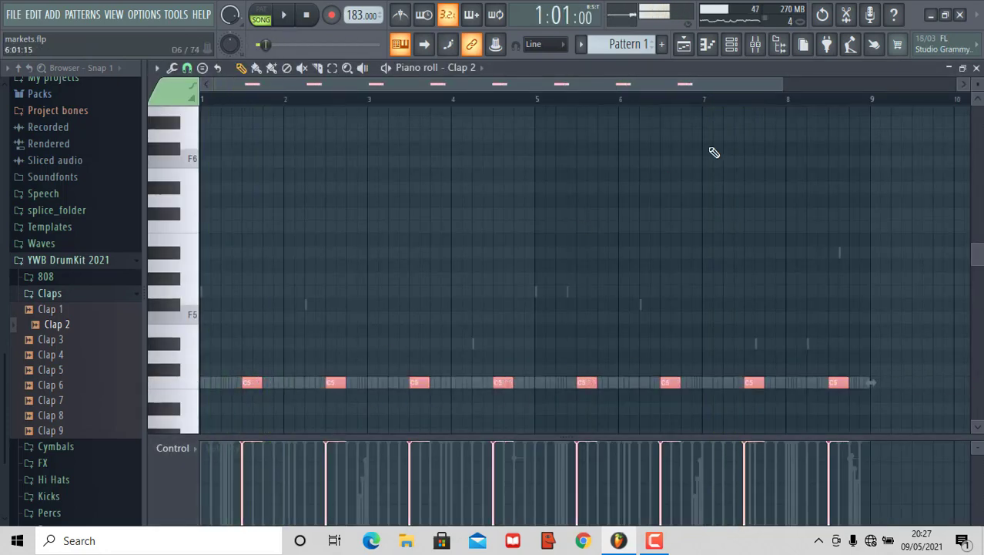
Try Clap 1 as the clap channel's sample and play the song with it.
left_click(742, 43)
left_click(53, 314)
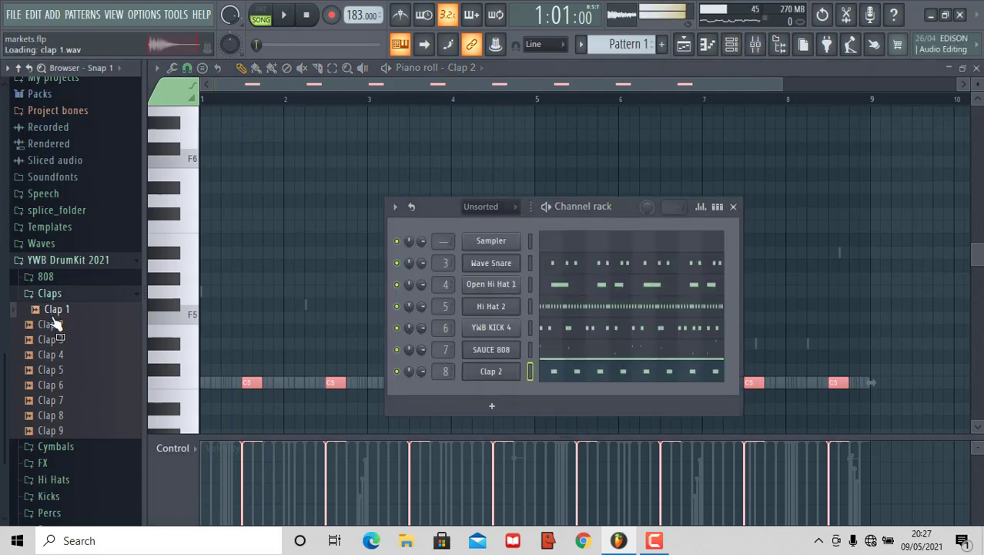
left_click_drag(465, 390, 467, 392)
key("space")
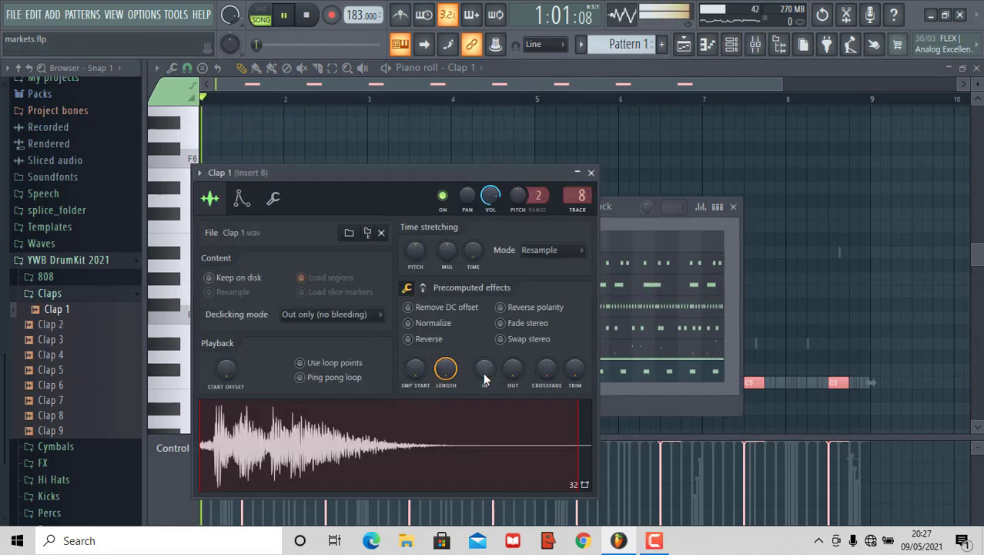
left_click(631, 224)
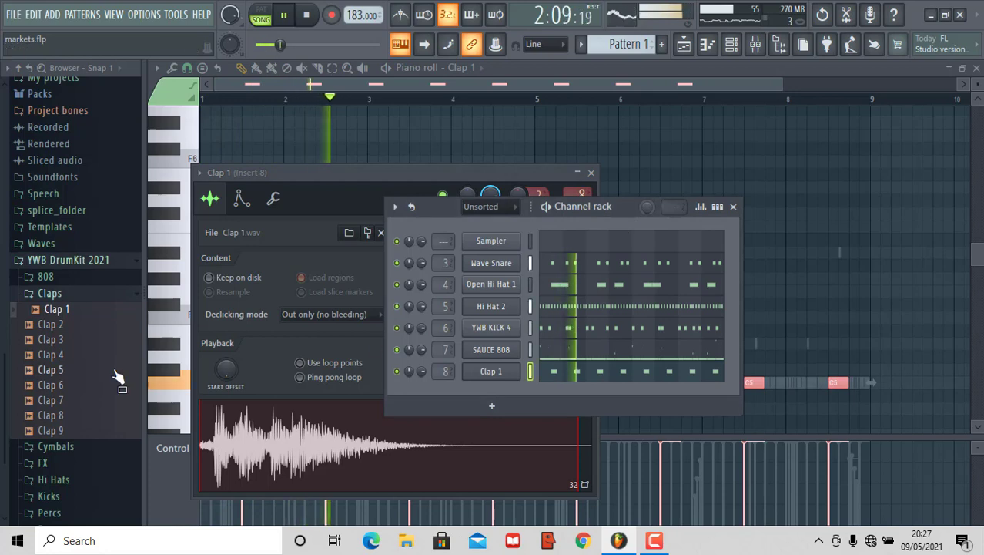
Replace the clap channel's sample with Clap 4 and play the song.
key("space")
left_click(85, 341)
left_click_drag(84, 364, 493, 373)
key("space")
left_click(636, 231)
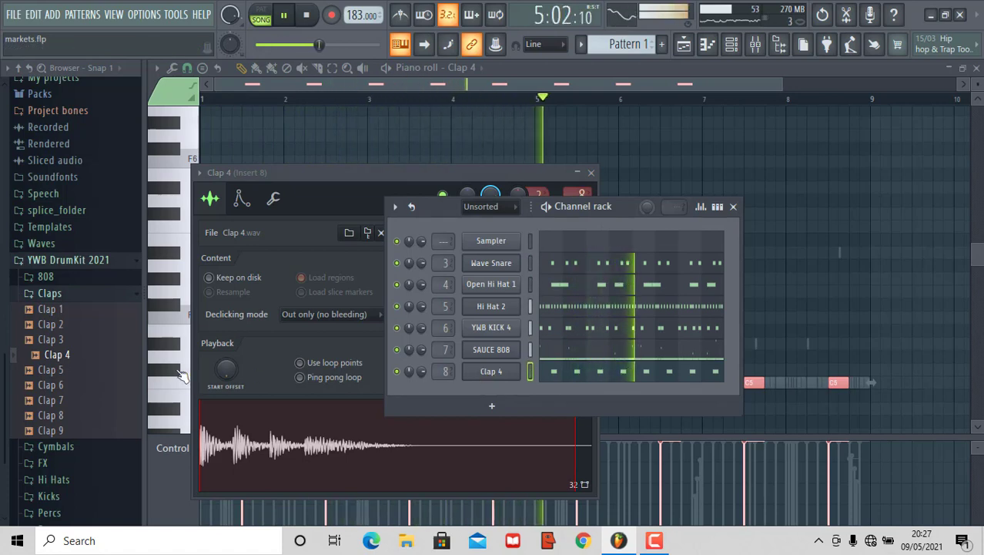
Fine-tune Insert 8's volume fader for Clap 4 while the song plays.
left_click(751, 48)
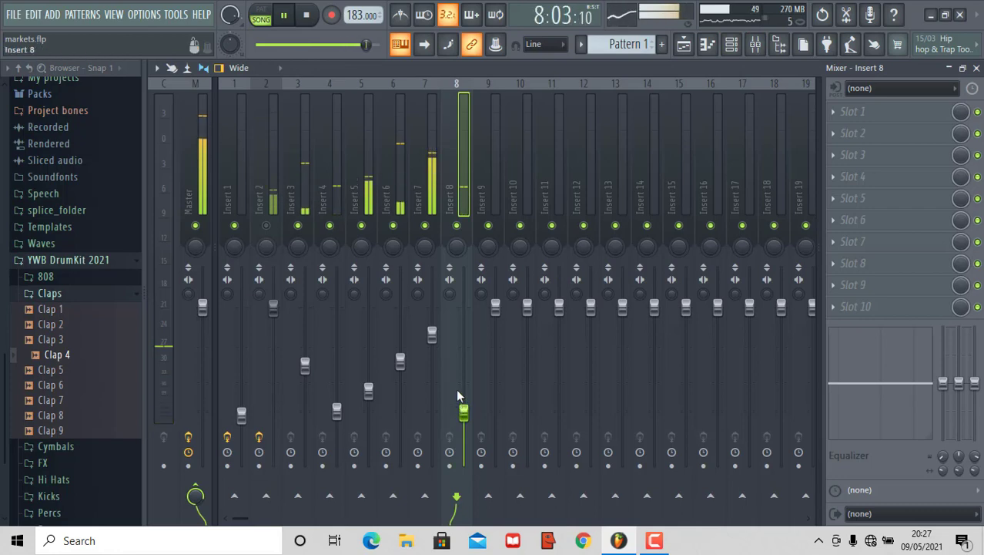
left_click_drag(464, 413, 464, 406)
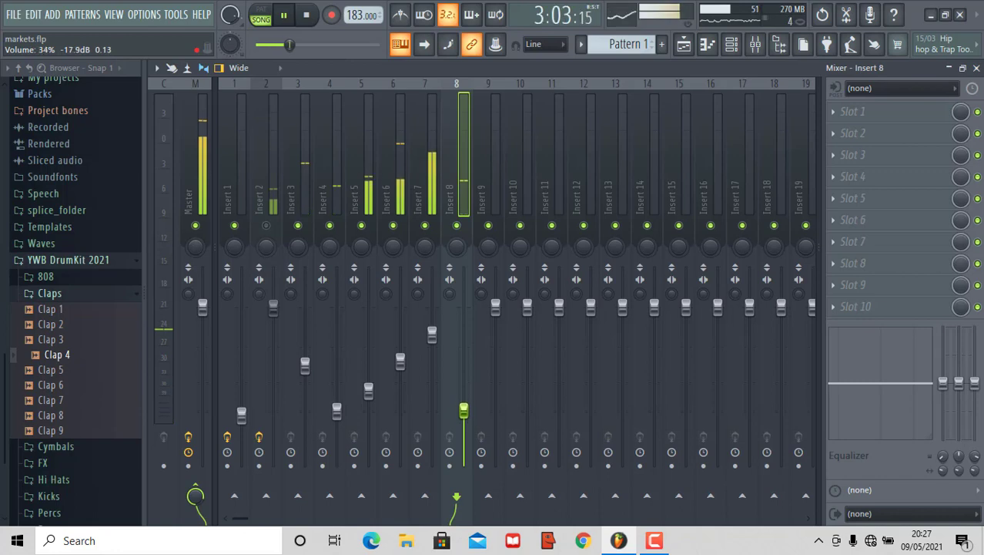
left_click_drag(463, 409, 464, 419)
Open Clap 4's volume envelope settings and audition a note near C5.
left_click(732, 45)
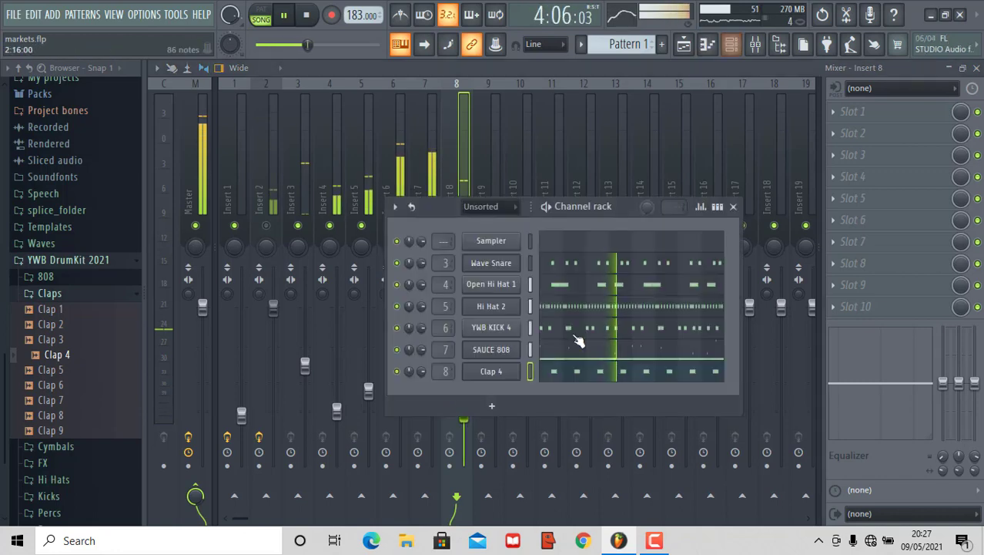
left_click(511, 374)
left_click(241, 198)
left_click(403, 452)
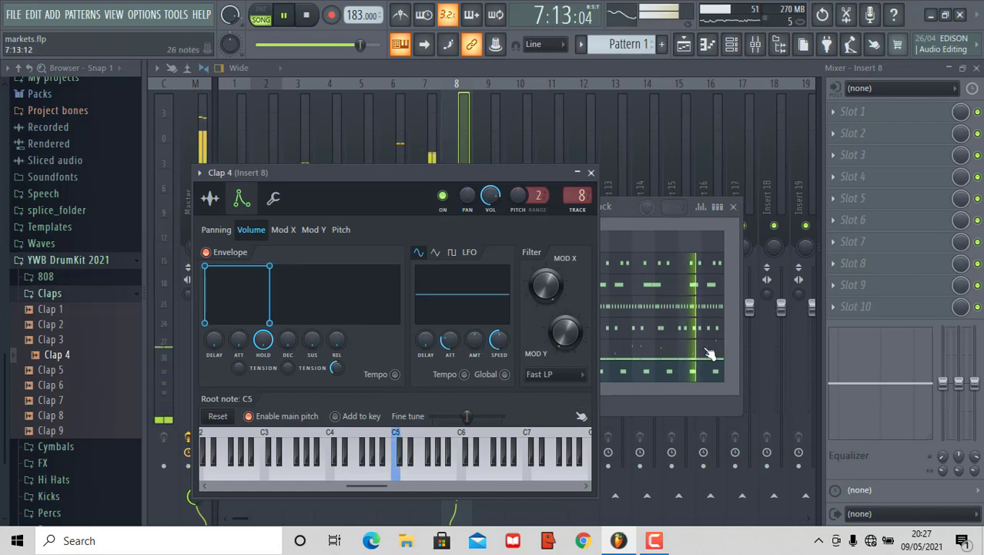
Try raising the Wave Snare's root note to C#5 and listen to it in the song.
left_click(685, 341)
left_click(493, 264)
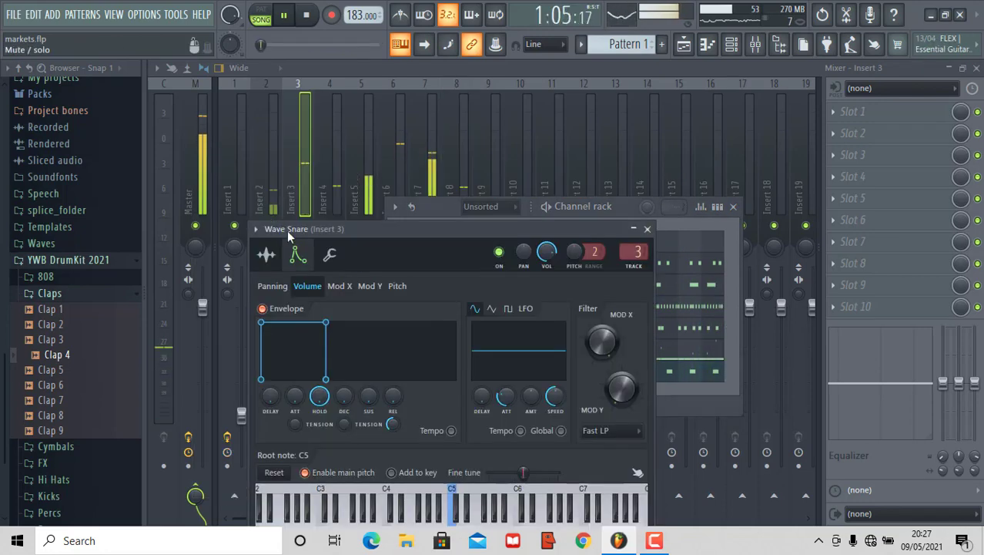
right_click(460, 505)
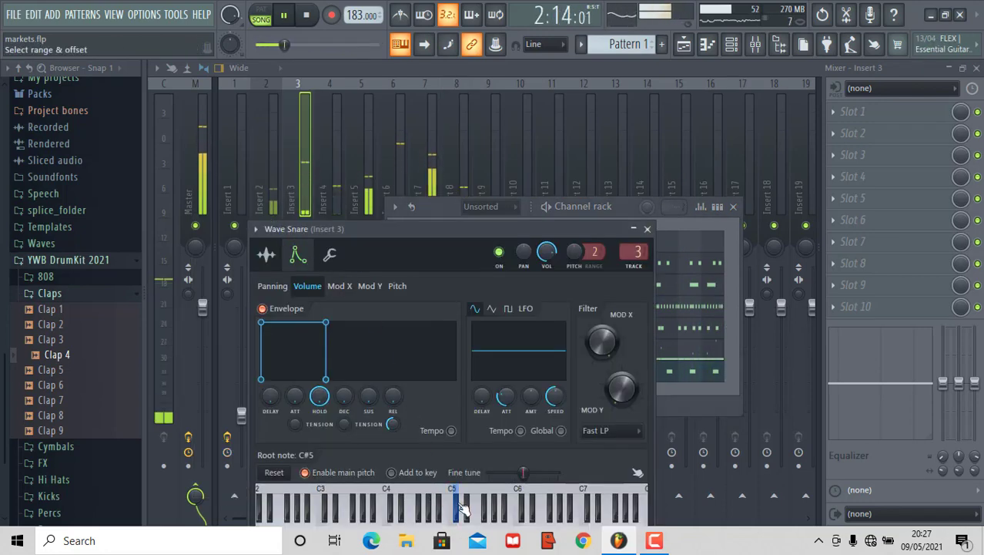
left_click(457, 516)
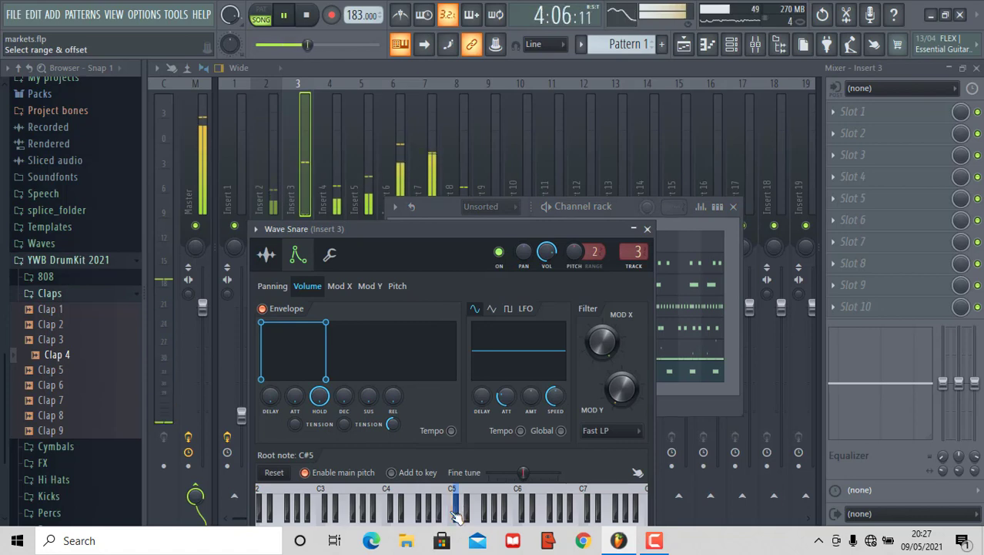
left_click(734, 343)
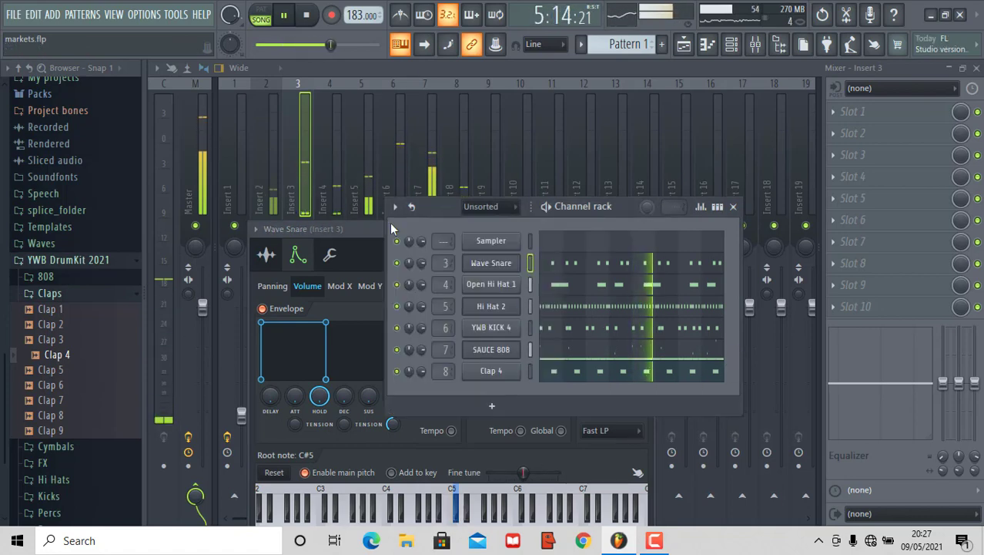
Unmute Insert 2 in the mixer and set the Wave Snare's root note back to C5.
left_click(299, 153)
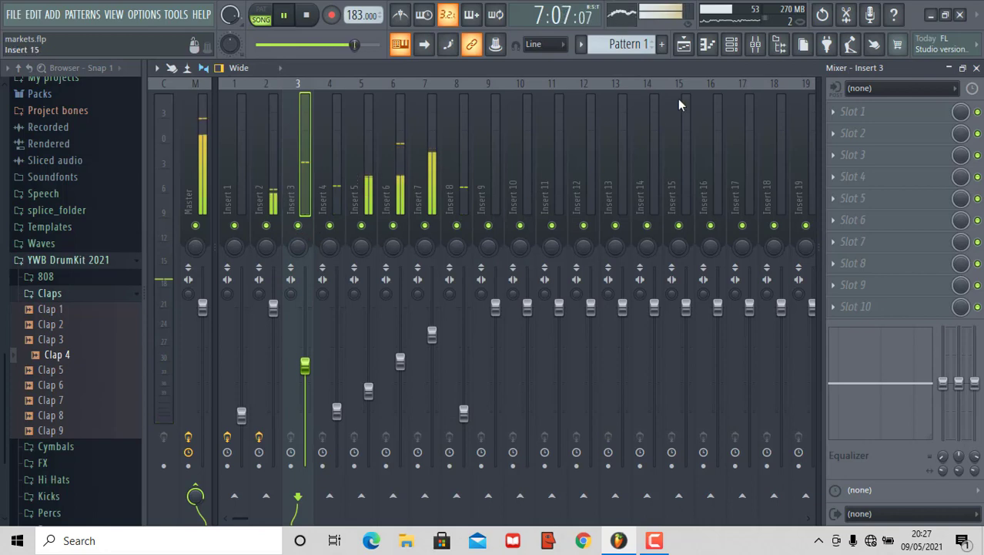
left_click(732, 44)
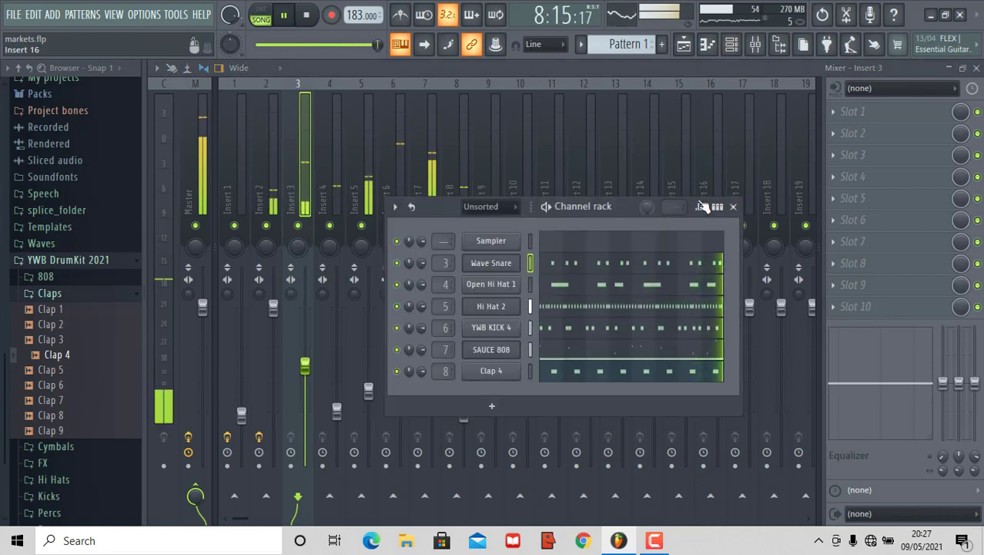
left_click(493, 263)
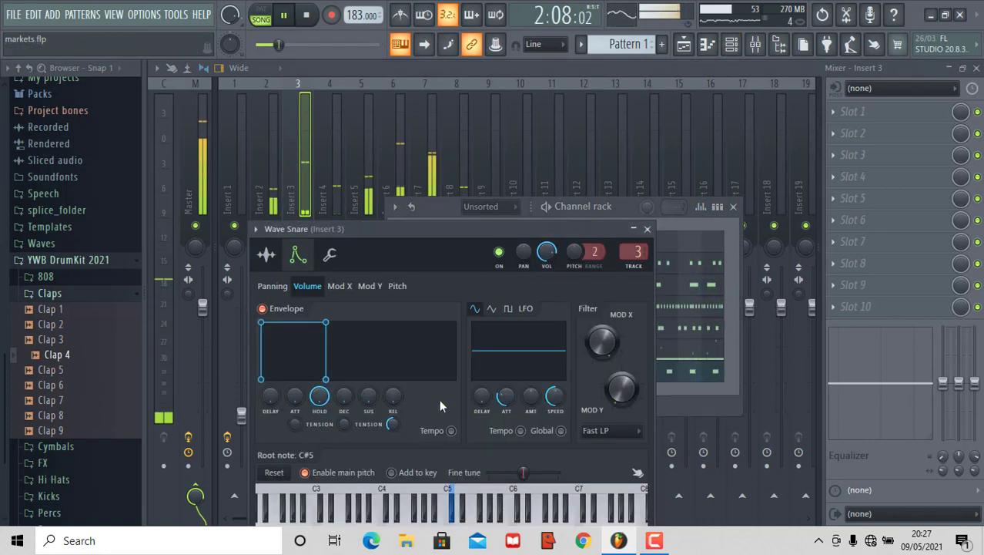
left_click(723, 344)
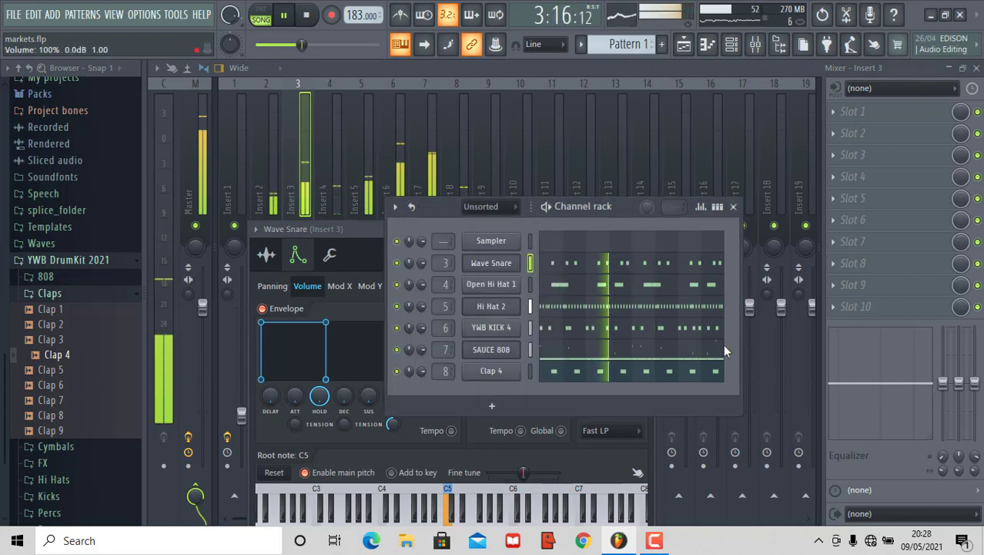
Play the song with Insert 8 muted for comparison, unmute it, and lower its fader a little further.
key("space")
left_click(480, 173)
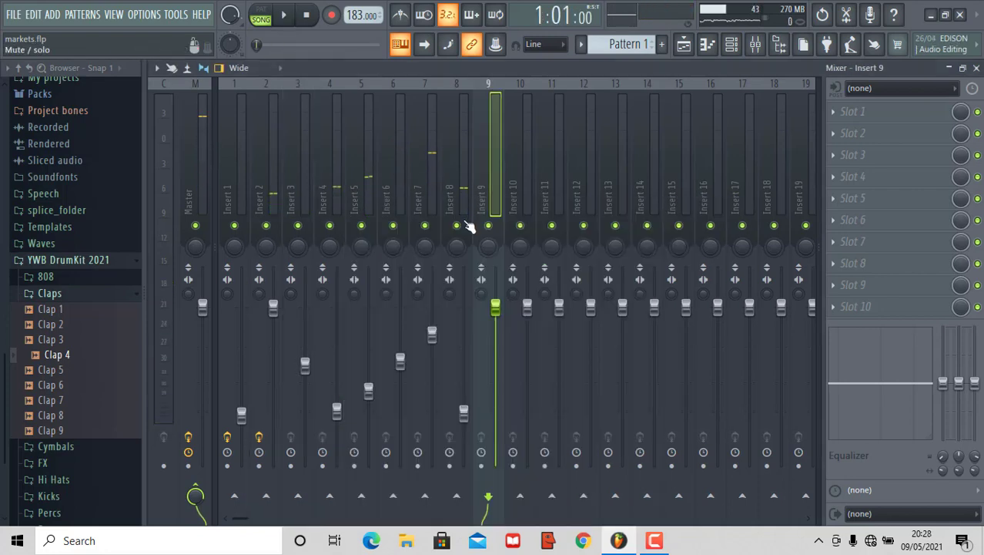
key("space")
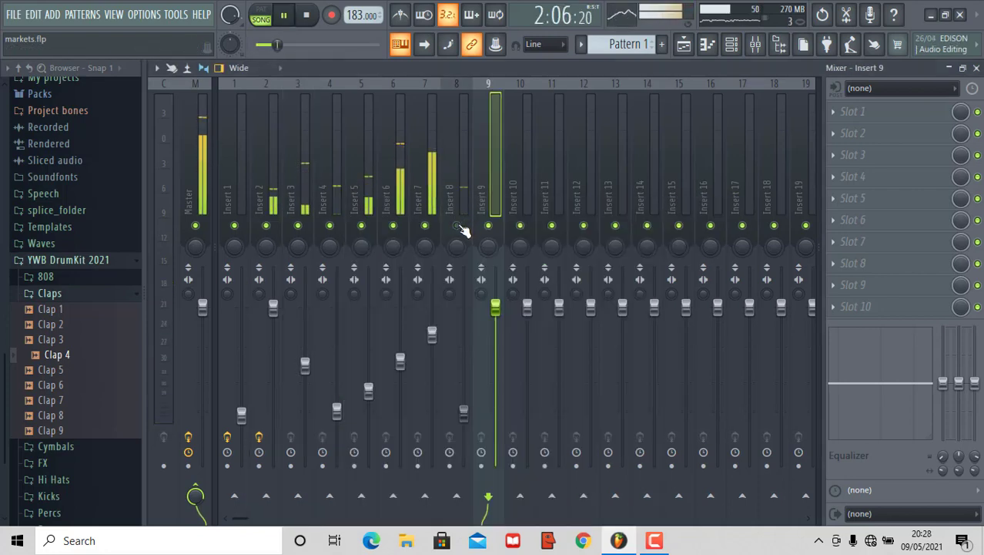
left_click_drag(463, 413, 463, 430)
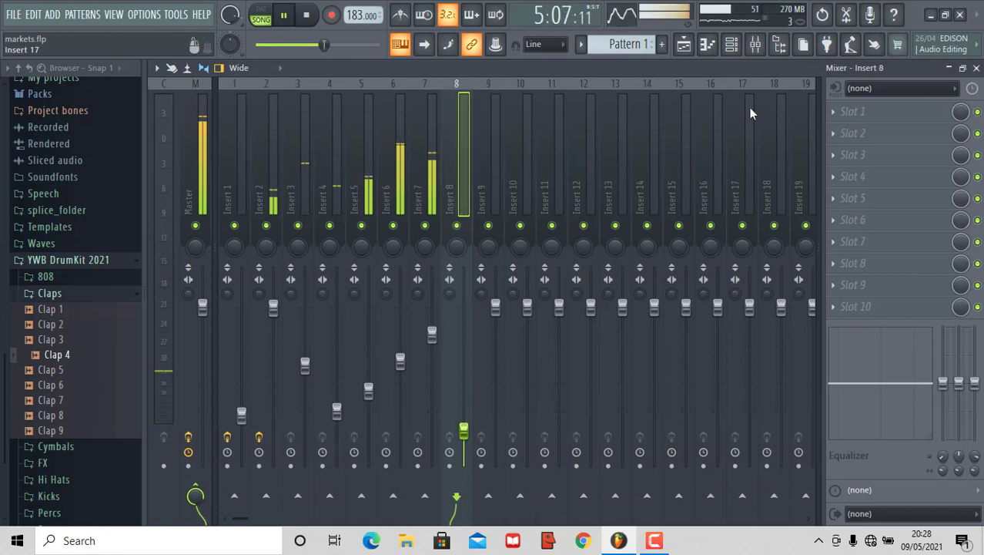
Close the Claps folder and browse the FX folder of YWB DrumKit 2021 for a new sound.
left_click(731, 44)
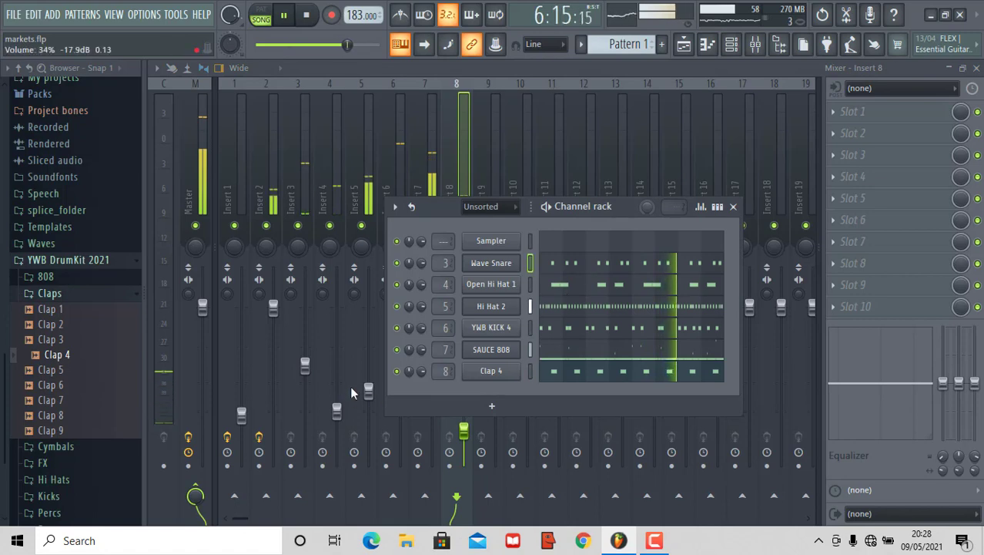
left_click(54, 294)
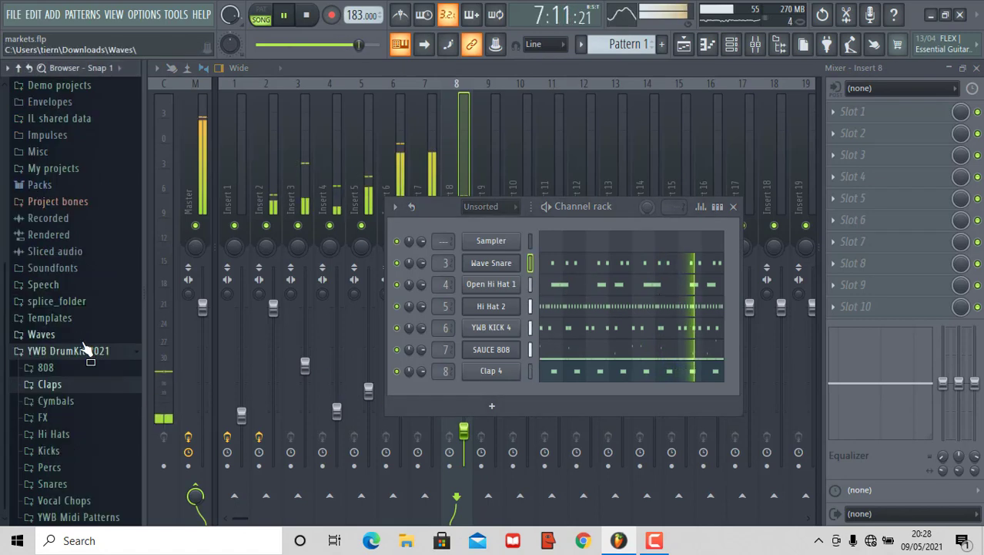
left_click(76, 421)
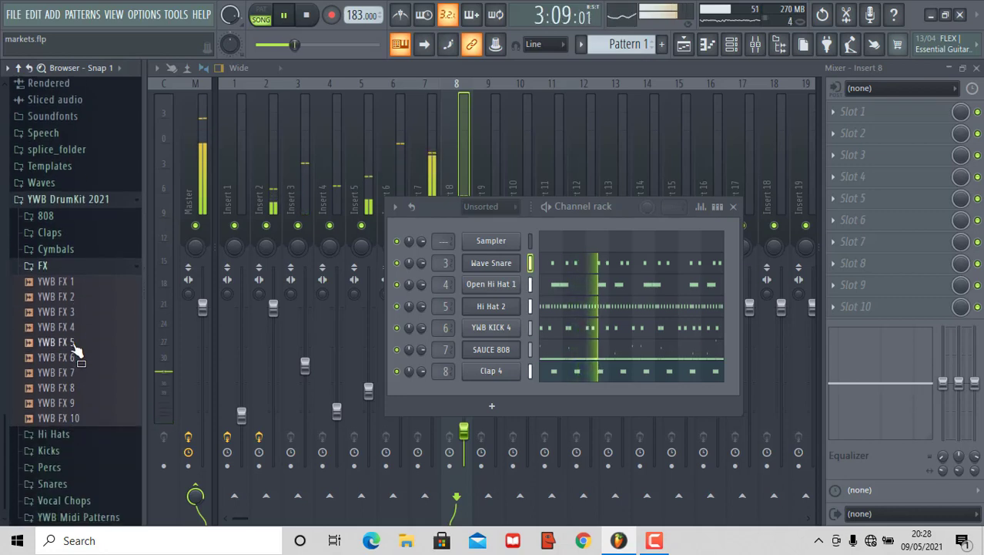
key("space")
Audition samples in the Cymbals folder, add Crash 5 as a new channel, and give it a quick fade-out.
left_click(85, 251)
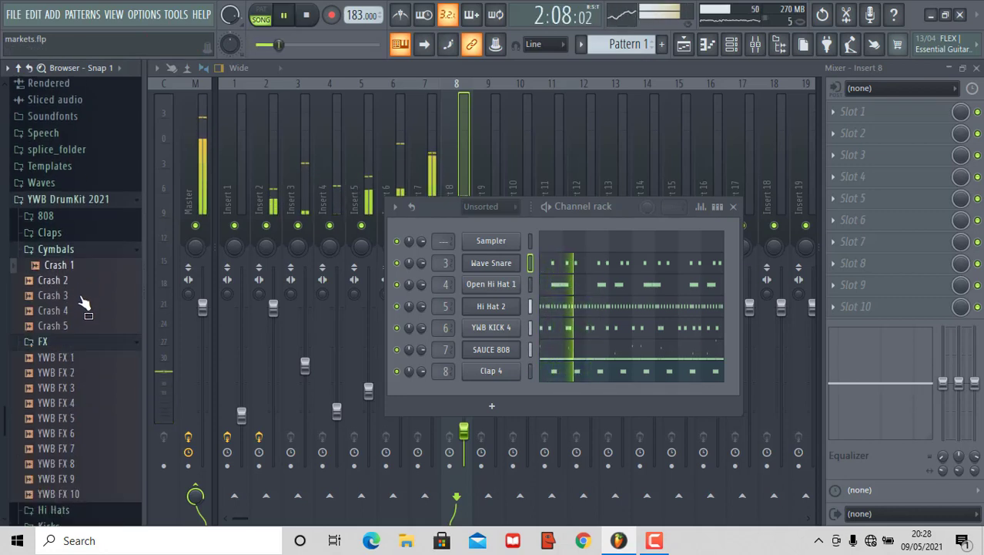
left_click(77, 326)
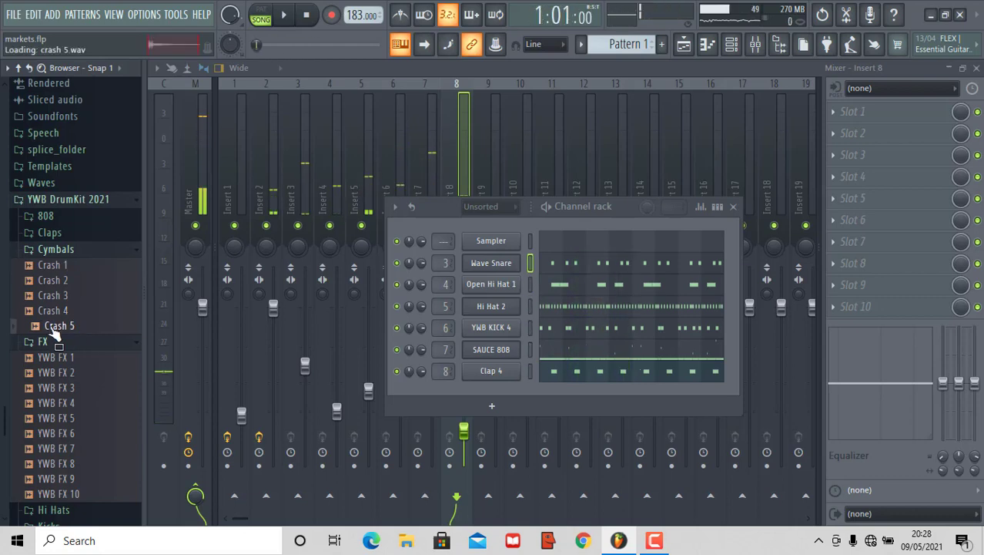
left_click_drag(504, 388, 498, 394)
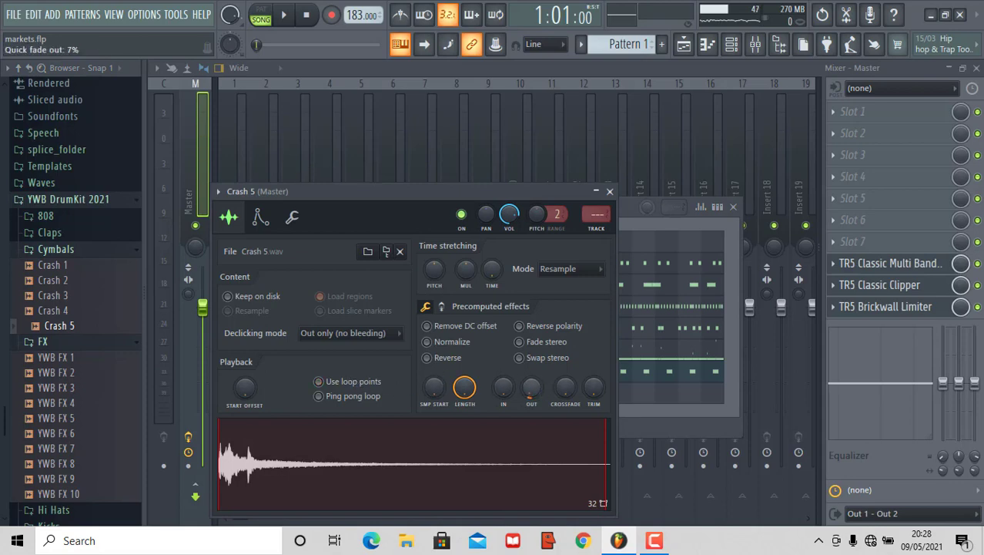
Route Crash 5 to mixer track 9 and lower that track's volume to about 28% while playing the song.
key("F7")
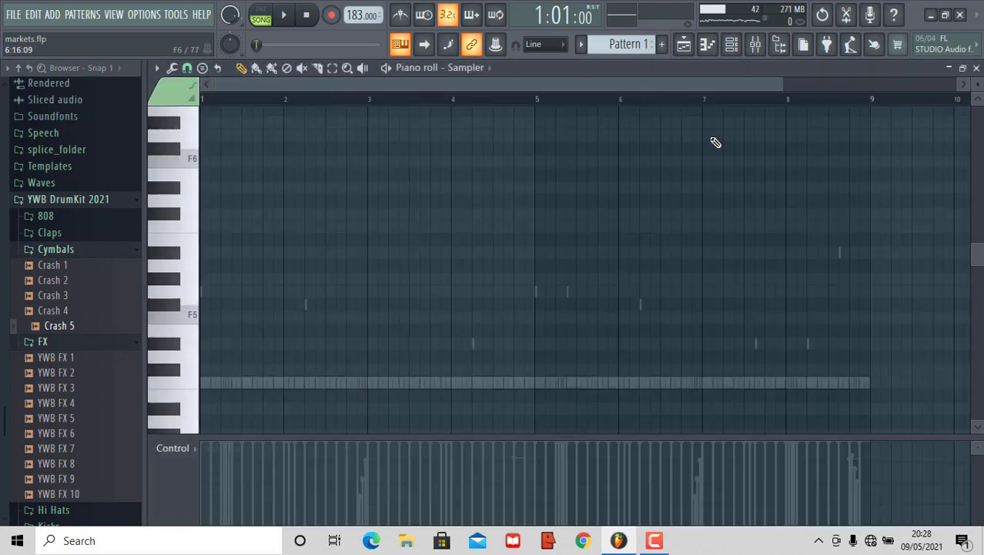
left_click(741, 48)
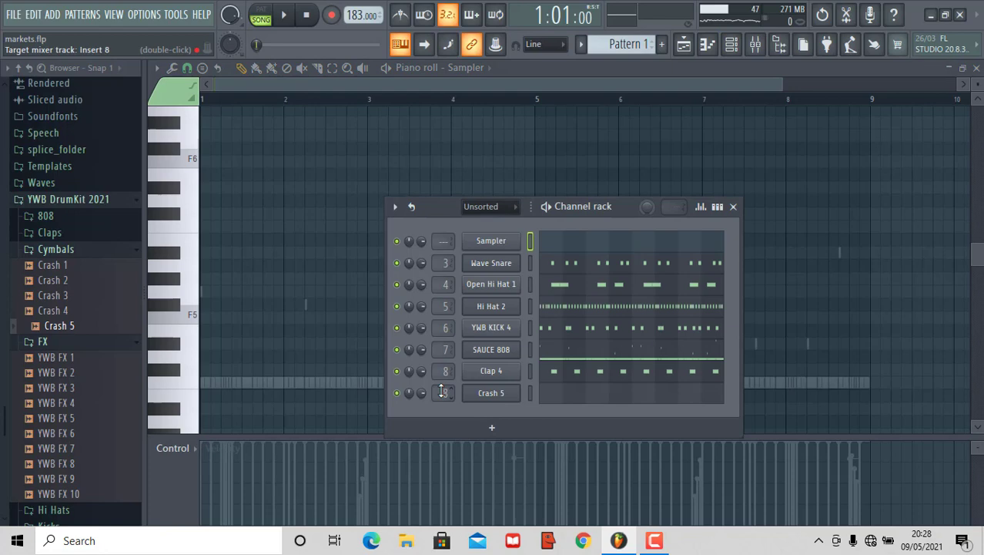
left_click(756, 46)
key("space")
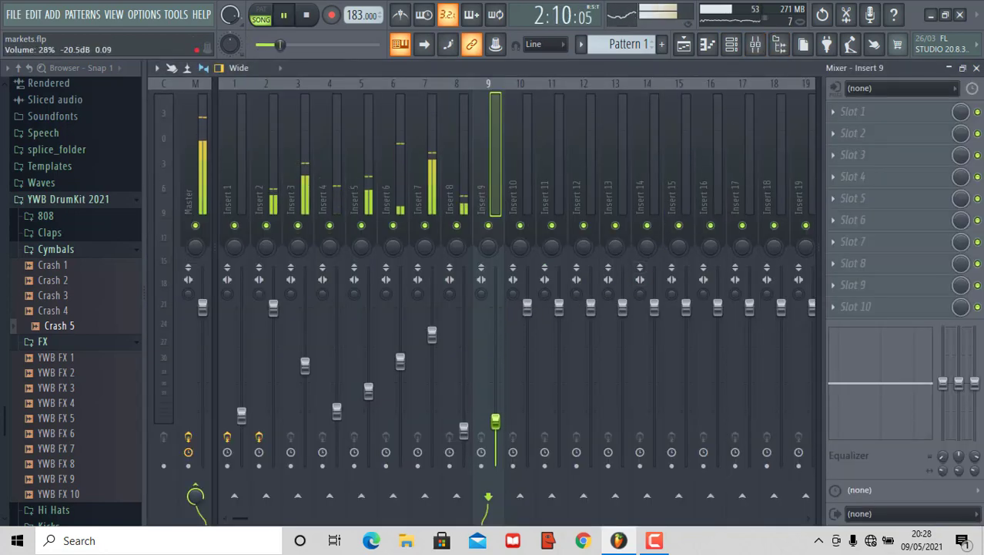
left_click(733, 44)
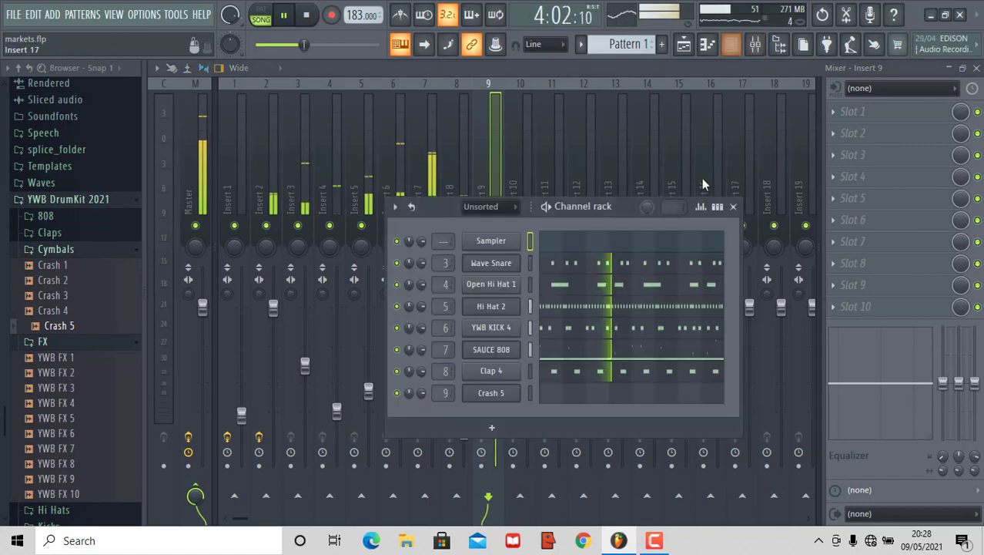
Lengthen the Crash 5 note on C5 at the start of the pattern to one full bar.
left_click(496, 165)
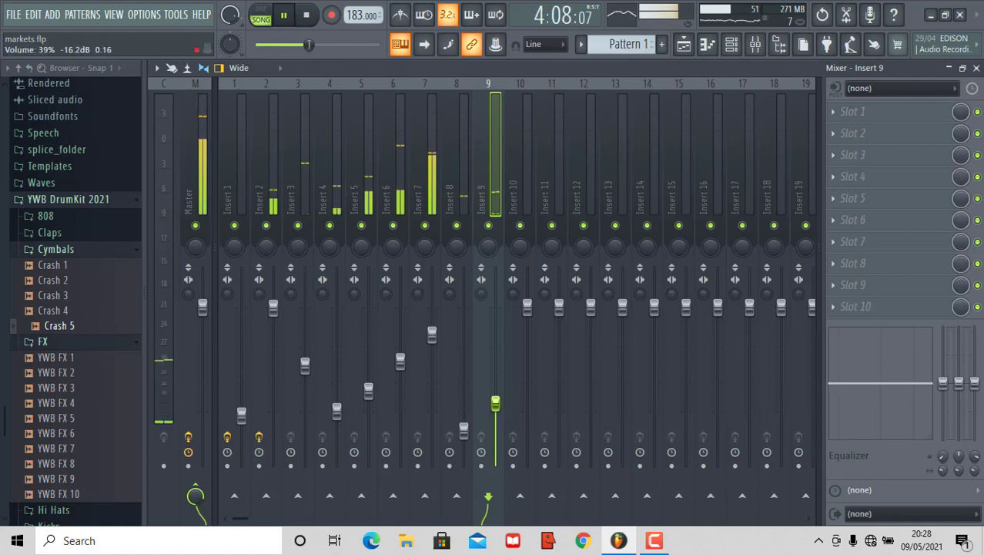
left_click(731, 45)
left_click(532, 407)
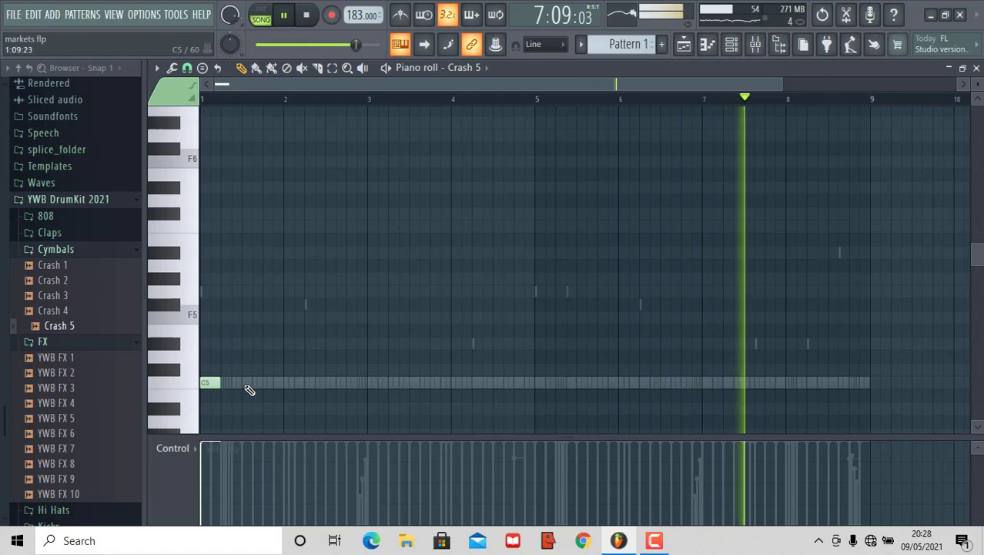
left_click_drag(219, 383, 285, 385)
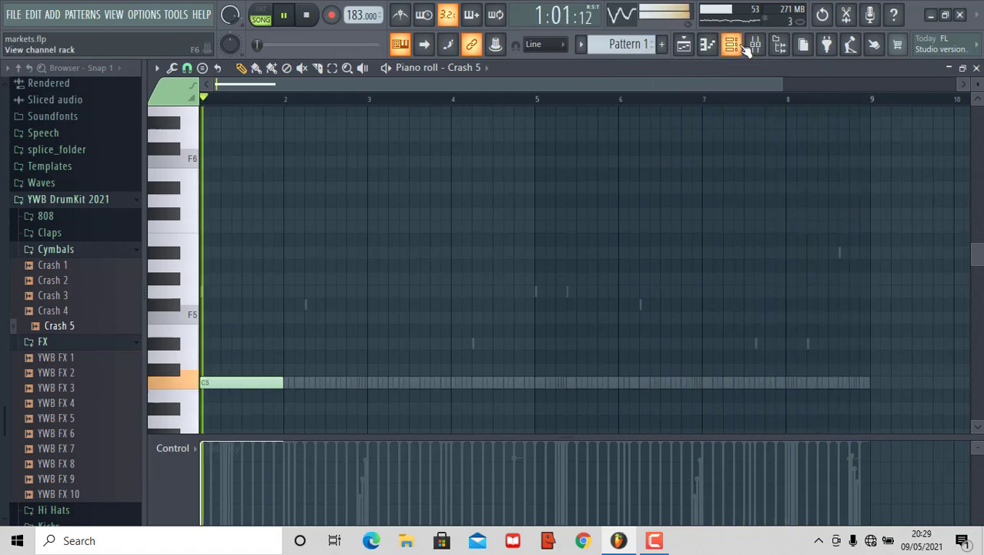
Set the decay time of Crash 5's volume envelope to 0% and mixer track 9's volume to about 30%.
left_click(732, 45)
left_click(506, 393)
left_click(260, 218)
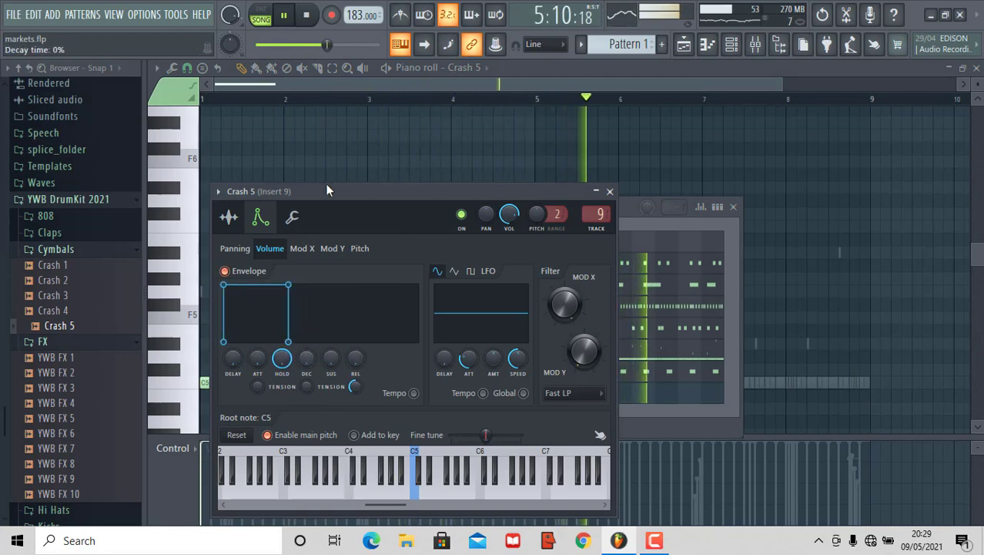
left_click(331, 89)
left_click(755, 44)
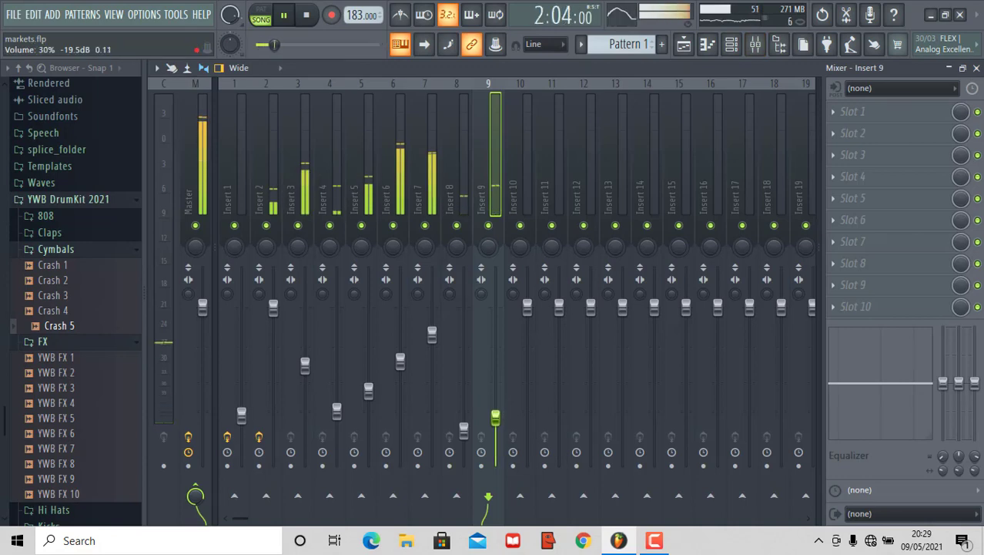
Inspect Crash 5's sample settings and waveform while the song plays.
left_click(729, 44)
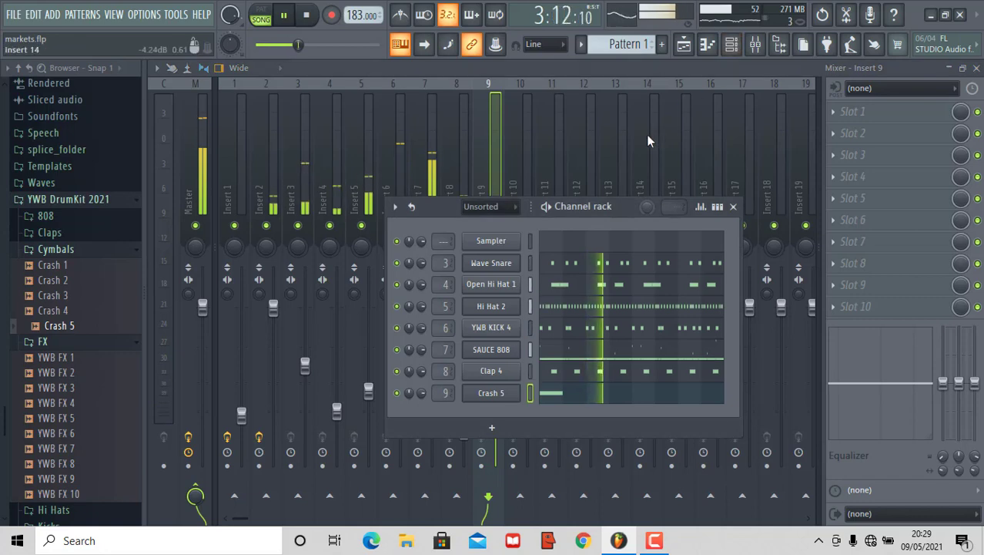
left_click(491, 395)
left_click(228, 217)
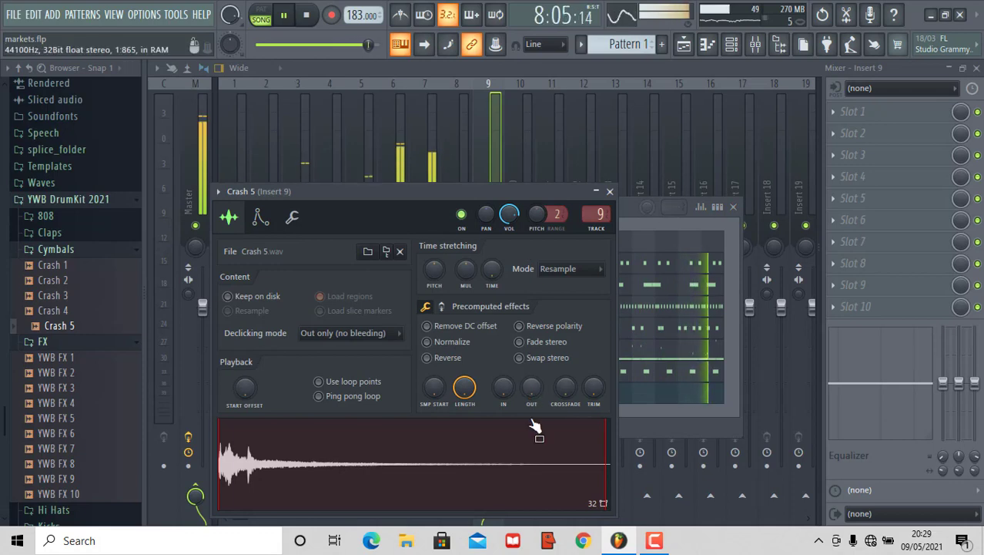
left_click(725, 226)
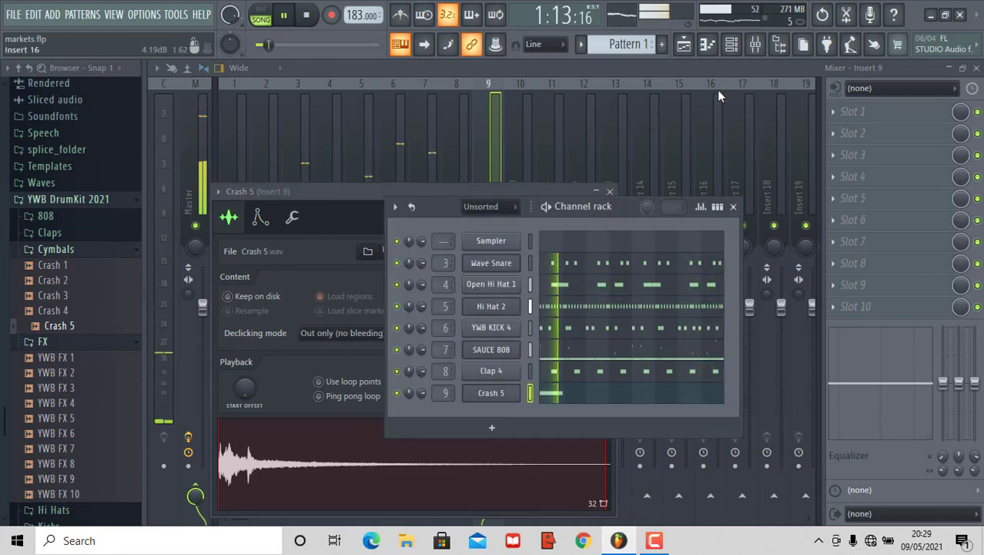
left_click(717, 84)
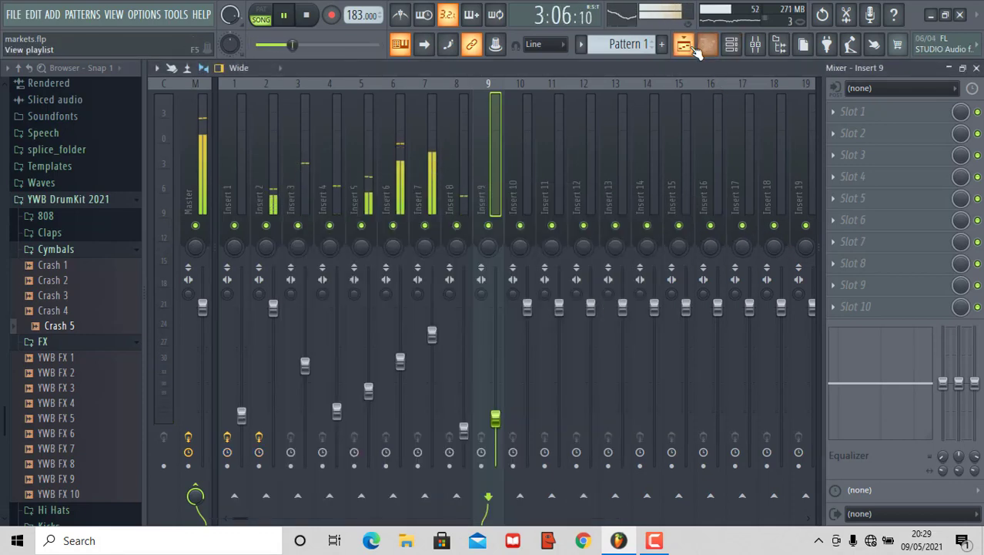
Split Pattern 1 by channel and view the resulting patterns in the playlist.
left_click(732, 45)
left_click(631, 45)
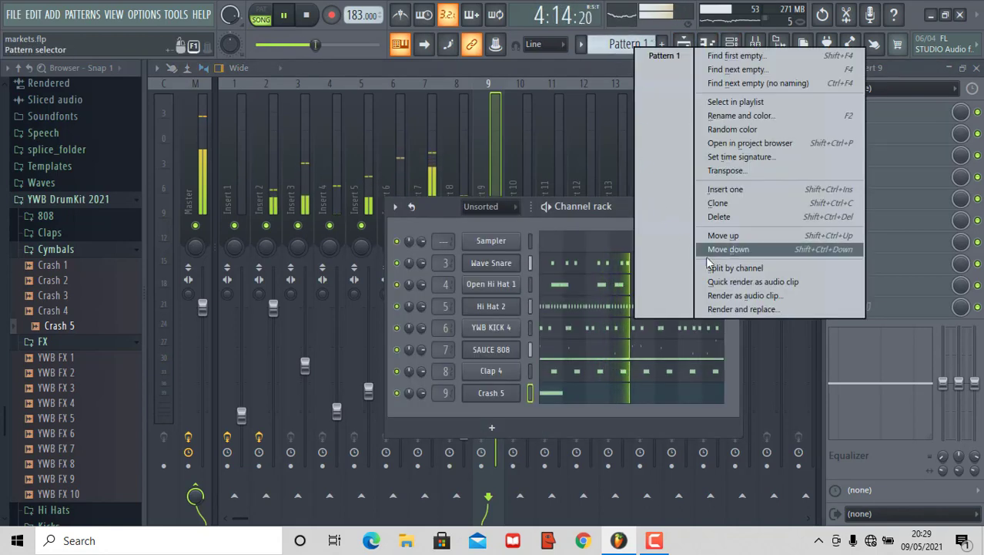
left_click(727, 268)
left_click(684, 45)
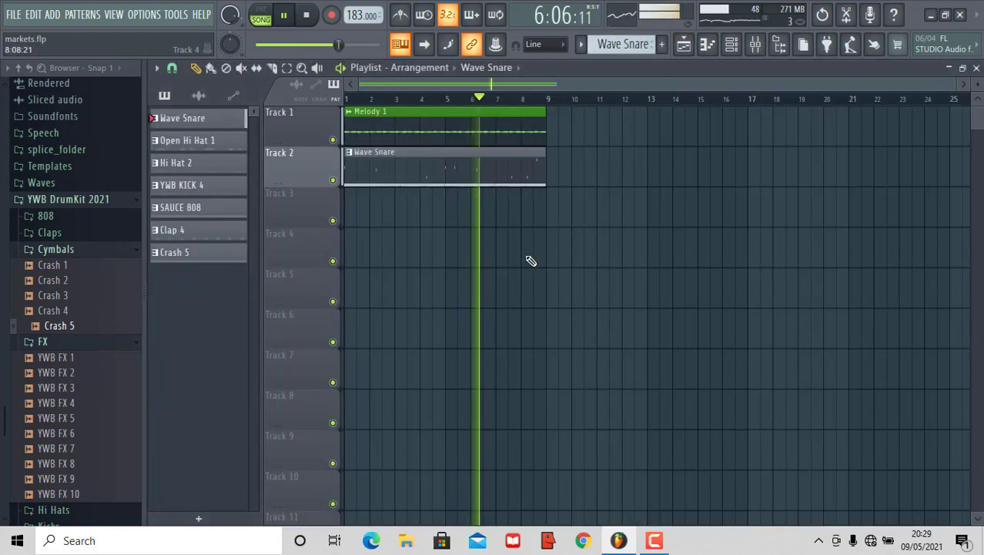
Stop playback, place the Crash 1 sample on playlist Track 9 at bar 1, and route it to mixer track 9.
key("space")
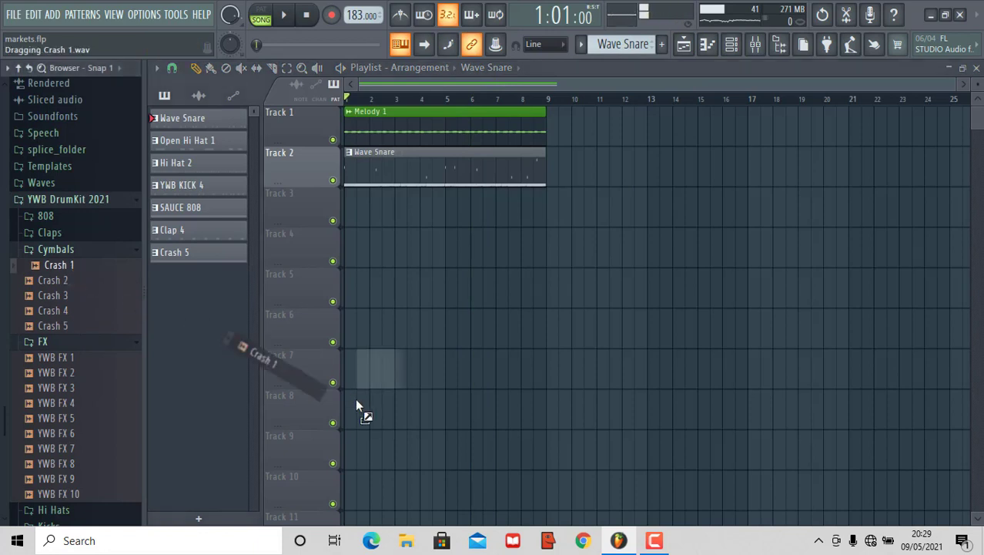
left_click_drag(353, 445, 354, 447)
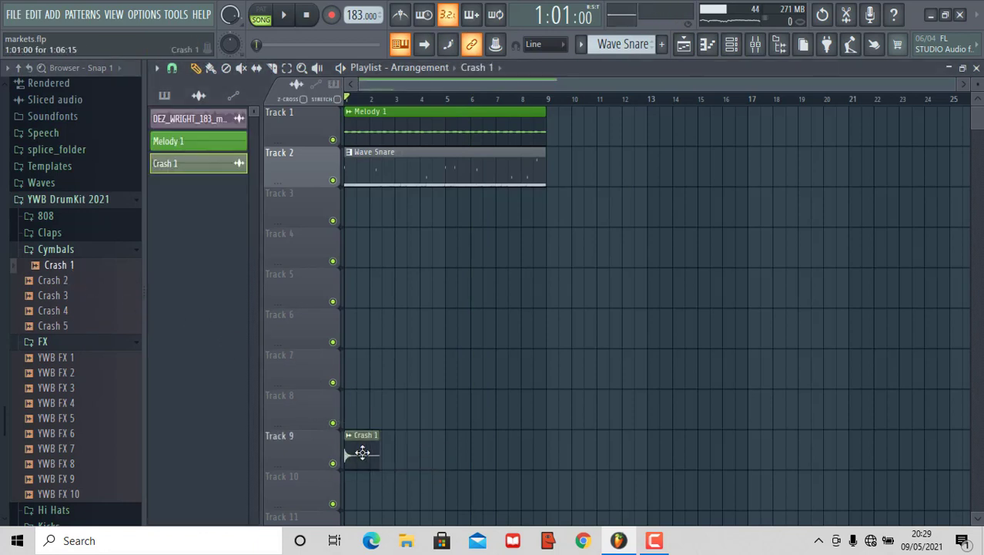
left_click(458, 452)
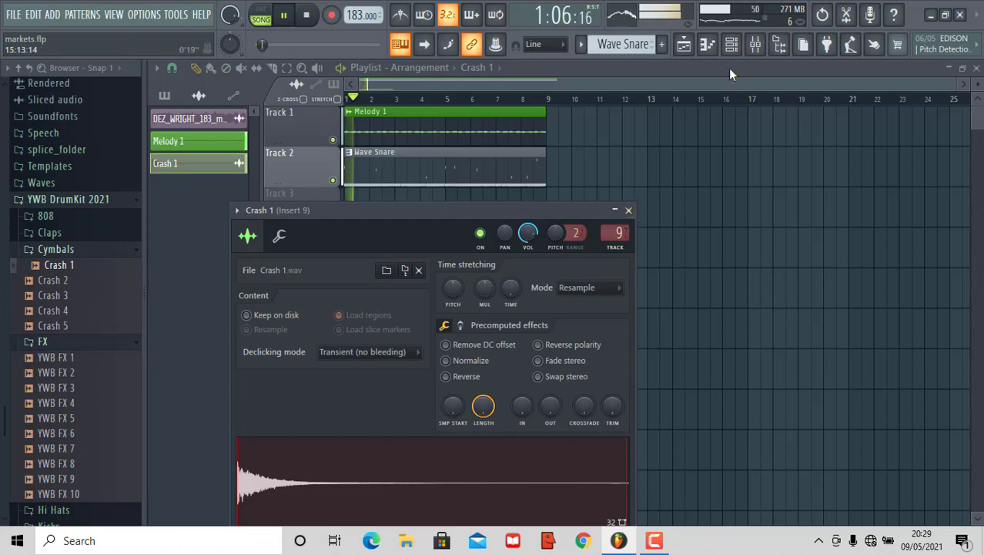
Show all channels, mute Crash 5, and lower mixer track 9's volume to about 27%.
left_click(756, 45)
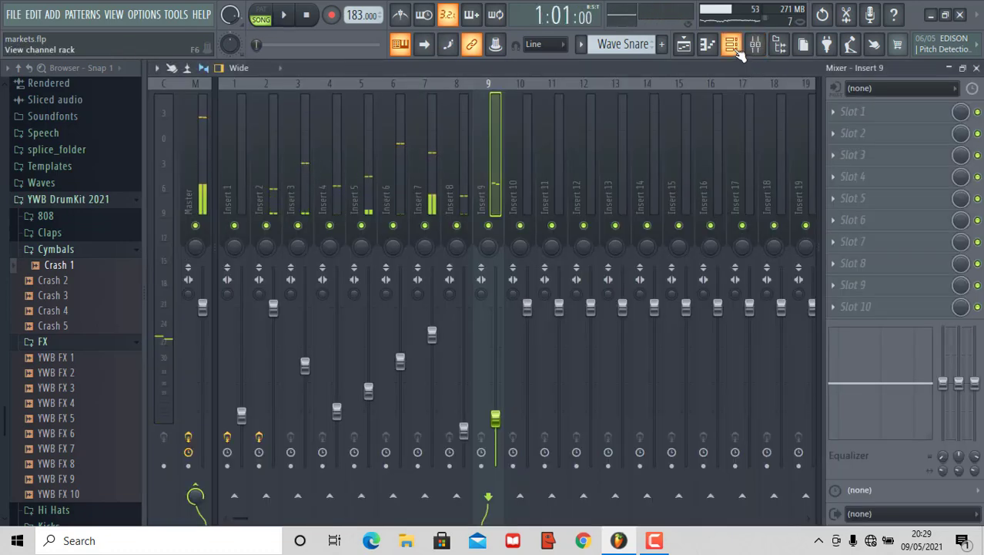
left_click(732, 45)
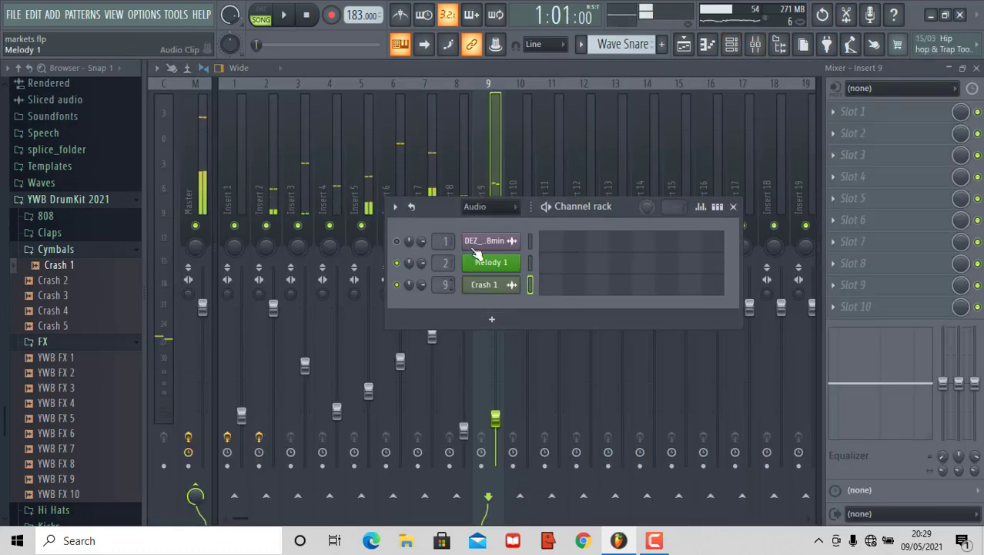
left_click(507, 166)
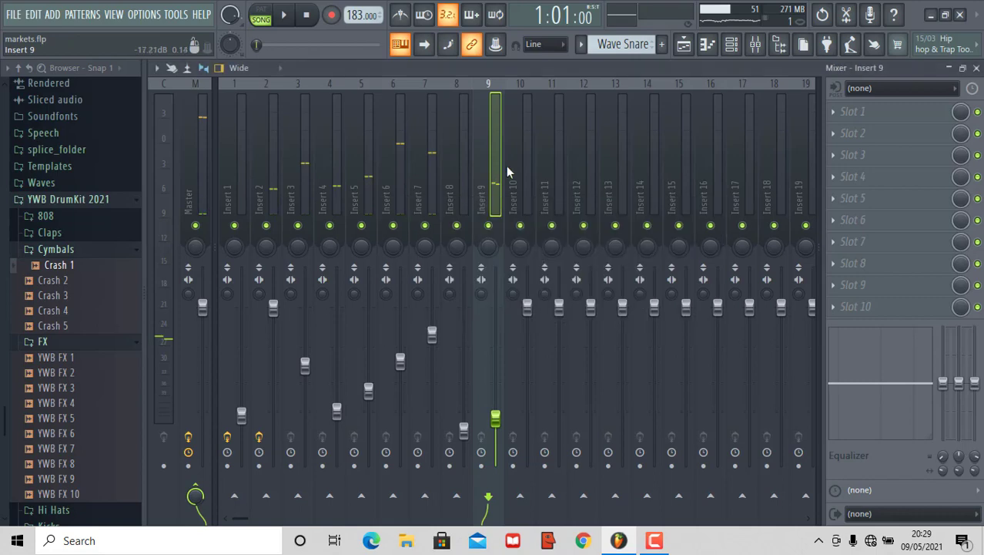
left_click(732, 47)
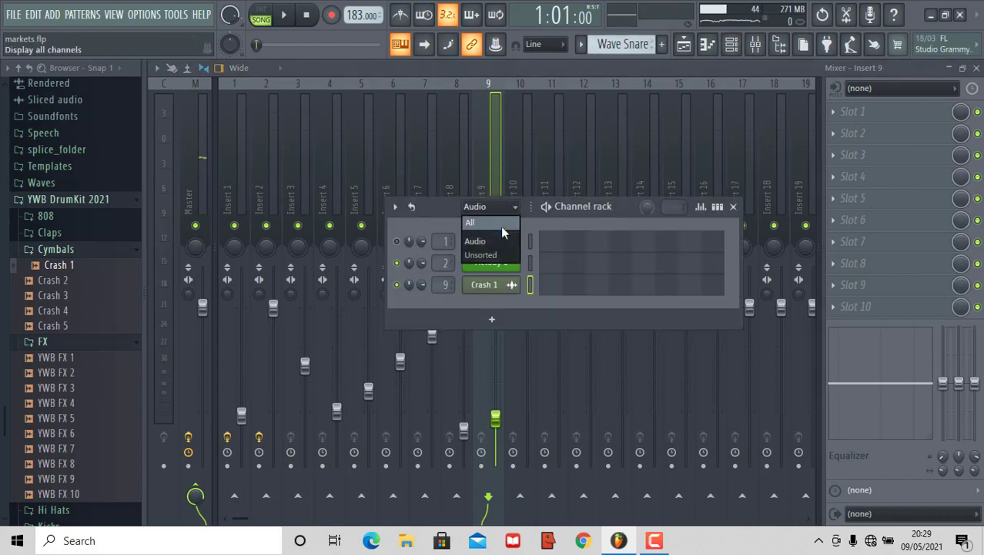
left_click(501, 226)
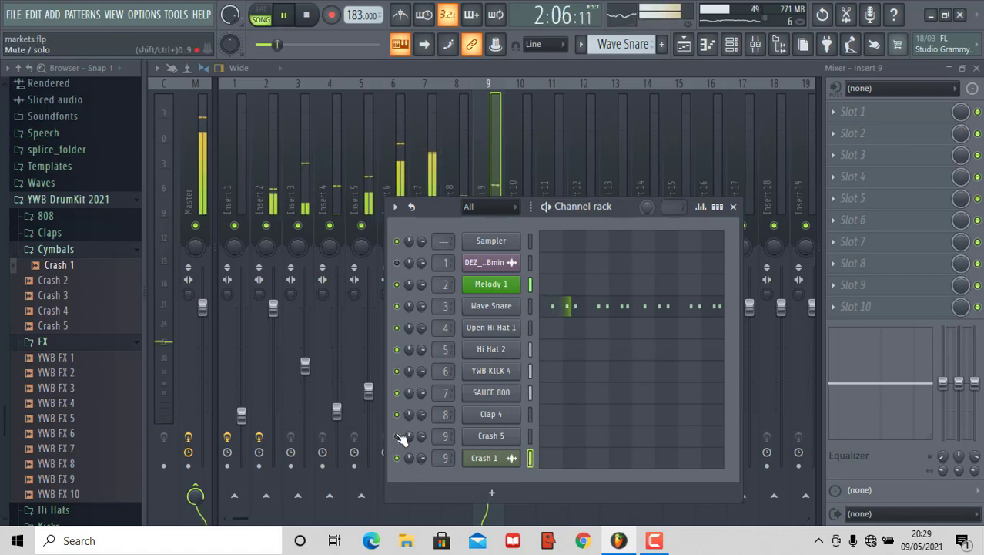
left_click(491, 166)
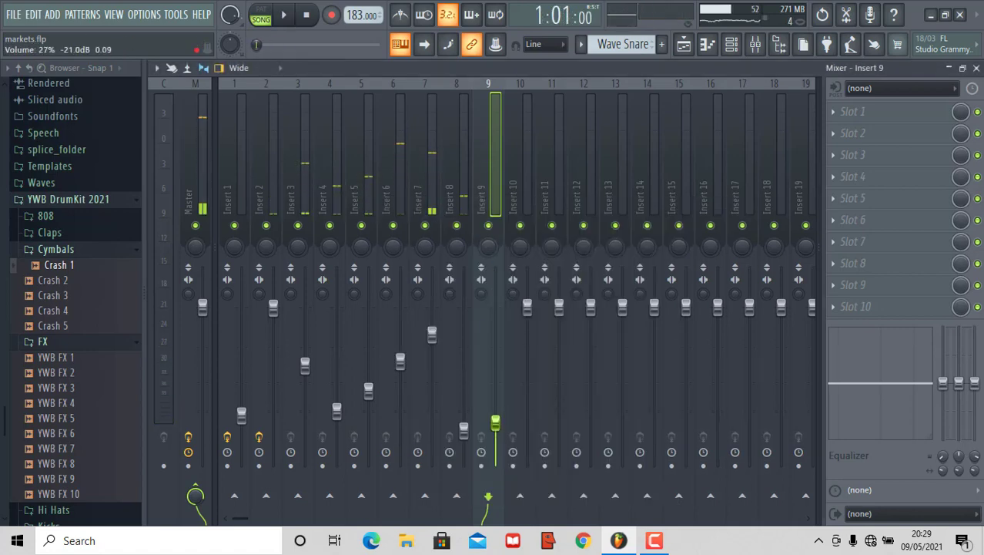
Slice the Crash 1 clip on Track 9 at bar 2 and delete the leftover tail.
left_click(690, 46)
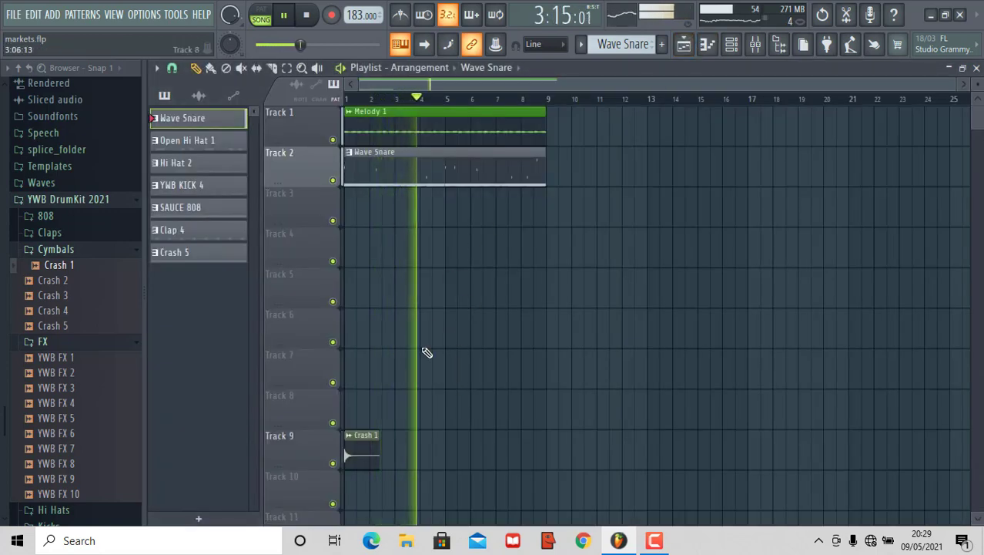
left_click(275, 77)
left_click_drag(369, 412, 370, 495)
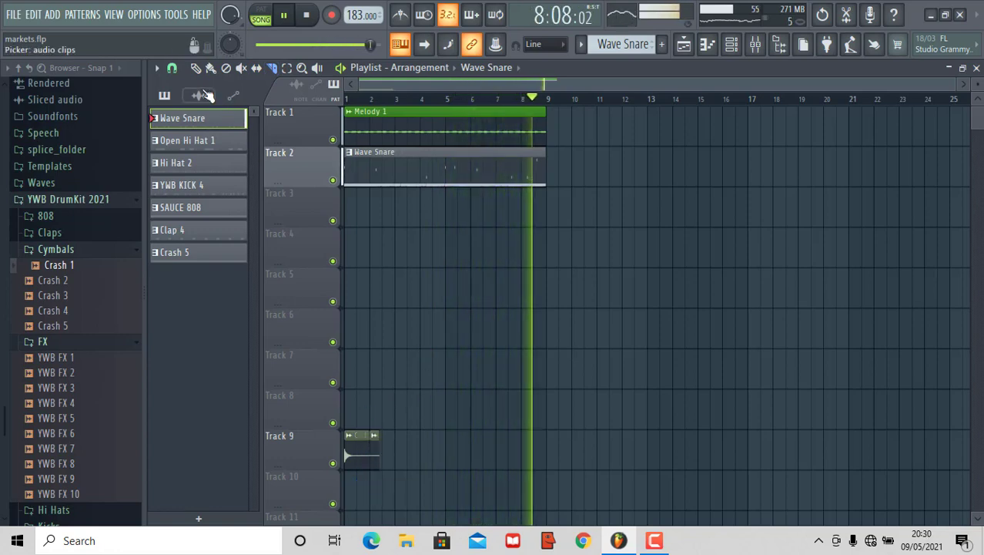
right_click(376, 455)
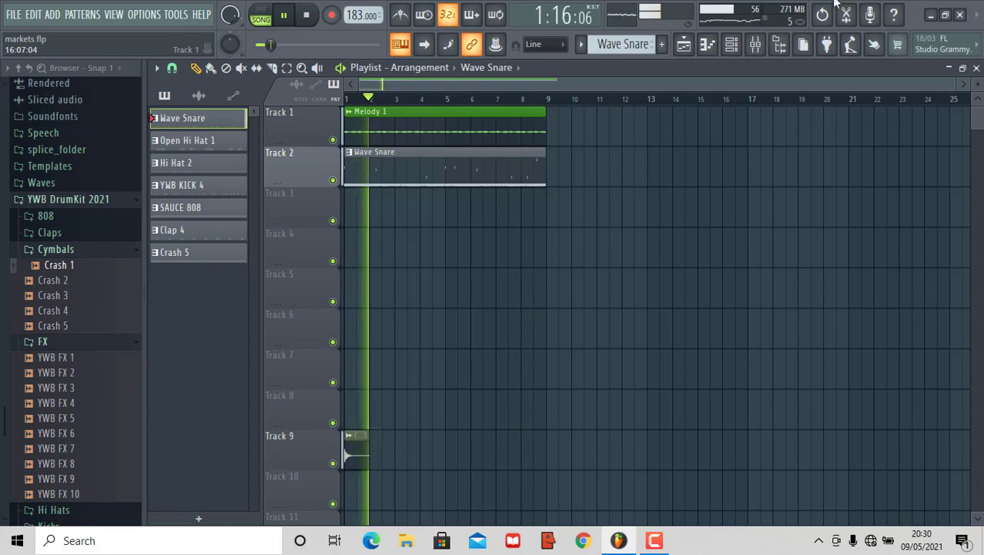
Clone the Crash 1 channel and place the Crash 1 #2 clip on Track 10 at bar 1.
left_click(731, 44)
right_click(499, 459)
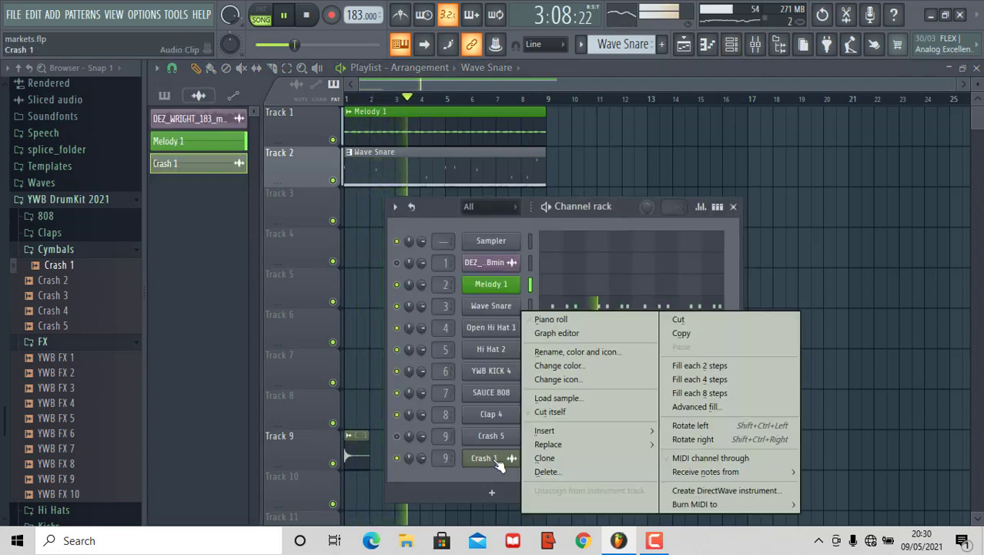
left_click(567, 459)
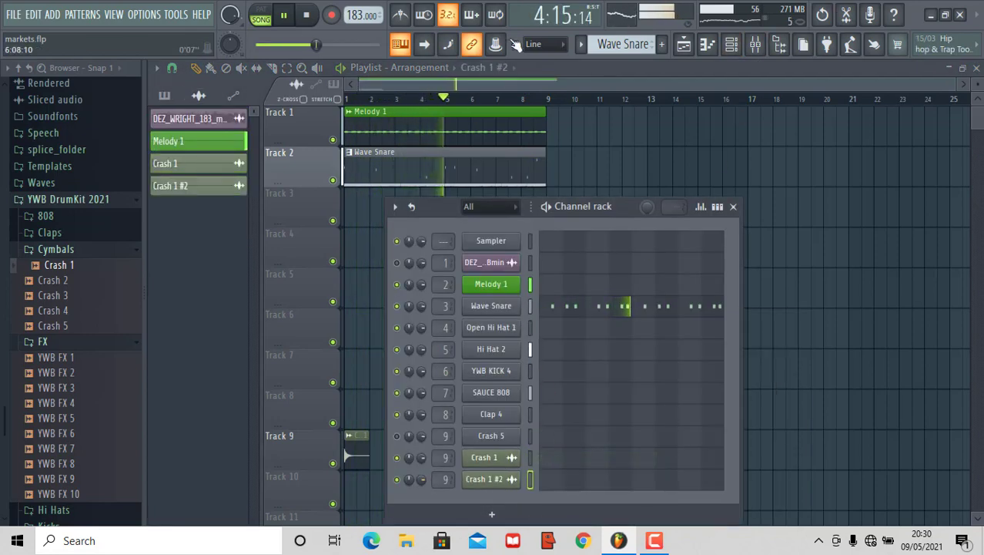
key("F6")
left_click(446, 435)
left_click_drag(447, 435, 353, 503)
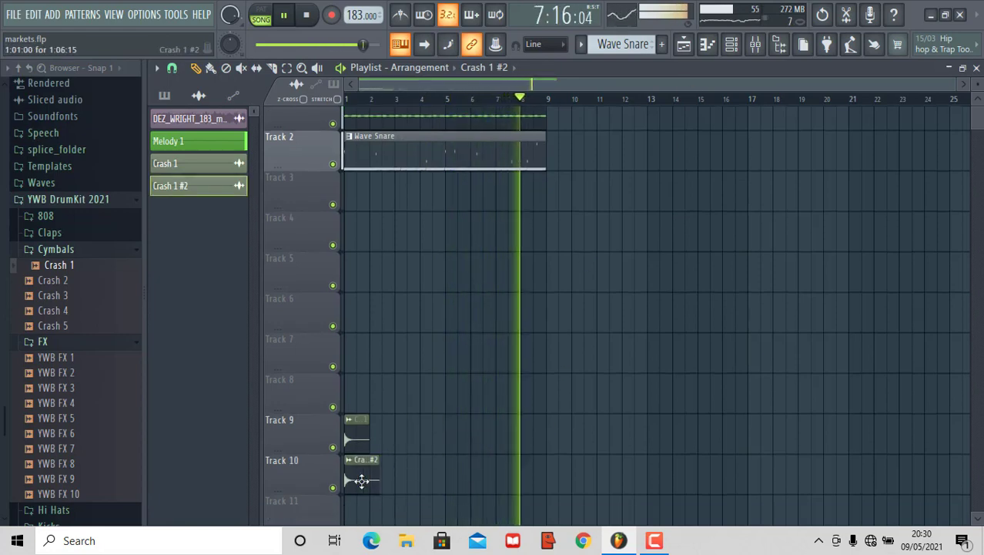
Reverse the Crash 1 #2 sample and trim its quiet beginning so the clip is shorter than one bar.
double_click(351, 480)
left_click(464, 395)
left_click(647, 229)
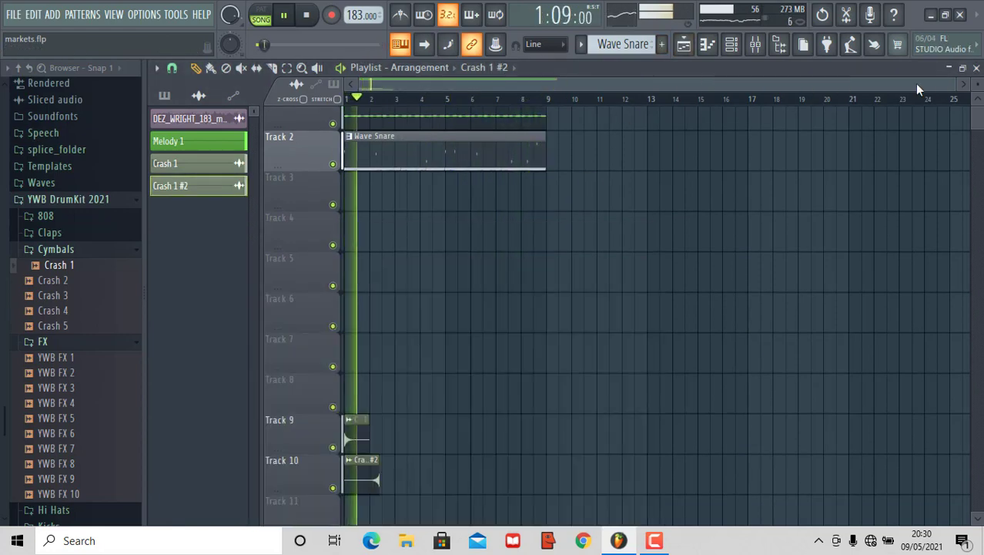
scroll(364, 484, "up", 3)
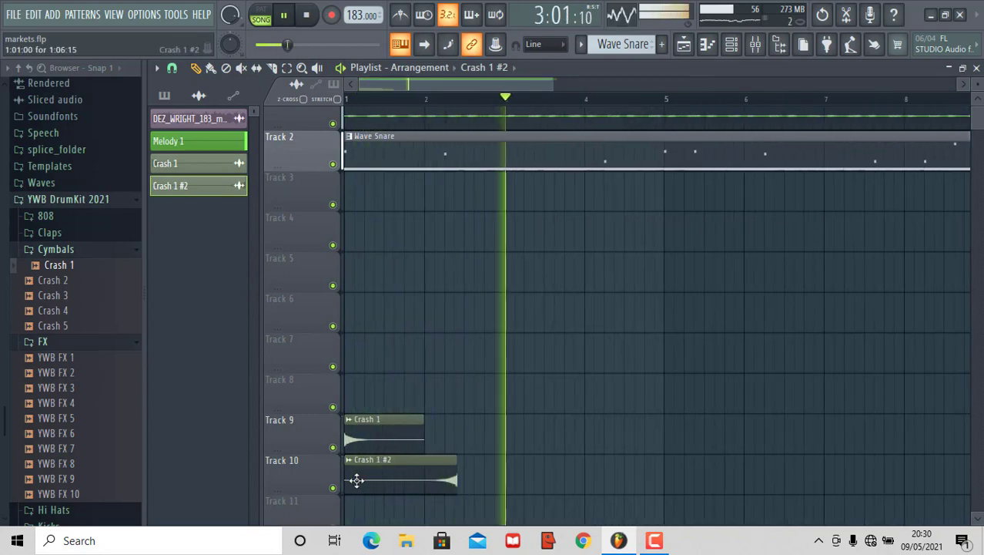
left_click_drag(356, 478, 399, 477)
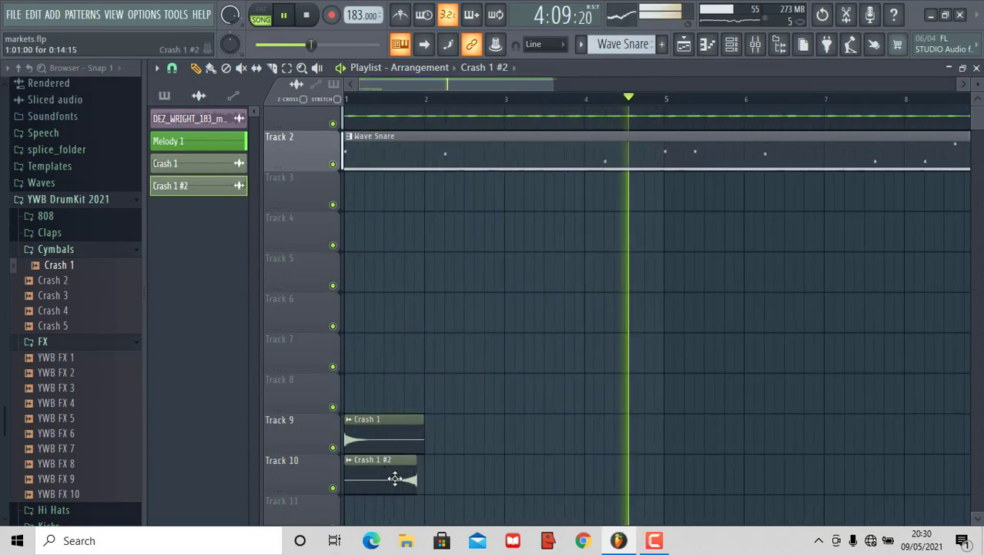
Use a different snap setting to align the reversed crash's end with bar 2 and extend its start to bar 1.
left_click_drag(553, 84, 387, 92)
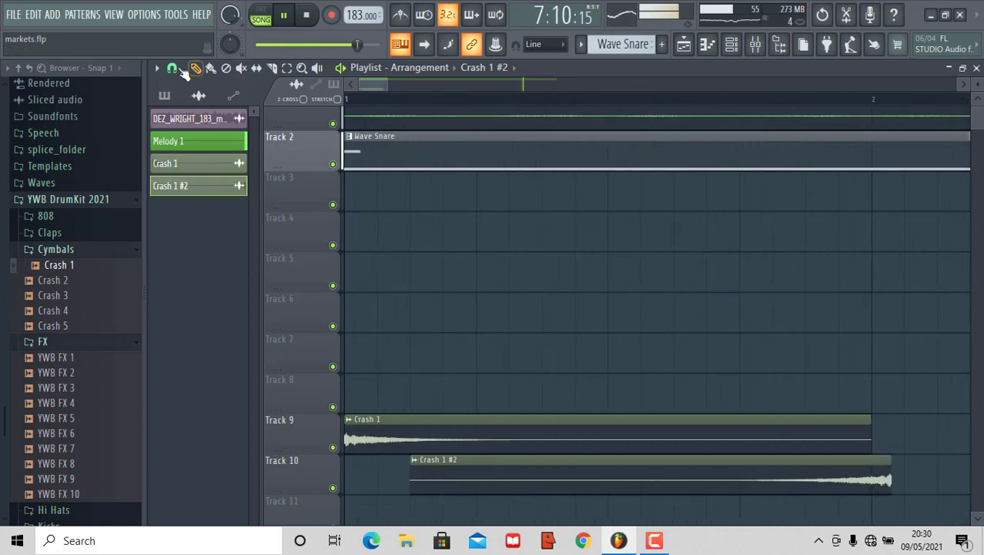
left_click(174, 68)
left_click(183, 138)
left_click_drag(847, 468, 830, 471)
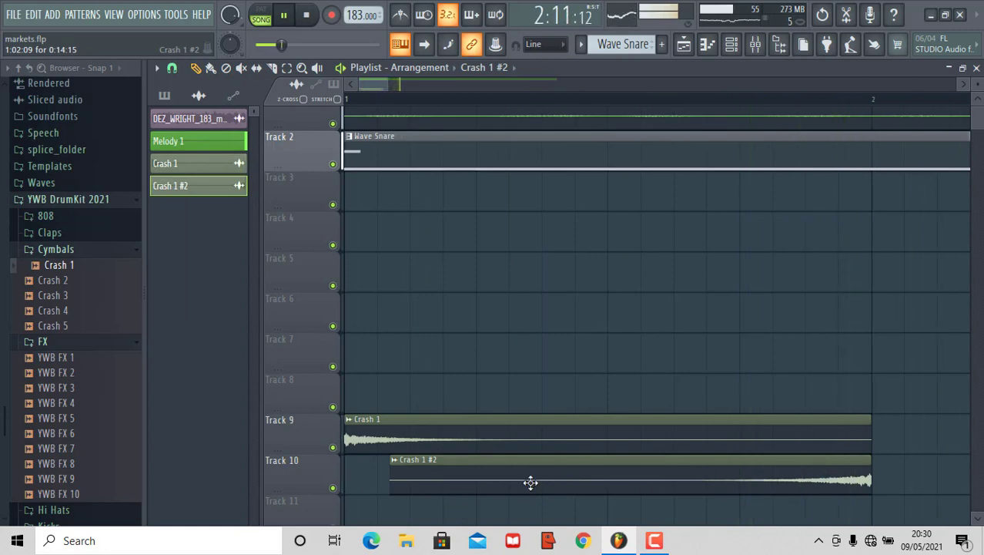
left_click_drag(390, 478, 279, 473)
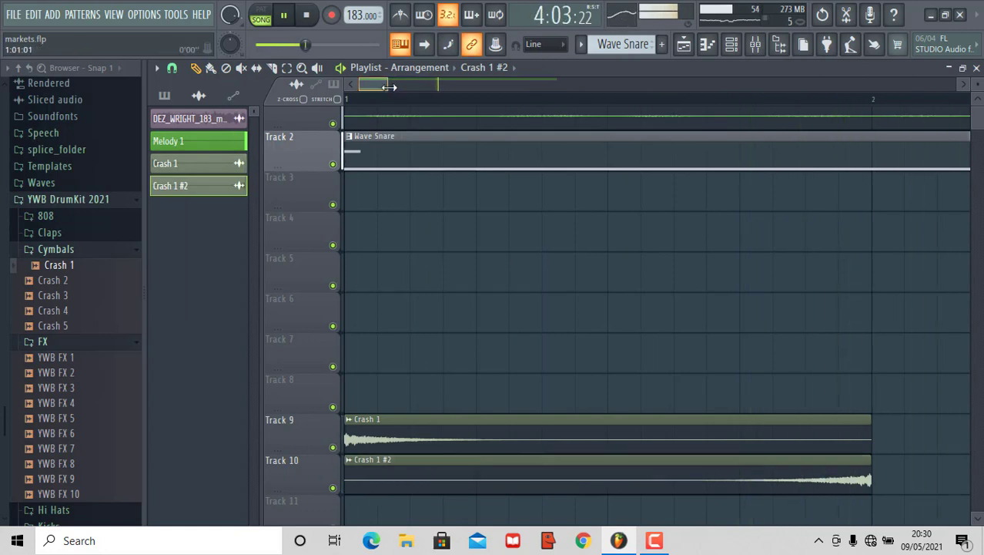
Switch snapping to Line, move Crash 1 #2 to bar 8 and Crash 1 to bar 9, and play the song.
left_click_drag(389, 87, 562, 86)
left_click(173, 68)
left_click(188, 106)
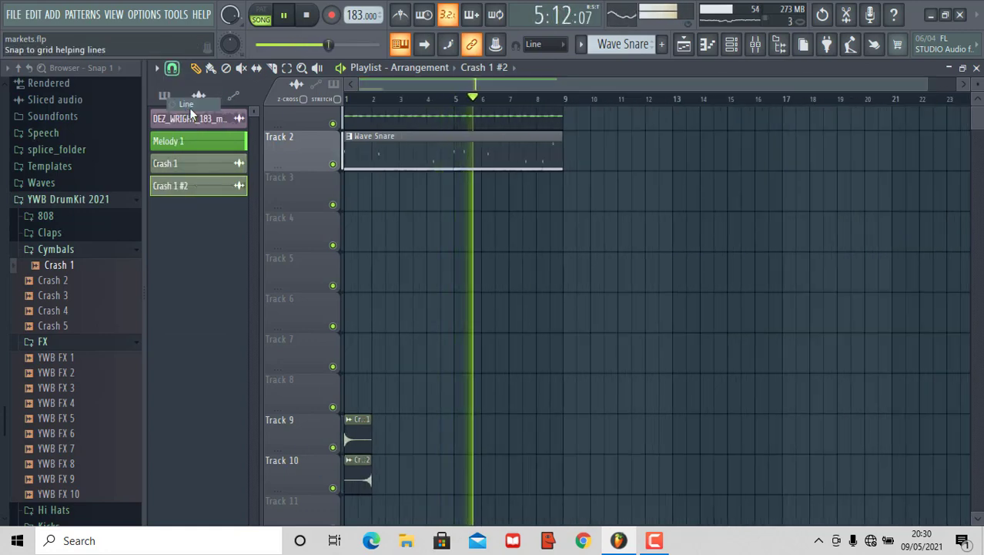
left_click_drag(365, 475, 557, 478)
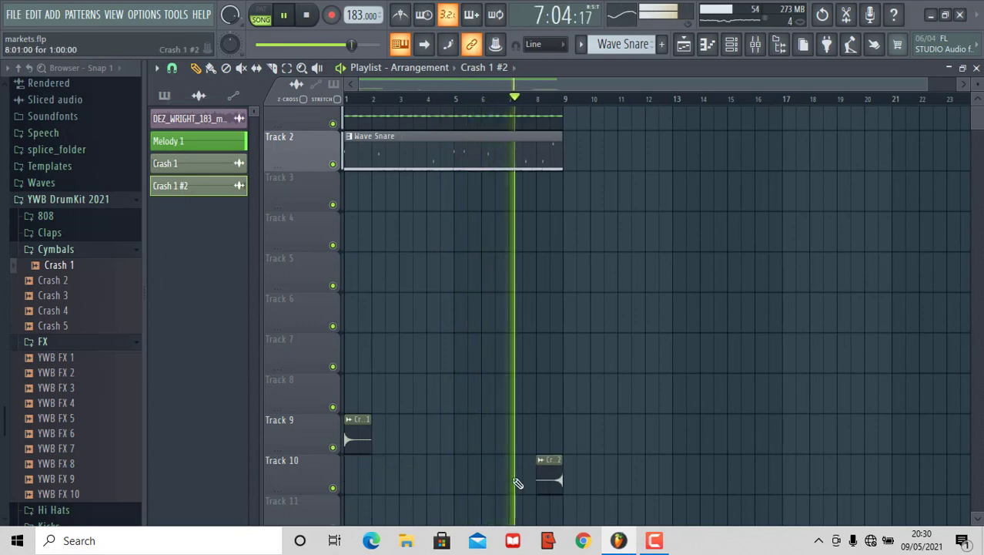
key("space")
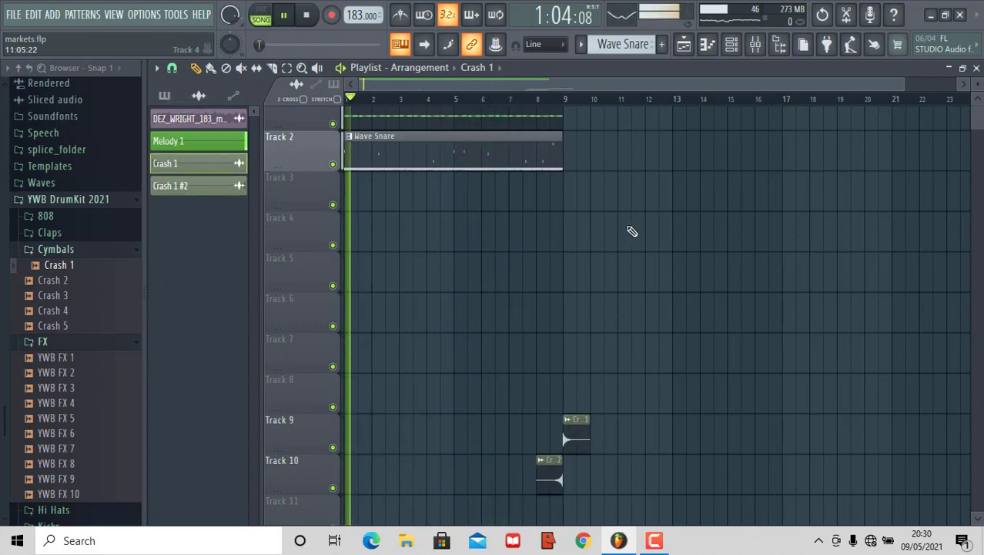
Stop playback, split the Wave Snare pattern by channel, and delete its existing clip from Track 2.
scroll(632, 231, "up", 1)
scroll(843, 147, "down", 2)
scroll(843, 147, "up", 2)
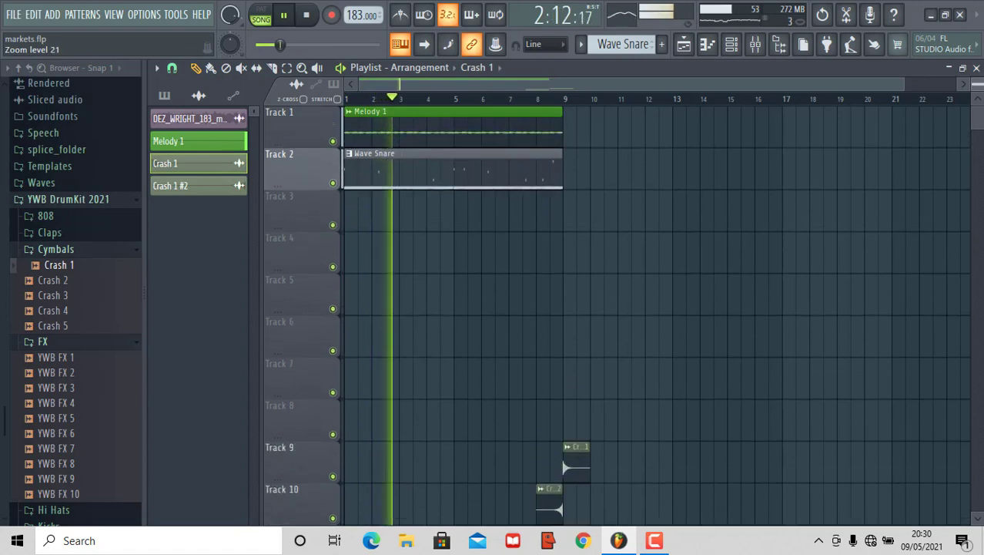
key("space")
left_click(623, 44)
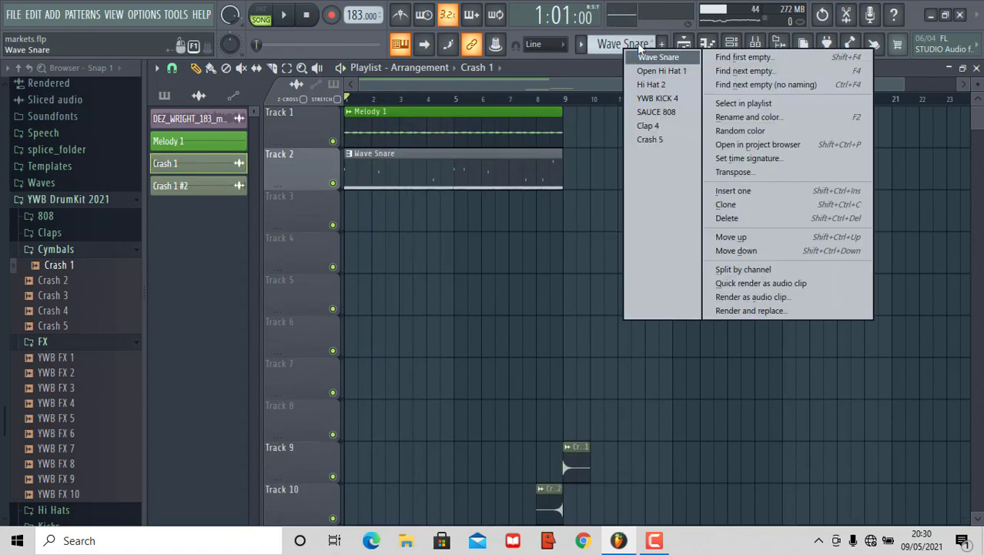
left_click(767, 269)
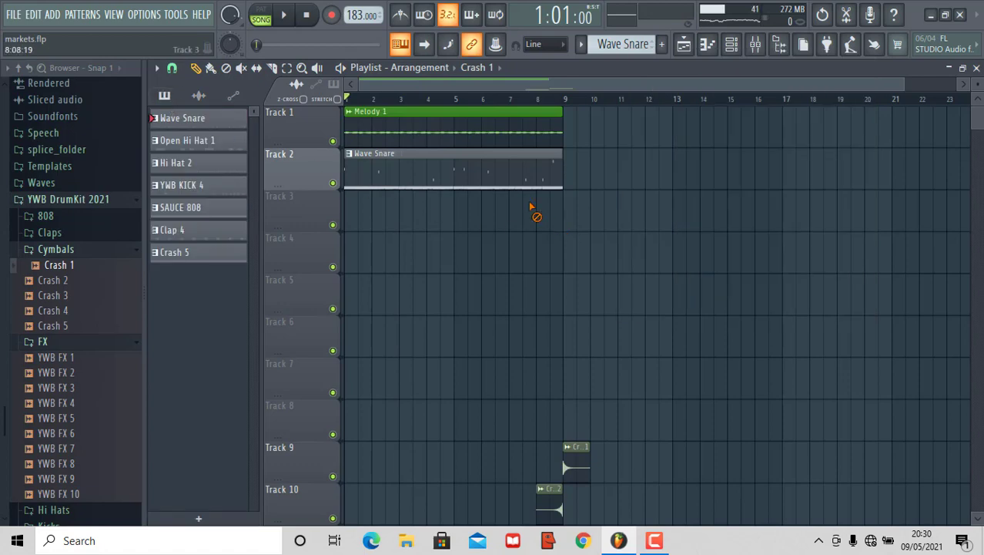
right_click(475, 171)
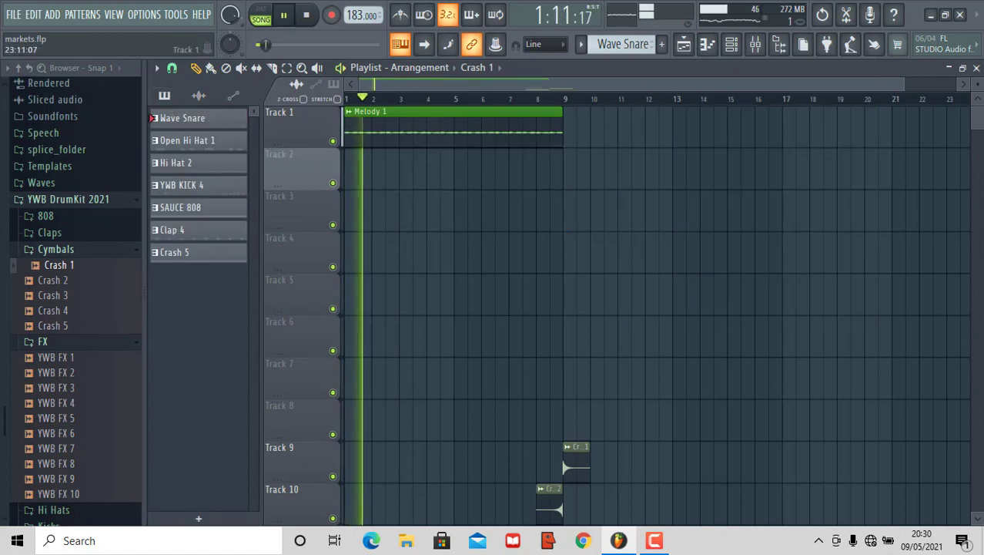
Place the Wave Snare pattern on Track 2 at bar 9 and move the Crash 1 #2 clip on Track 10 to bar 16.
left_click_drag(901, 85, 975, 123)
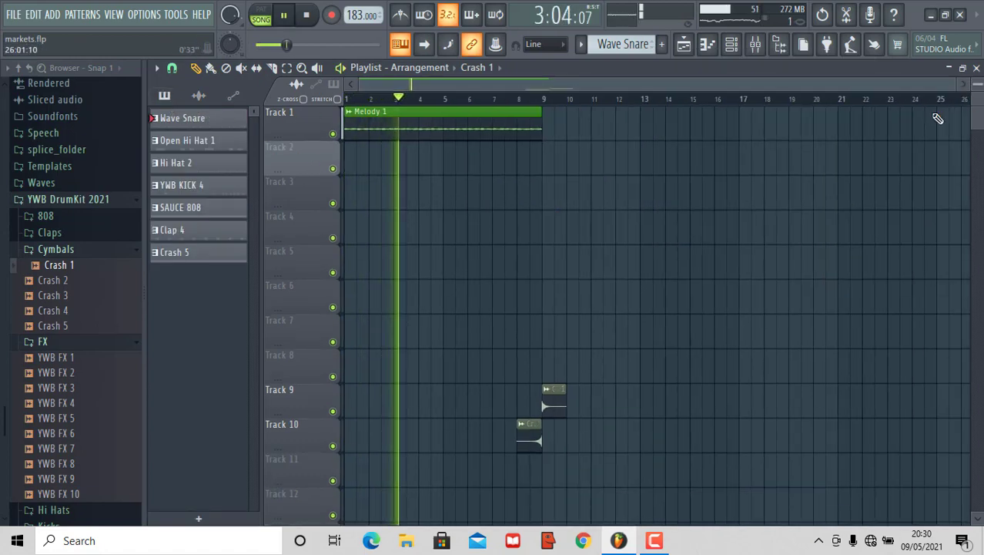
left_click_drag(198, 127, 549, 147)
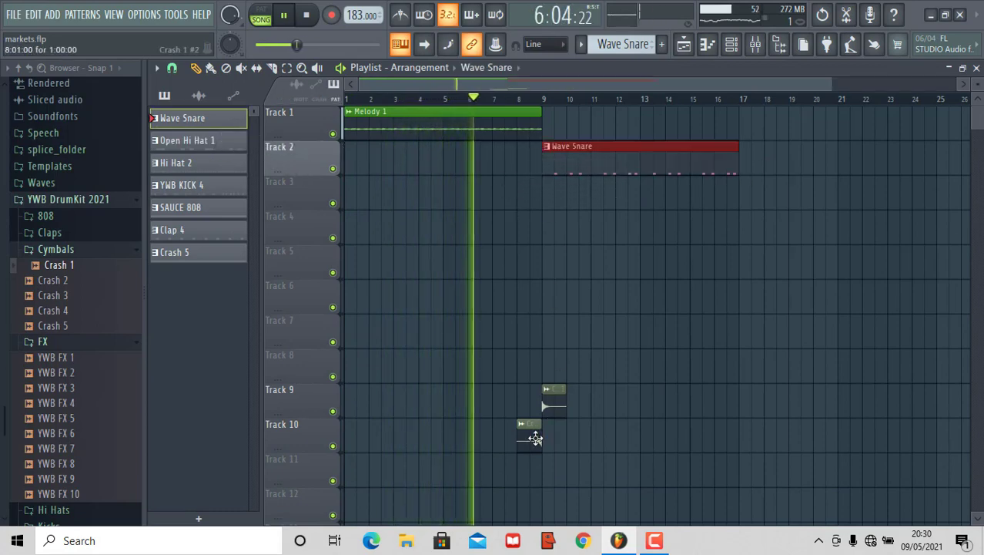
left_click_drag(532, 436, 729, 438)
Place the SAUCE 808 pattern on Track 7 at bar 9, duplicate Melody 1 to bar 9, and restart playback.
left_click(164, 95)
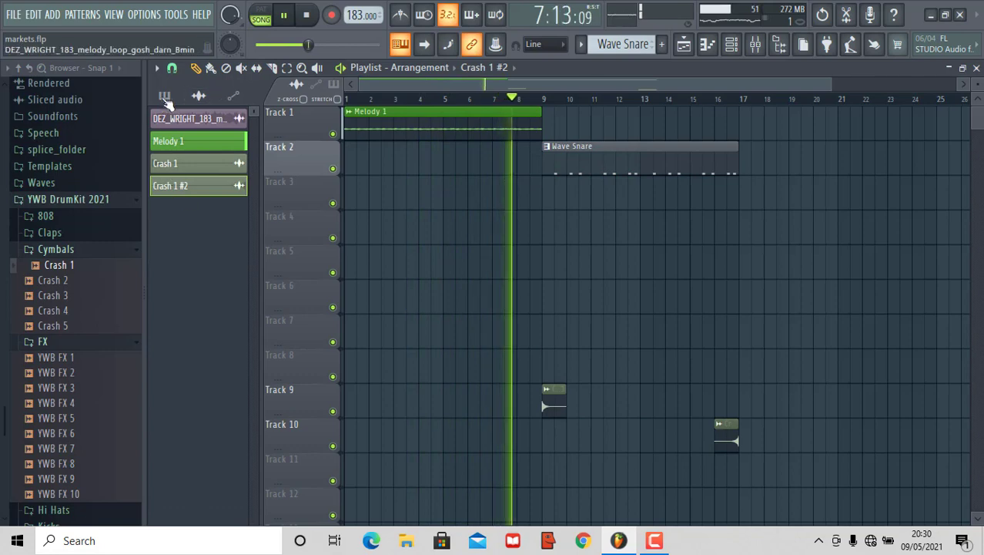
left_click_drag(180, 208, 583, 332)
key("space")
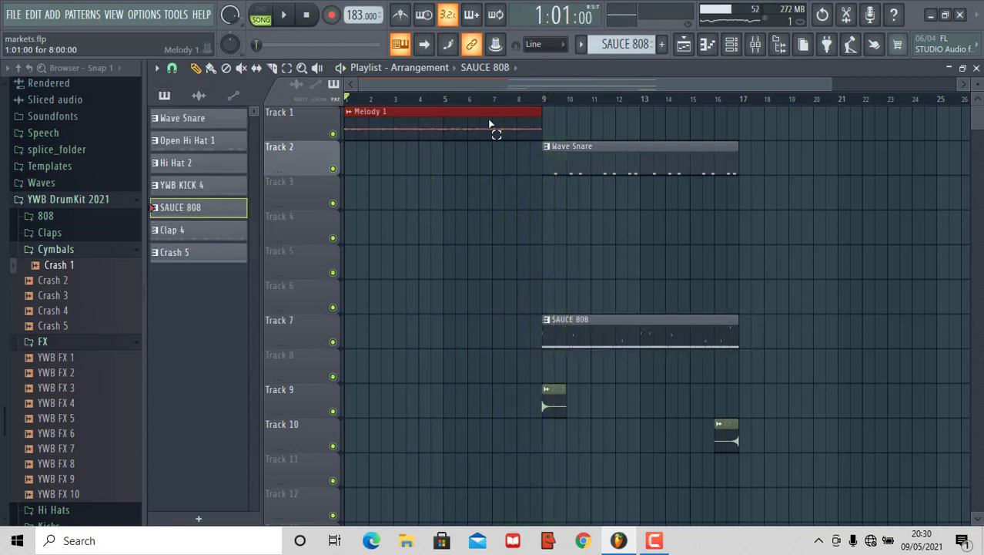
key("ctrl+b")
key("space")
Place Open Hi Hat 1 on Track 3 at bar 9, and YWB KICK 4 on Track 5 and Crash 1 on Track 9 at bar 17.
left_click_drag(171, 142, 548, 193)
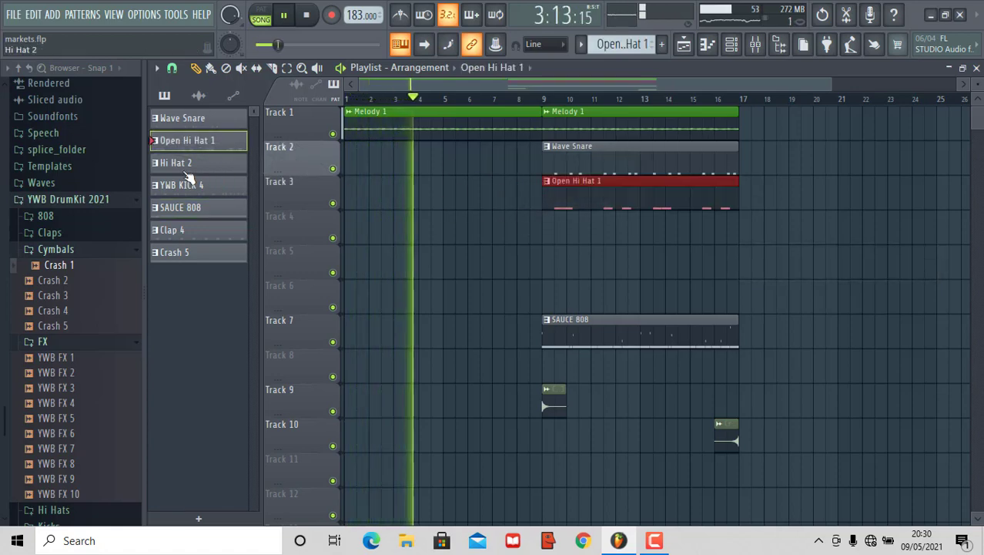
left_click_drag(192, 186, 746, 249)
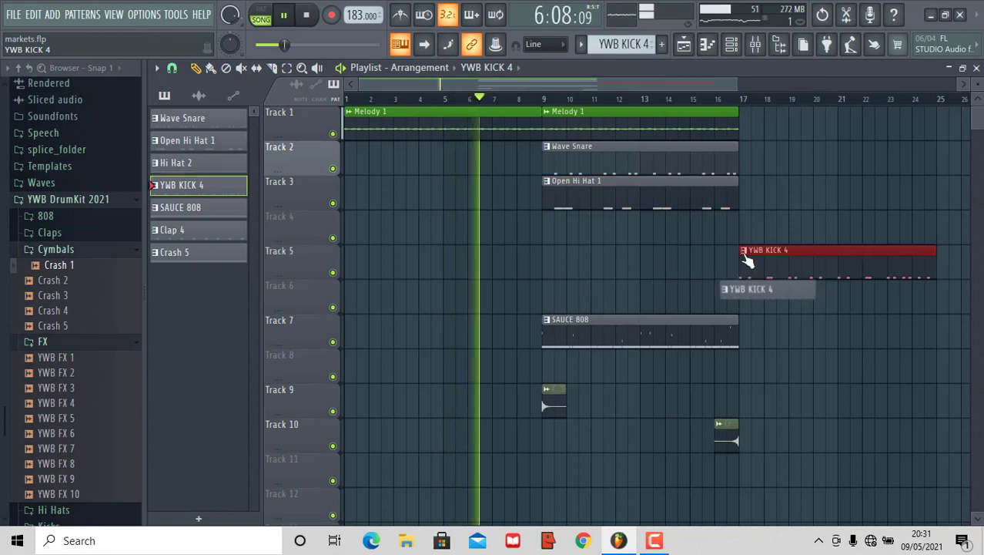
left_click(551, 401)
left_click(744, 396)
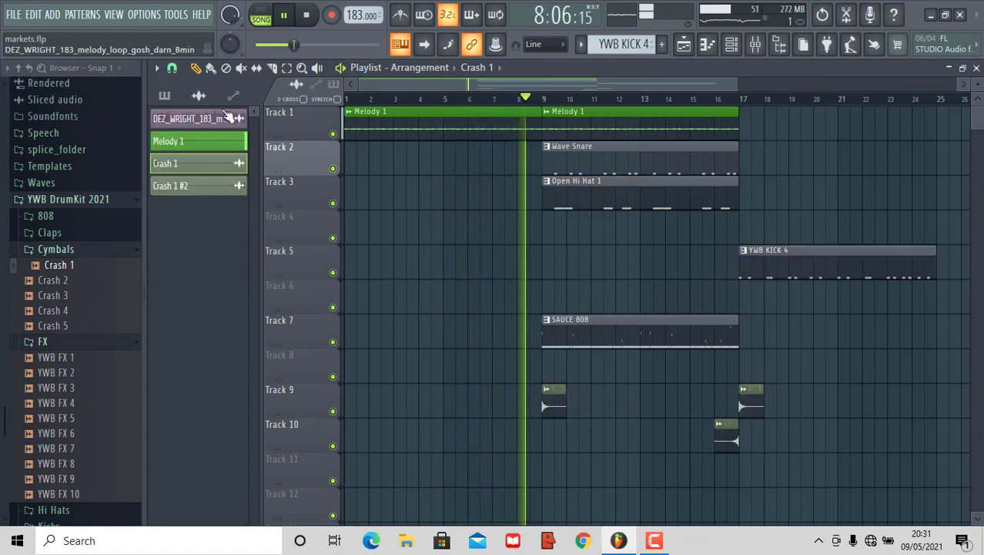
Move the Open Hi Hat 1 clip to bar 17 and duplicate the bar 9 Melody 1, Wave Snare and SAUCE 808 clips to bar 17.
left_click(164, 95)
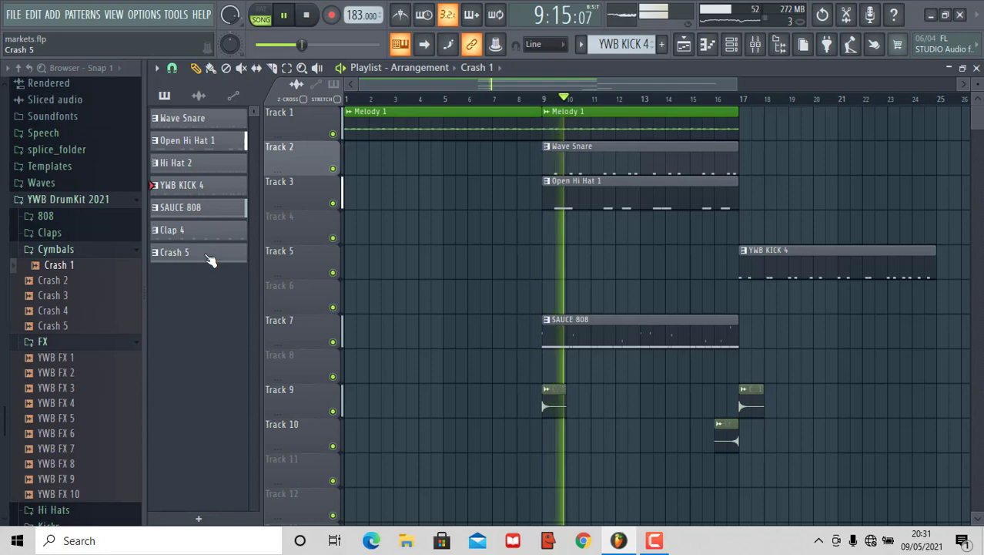
left_click_drag(629, 195, 826, 194)
left_click_drag(743, 85, 851, 237)
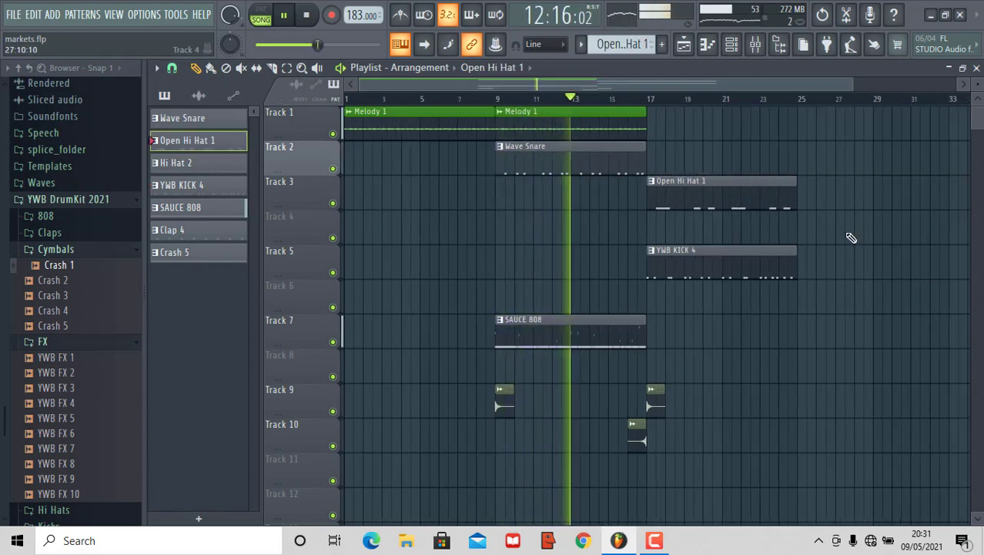
left_click_drag(566, 116, 574, 353)
key("ctrl+b")
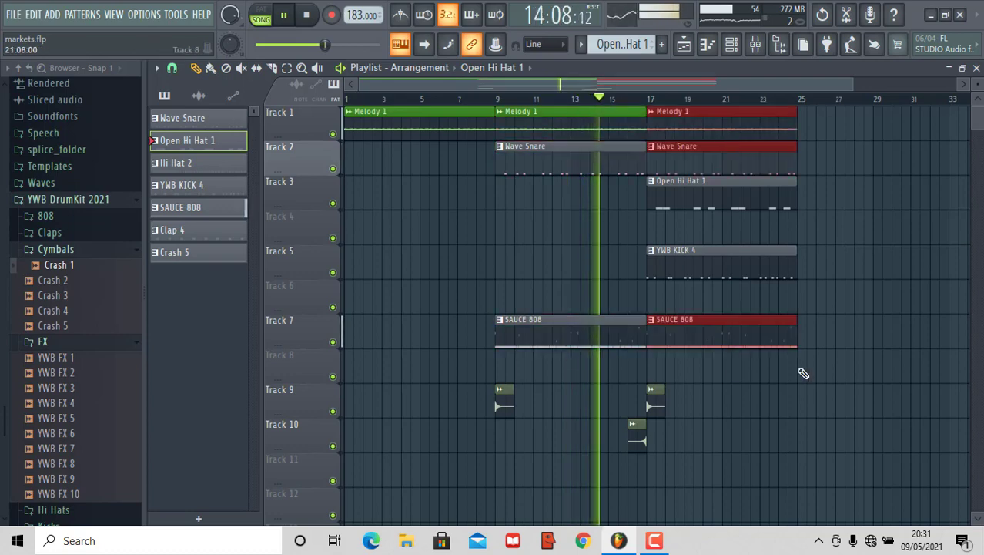
left_click(803, 374)
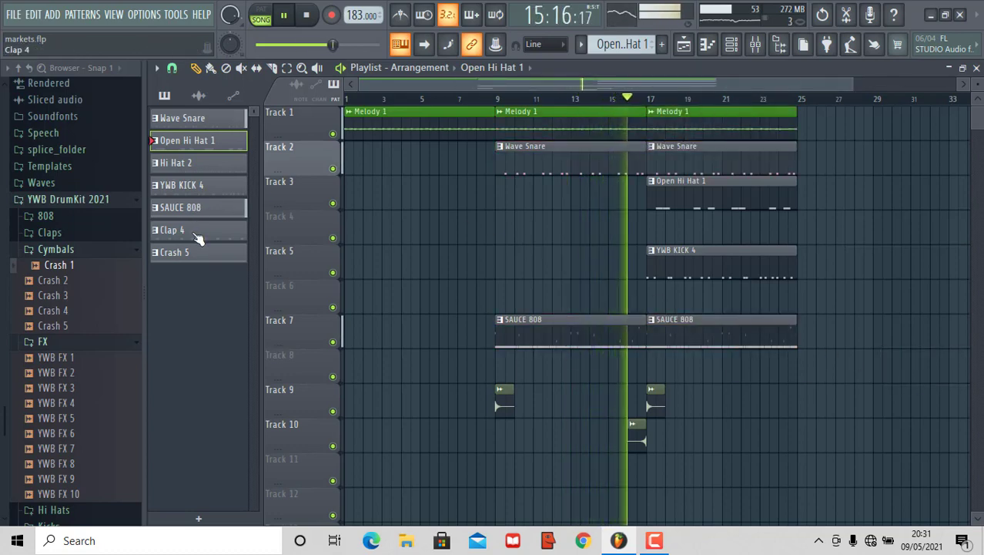
Place Clap 4 on Track 8 at bar 17 and Hi Hat 2 on Track 4 at bar 9, and restart playback.
left_click_drag(196, 234, 655, 362)
left_click(868, 348)
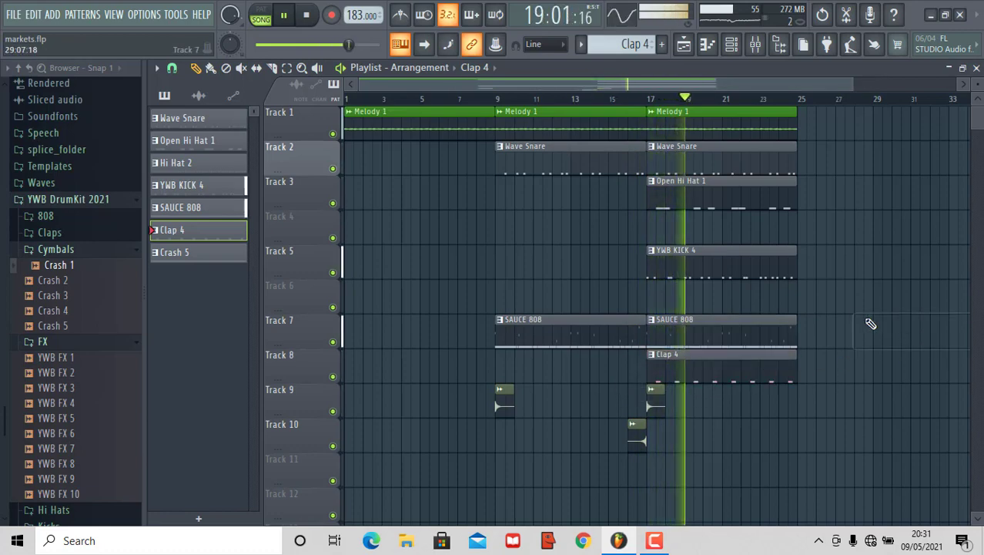
key("space")
left_click_drag(220, 163, 543, 229)
key("space")
Try one-bar SAUCE 808 clips at bars 9 and 11 on Track 7, and restore the eight-bar clip at bar 9.
right_click(613, 335)
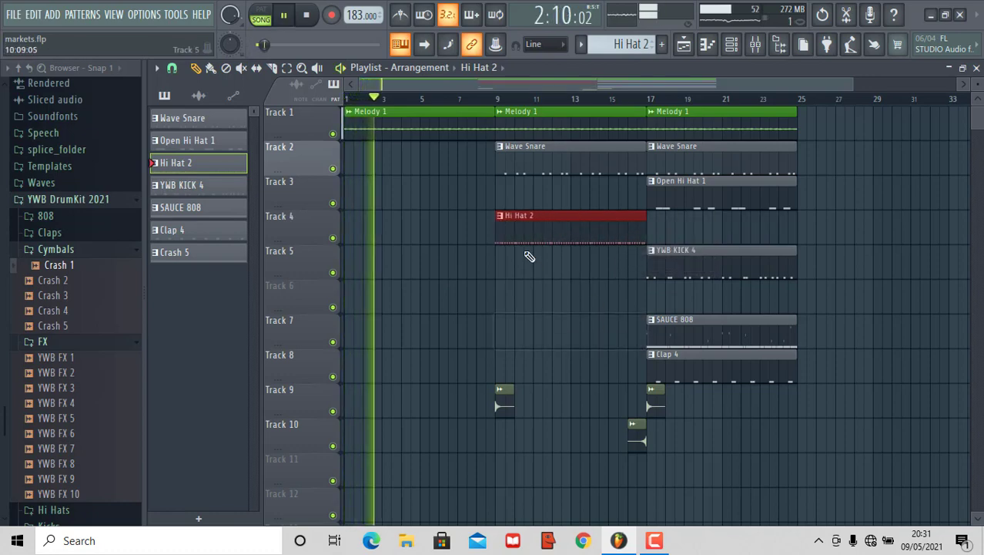
left_click(712, 319)
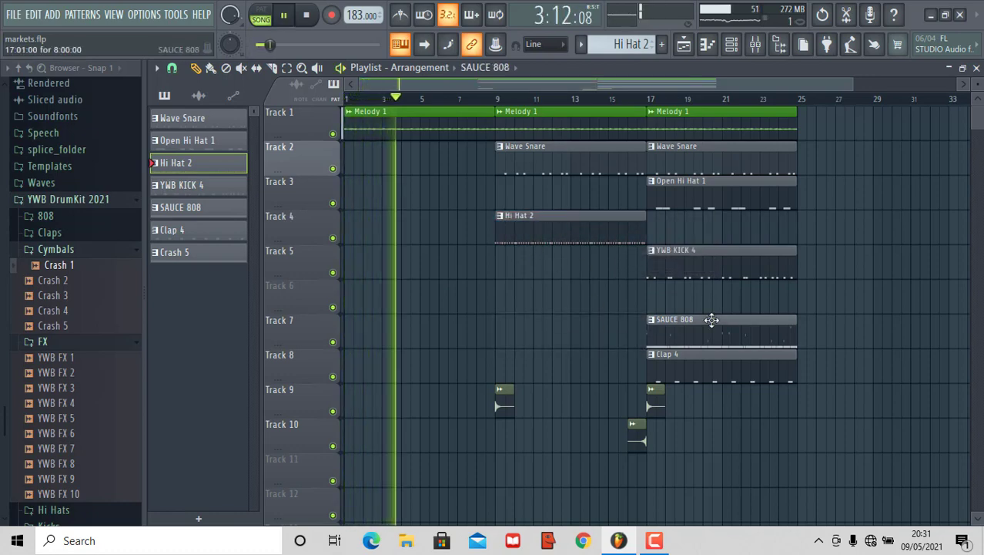
left_click(508, 335)
left_click_drag(646, 335, 511, 351)
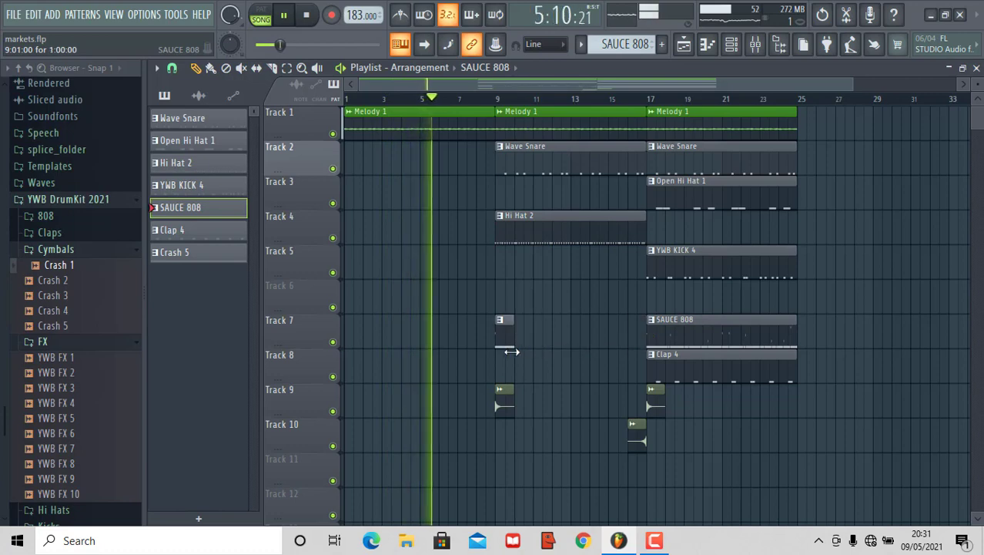
left_click(504, 345)
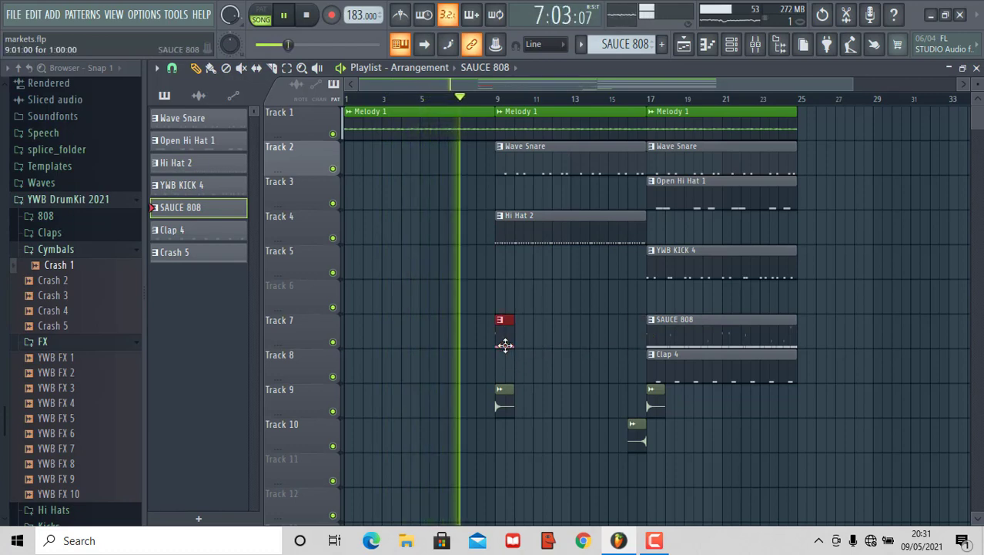
left_click(540, 336)
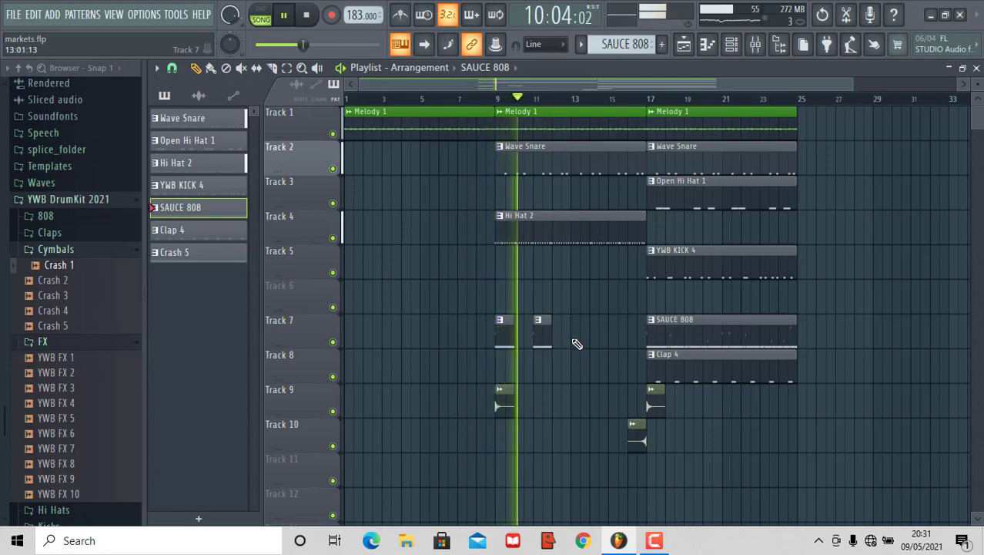
right_click(543, 339)
key("space")
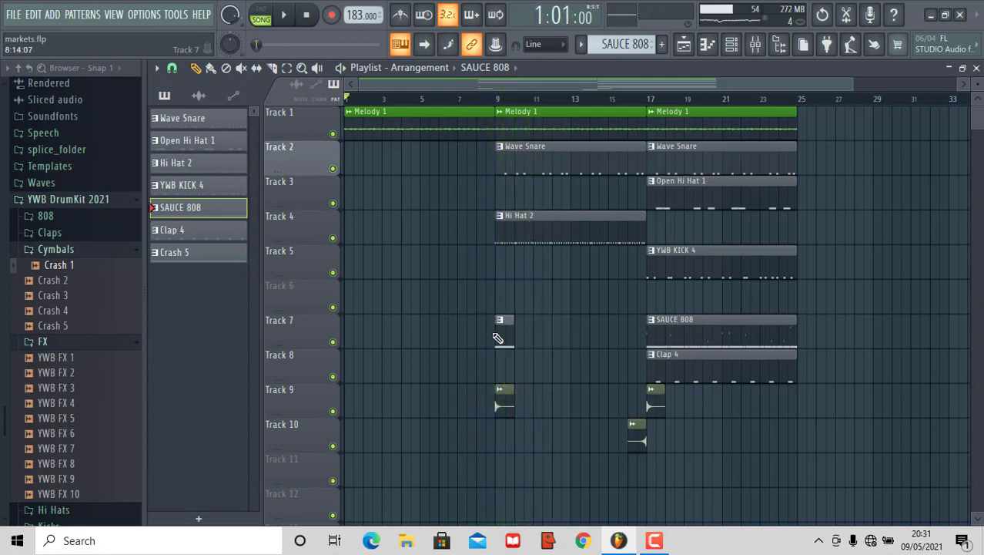
left_click(870, 296)
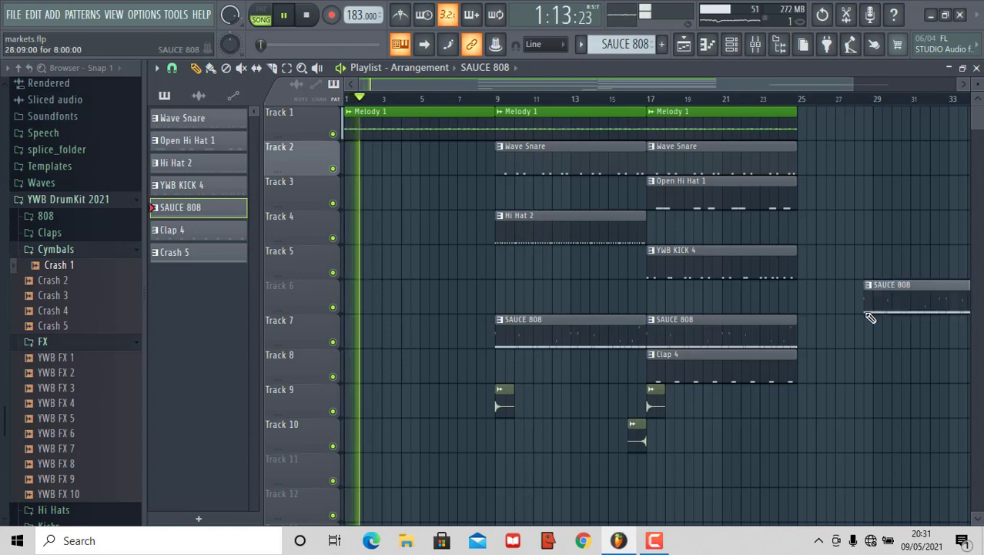
right_click(913, 308)
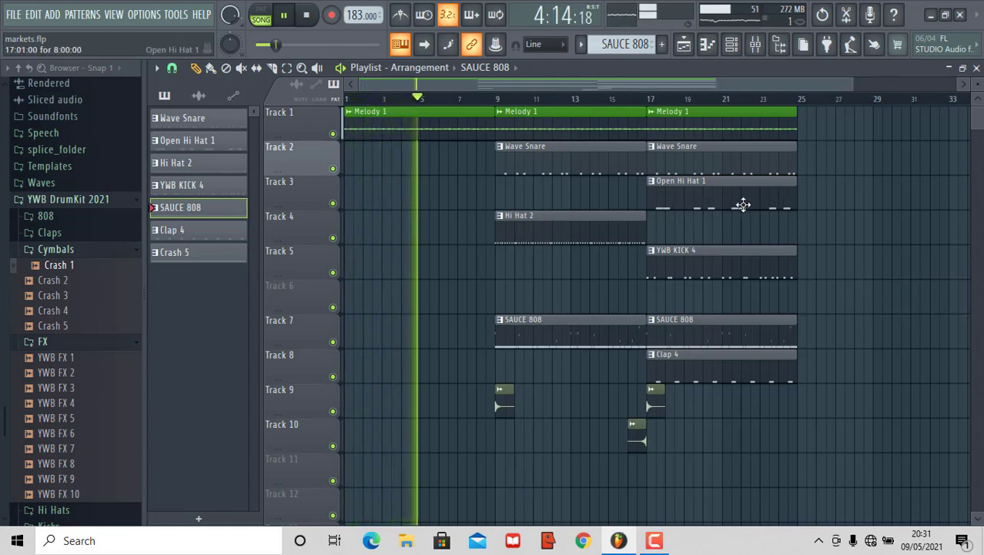
Play the song from bar 9, check the channel rack and the Insert 4 level in the mixer, and return to the playlist.
left_click(497, 100)
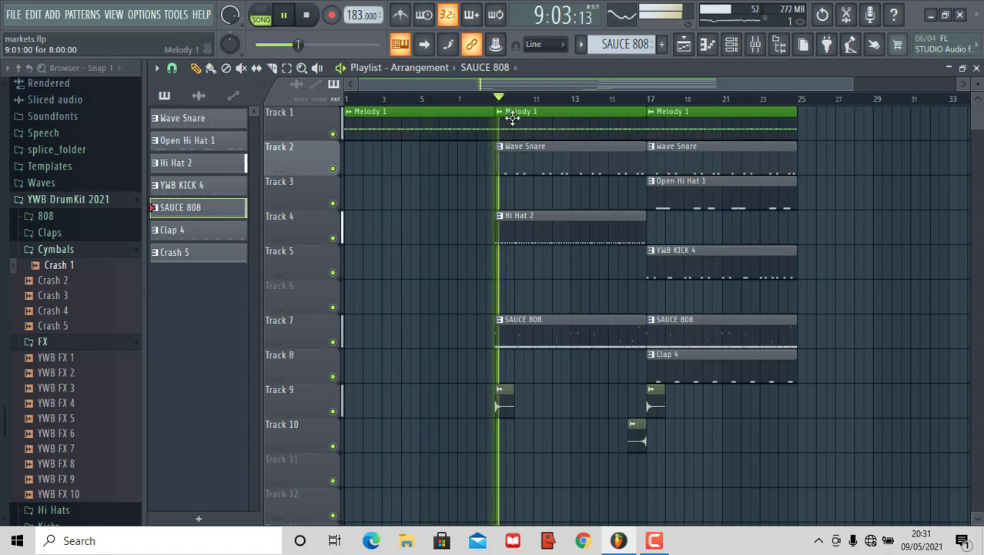
left_click(892, 345)
right_click(892, 345)
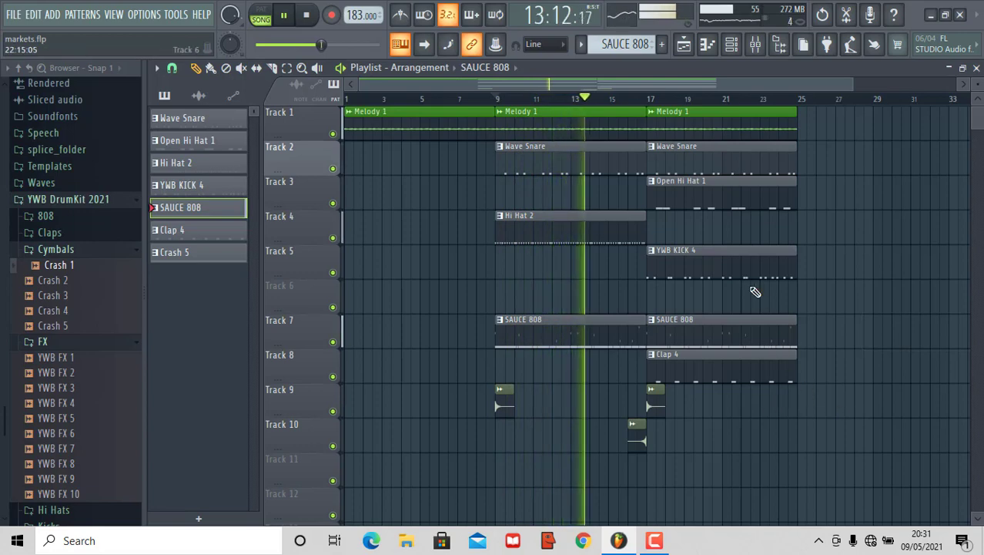
left_click(736, 46)
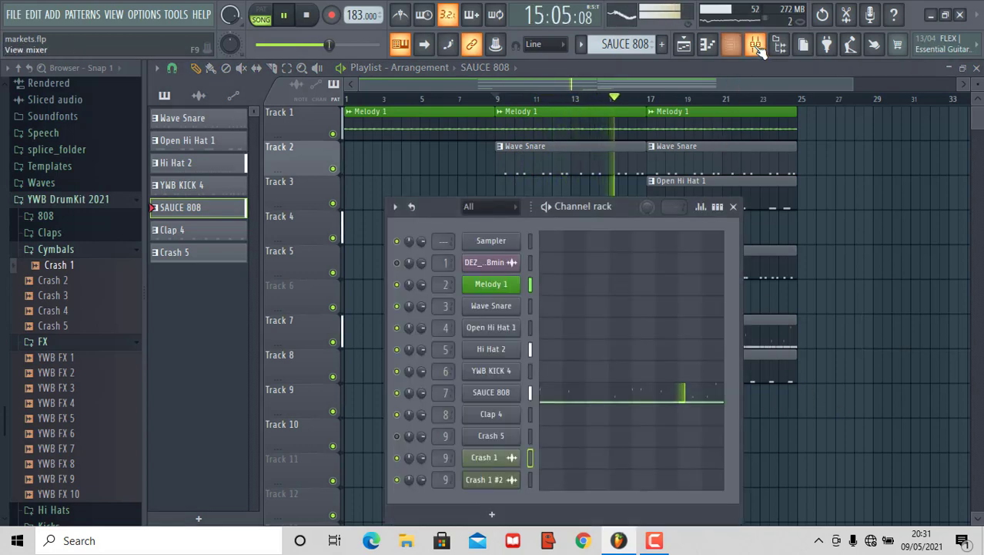
left_click(757, 44)
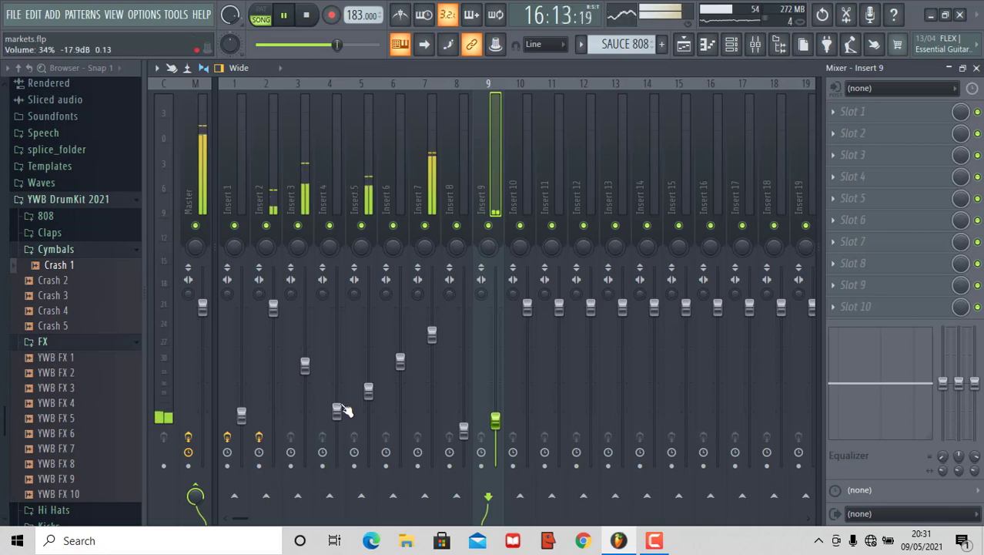
left_click(339, 410)
left_click(684, 44)
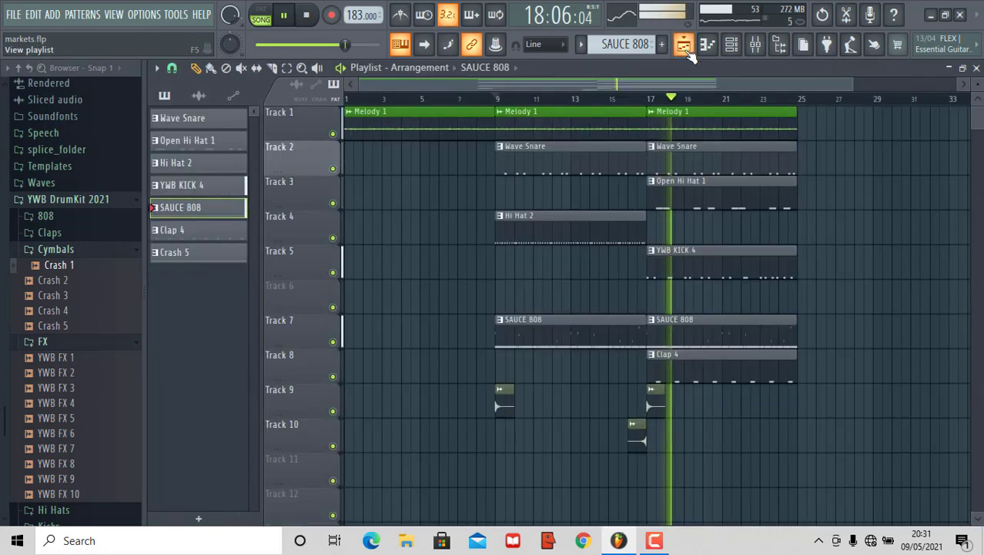
Duplicate all the clips starting at bar 17 to bar 25, and place Hi Hat 2 on Track 4 at bar 25.
left_click_drag(699, 296, 774, 123)
left_click_drag(839, 107, 654, 404)
key("ctrl+b")
left_click(860, 462)
right_click(860, 462)
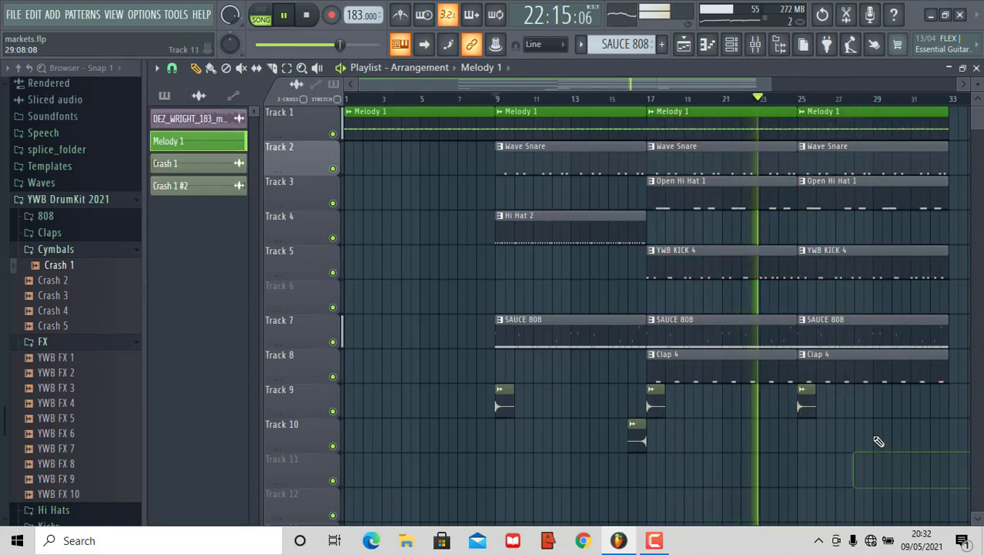
left_click(574, 228)
left_click(811, 228)
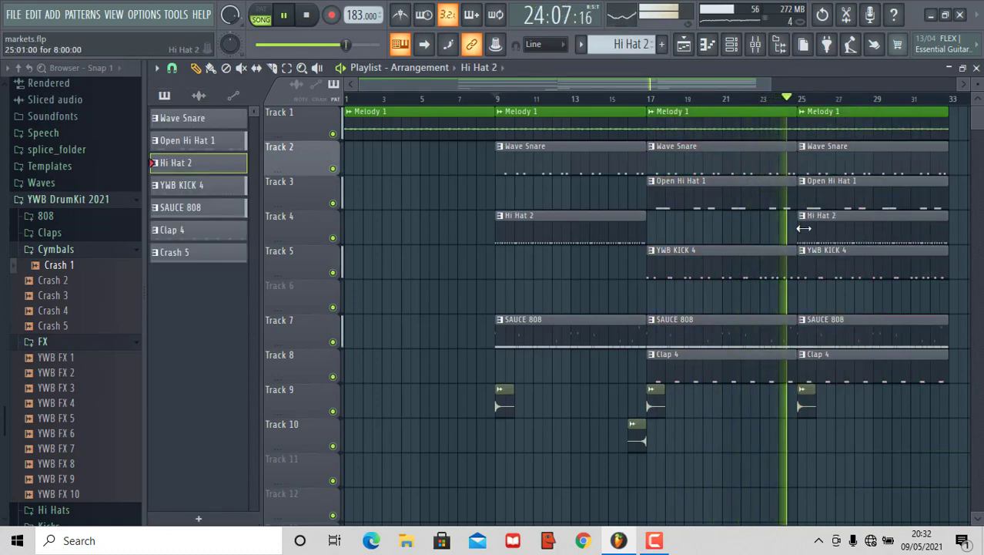
Duplicate all the clips starting at bar 25 to bar 33 and delete the copied Open Hi Hat 1 clip from Track 3.
left_click_drag(776, 84, 886, 193)
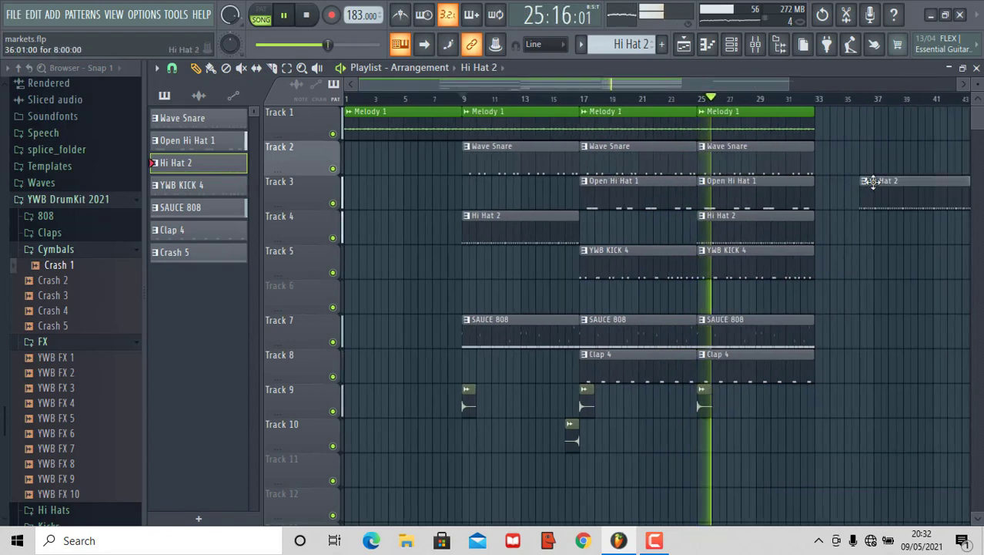
left_click_drag(897, 84, 980, 102)
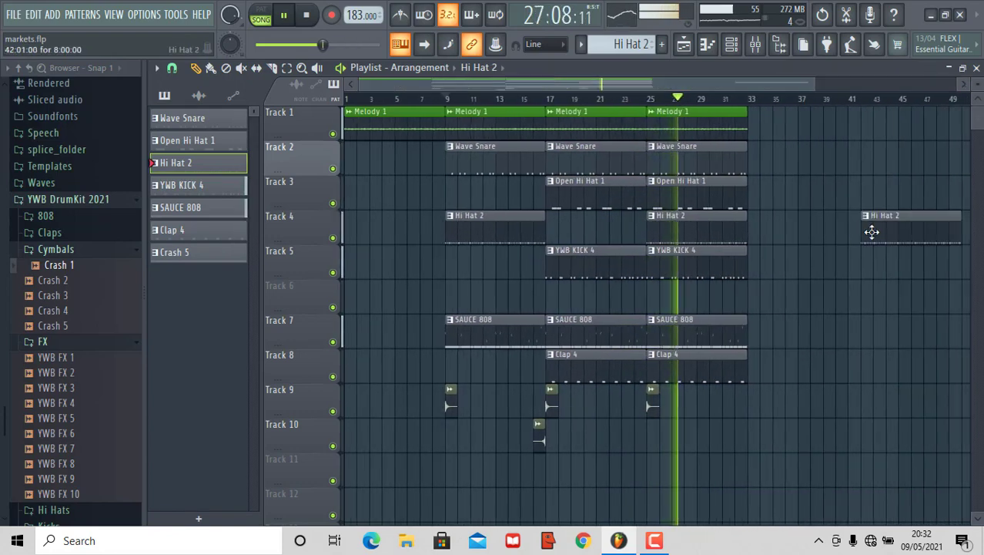
left_click_drag(714, 109, 652, 385)
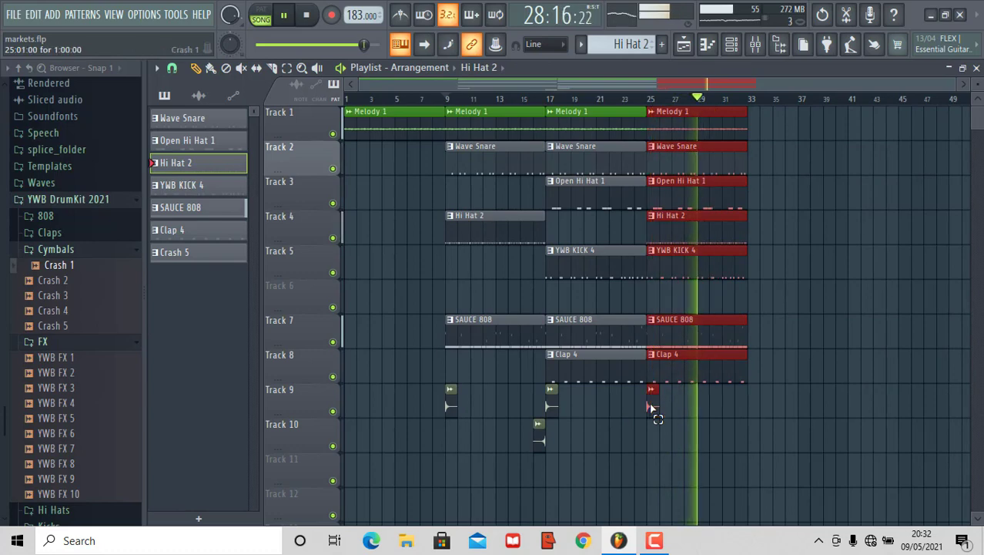
key("ctrl+b")
left_click(851, 431)
right_click(886, 432)
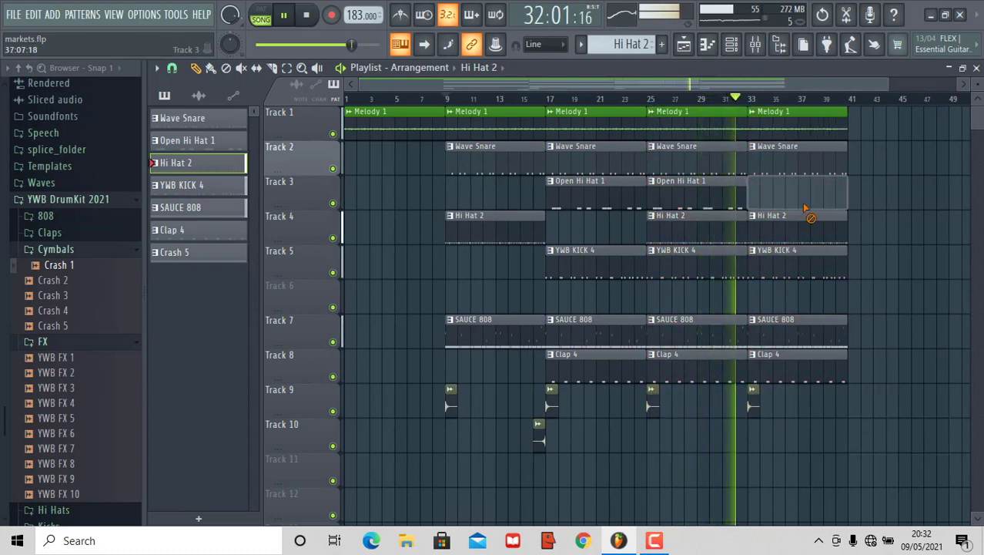
Delete the Clap 4 clip at bar 33 from Track 8 and duplicate all the clips starting at bar 33 to bar 41.
right_click(809, 206)
right_click(829, 368)
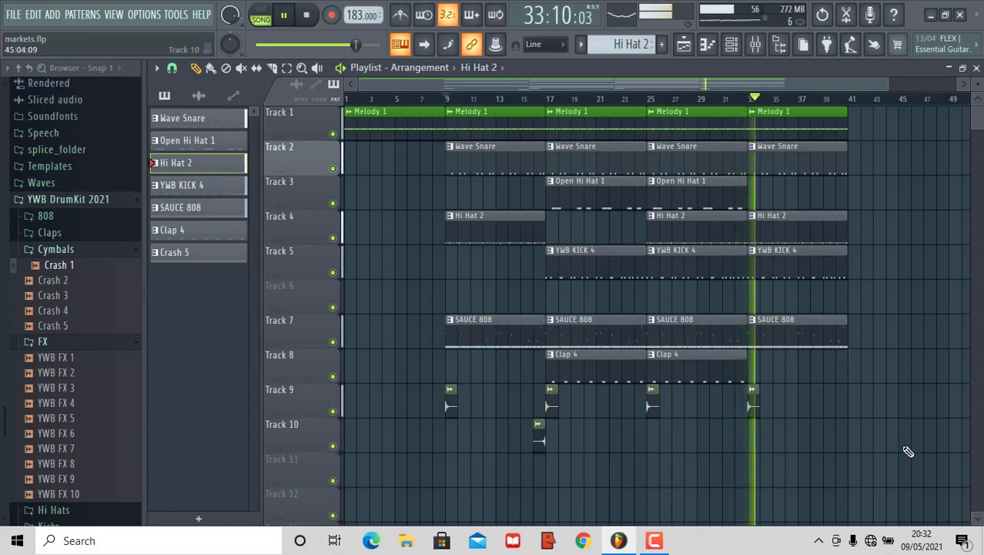
left_click_drag(905, 452, 755, 123)
key("ctrl+b")
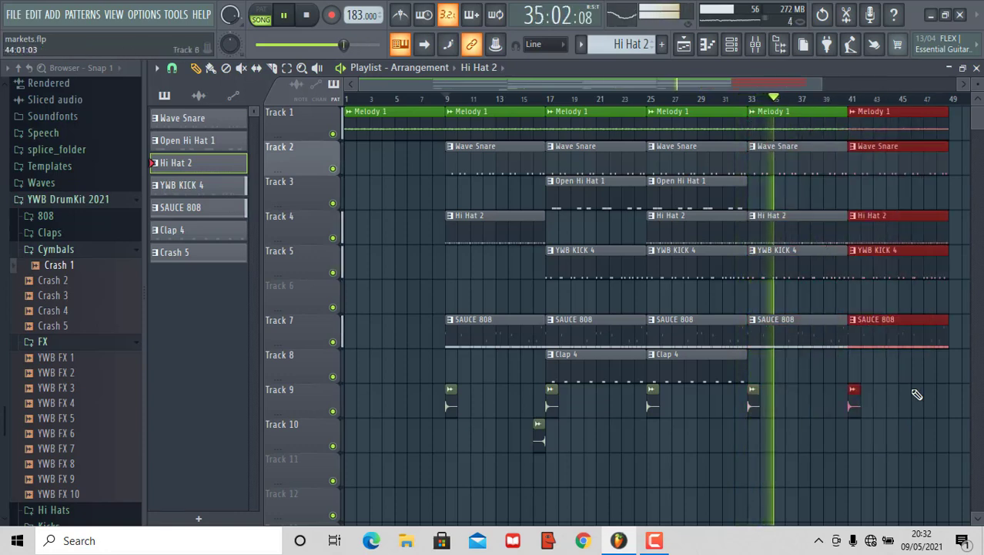
left_click(945, 464)
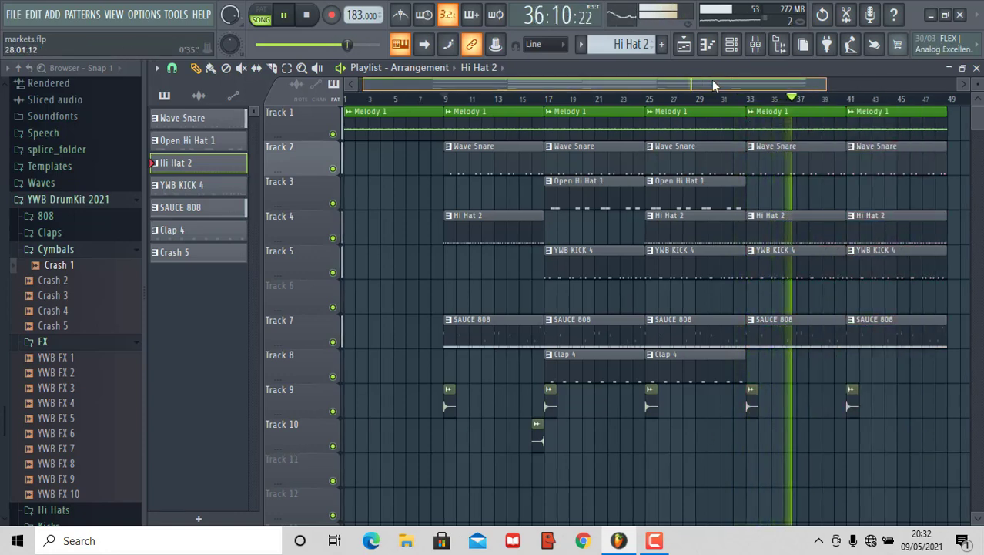
Replace the Hi Hat 2 clip at bar 41 on Track 4 with an Open Hi Hat 1 clip at bar 41 on Track 3.
left_click_drag(712, 79, 797, 80)
right_click(796, 226)
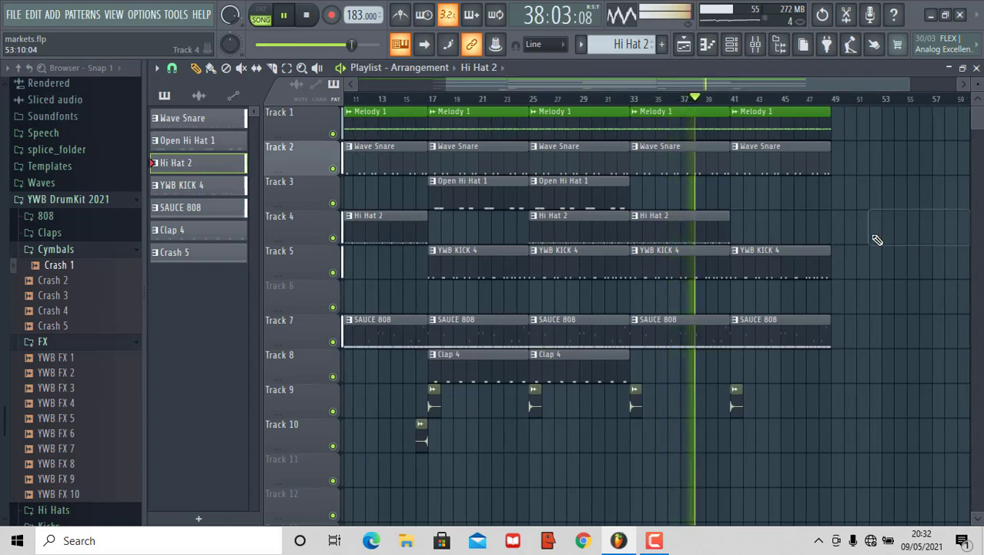
left_click(593, 193)
left_click(732, 193)
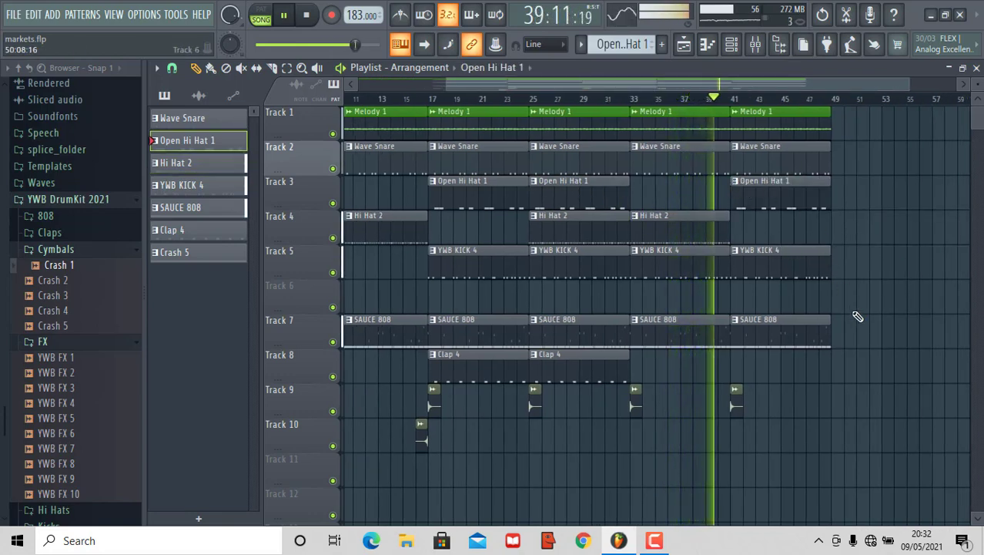
Duplicate all the clips starting at bar 41 to bar 49 and delete the copied YWB KICK 4 and Open Hi Hat 1 clips.
left_click_drag(844, 108, 740, 417)
key("ctrl+b")
left_click_drag(969, 384, 892, 413)
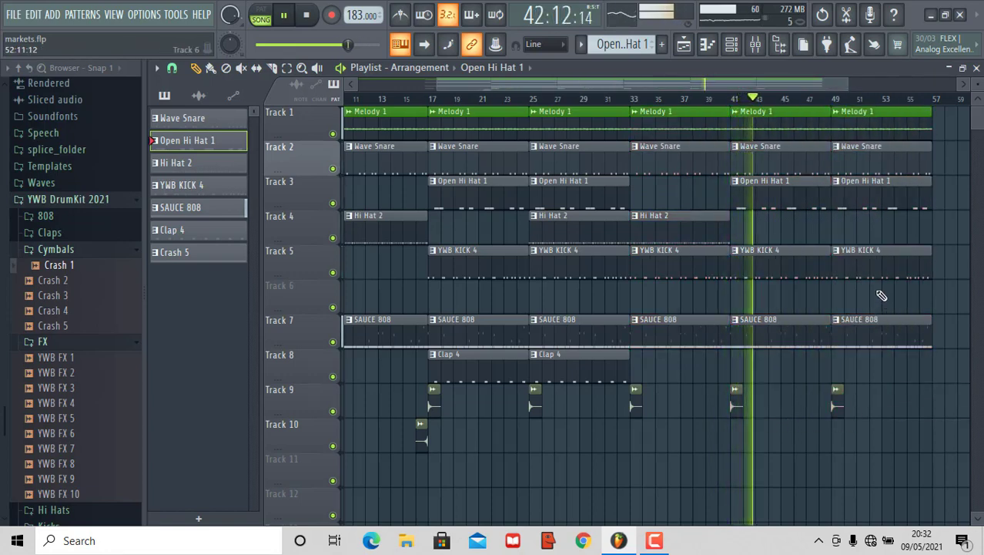
right_click(877, 271)
left_click_drag(716, 83, 800, 78)
right_click(768, 189)
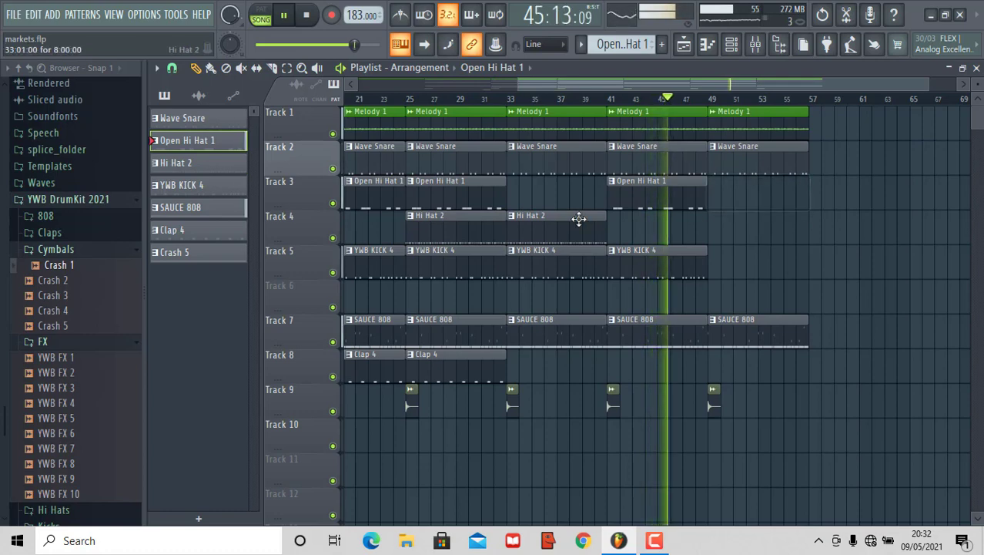
Place Hi Hat 2 on Track 4 at bar 49 and duplicate all the clips starting at bar 49 to bar 57.
left_click(577, 218)
left_click(709, 221)
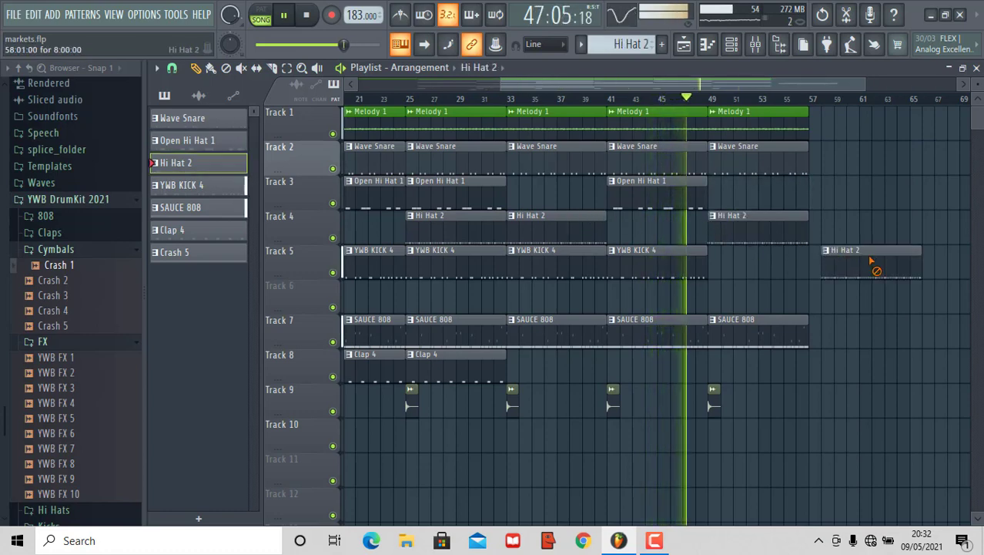
left_click_drag(900, 449, 711, 123)
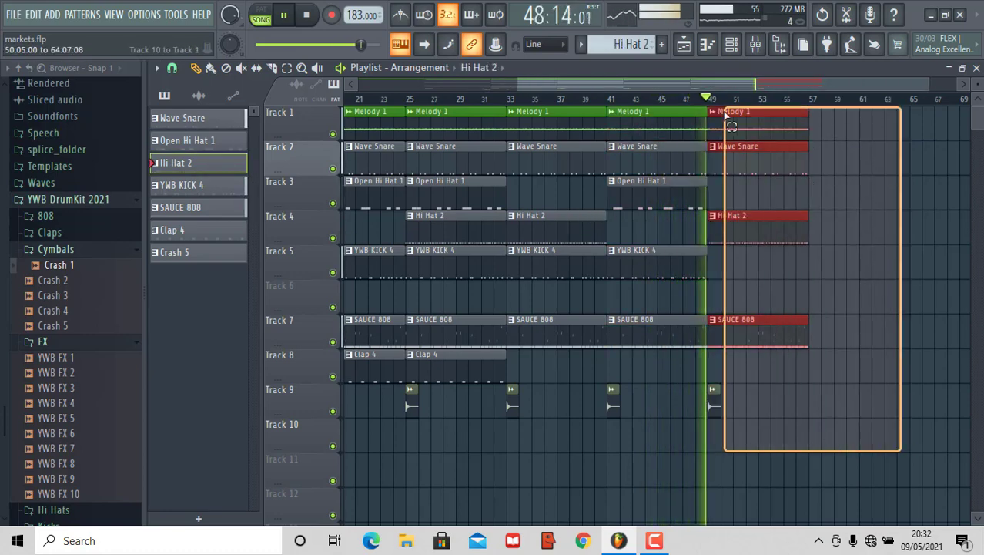
key("ctrl+b")
left_click(933, 417)
right_click(933, 417)
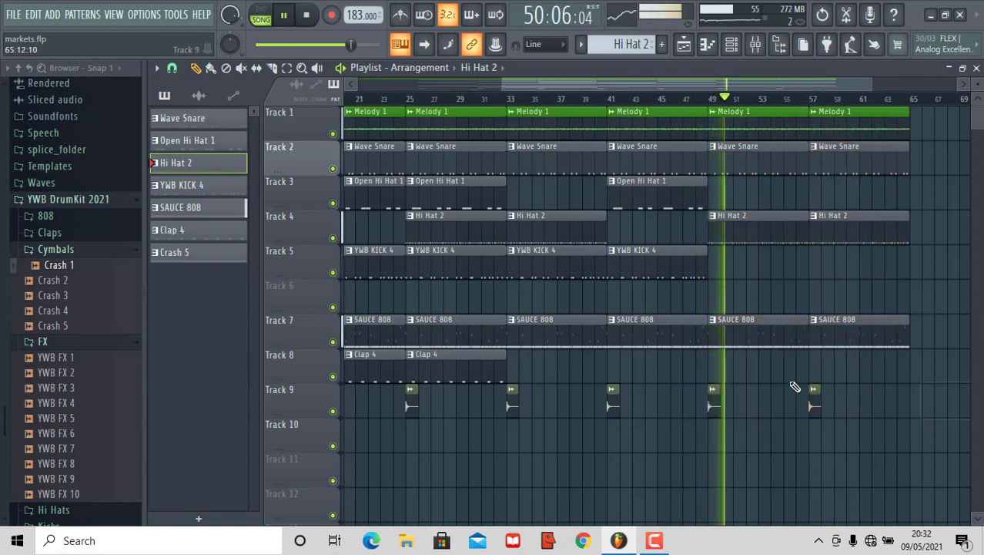
Place Clap 4 on Track 8 at bars 49 and 57, and YWB KICK 4 on Track 5 at bar 57.
left_click(457, 359)
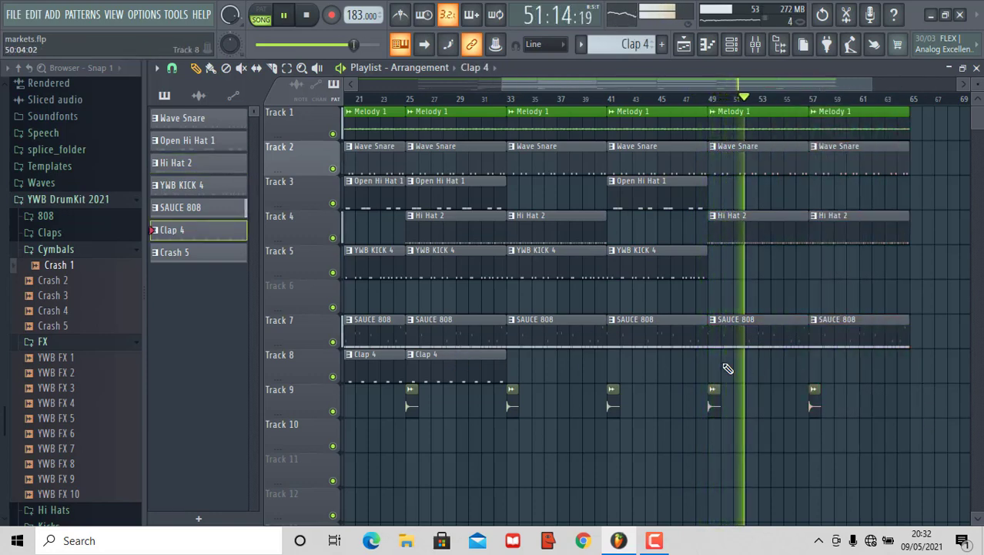
left_click(715, 366)
key("ctrl+b")
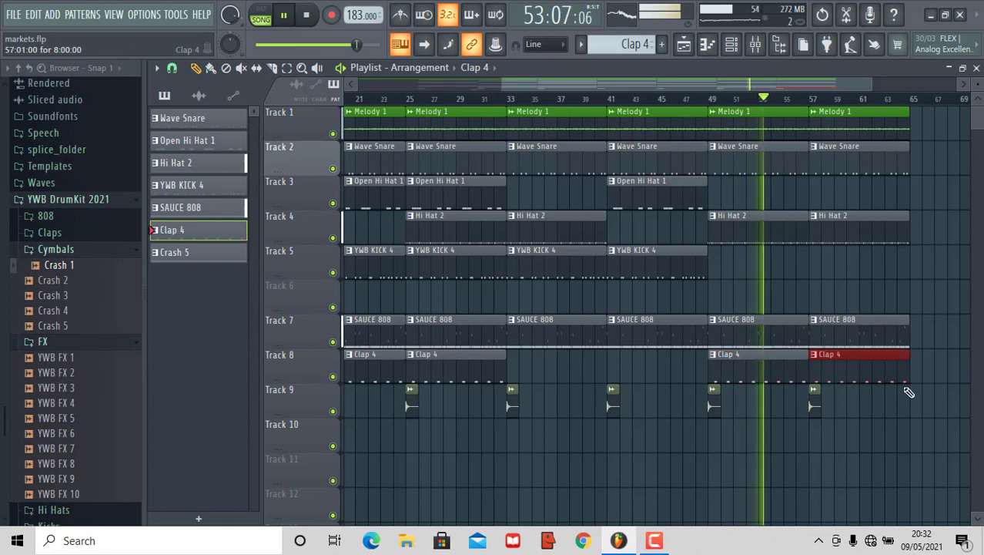
left_click(709, 277)
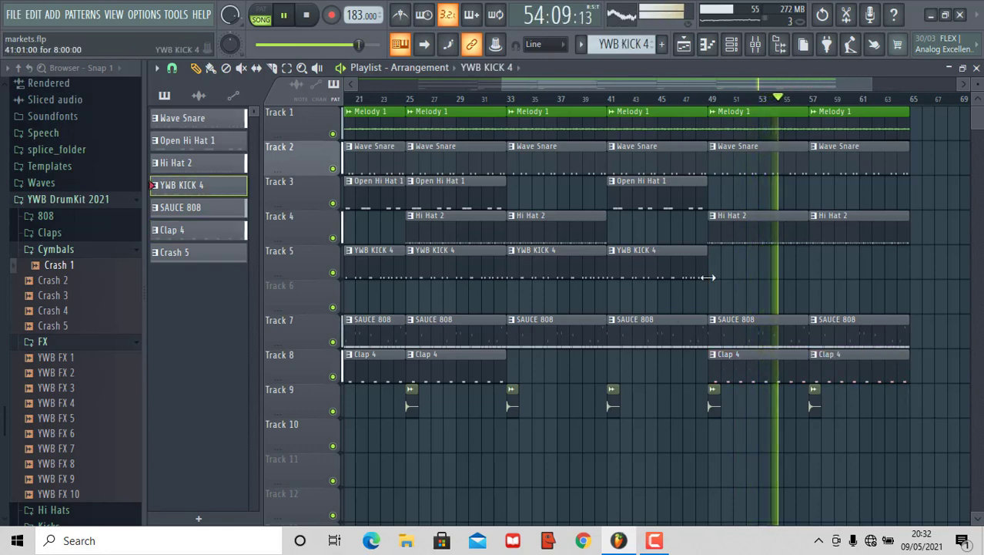
left_click(814, 266)
left_click_drag(873, 83, 969, 90)
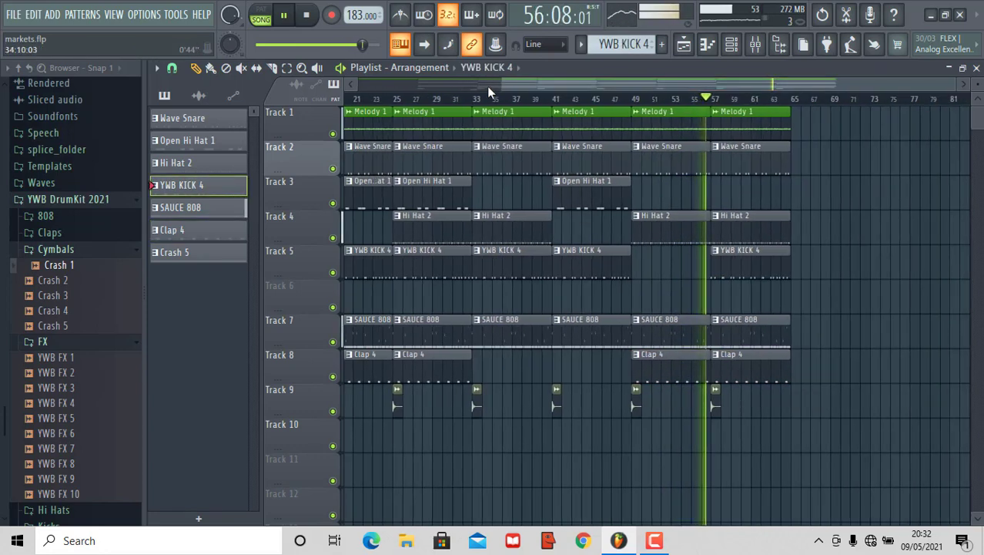
Play the arrangement from bar 9 and from bar 17, and stop playback.
left_click_drag(500, 84, 344, 84)
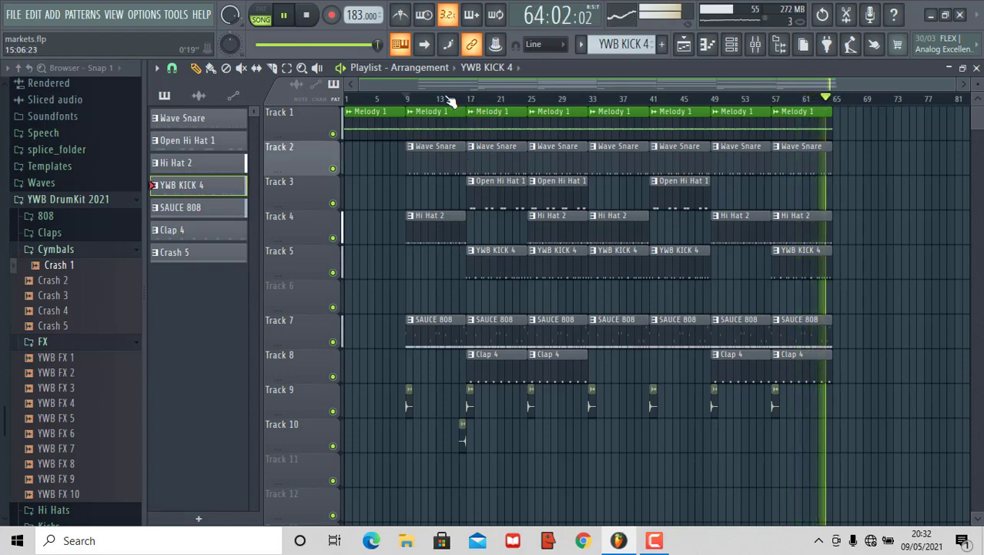
left_click(411, 100)
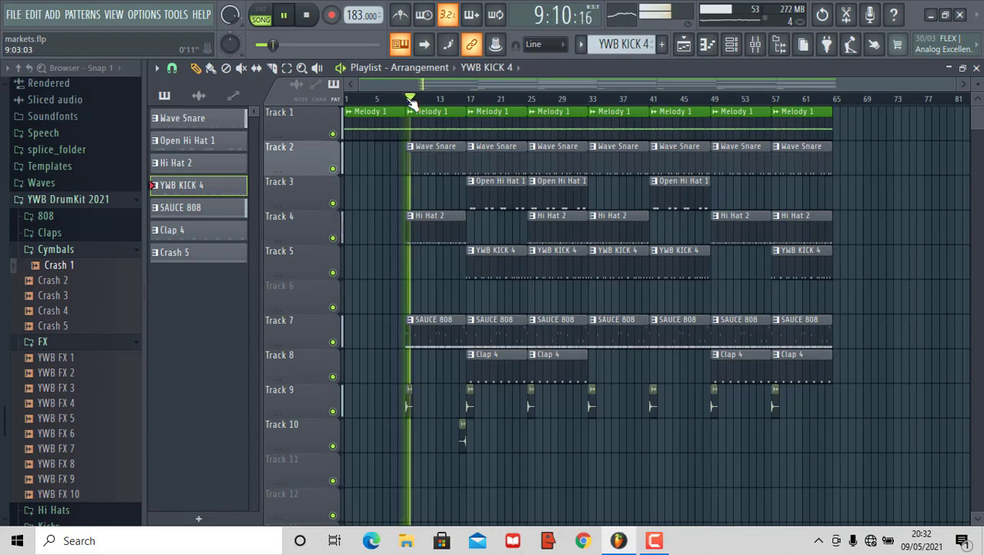
left_click(904, 346)
right_click(938, 339)
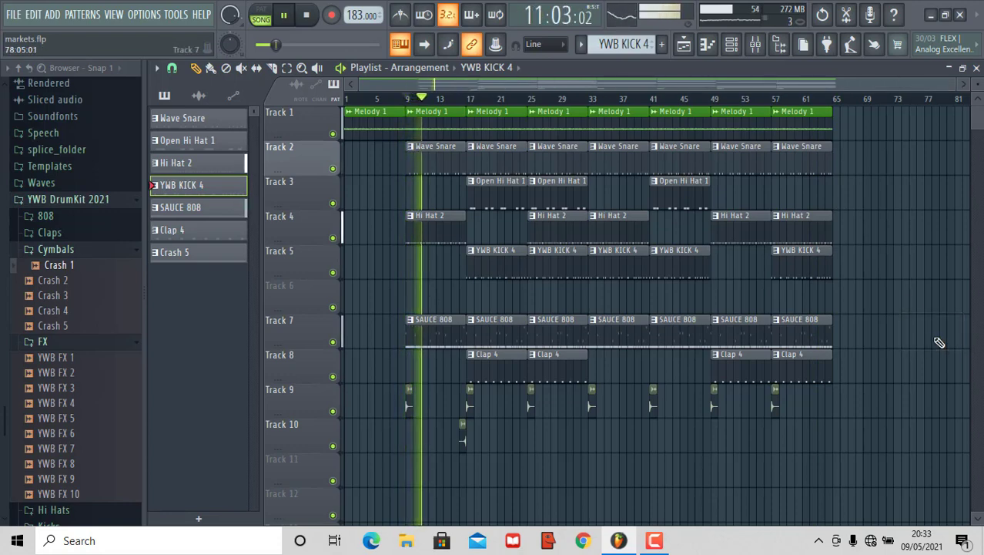
left_click(470, 100)
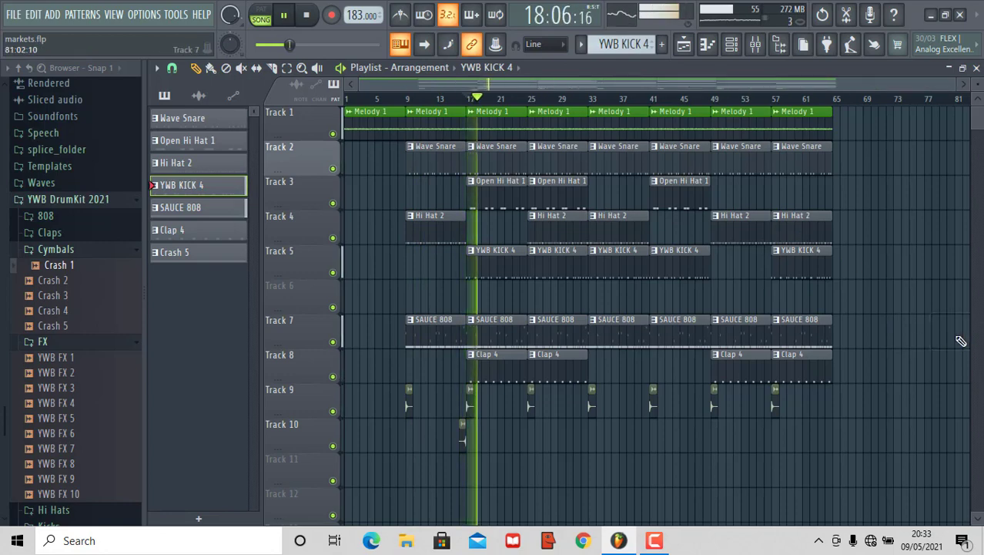
key("space")
key("space")
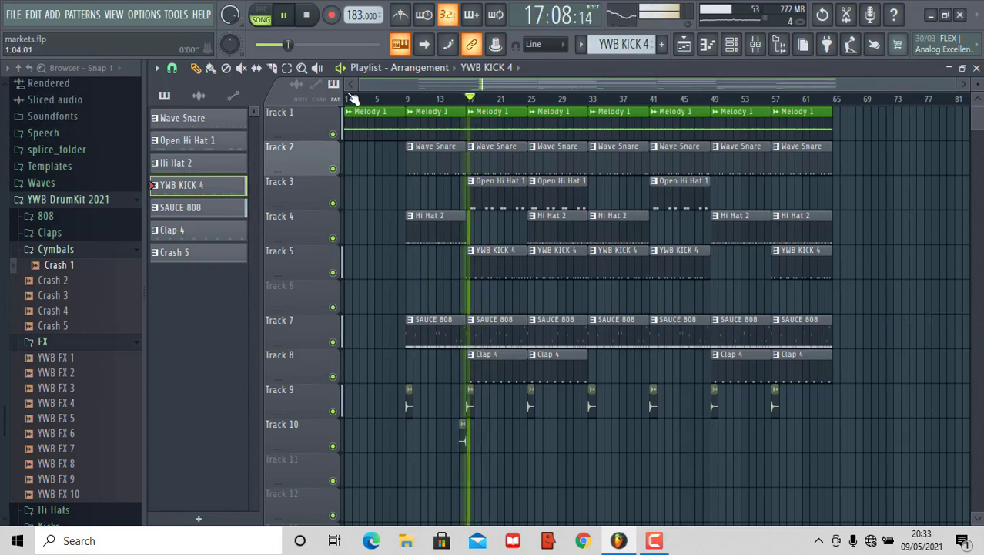
left_click(308, 16)
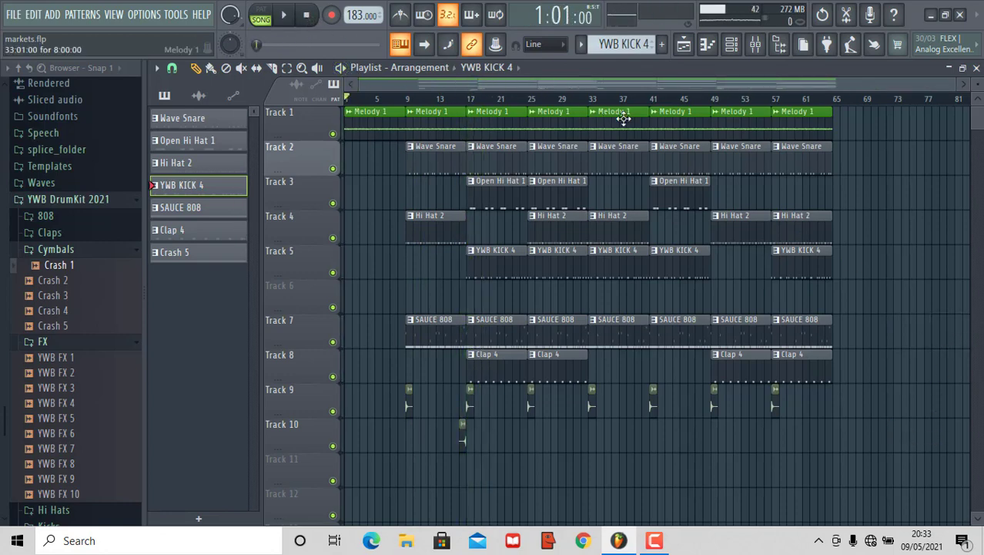
Audition the Percs samples in the YWB DrumKit 2021 folder and add Perc 10 to the channel rack as a new channel.
left_click(731, 44)
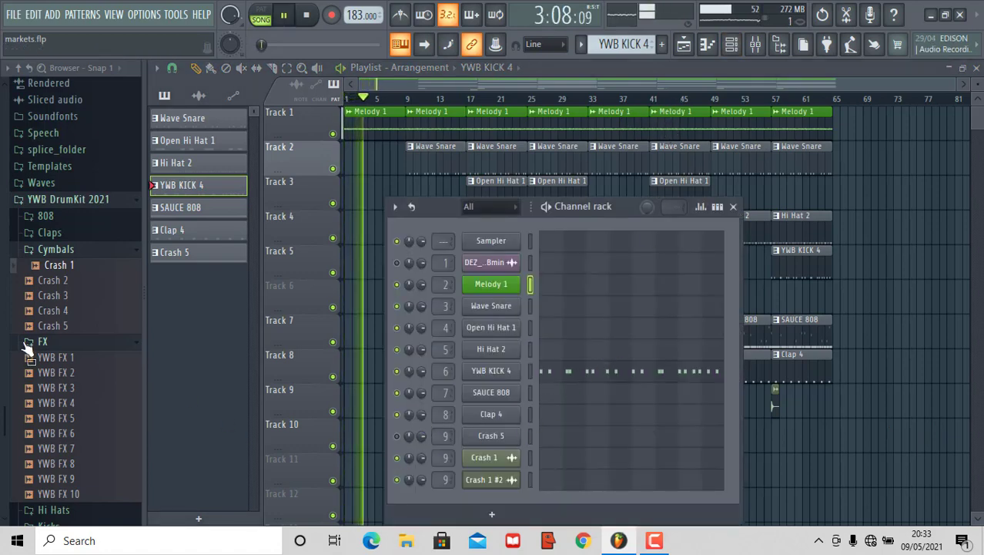
scroll(16, 377, "down", 2)
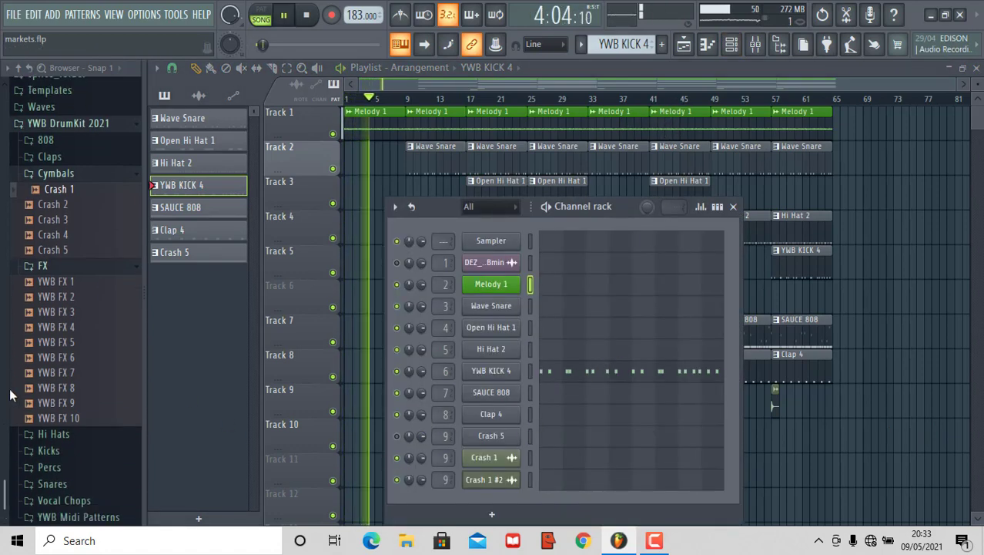
left_click(66, 467)
left_click_drag(85, 328, 90, 391)
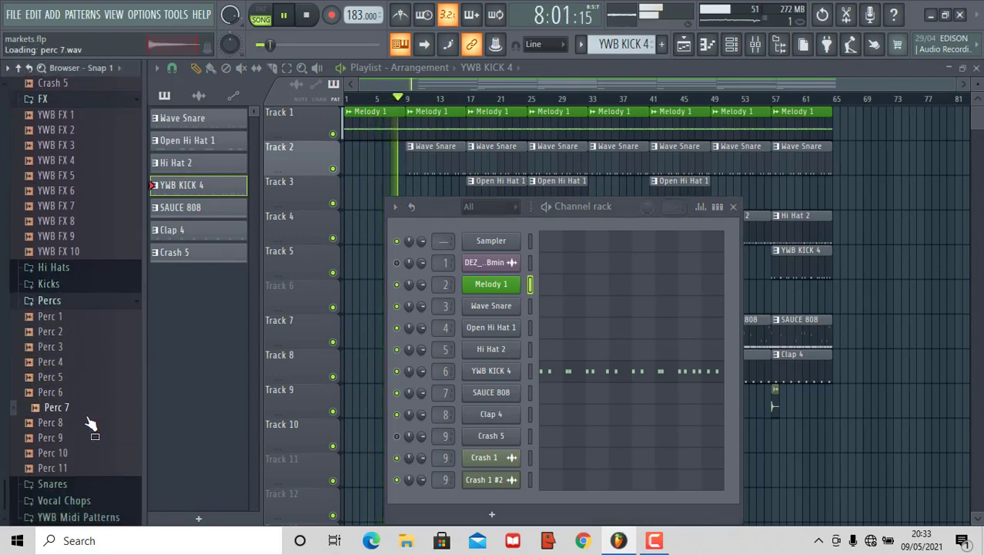
mouse_move(90, 463)
left_mouse_down()
mouse_move(94, 478)
mouse_move(93, 467)
left_mouse_up()
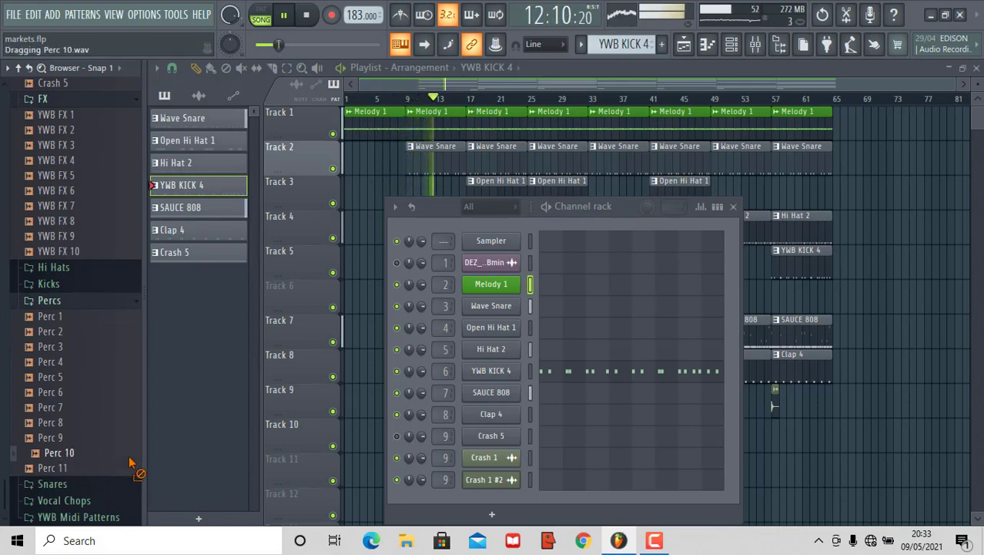
left_click_drag(131, 463, 508, 500)
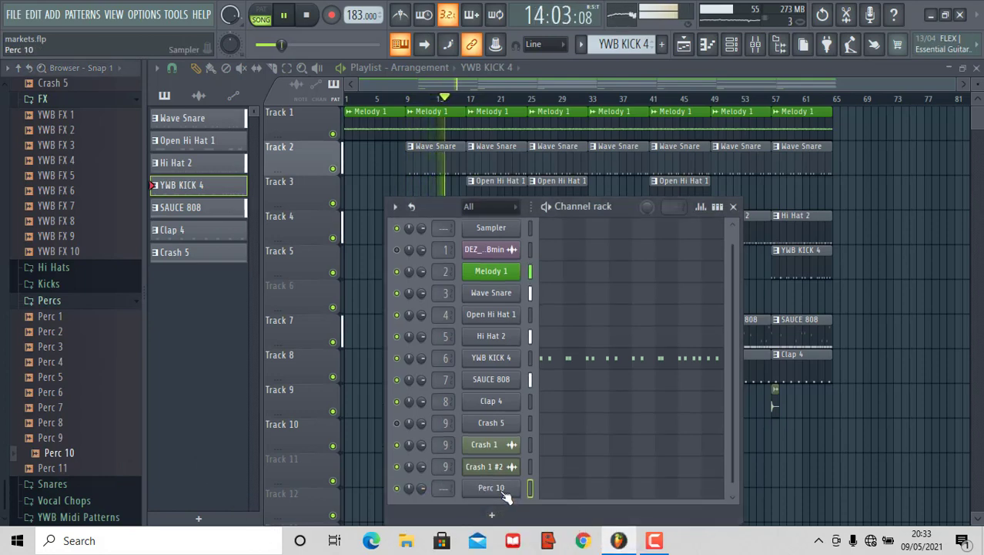
Route Perc 10 to mixer Insert 10 with a new empty pattern selected, and set that insert's volume to 46%.
scroll(627, 45, "down", 3)
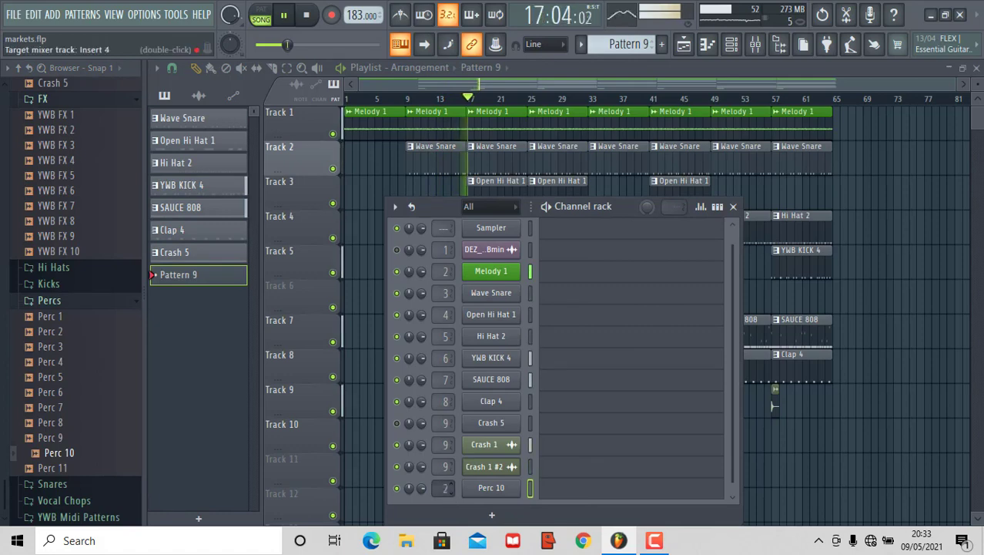
left_click(755, 46)
left_click_drag(529, 308, 527, 389)
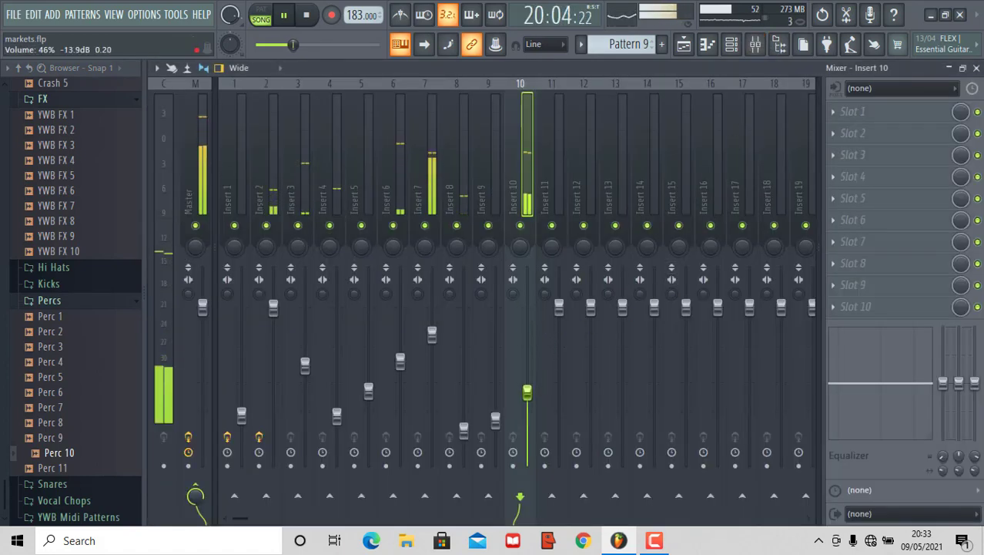
Add a one-bar C5 note for Perc 10 in Pattern 9, starting at step 9 of bar 4.
left_click(732, 43)
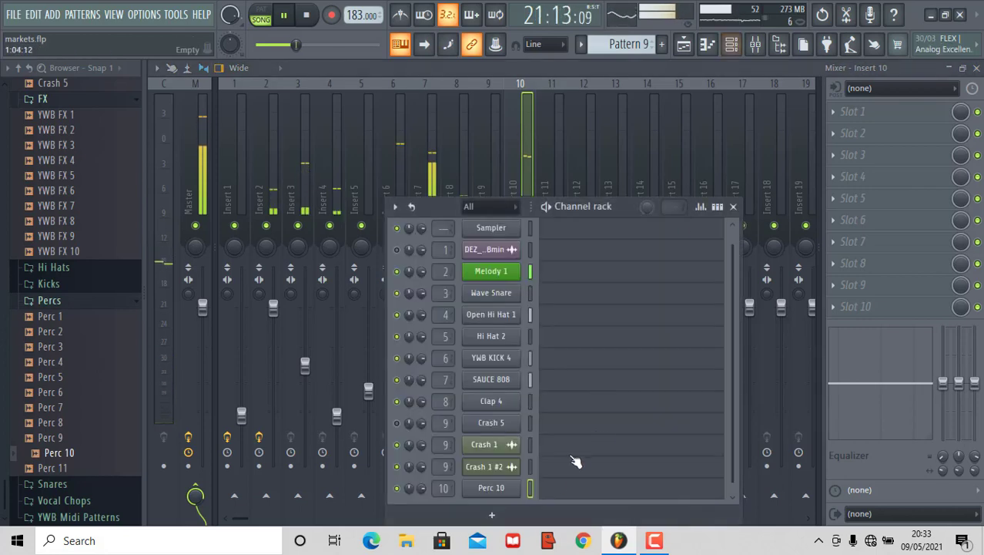
left_click(554, 489)
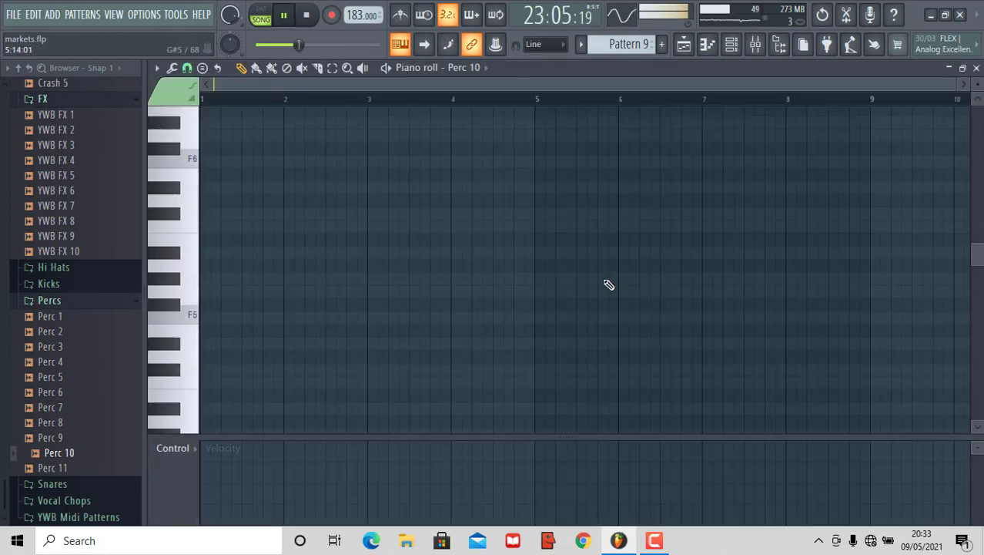
scroll(535, 350, "down", 1)
left_click(484, 292)
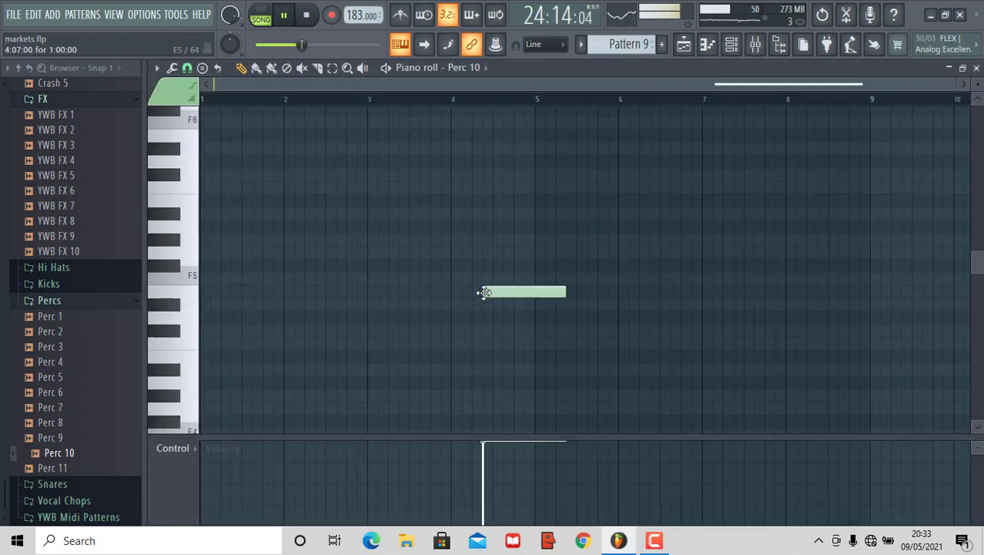
left_click_drag(510, 291, 526, 348)
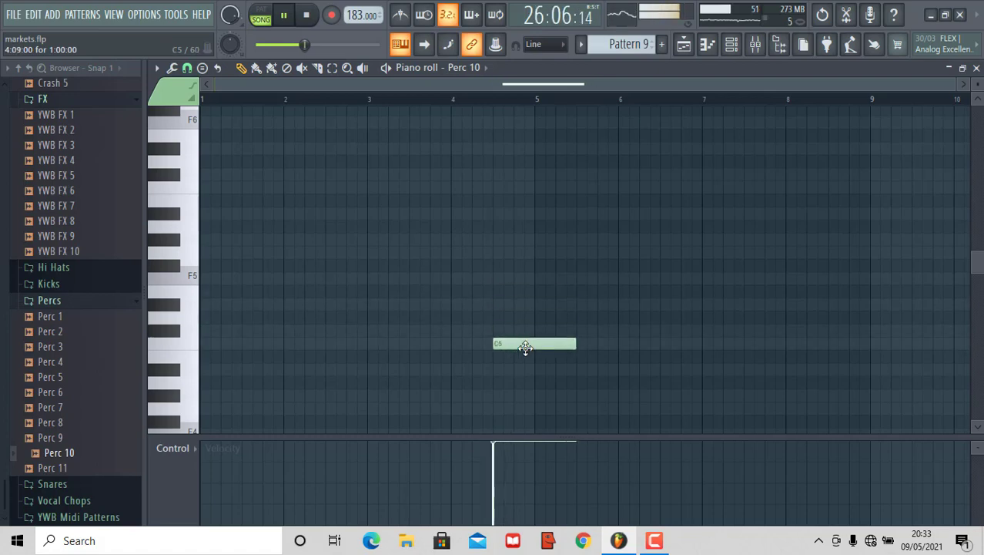
Place Pattern 9 clips on Track 10 at bars 29 and 45 of the playlist.
left_click(684, 44)
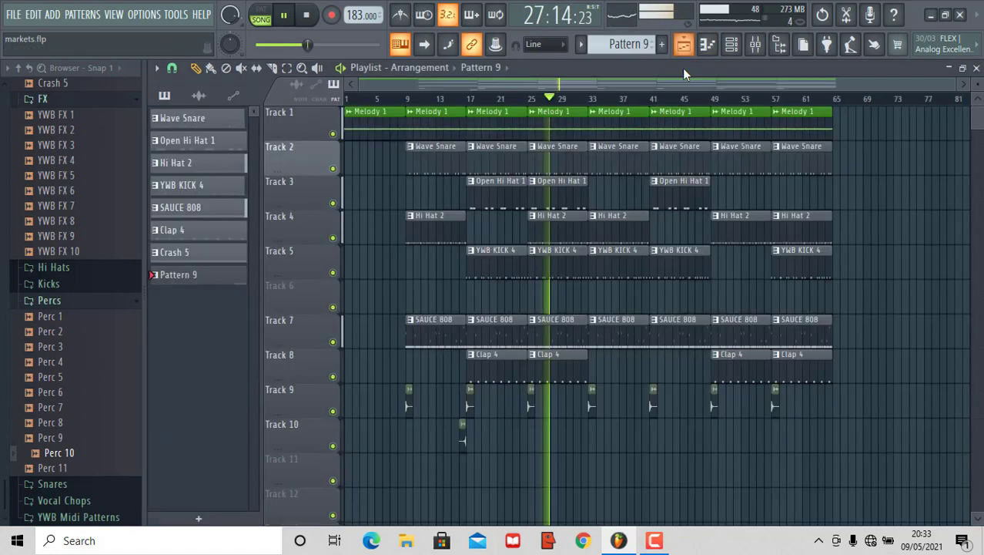
left_click_drag(600, 444, 576, 442)
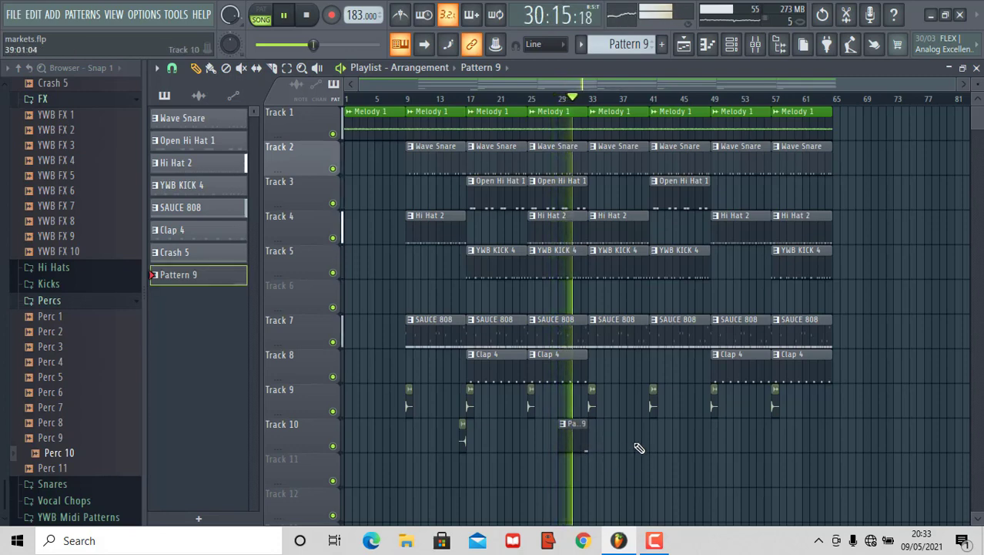
left_click(693, 436)
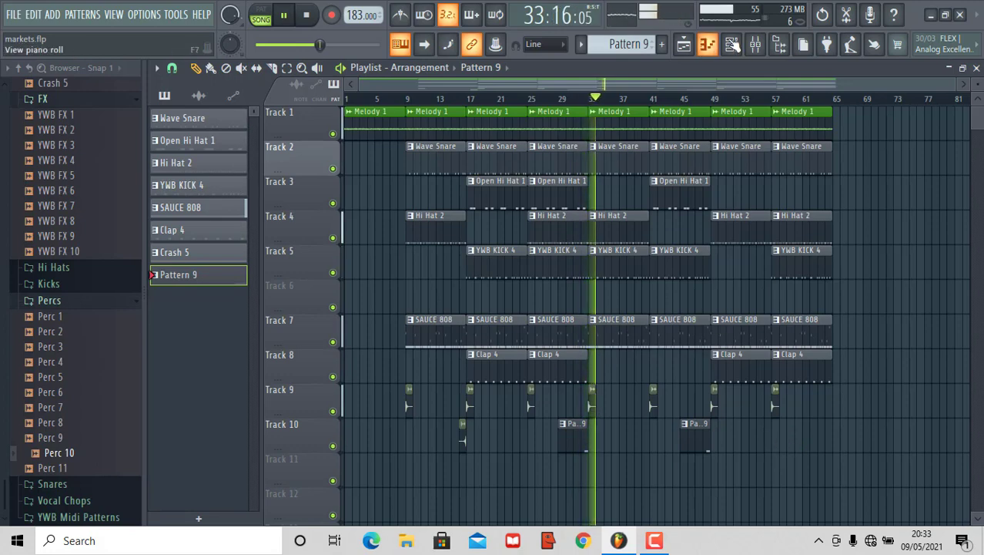
Lower mixer Insert 10 to 42% and shape Perc 10's volume envelope with sustain at 0%, checking it in playback.
left_click(755, 44)
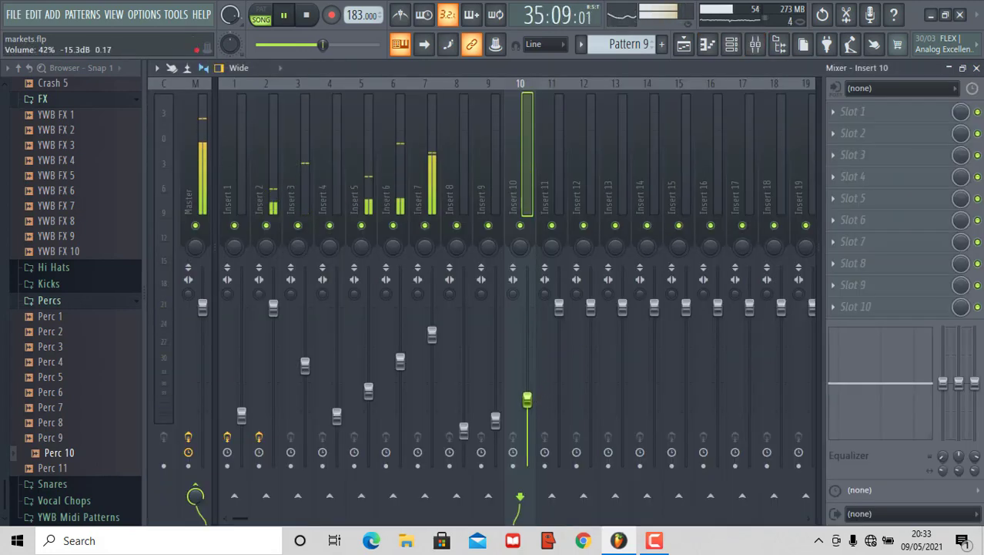
left_click(733, 46)
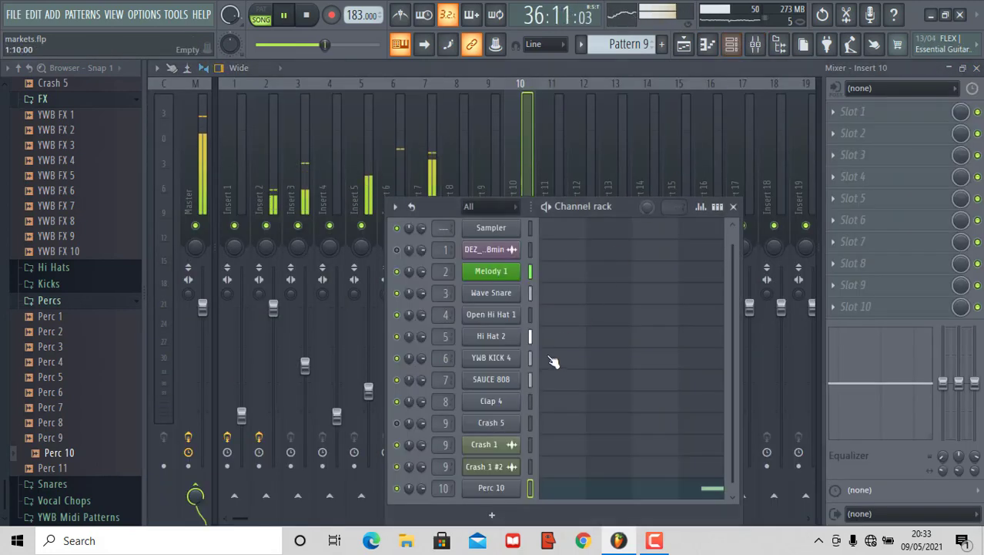
left_click(513, 487)
left_click(326, 271)
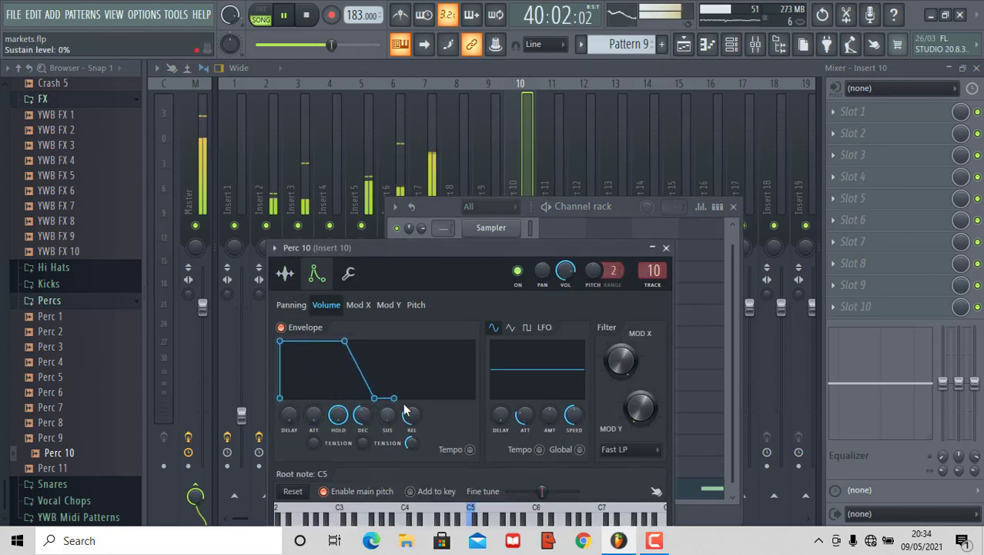
left_click(687, 45)
left_click(579, 98)
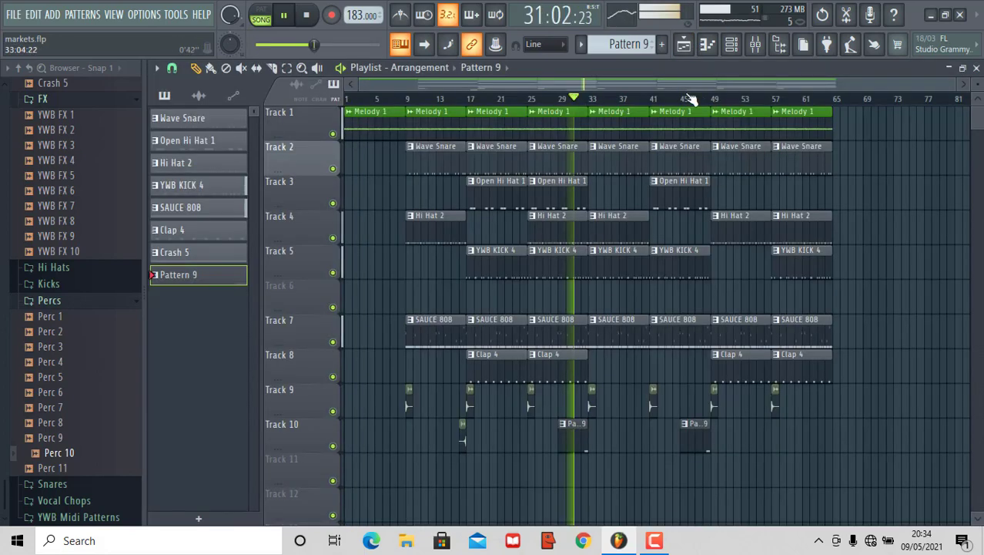
Set Perc 10's volume envelope decay to zero and its release time to 54%.
left_click(757, 46)
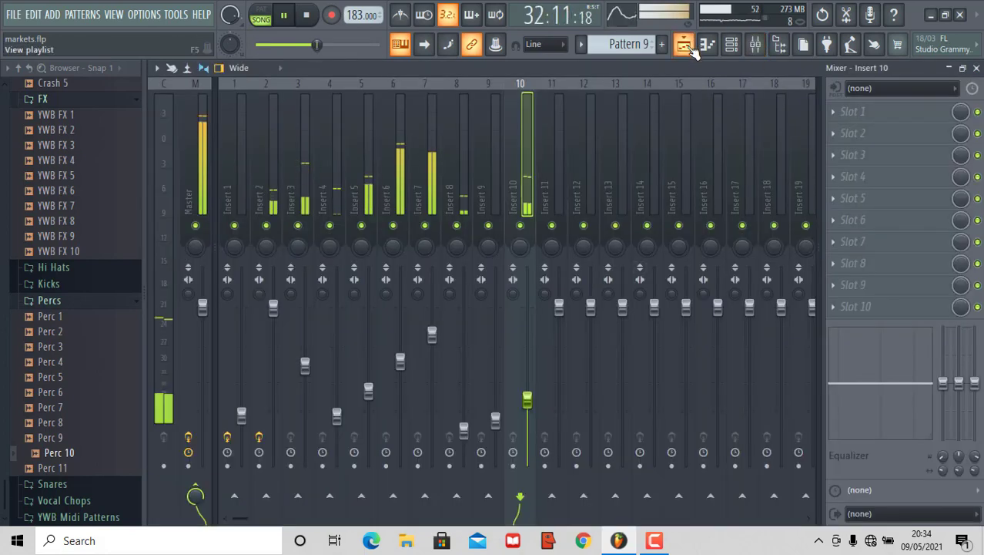
left_click(732, 46)
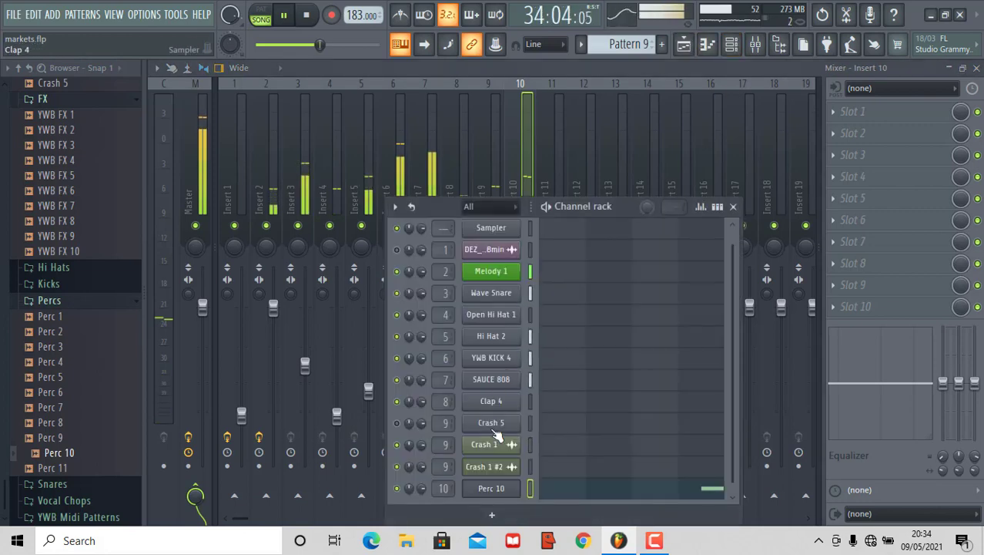
left_click(502, 487)
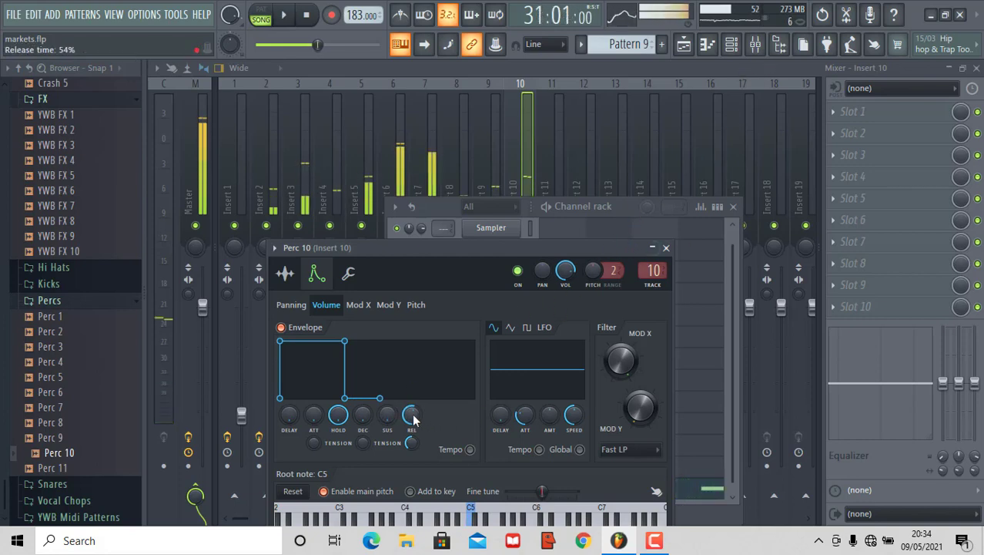
Place a Pattern 9 clip on Track 10 at bar 60 of the playlist.
left_click(695, 49)
right_click(838, 479)
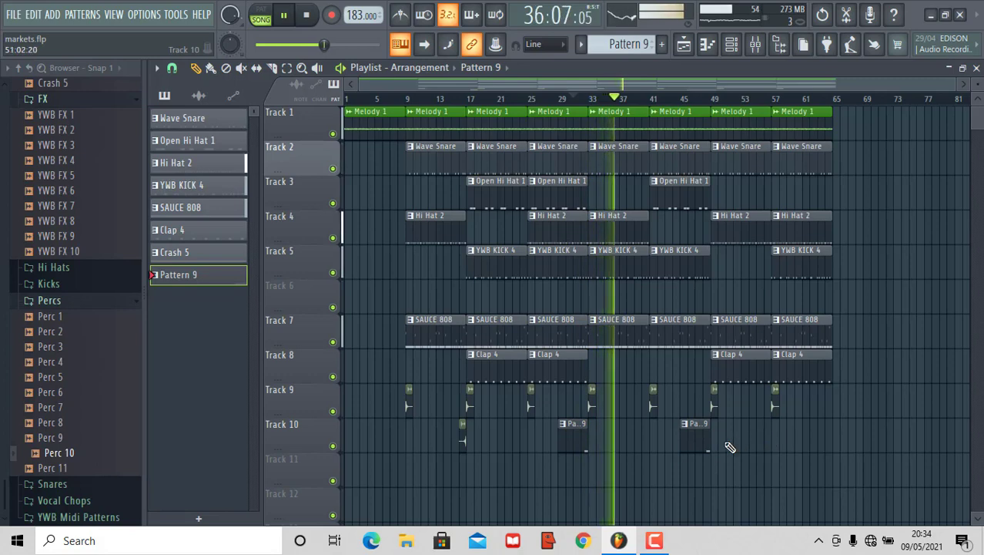
left_click(799, 447)
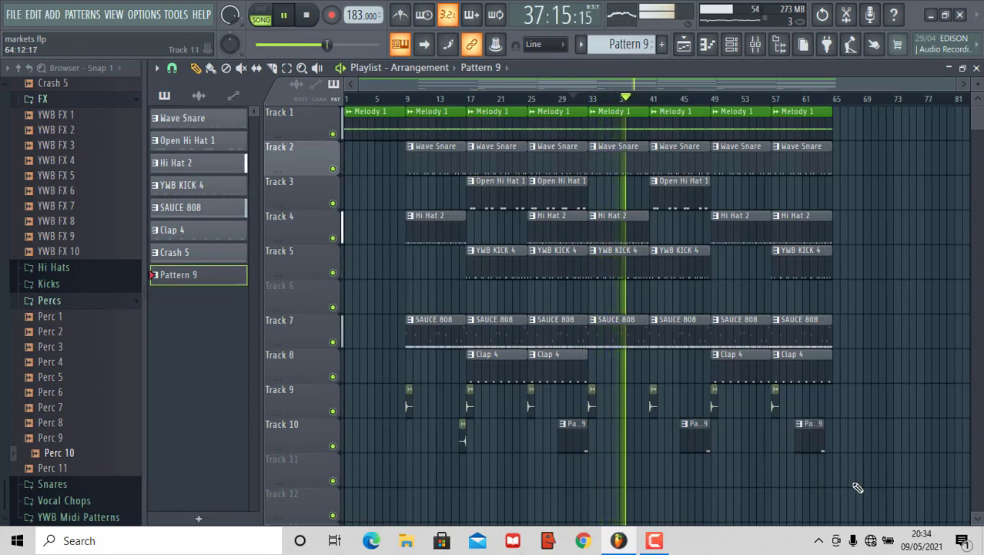
Reduce mixer Insert 10's volume to slightly below 33% while listening to the Perc 10 accent in the arrangement.
left_click(757, 45)
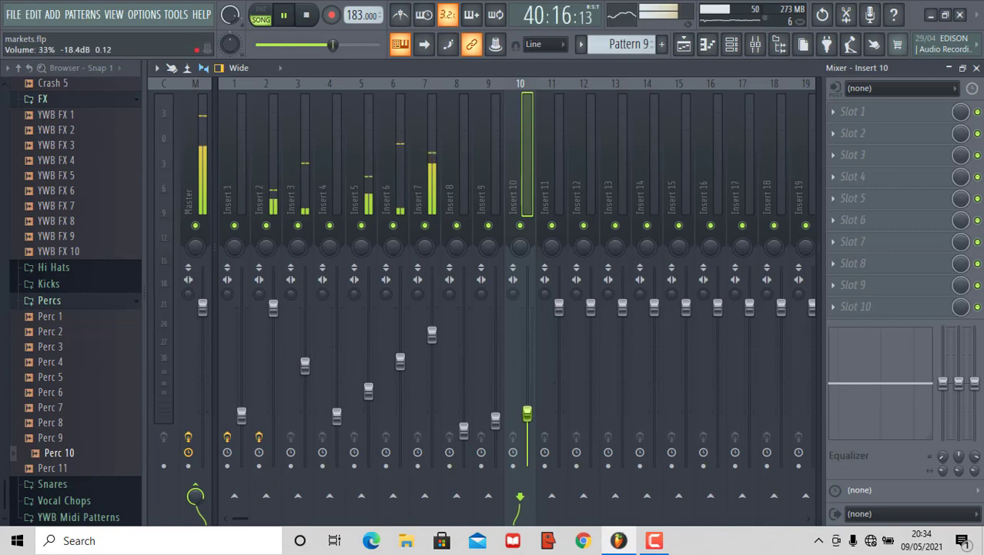
left_click(685, 48)
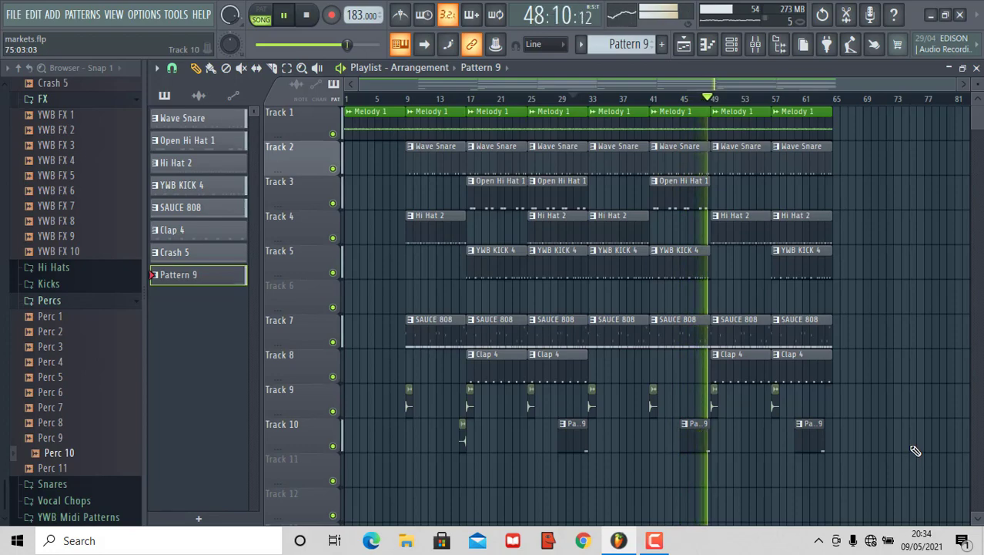
left_click(752, 48)
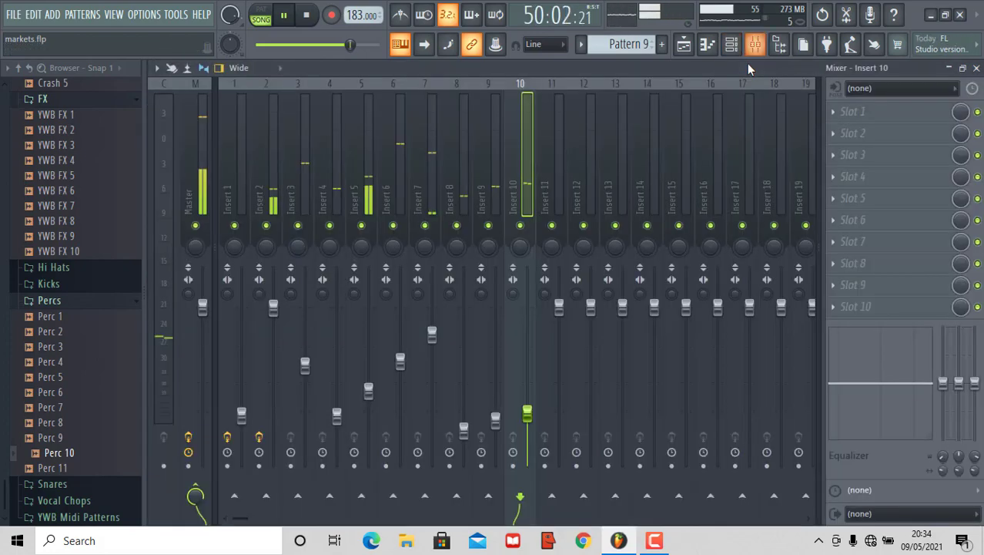
left_click(756, 46)
key("F9")
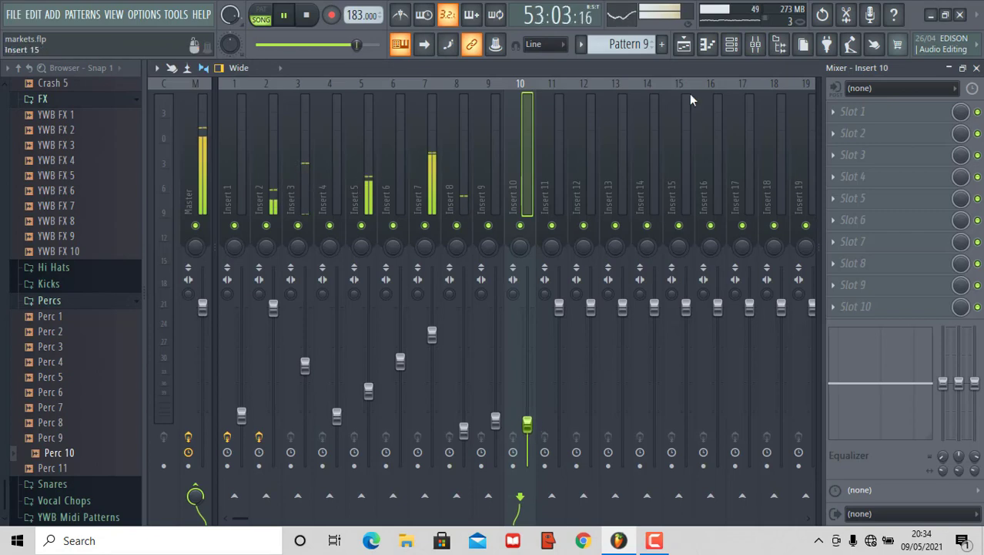
Set Perc 10's time stretching mode to Stretch and its channel pitch to +31 cents.
left_click(732, 47)
left_click(493, 491)
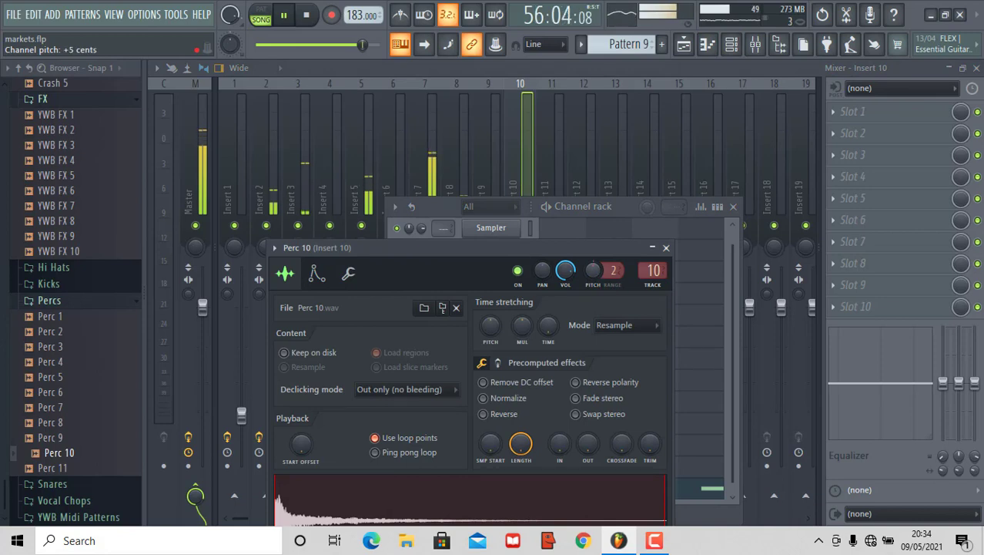
left_click(631, 329)
left_click(628, 359)
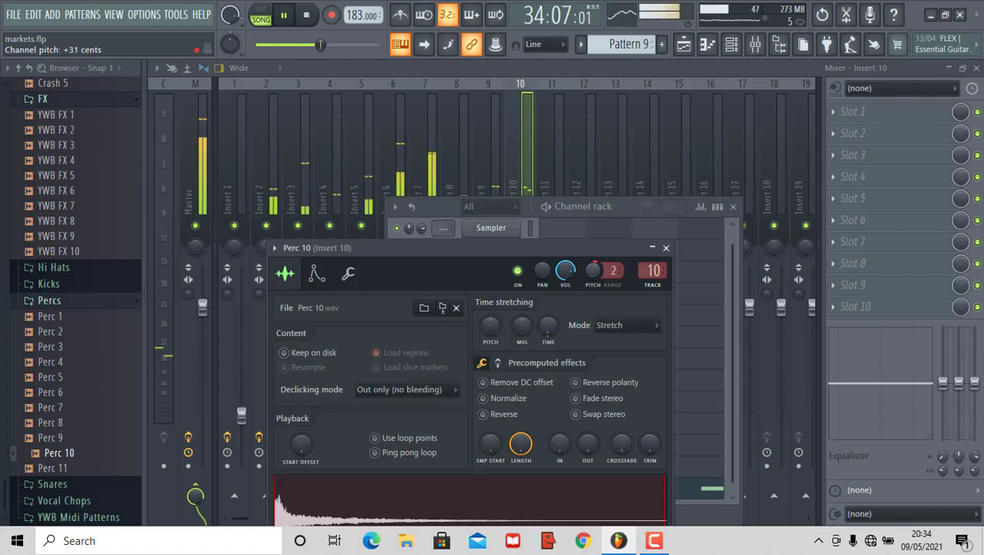
left_click(624, 225)
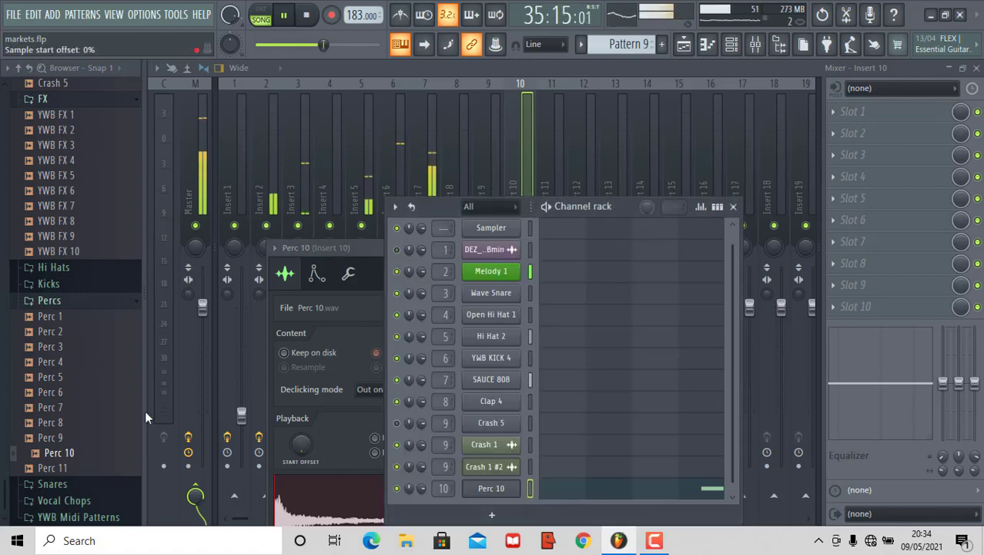
Collapse the Percs folder and audition the YWB FX samples in the FX folder, including FX 10, 7, 5 and 4.
left_click(51, 300)
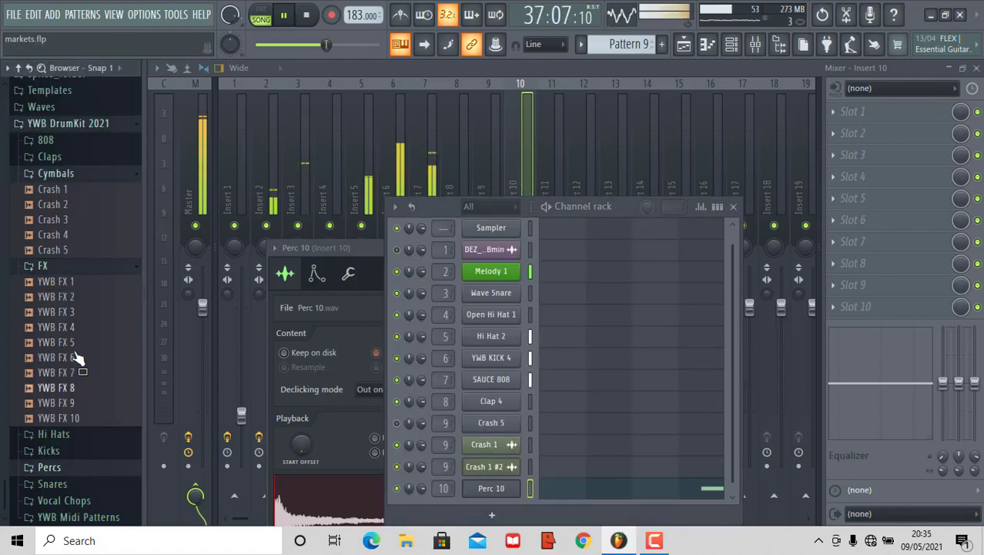
left_click(77, 291)
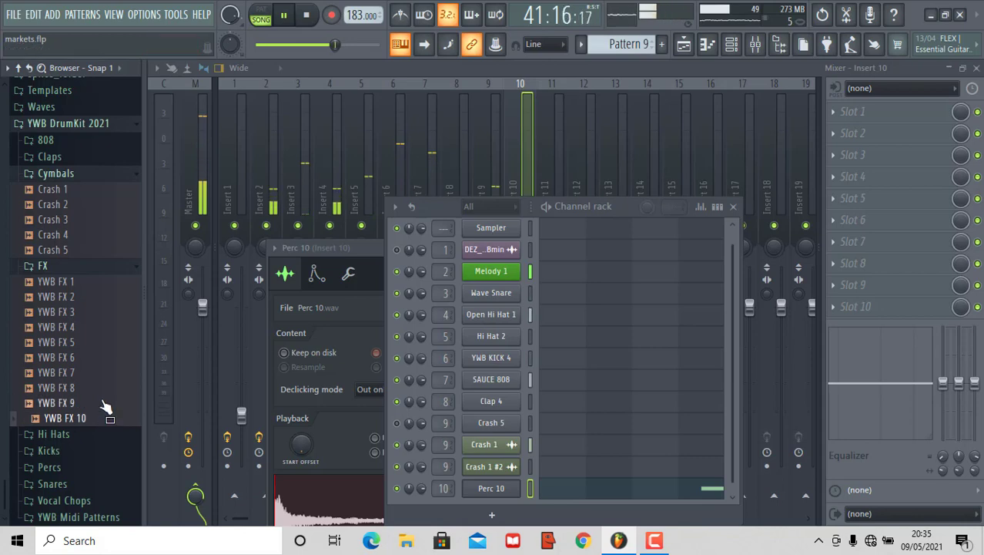
left_click(100, 375)
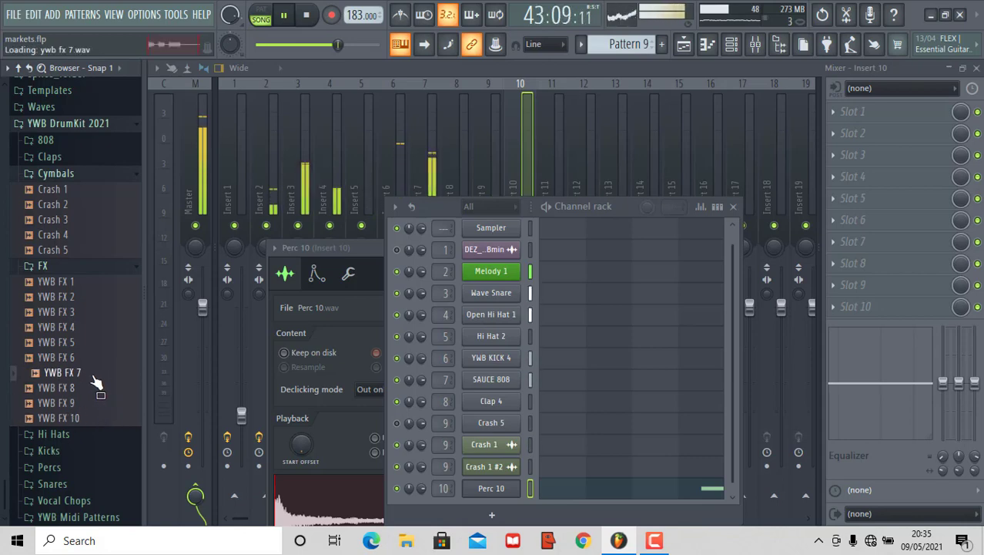
left_click(92, 343)
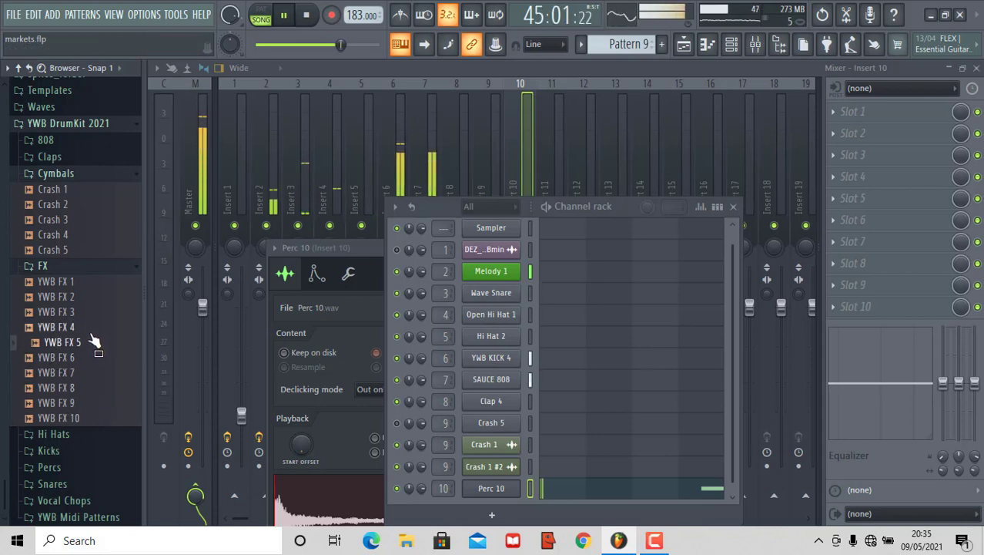
left_click(91, 335)
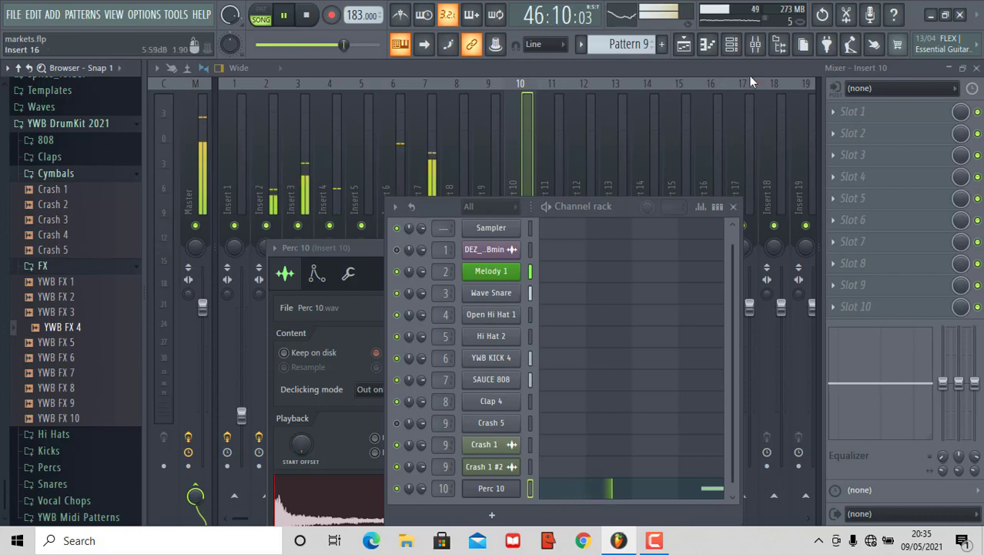
left_click(684, 45)
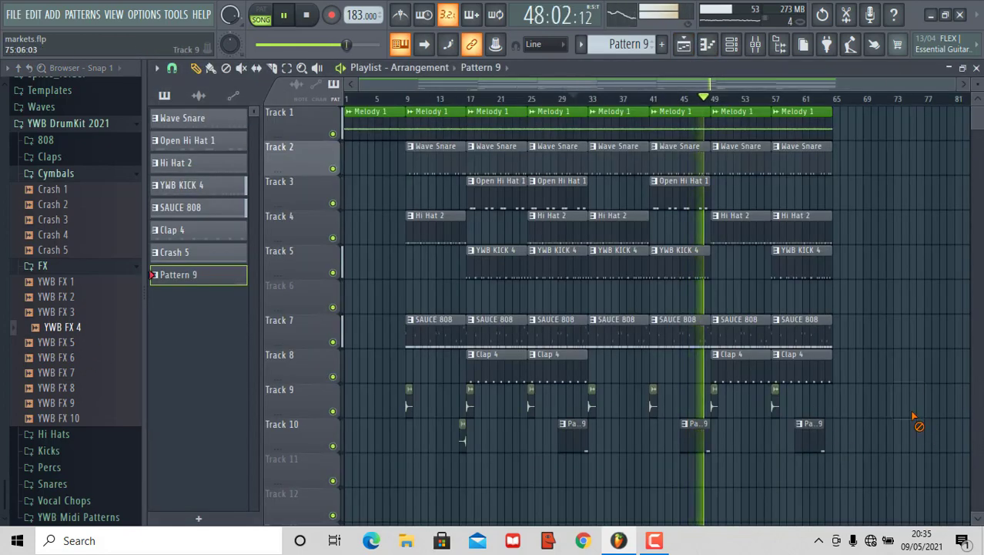
Play the arrangement from the start and from bar 9, and place a Pattern 9 clip on Track 11 at bar 13.
key("space")
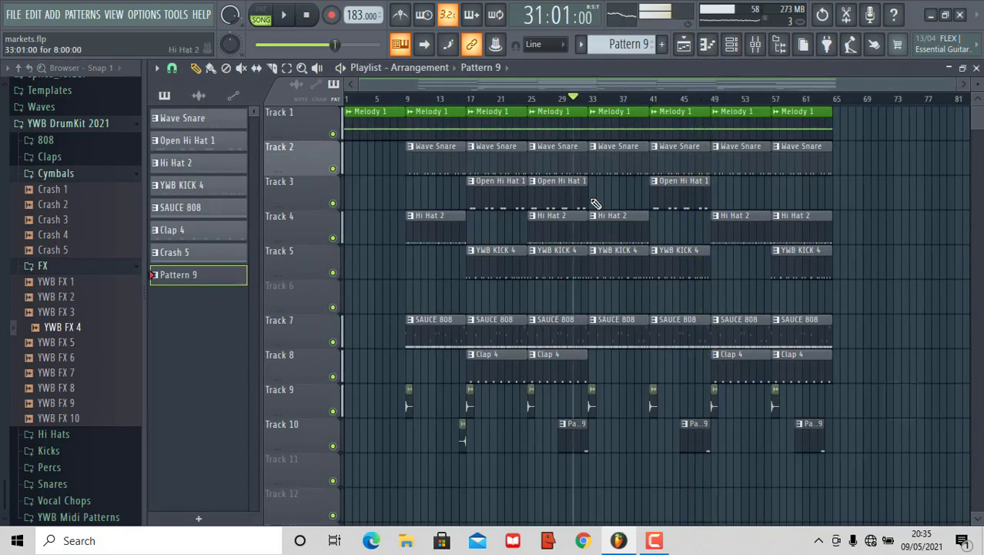
mouse_move(391, 100)
left_mouse_down()
mouse_move(408, 99)
mouse_move(396, 102)
left_mouse_up()
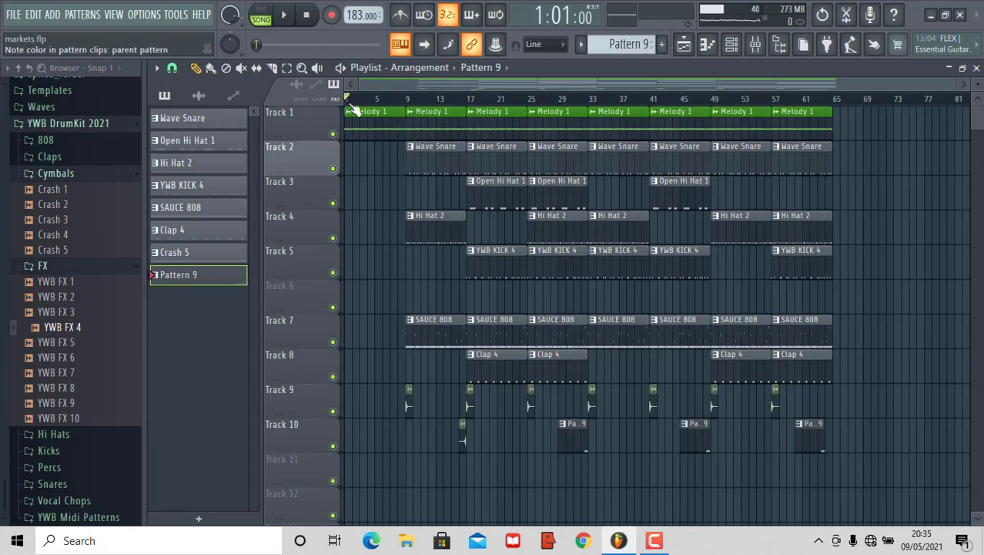
key("space")
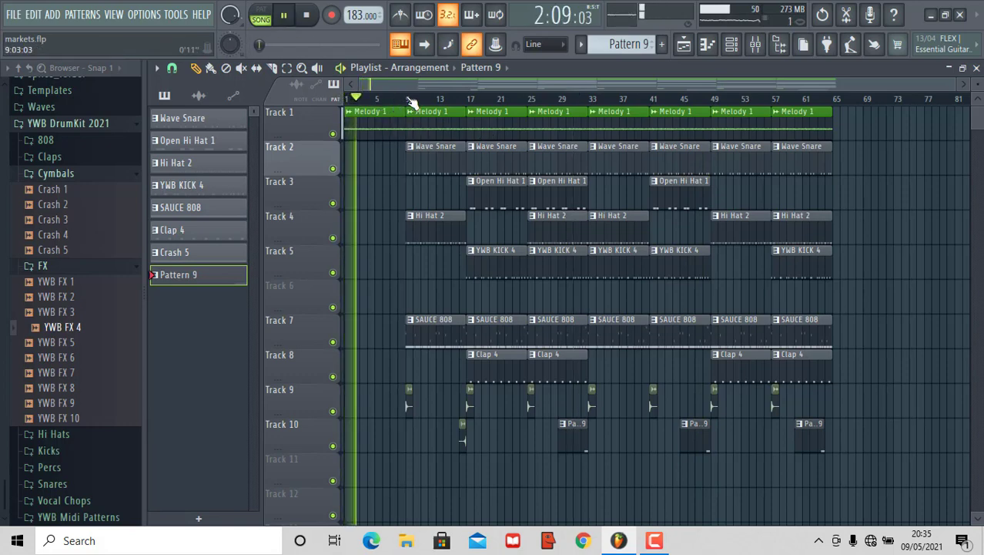
left_click(412, 102)
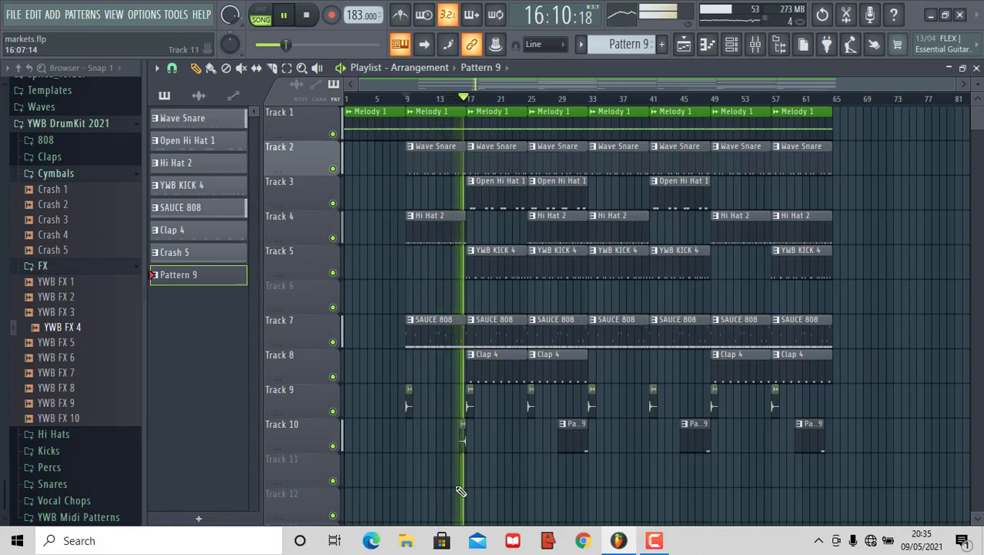
left_click(441, 471)
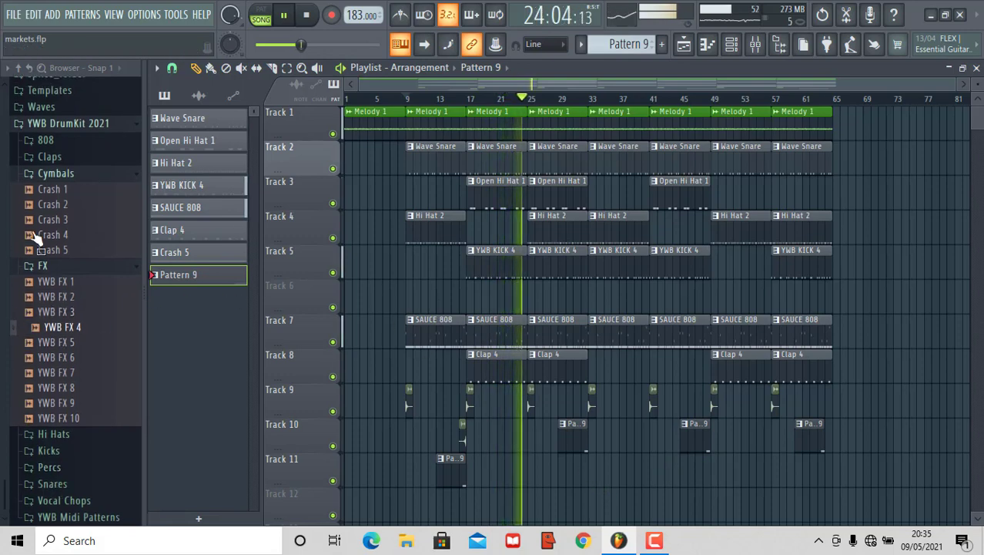
Add the new tag sample from the Waves folder to Track 12 at bar 11 of the playlist.
left_click(85, 174)
left_click(81, 188)
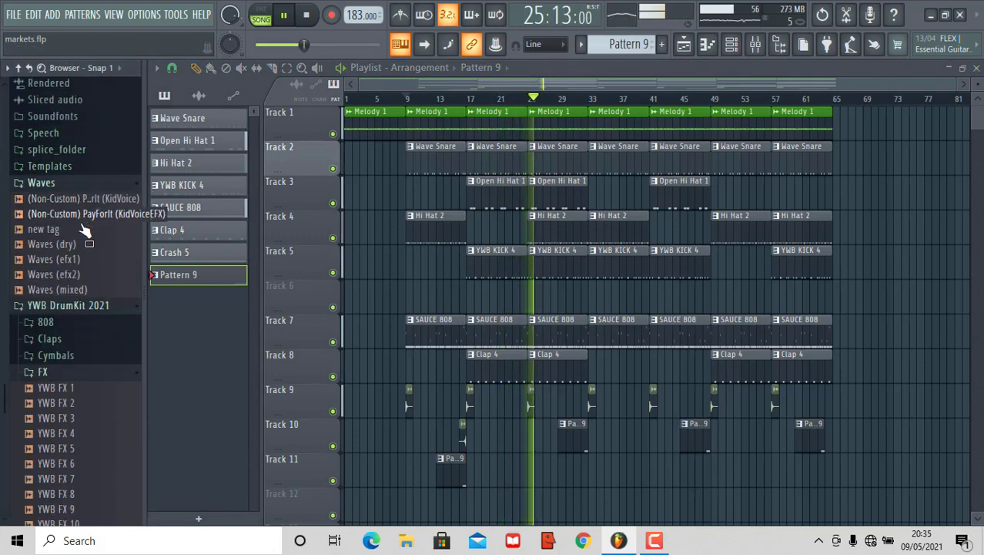
left_click_drag(73, 229, 424, 390)
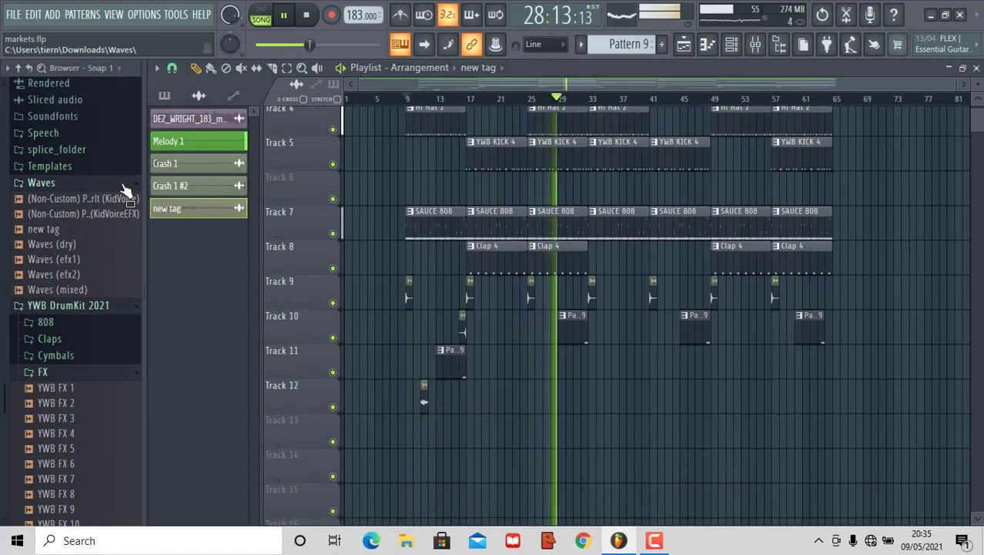
left_click(45, 185)
Lengthen the new tag audio through the time stretching settings of its channel.
left_click(732, 44)
left_click(501, 334)
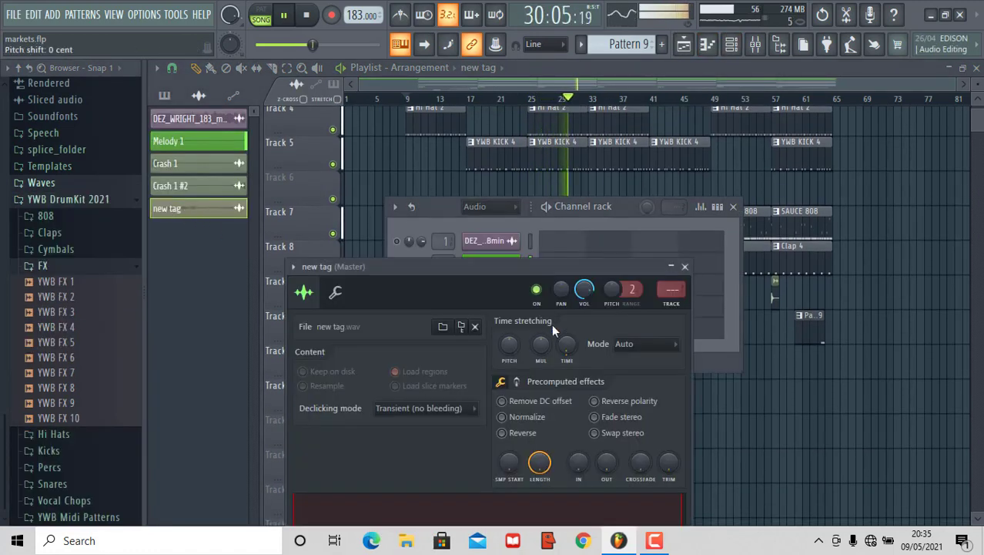
left_click(679, 113)
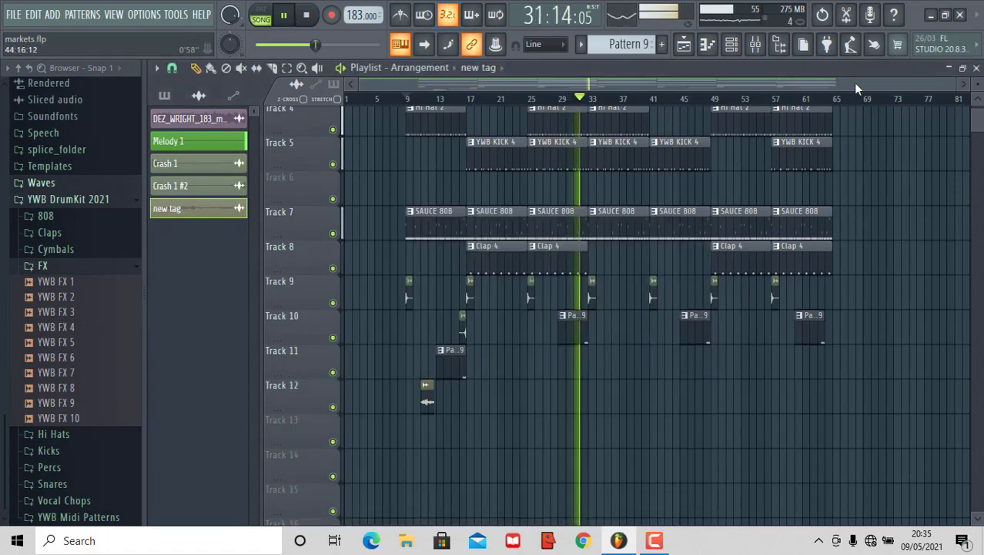
Change the playlist's snap setting and move the new tag clip on Track 12 so it ends at bar 17.
left_click_drag(836, 83, 461, 80)
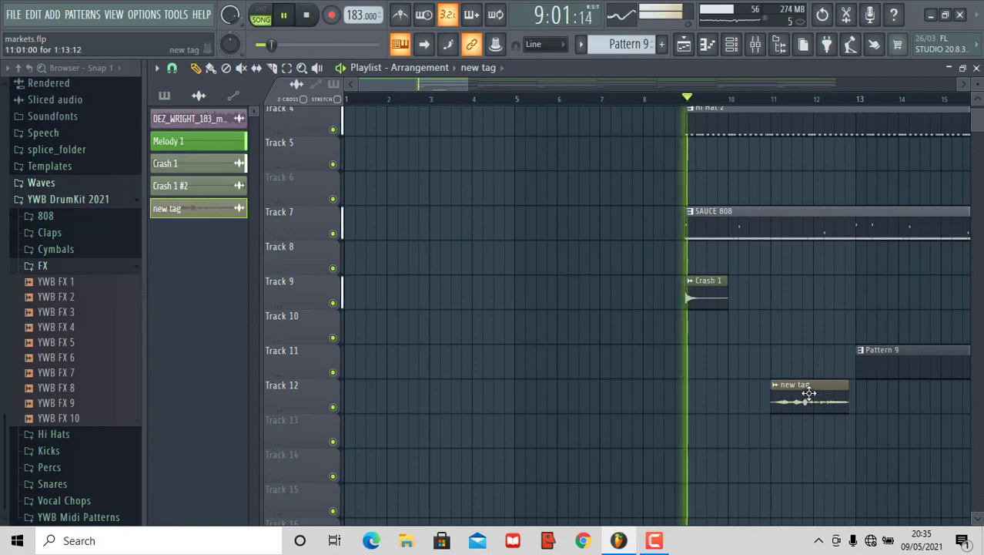
mouse_move(802, 391)
left_mouse_down()
mouse_move(963, 398)
mouse_move(815, 400)
left_mouse_up()
scroll(383, 86, "up", 5)
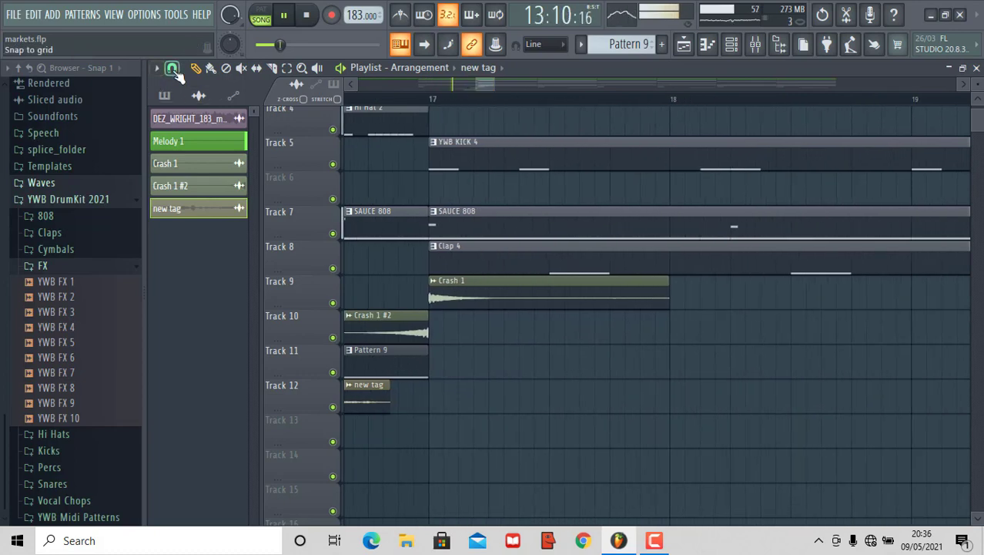
left_click(172, 68)
left_click(191, 130)
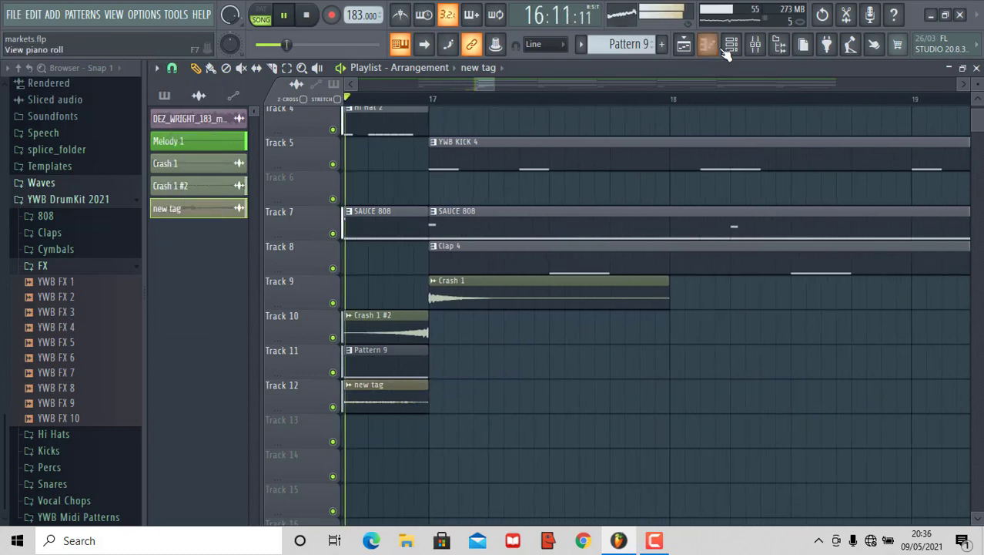
Route the new tag channel to mixer insert 12 and lower that insert's volume to 81% (-4.5 dB).
key("F6")
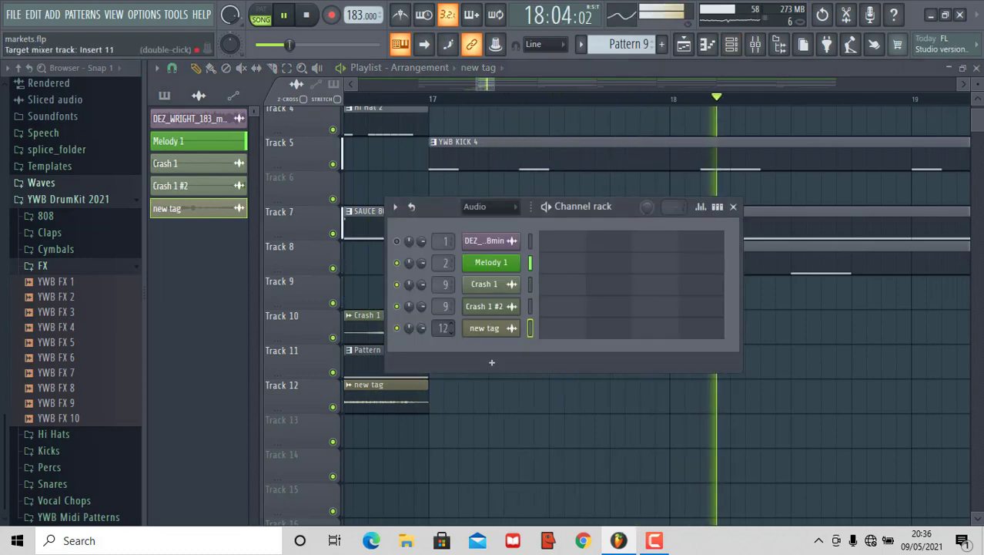
key("F9")
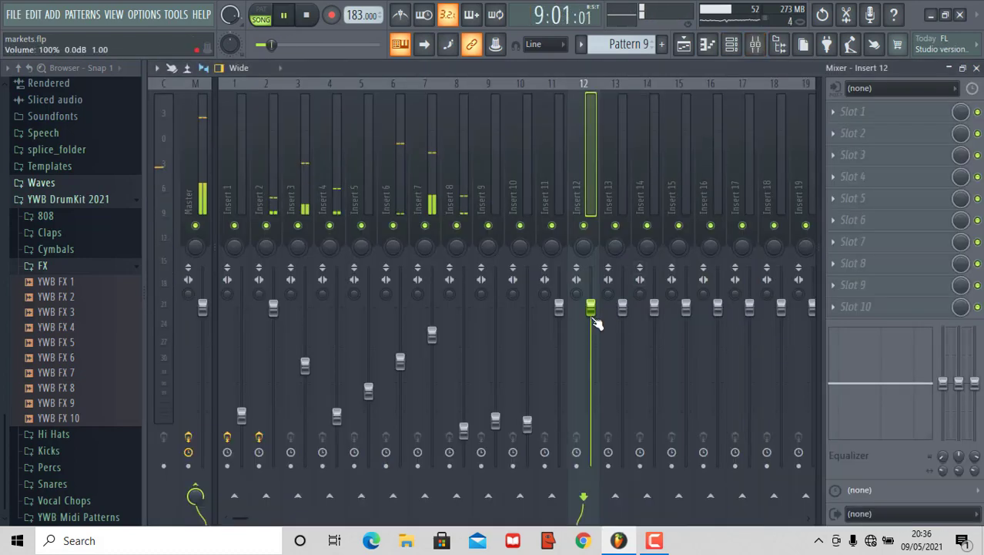
left_click_drag(591, 308, 591, 332)
Check the new tag channel's sampler settings and listen to the tag's level on mixer insert 12.
left_click(732, 44)
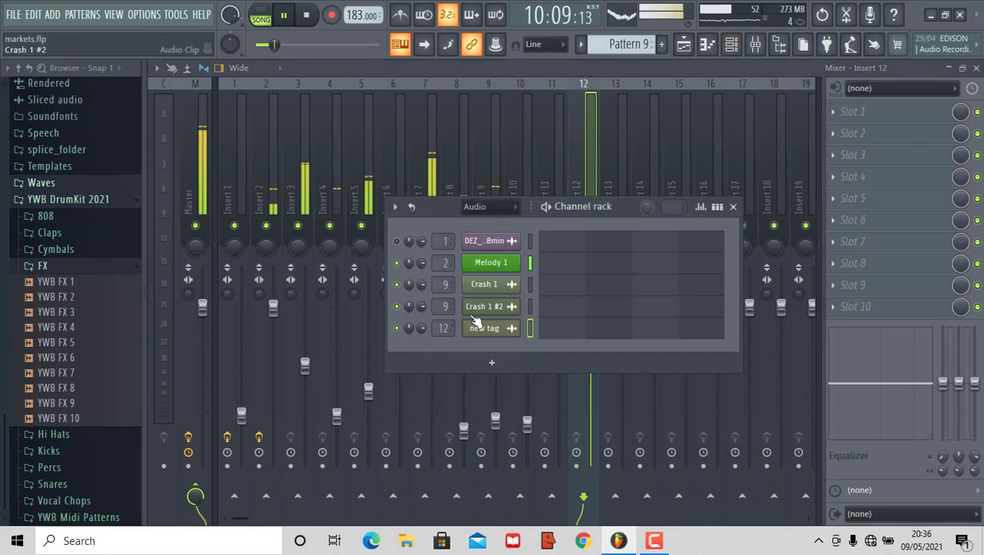
left_click(484, 328)
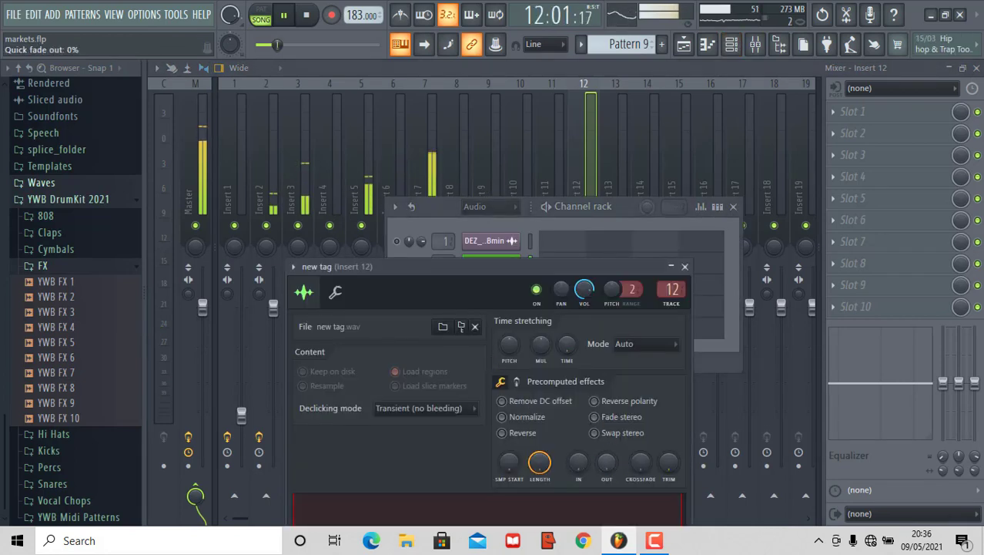
left_click(619, 218)
left_click(591, 263)
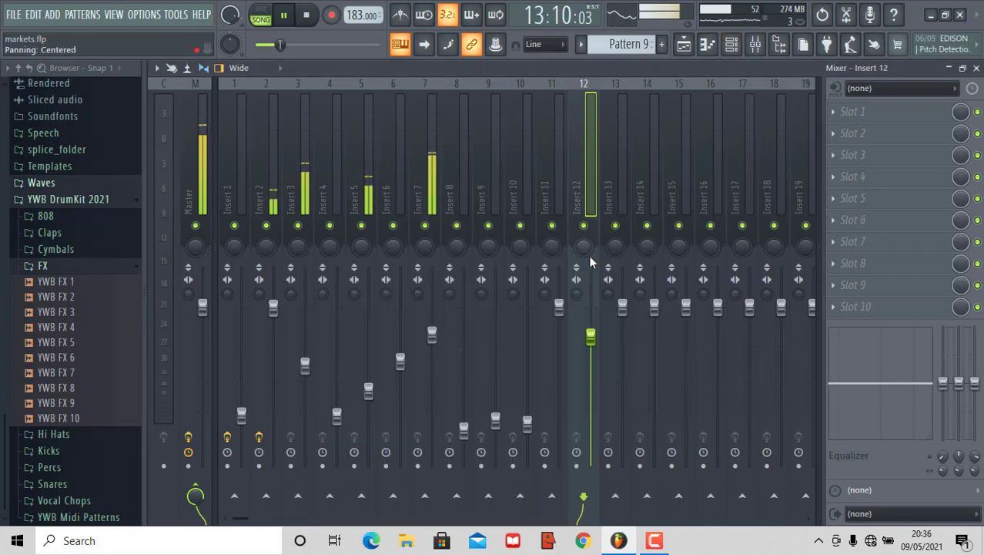
left_click(733, 45)
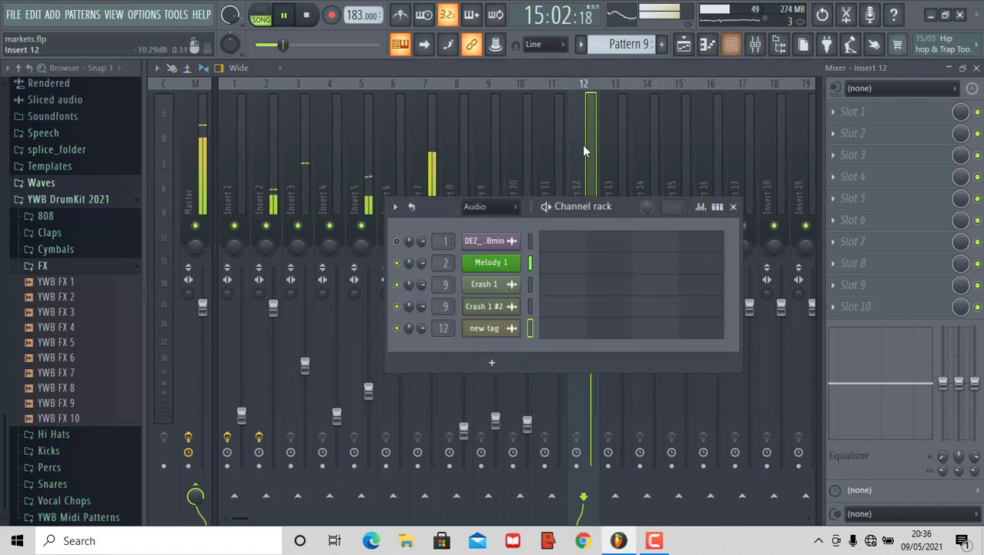
left_click(677, 53)
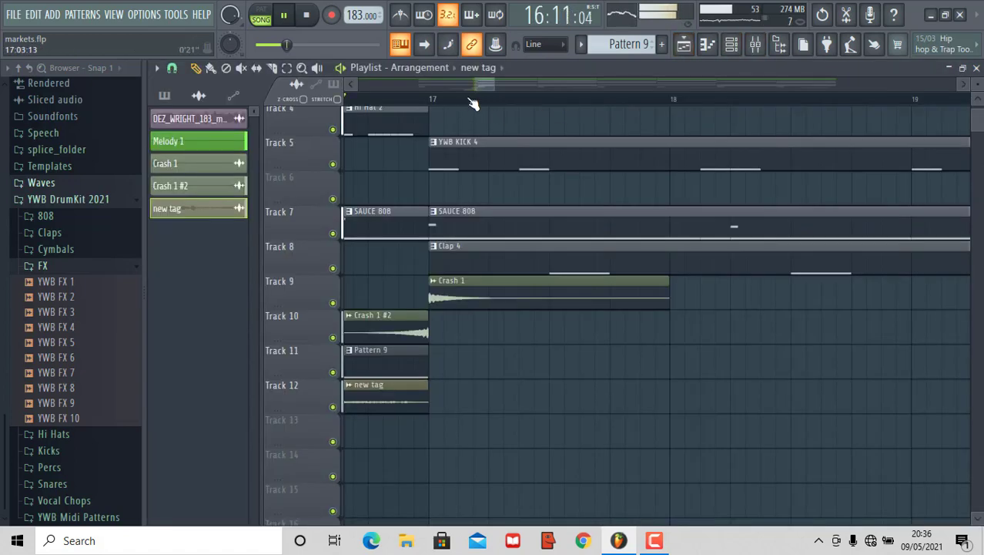
Review the full arrangement in the playlist during playback, recheck the insert 12 level in the mixer, and stop playback.
scroll(473, 104, "down", 5)
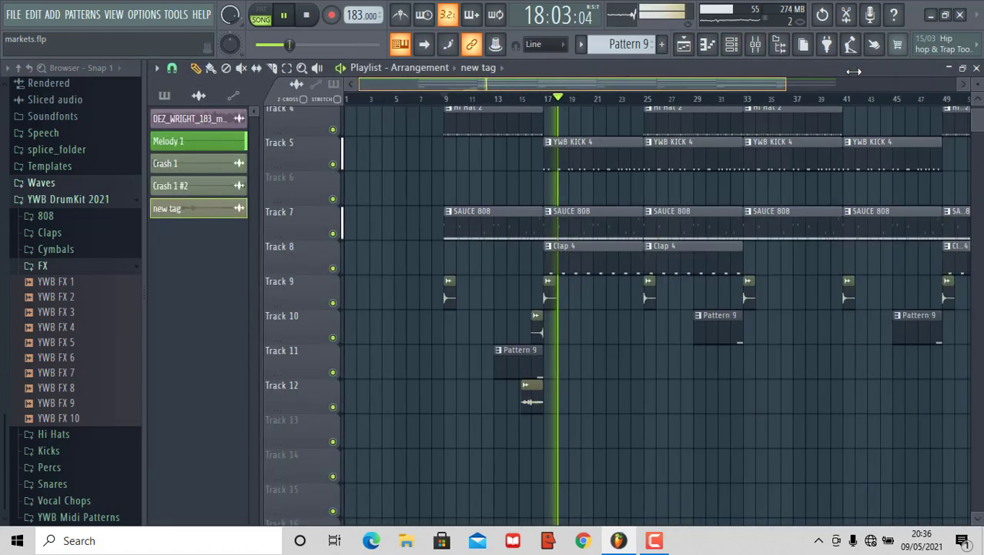
scroll(879, 149, "down", 2)
scroll(879, 150, "up", 3)
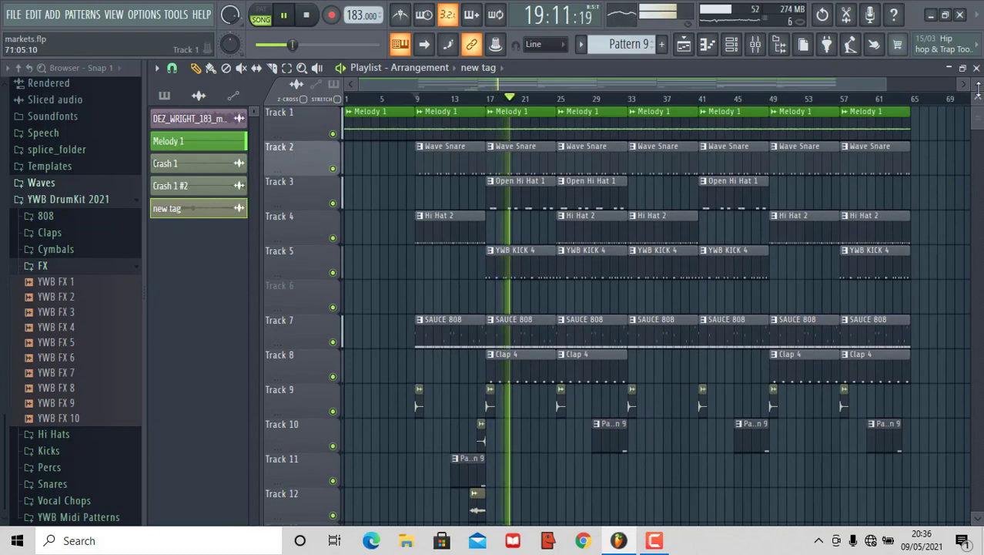
left_click(755, 44)
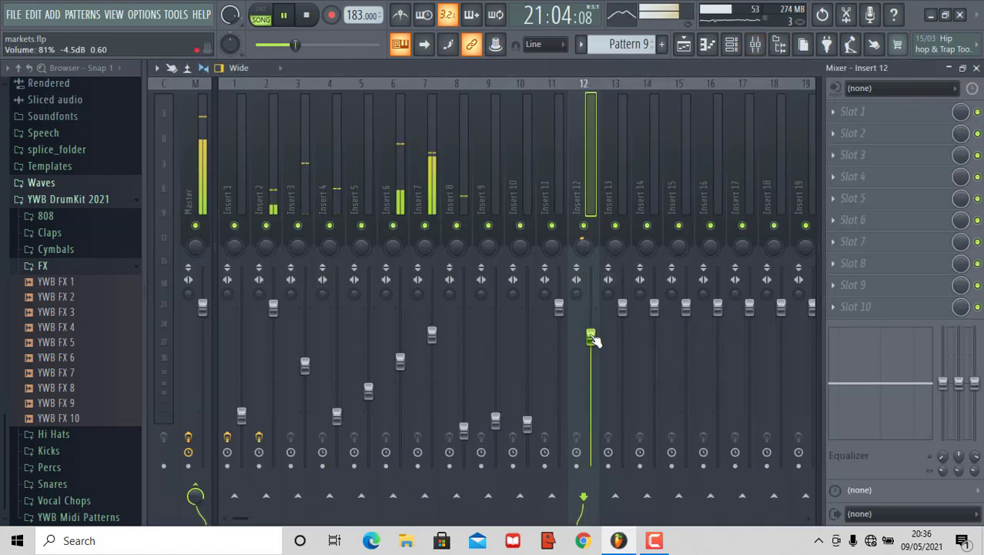
left_click(683, 44)
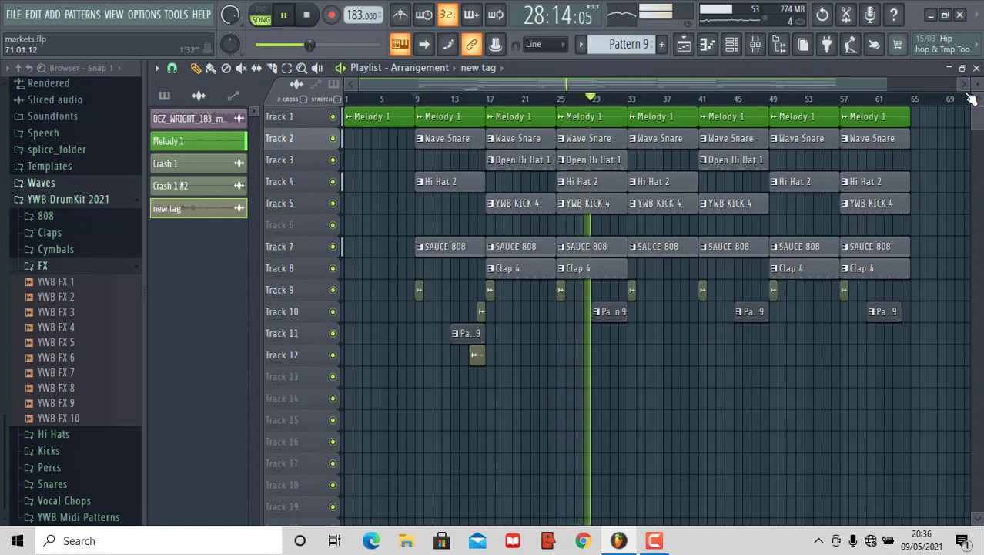
scroll(817, 235, "up", 1)
scroll(812, 474, "up", 1)
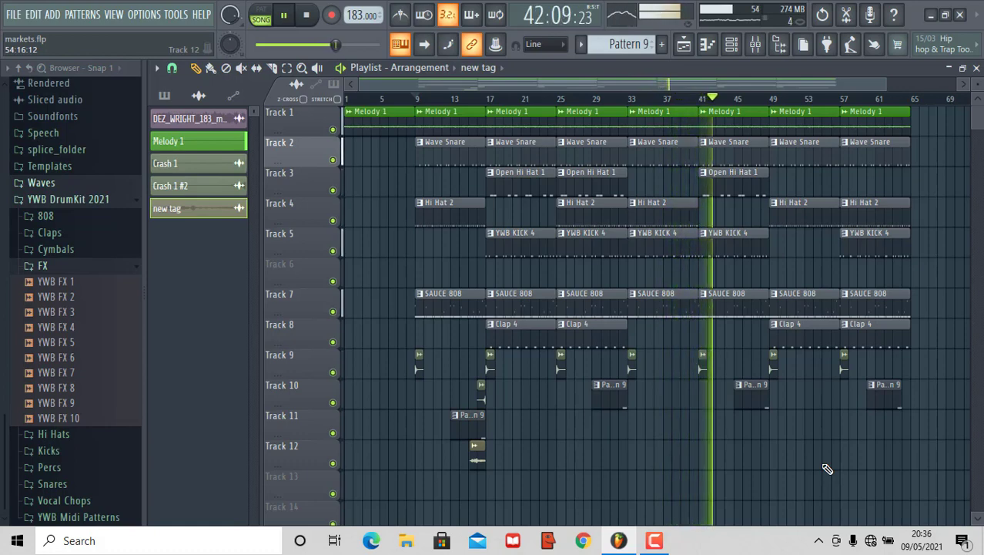
key("space")
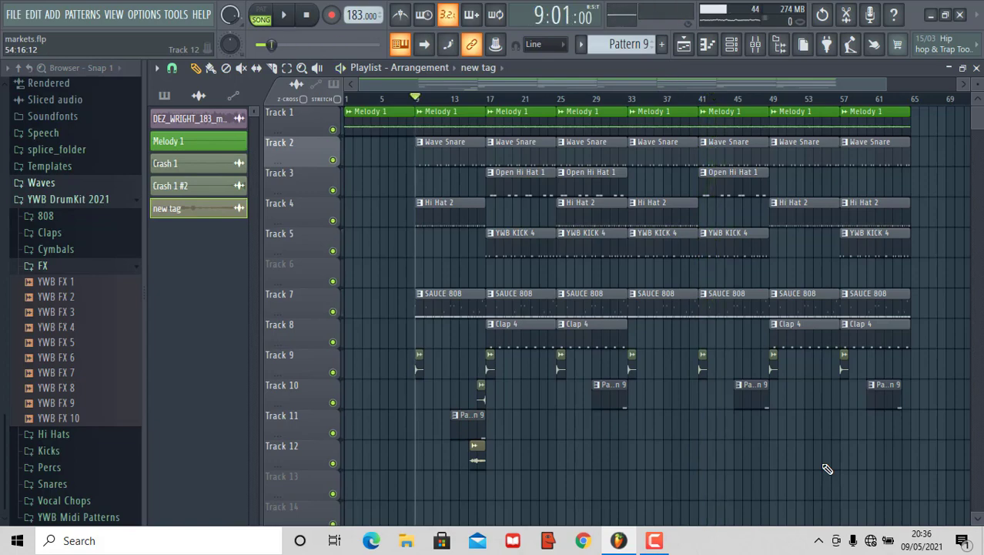